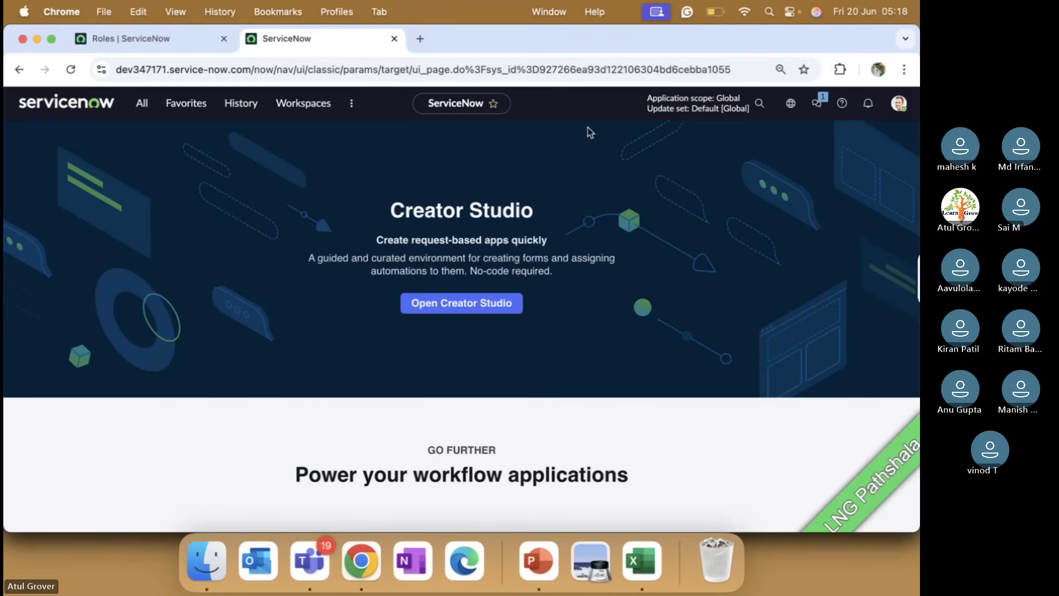
Open the Risk Workspace from the Workspaces menu and browse its Risk Management dashboard counts.
left_click(312, 110)
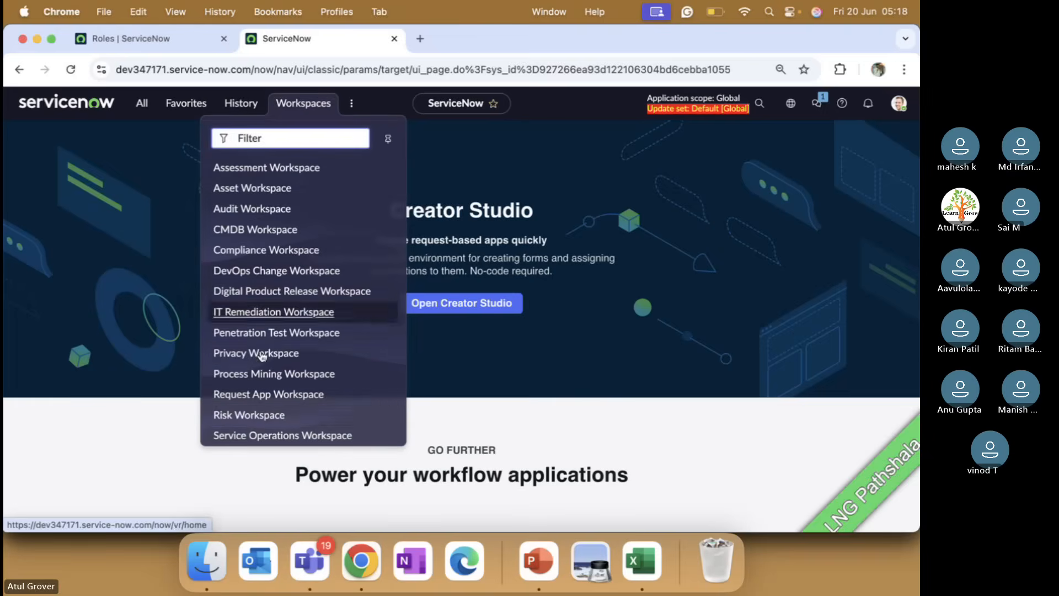
left_click(256, 419)
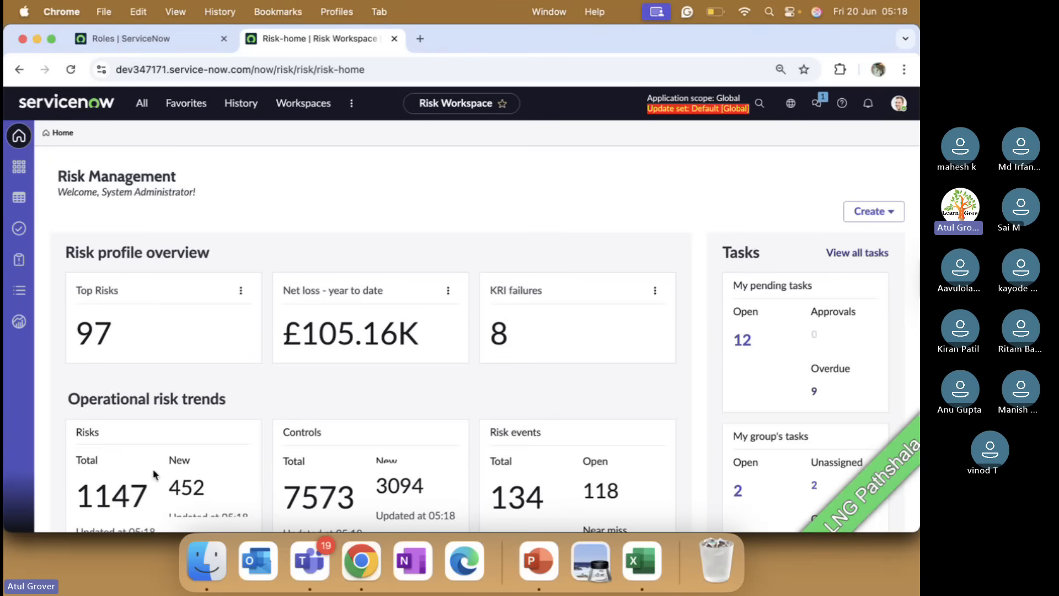
scroll(154, 473, "down", 1)
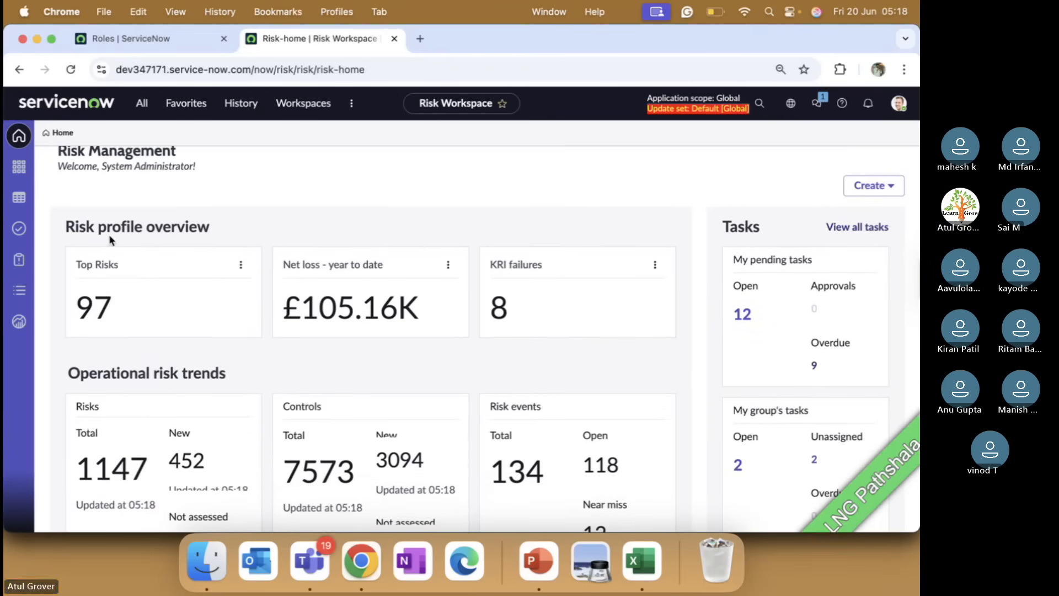
scroll(174, 396, "down", 4)
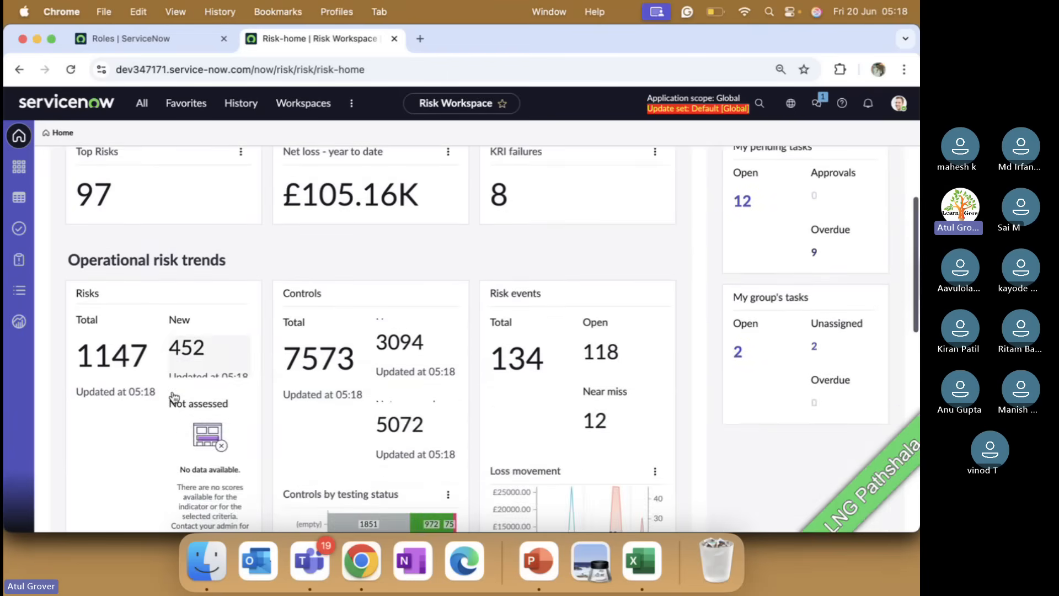
scroll(174, 397, "down", 15)
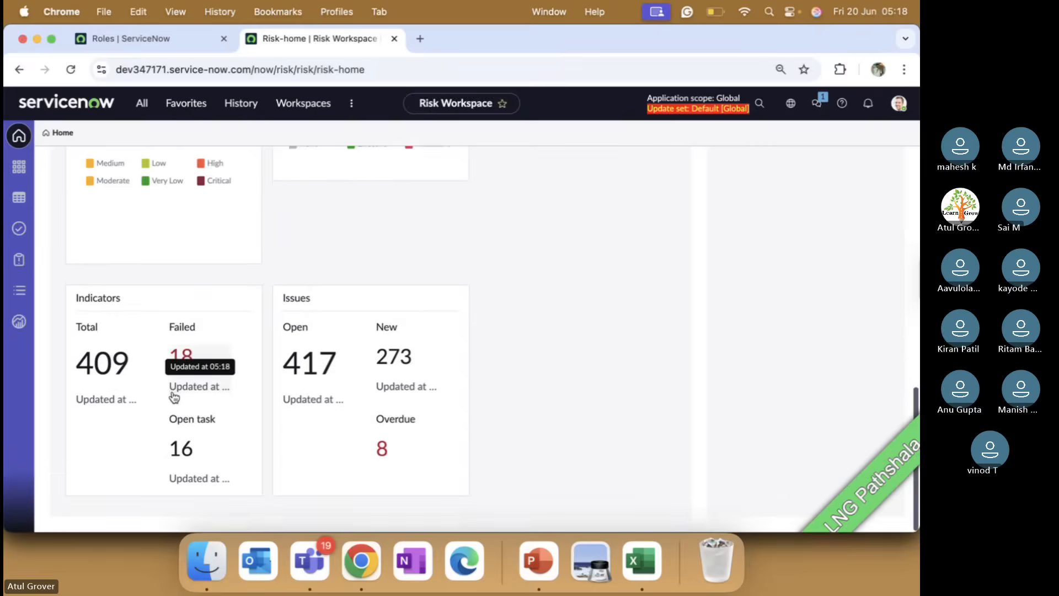
scroll(174, 396, "up", 15)
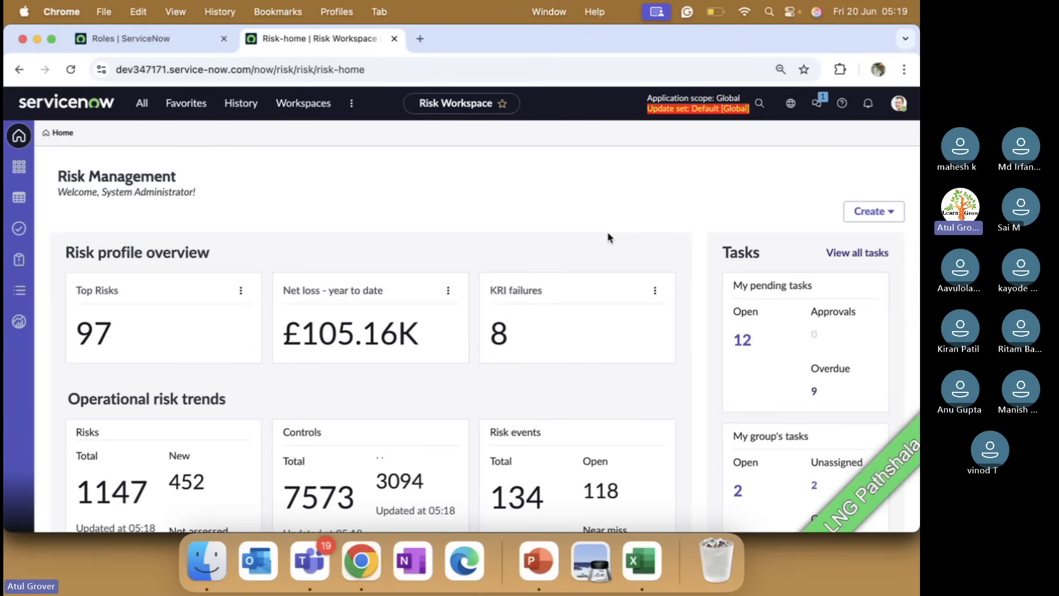
key("super+Tab")
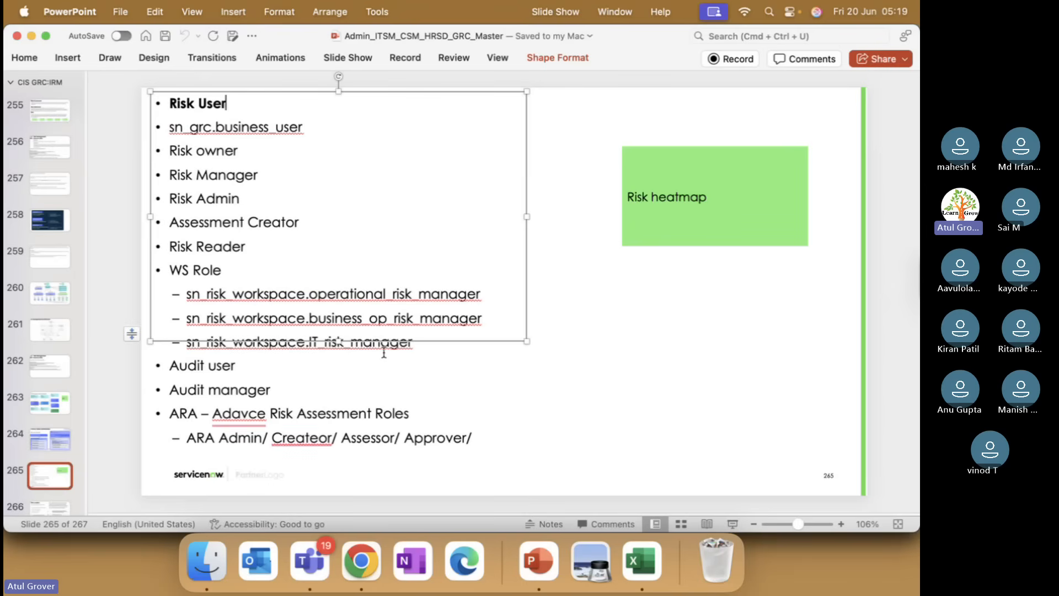
key("super+Tab")
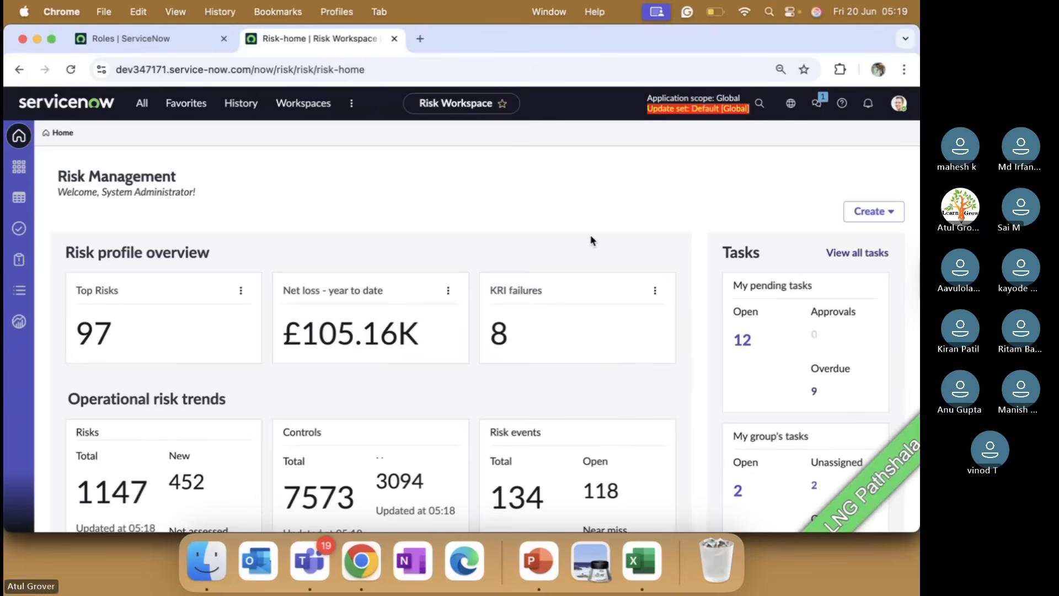
key("super+Tab")
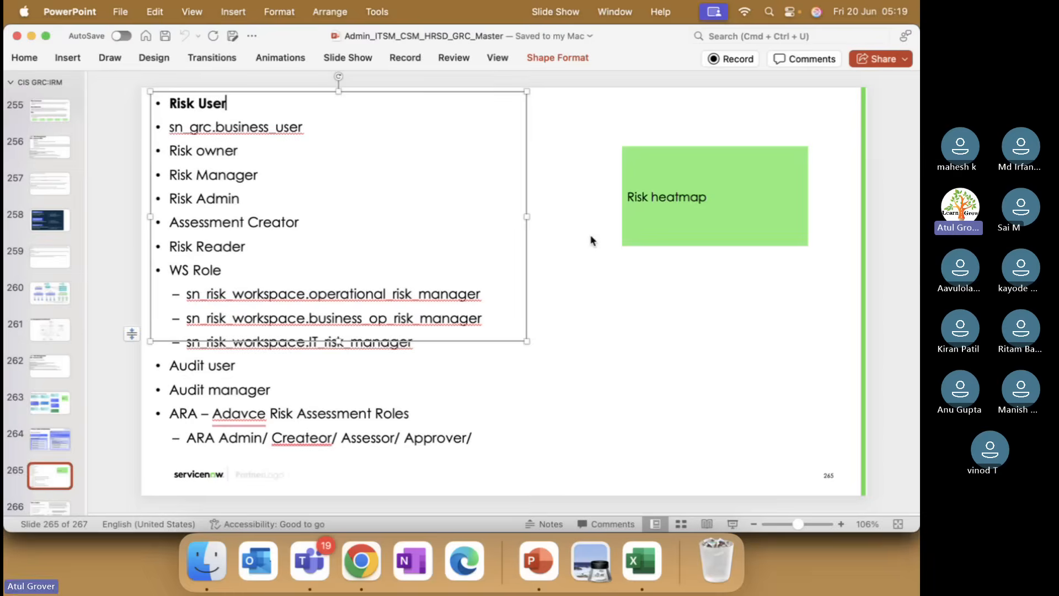
key("super+Tab")
key("super+Tab")
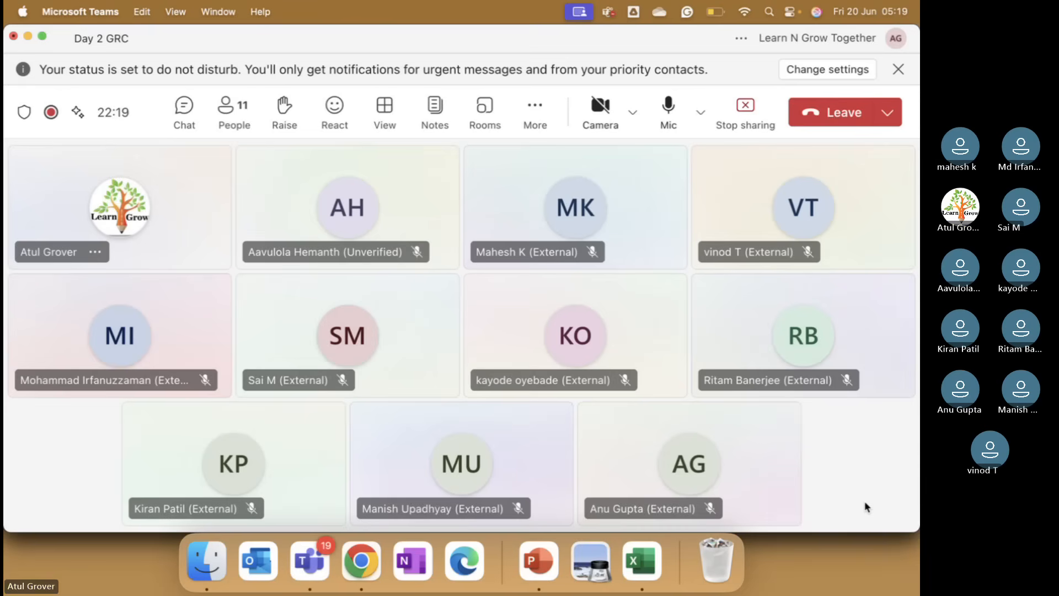
key("super+Tab")
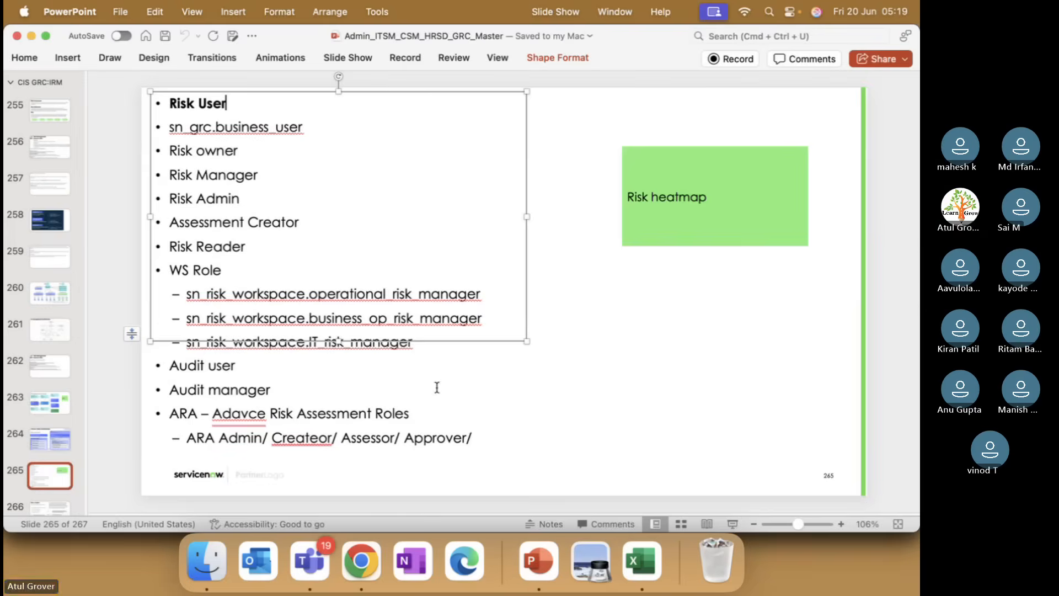
key("super+Tab")
key("super+Tab")
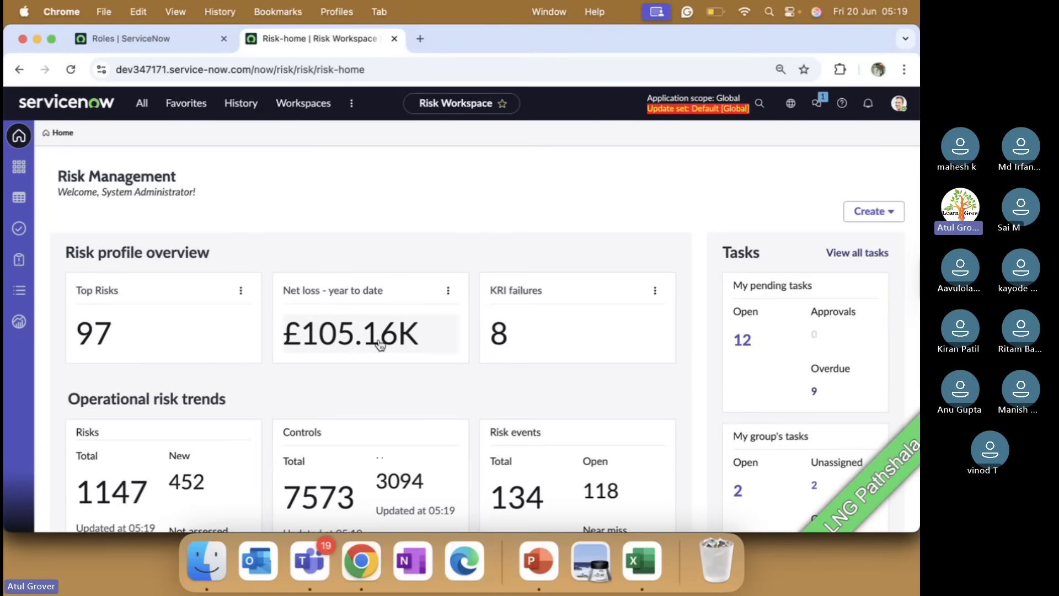
Browse the Risk Workspace dashboard, then open the Heatmap workbench from the left sidebar.
scroll(534, 312, "down", 1)
scroll(534, 316, "down", 1)
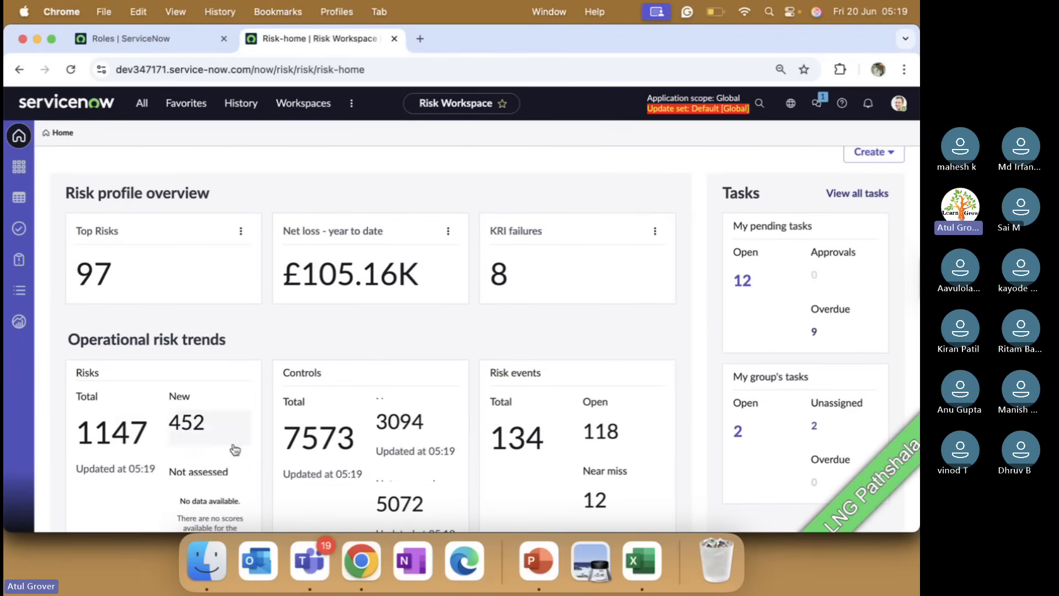
scroll(576, 431, "down", 1)
scroll(575, 431, "down", 5)
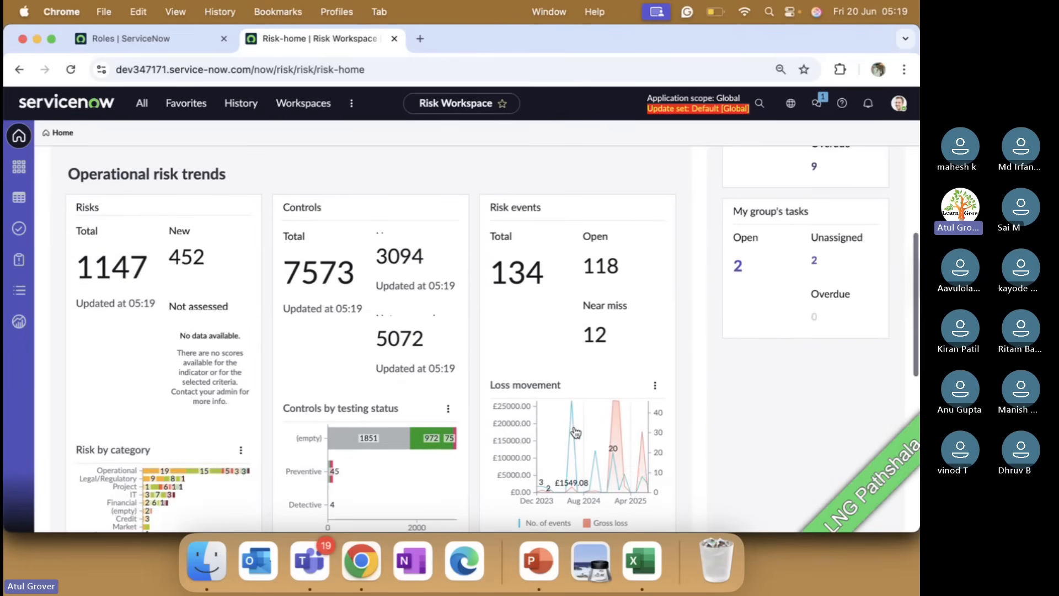
scroll(576, 431, "down", 1)
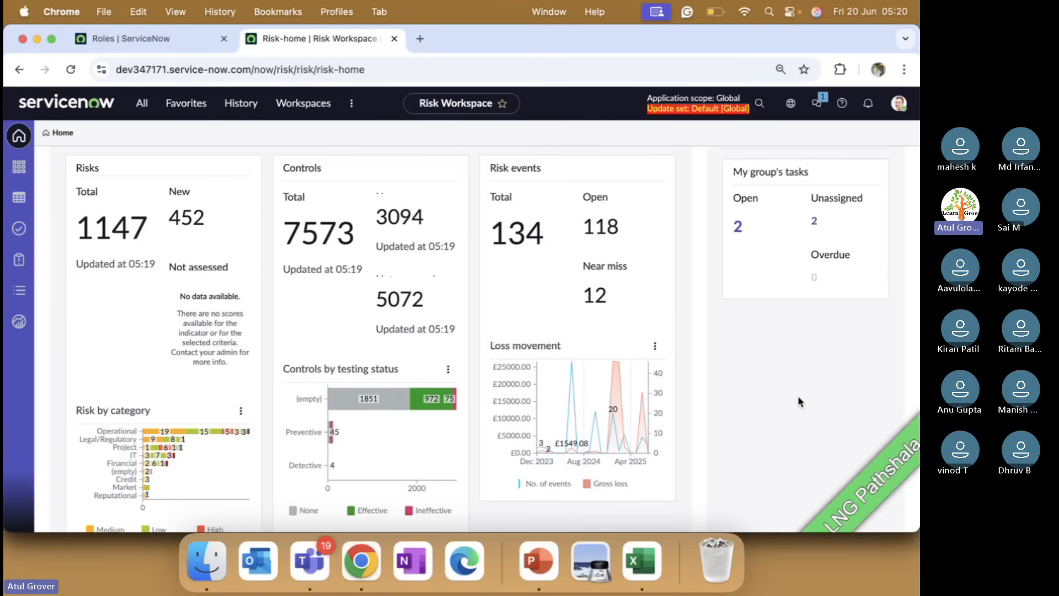
scroll(797, 395, "up", 5)
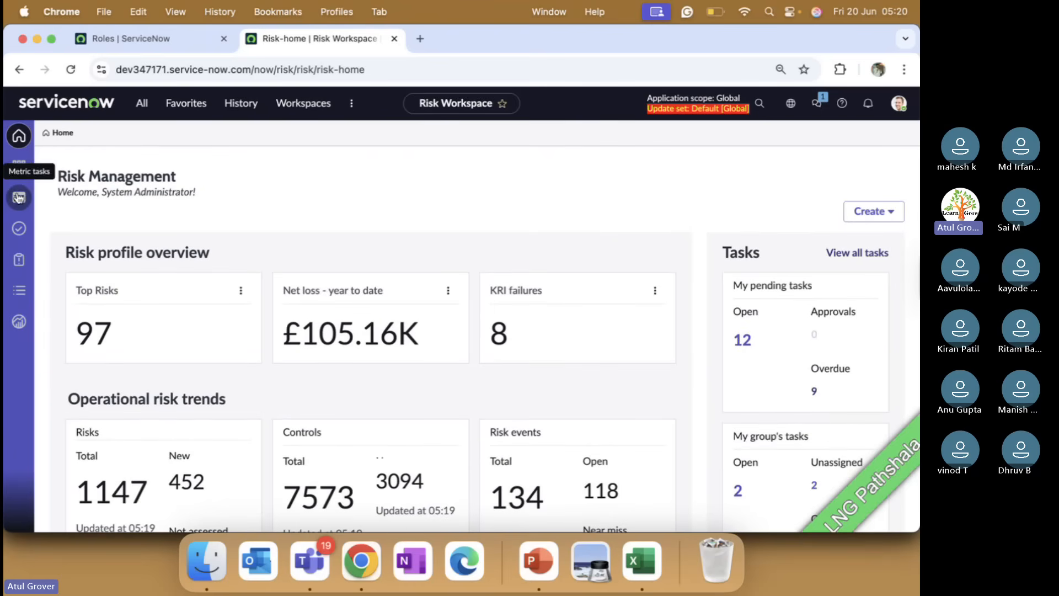
left_click(19, 165)
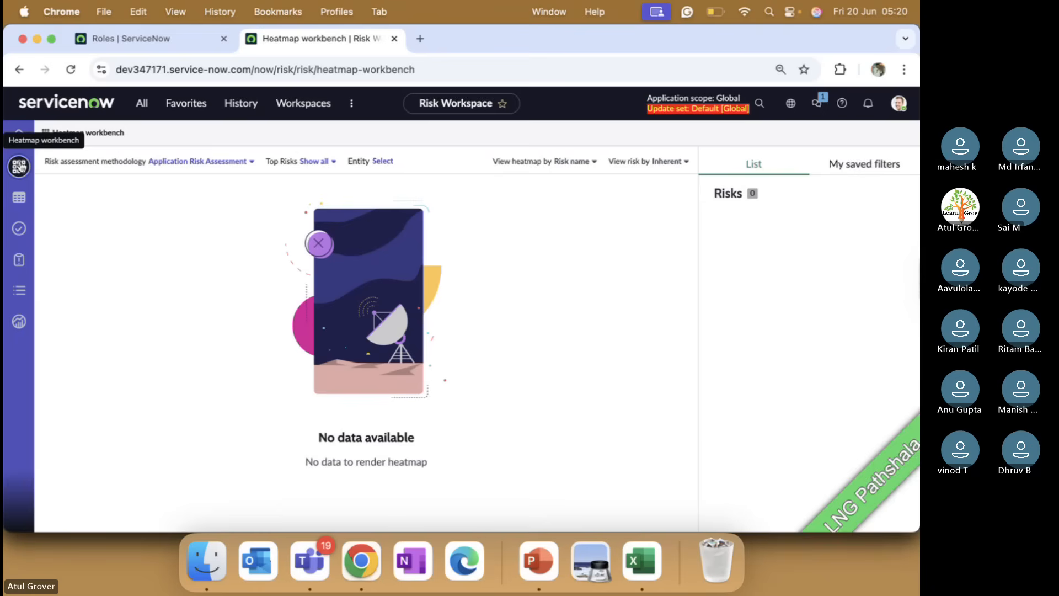
Switch the heatmap's risk assessment methodology to Enterprise Risk Management.
left_click(250, 162)
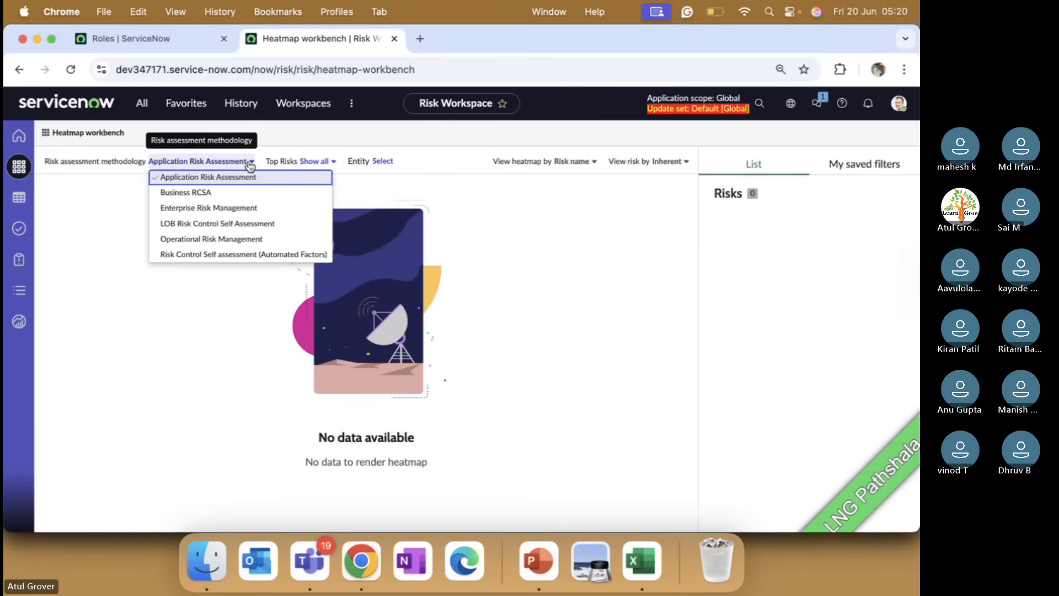
left_click(218, 209)
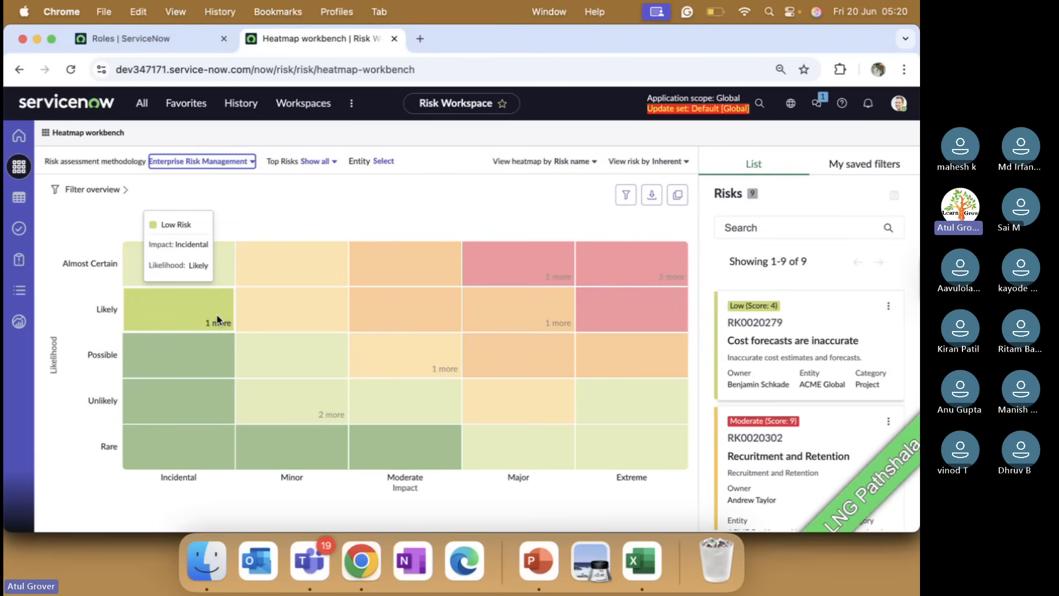
left_click(219, 319)
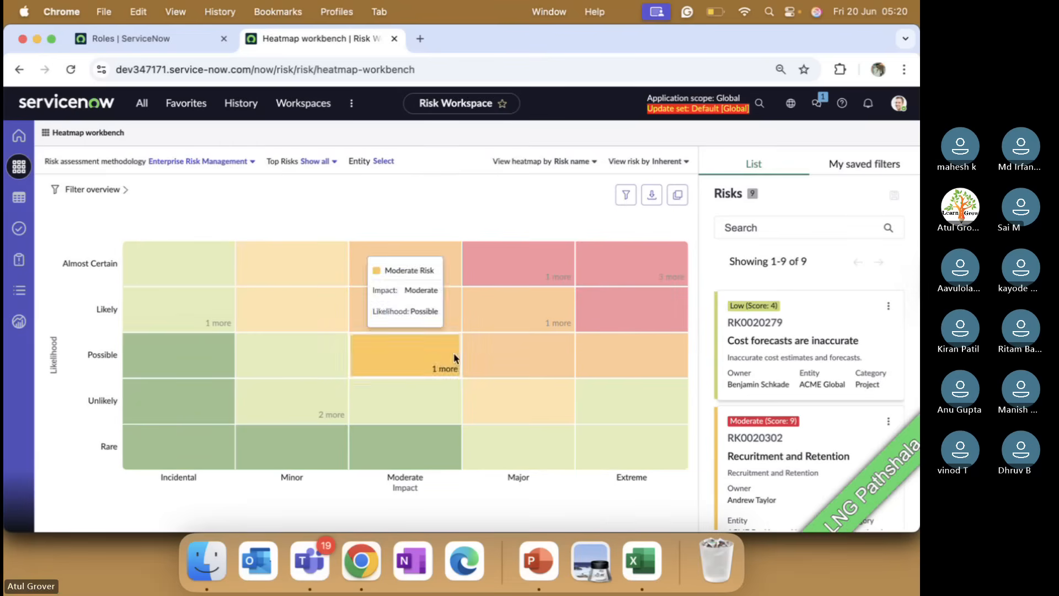
Open the Reduced geographic growth risk card, then list the three Extreme/Almost Certain risks.
mouse_move(635, 286)
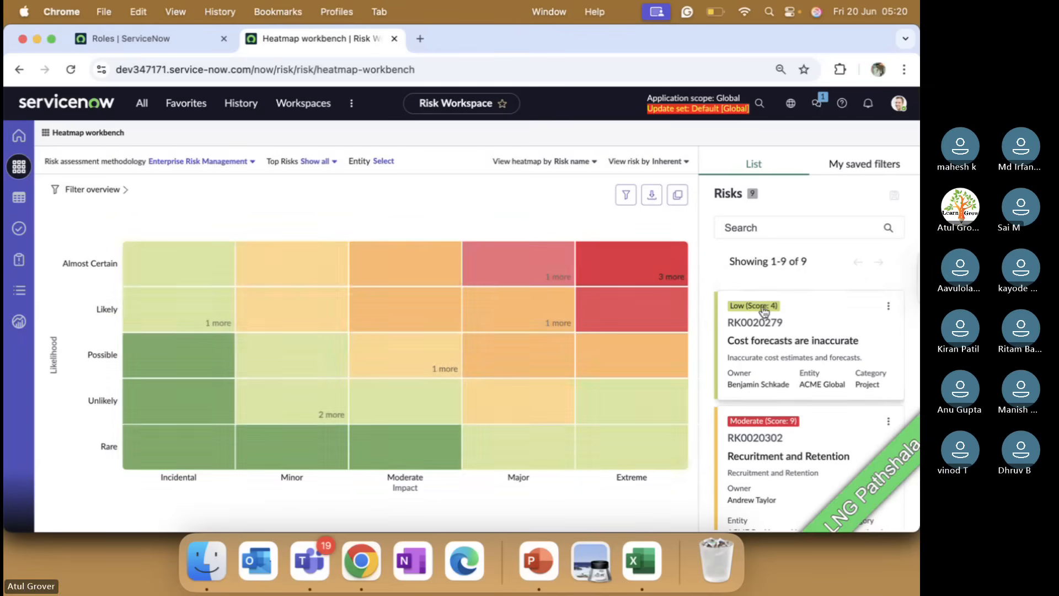
scroll(763, 310, "down", 3)
scroll(764, 310, "down", 3)
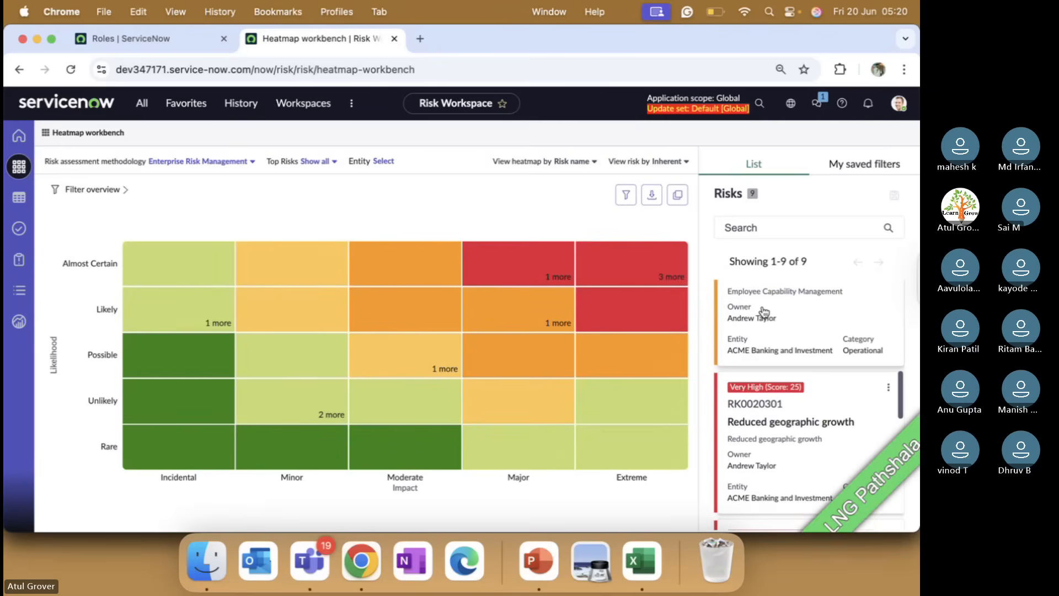
left_click(764, 394)
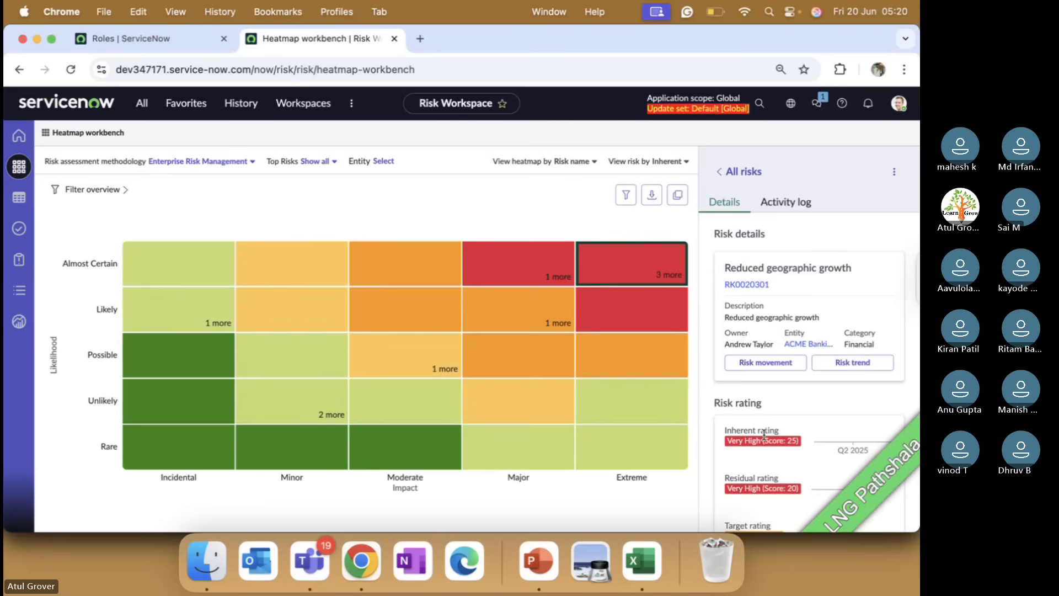
scroll(764, 436, "down", 6)
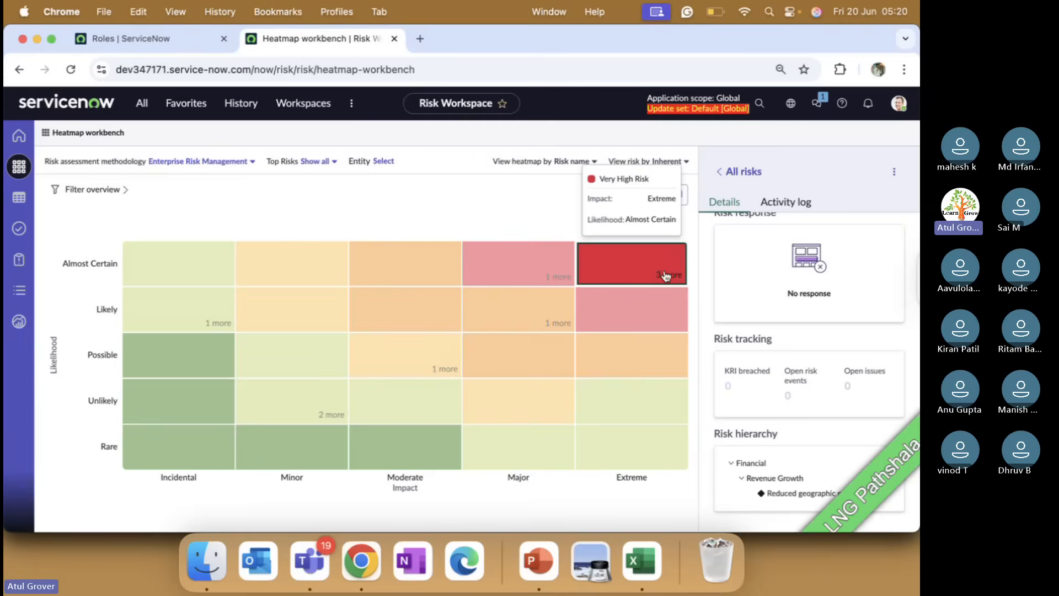
left_click(666, 275)
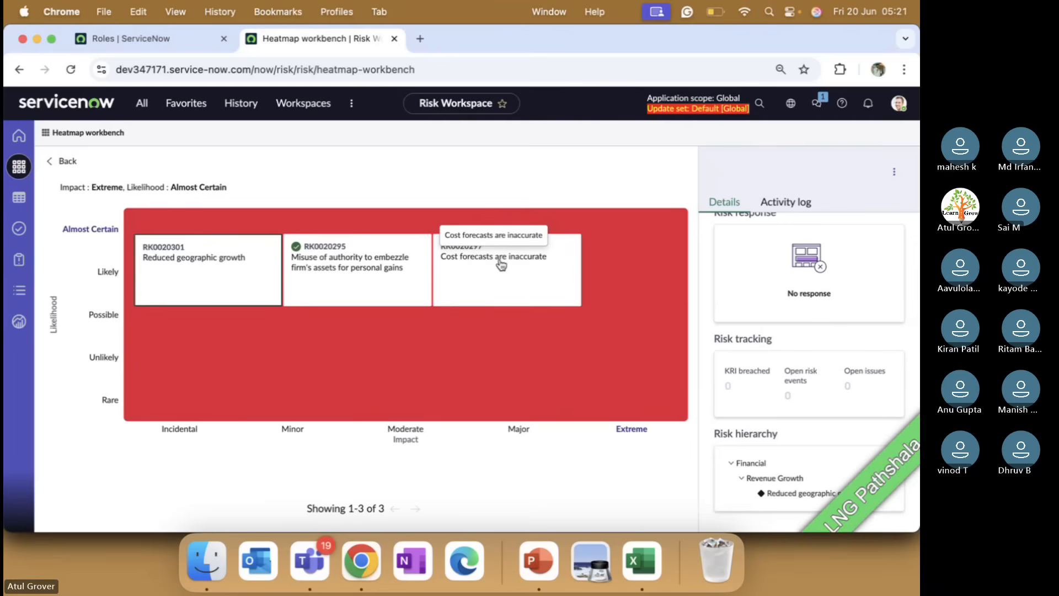
View RK0020301's inherent risk trend chart with the trend line shown, then close it.
scroll(744, 319, "up", 5)
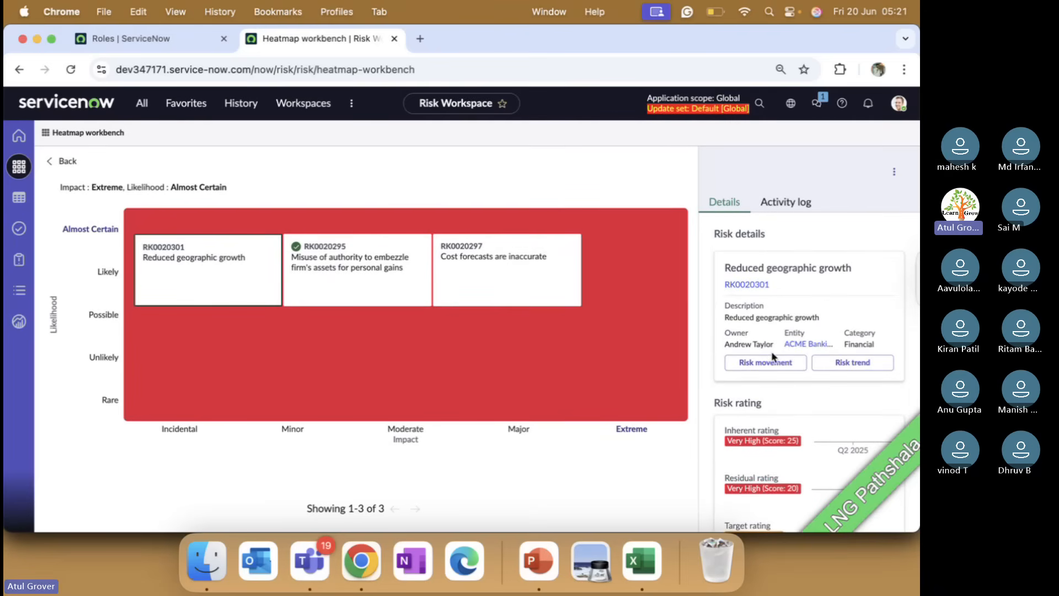
left_click(831, 367)
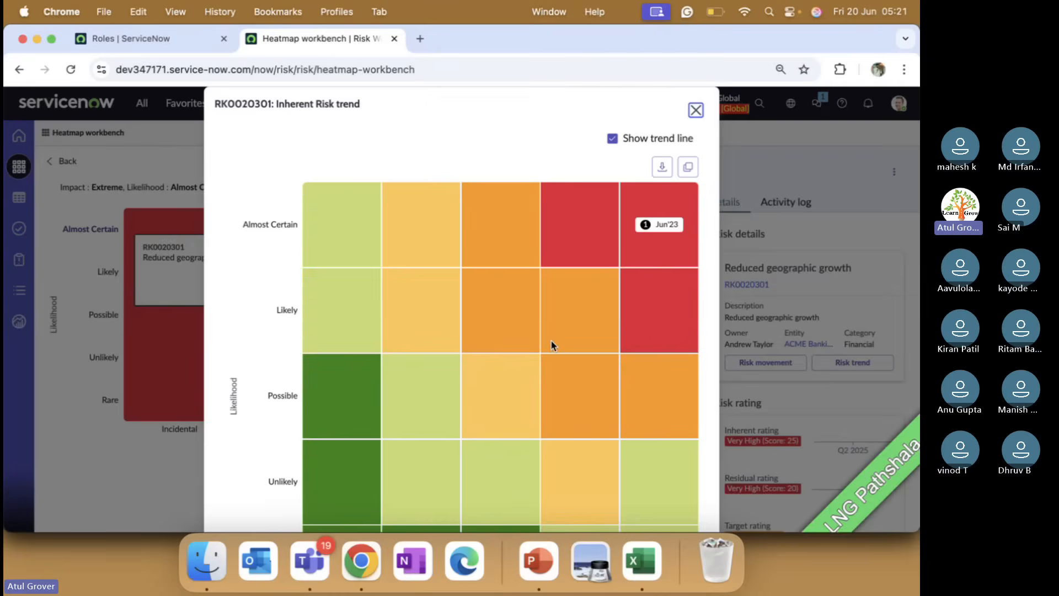
scroll(551, 341, "down", 5)
scroll(551, 341, "up", 3)
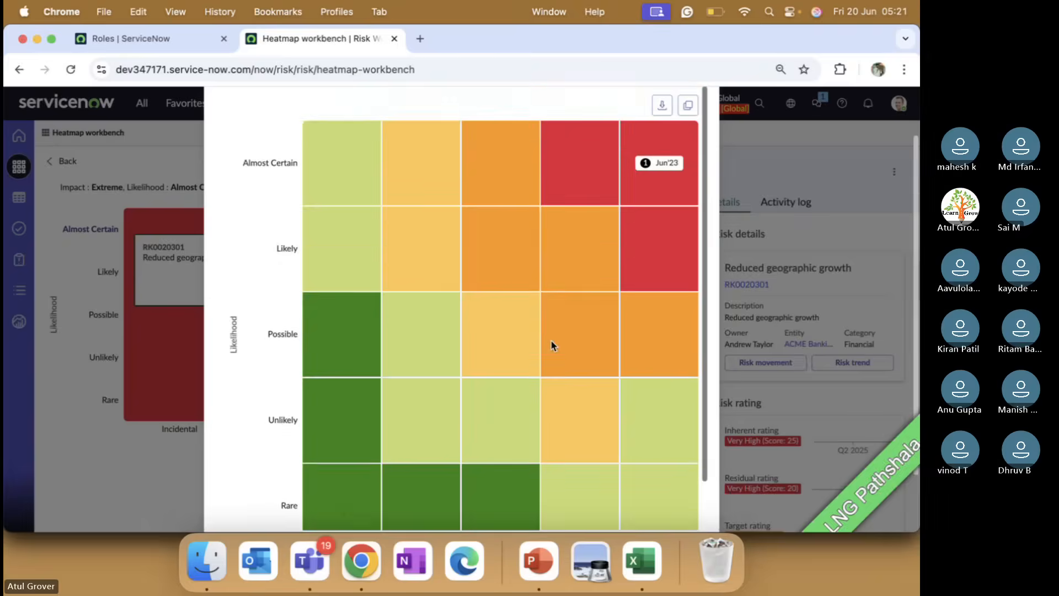
scroll(550, 339, "up", 2)
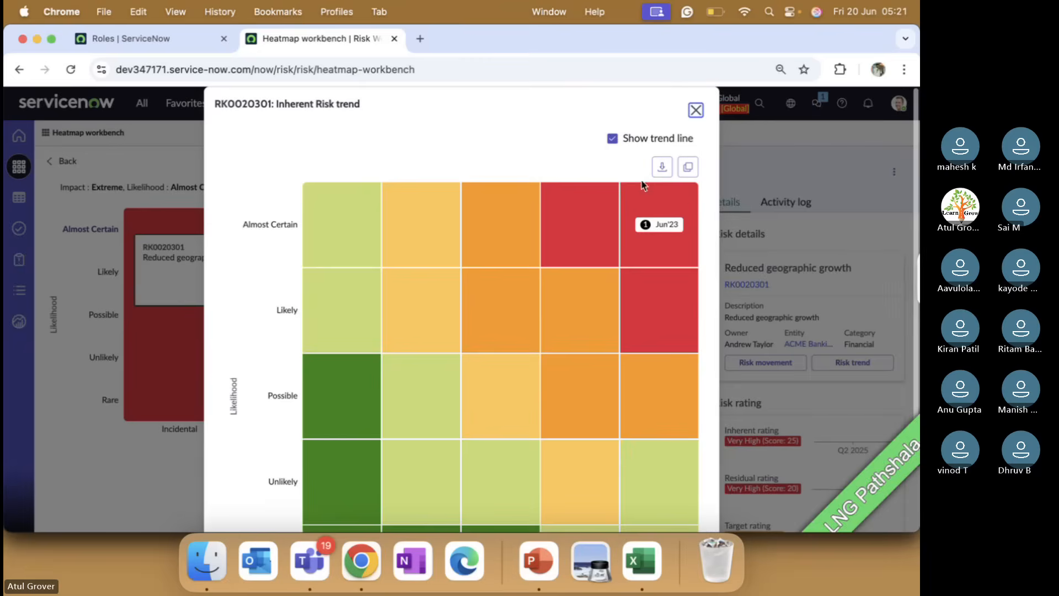
left_click(613, 138)
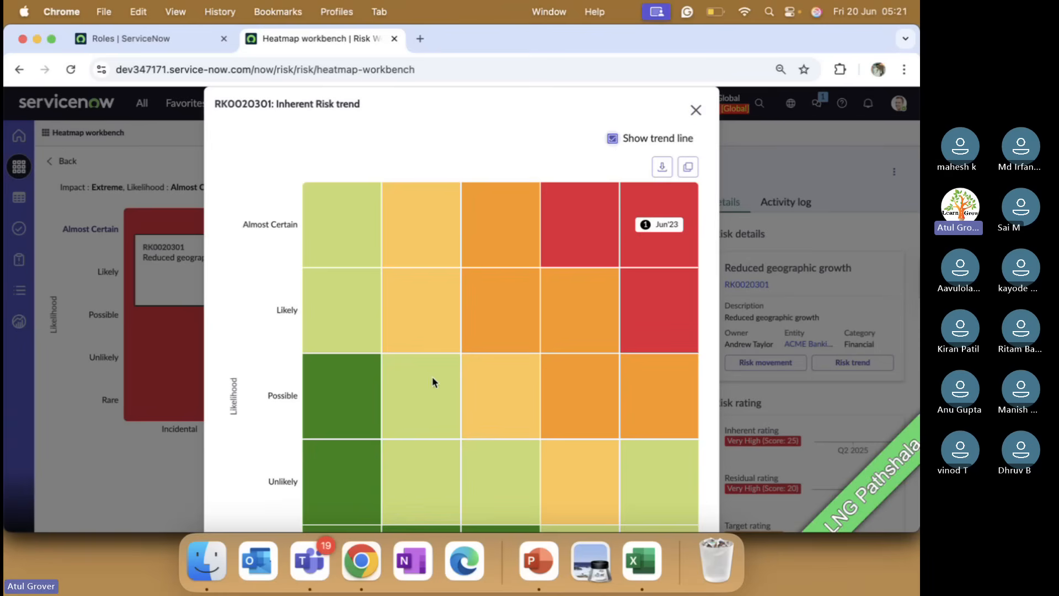
scroll(449, 394, "down", 2)
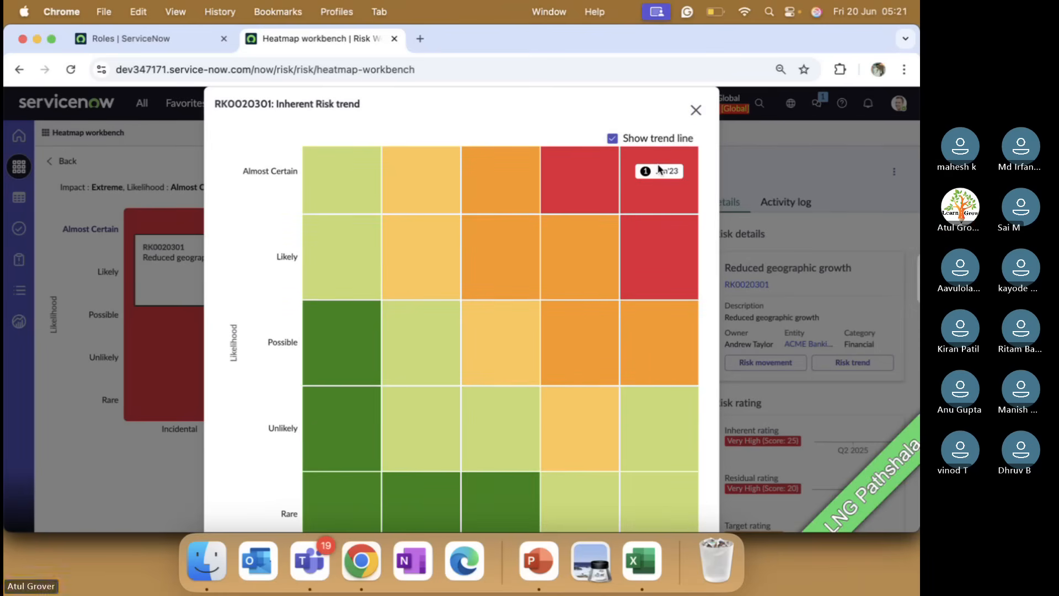
left_click(695, 110)
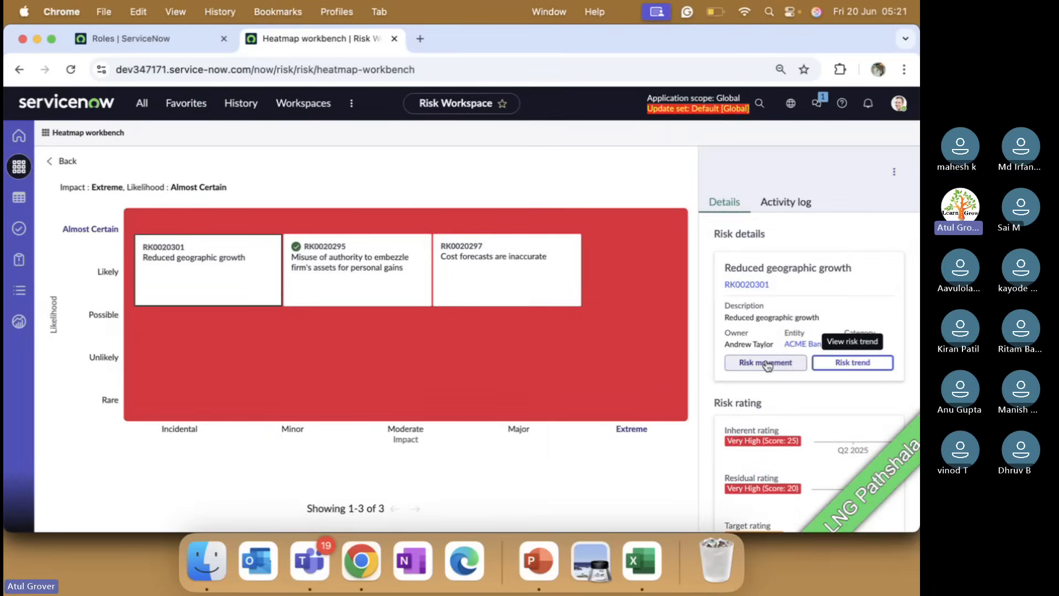
Review RK0020301's risk movement chart, then go back to the full heatmap overview.
left_click(765, 362)
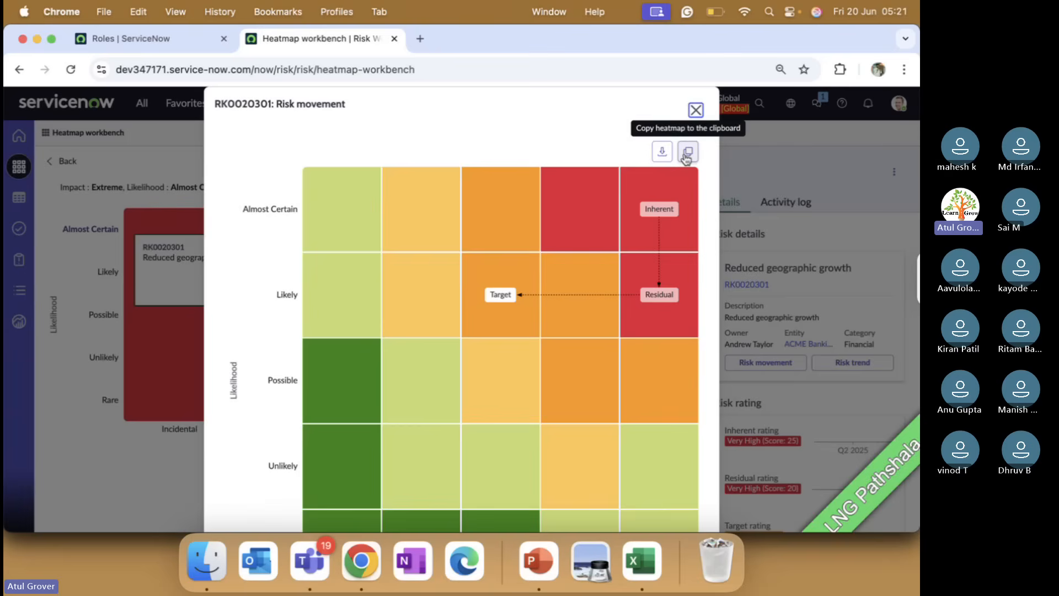
left_click(695, 110)
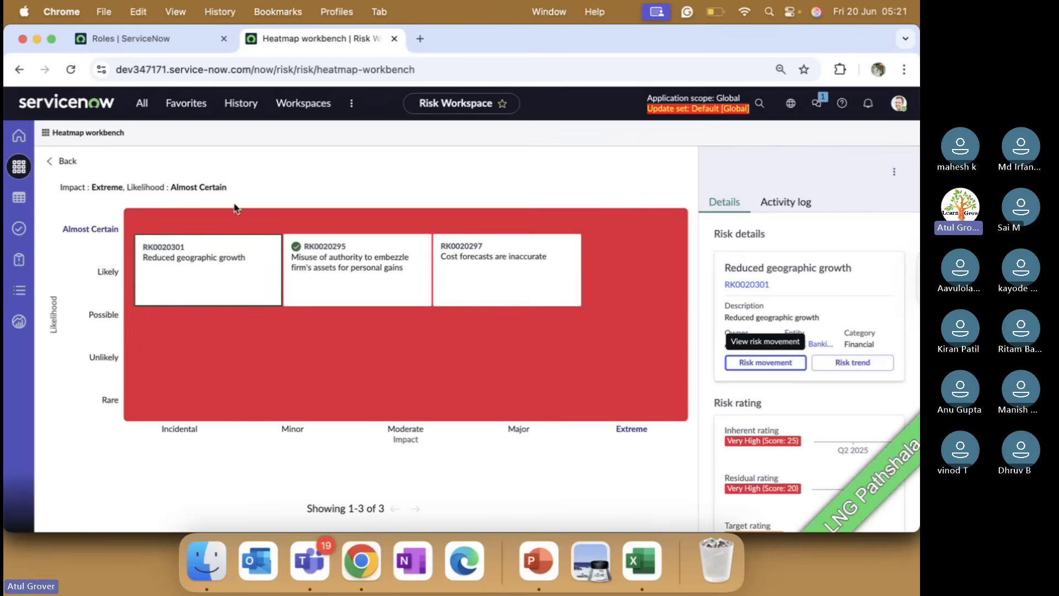
left_click(22, 167)
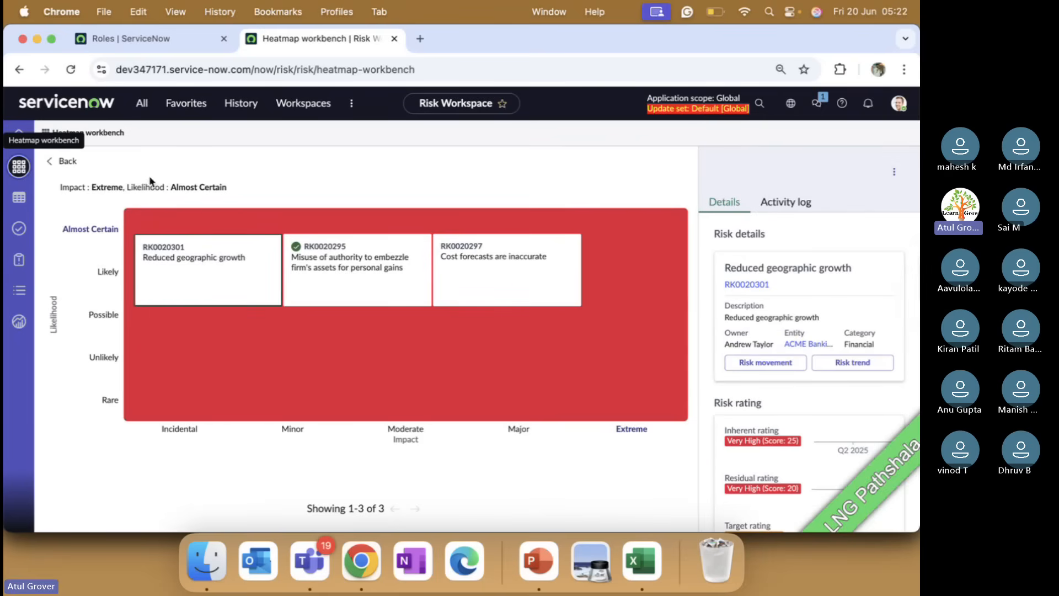
left_click(49, 162)
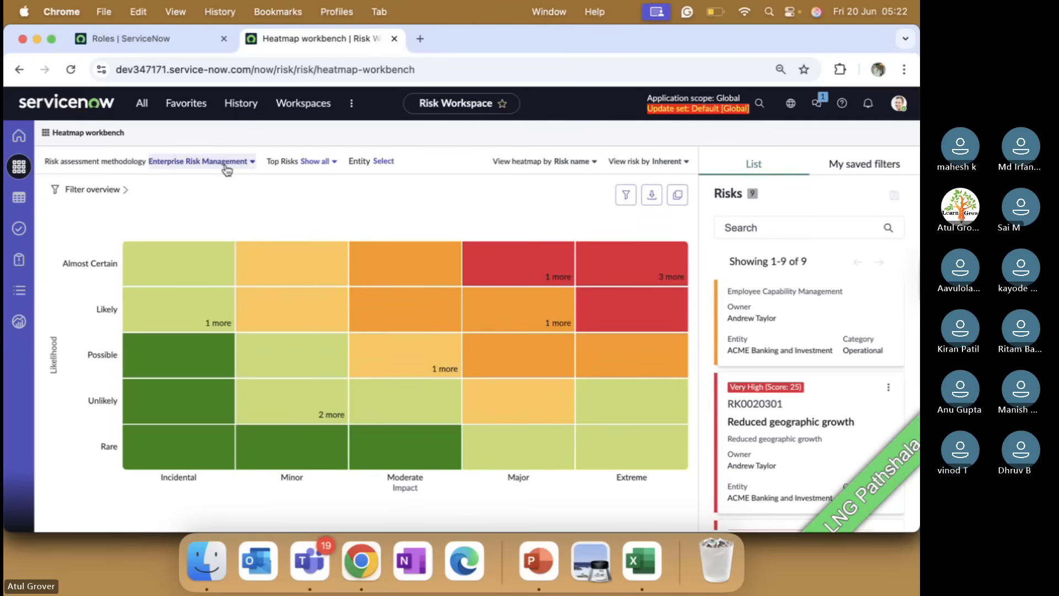
Switch the heatmap to Operational Risk Management and limit it to the top 10 risks.
left_click(229, 165)
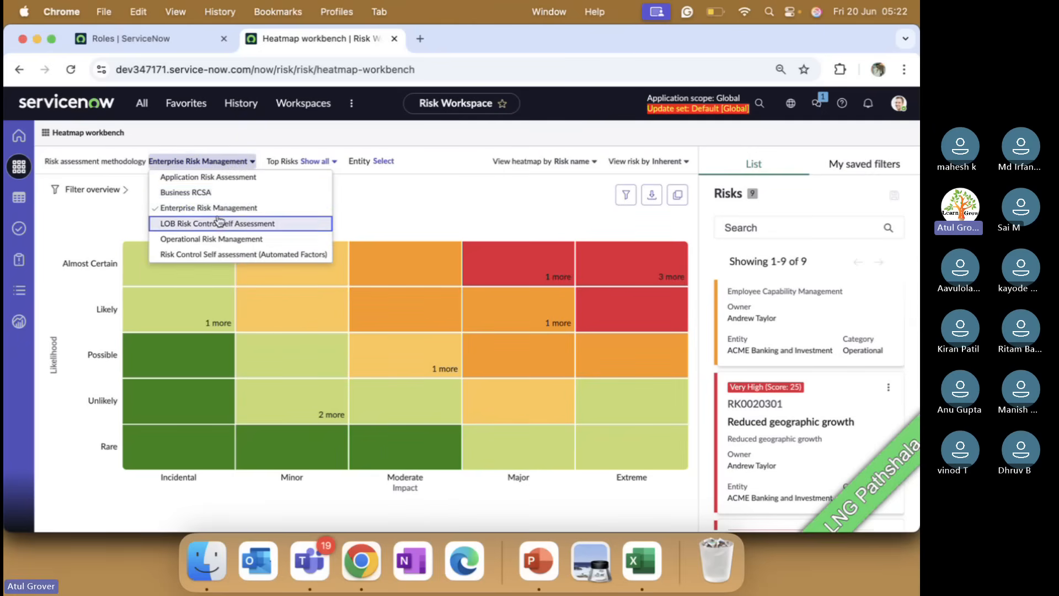
left_click(208, 238)
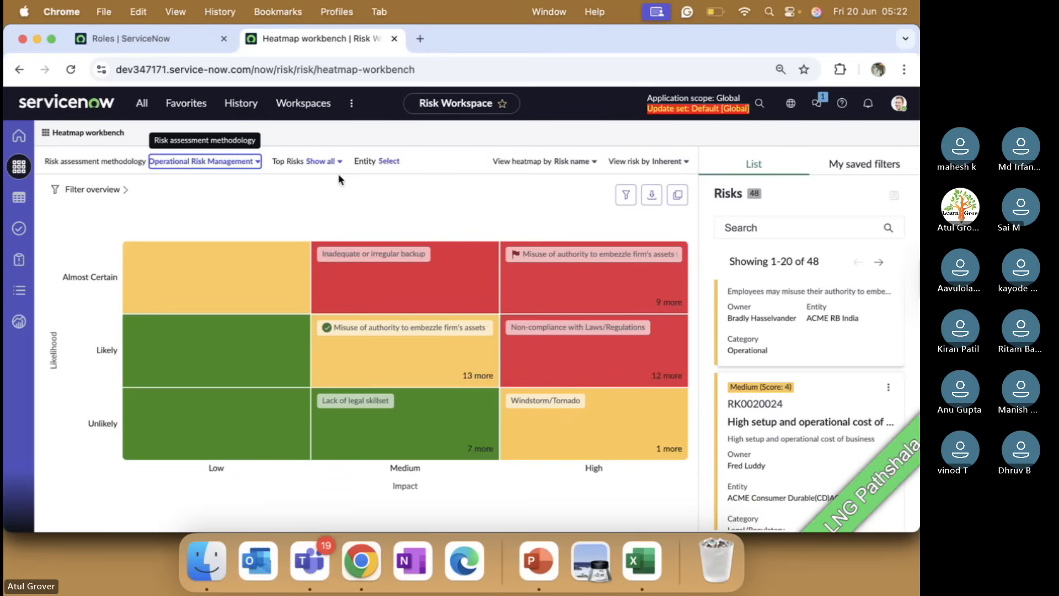
left_click(340, 162)
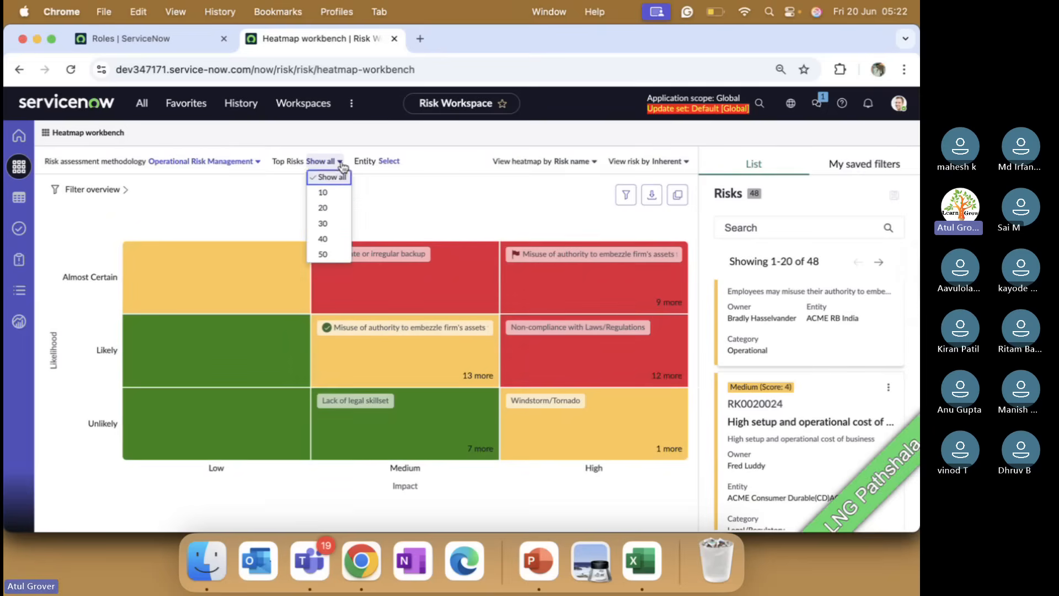
left_click(324, 194)
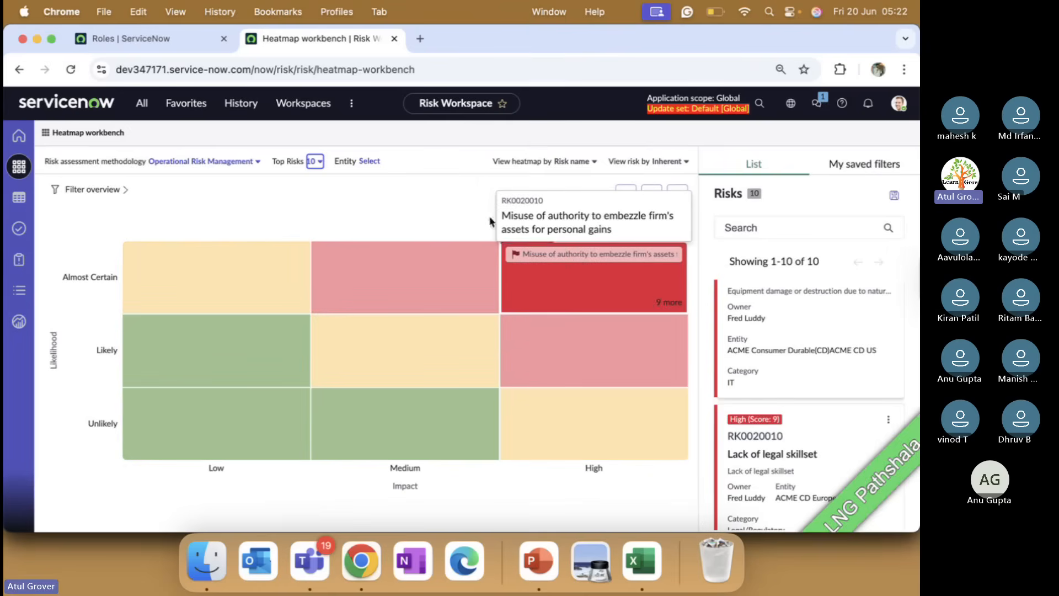
Apply a Food and Beverage entity filter to the heatmap, leaving 4 risks listed.
left_click(373, 162)
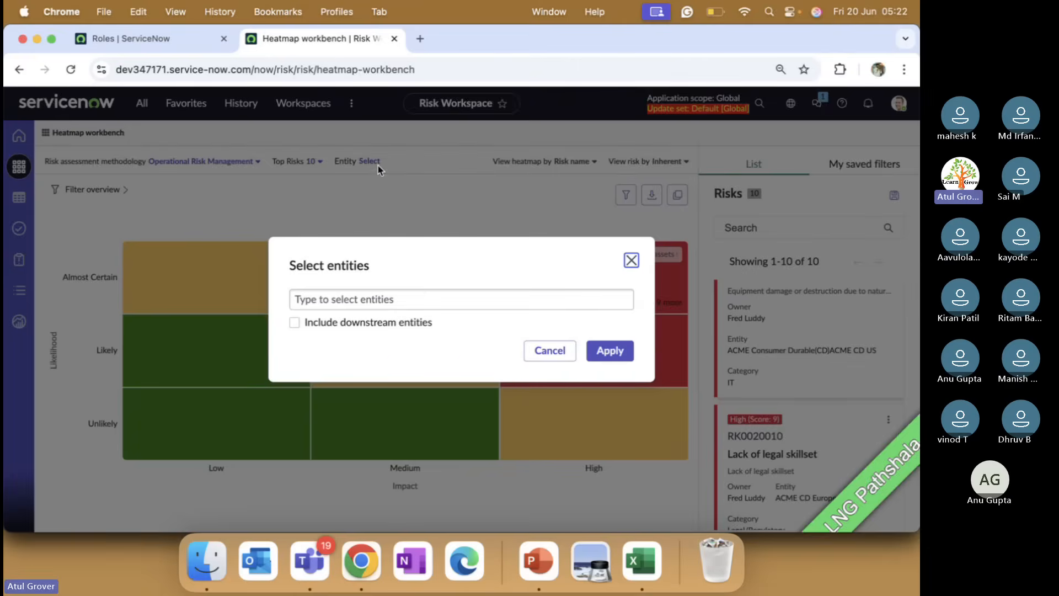
left_click(417, 297)
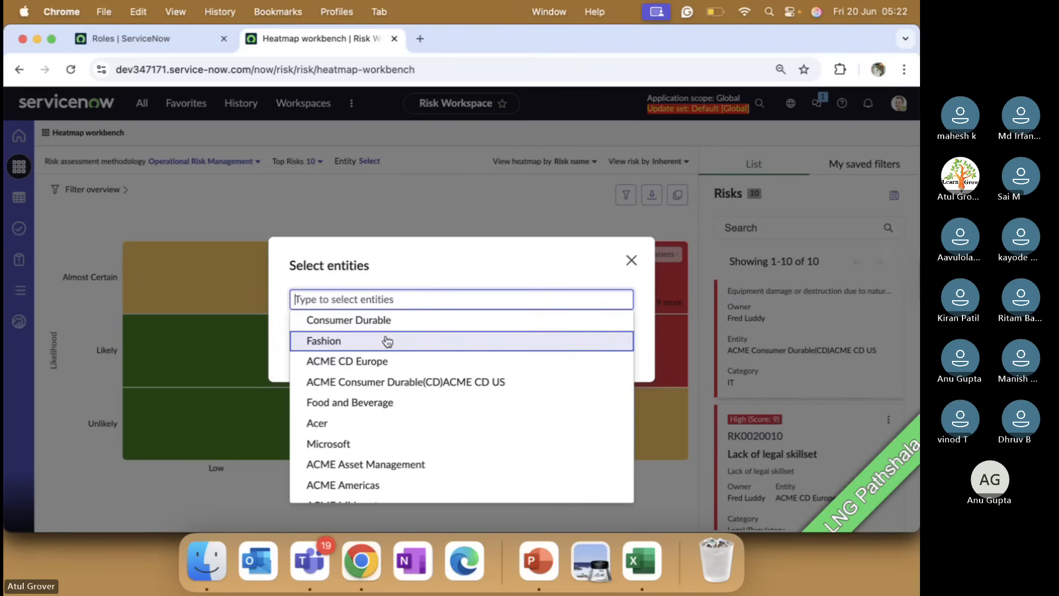
type("pama")
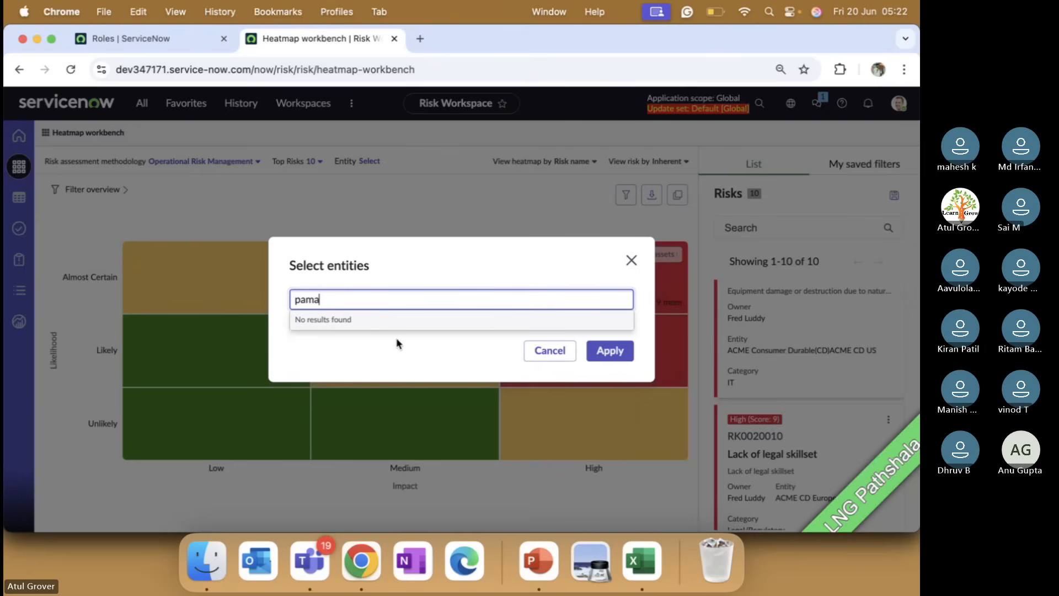
key("BackSpace")
key("BackSpace")
key("BackSpace")
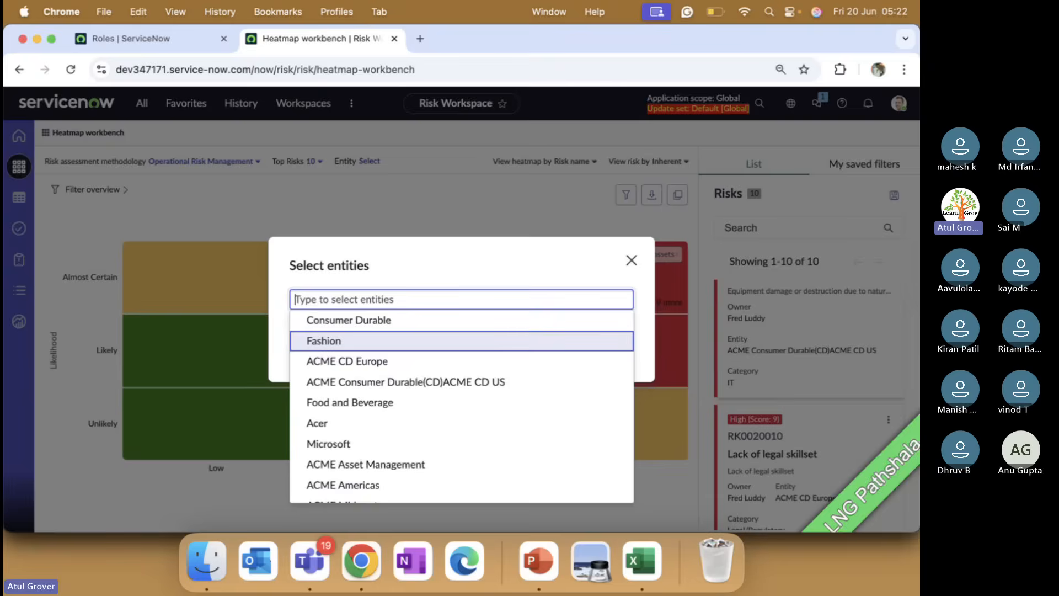
type("HR")
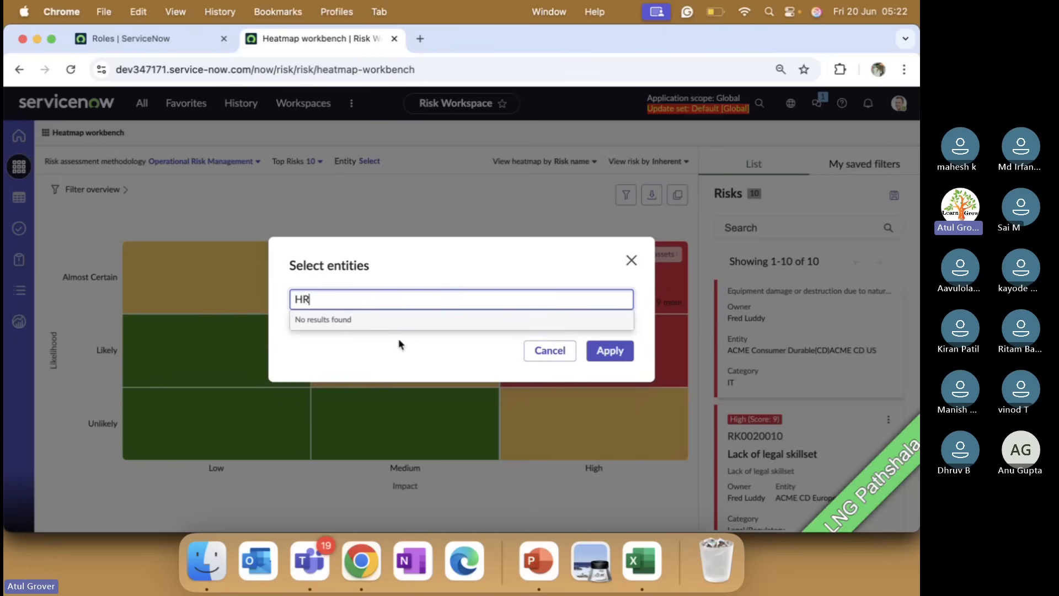
key("BackSpace")
key("BackSpace")
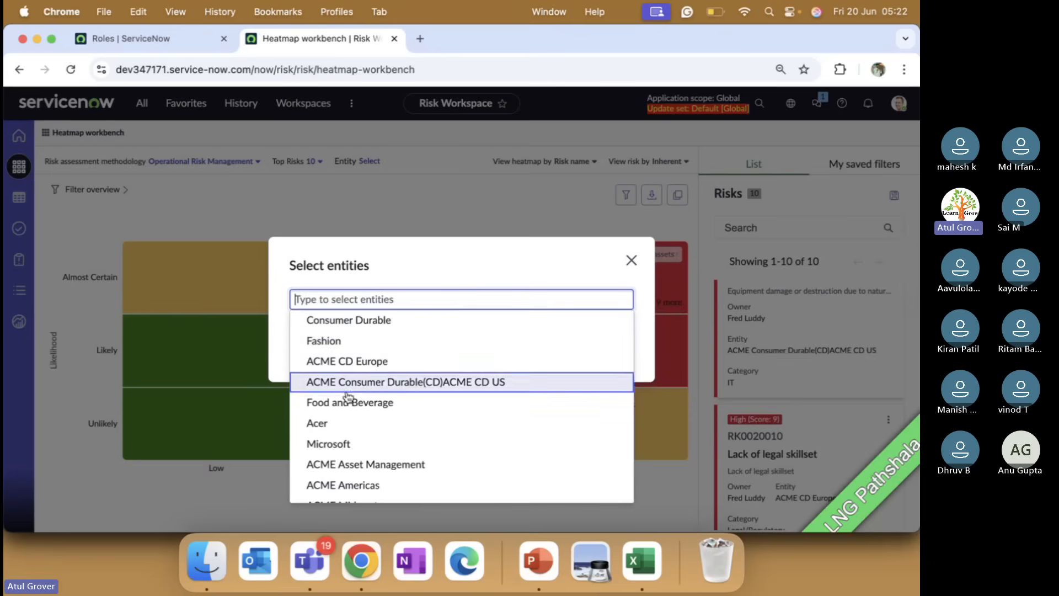
left_click(347, 408)
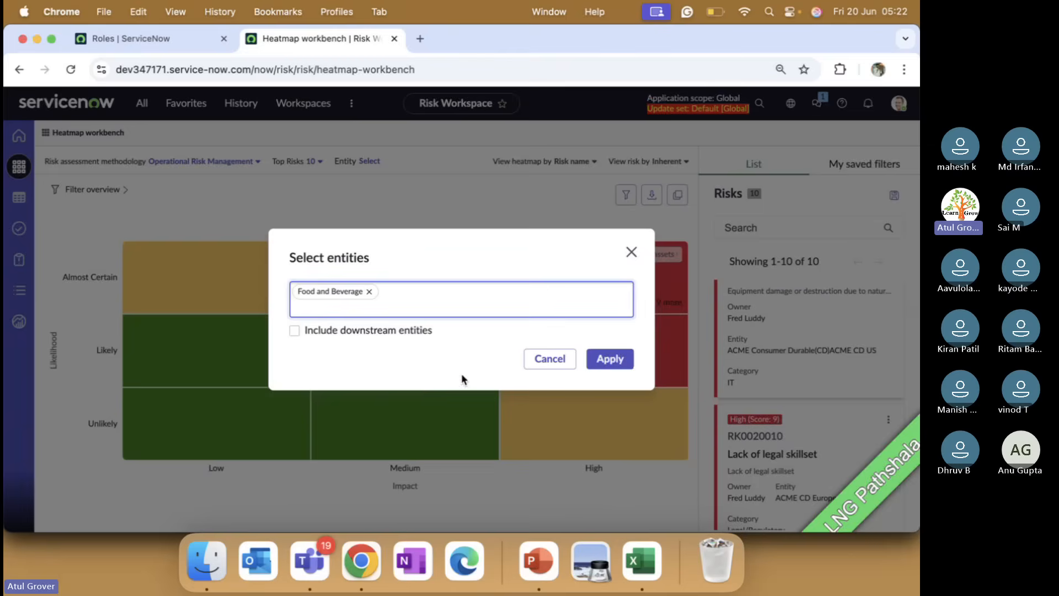
left_click(609, 360)
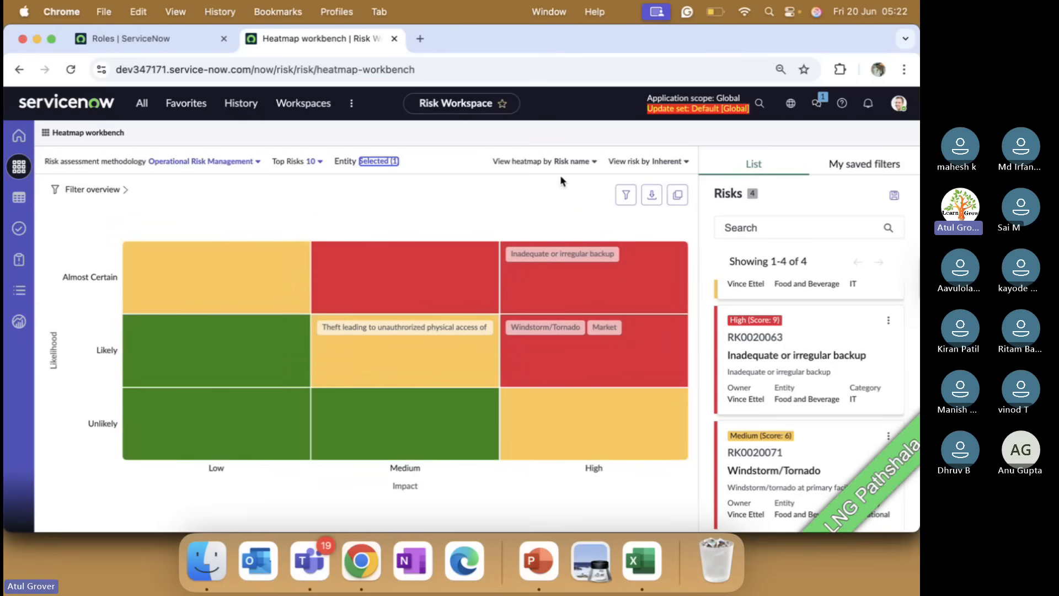
Set View heatmap by to Risk count and View risk by to Residual.
left_click(581, 167)
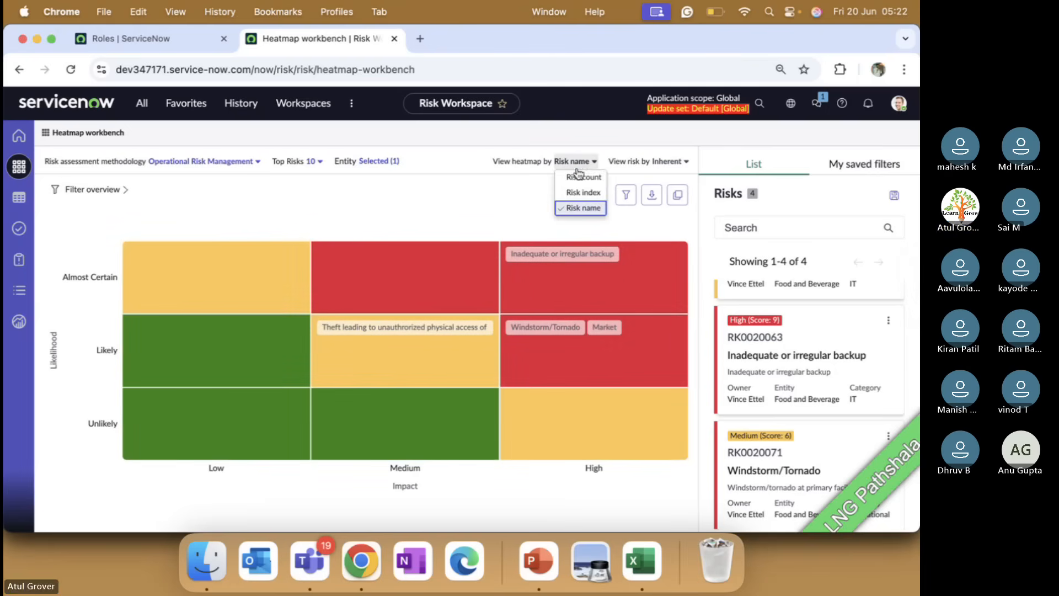
left_click(574, 179)
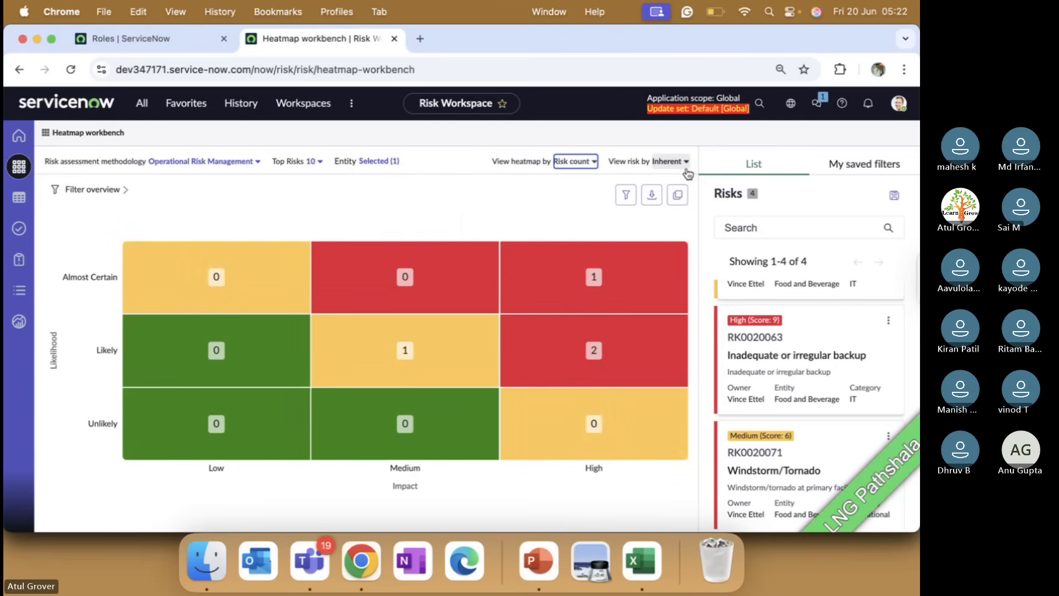
left_click(685, 162)
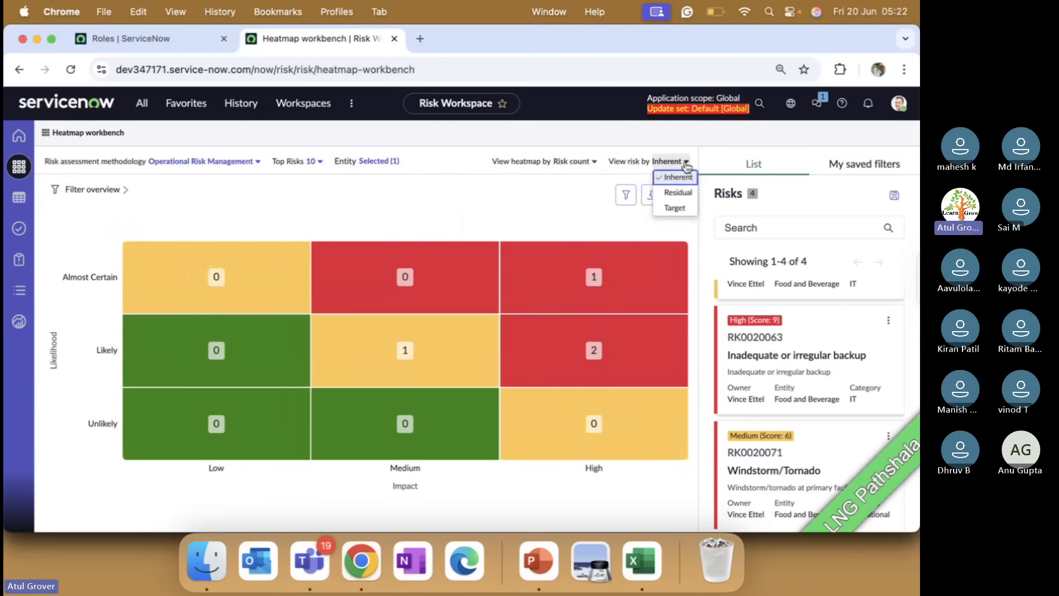
left_click(675, 192)
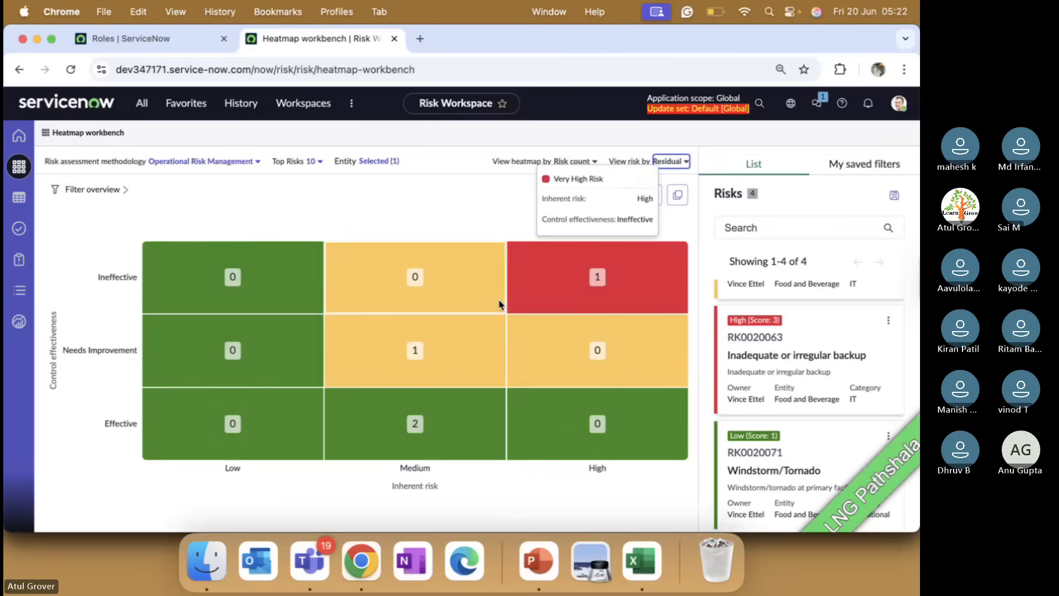
Drill into the Medium inherent, Effective control cell listing Market and Windstorm/Tornado.
mouse_move(436, 380)
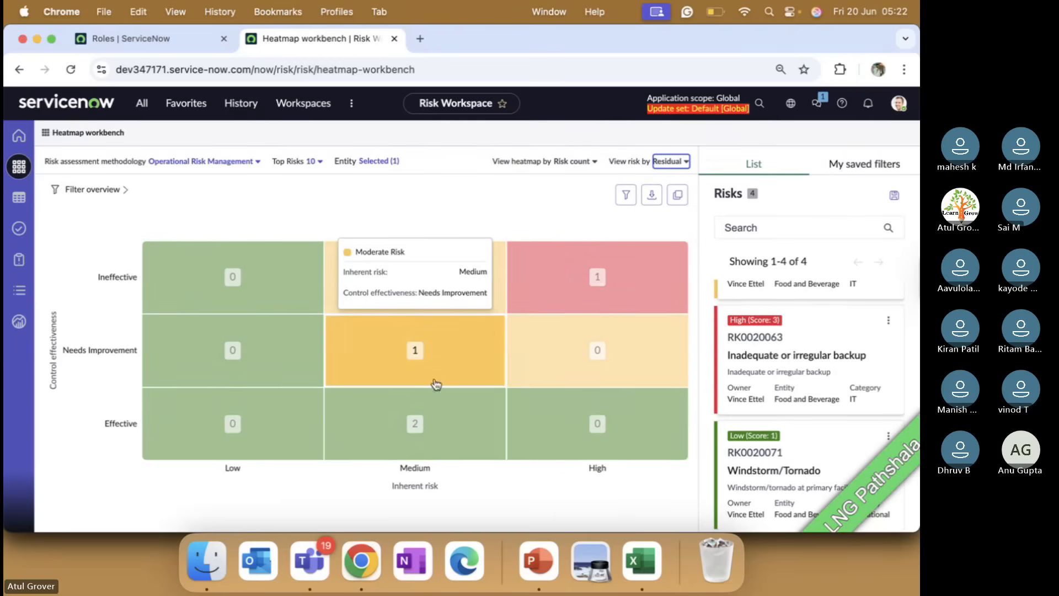
left_click(415, 428)
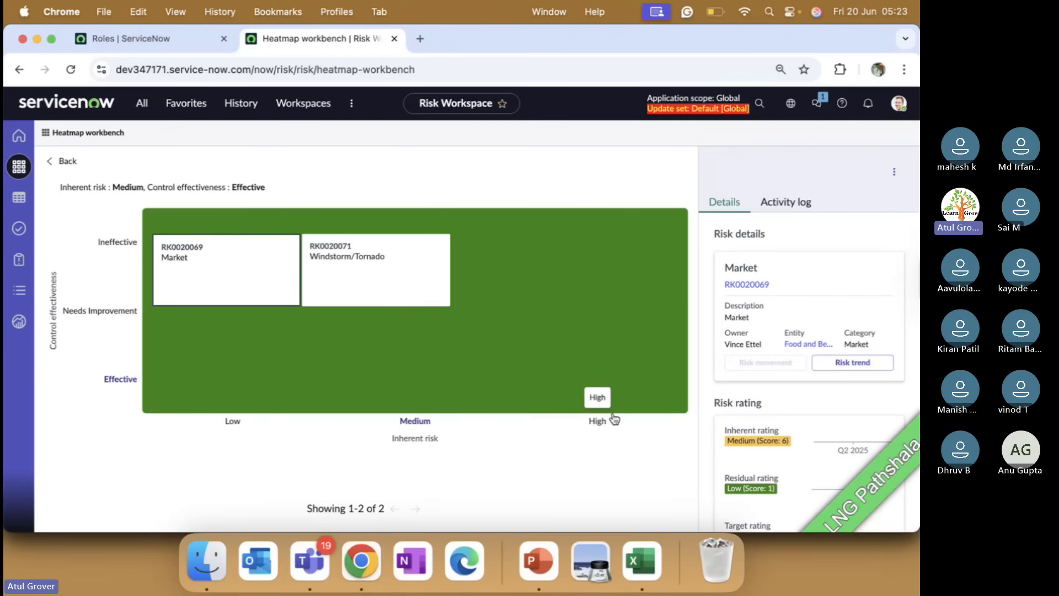
scroll(801, 393, "down", 4)
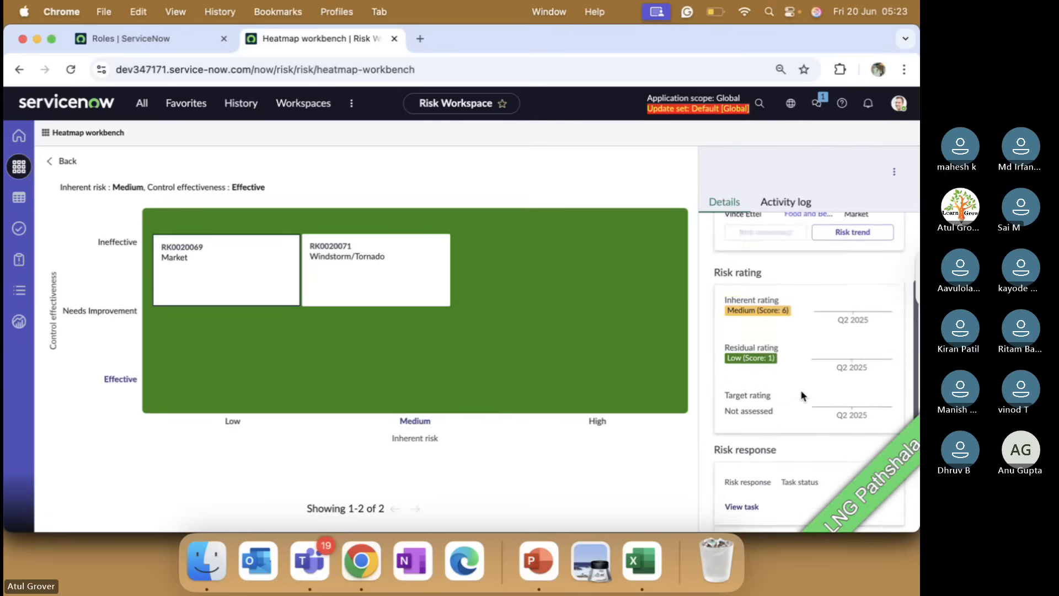
scroll(801, 392, "down", 2)
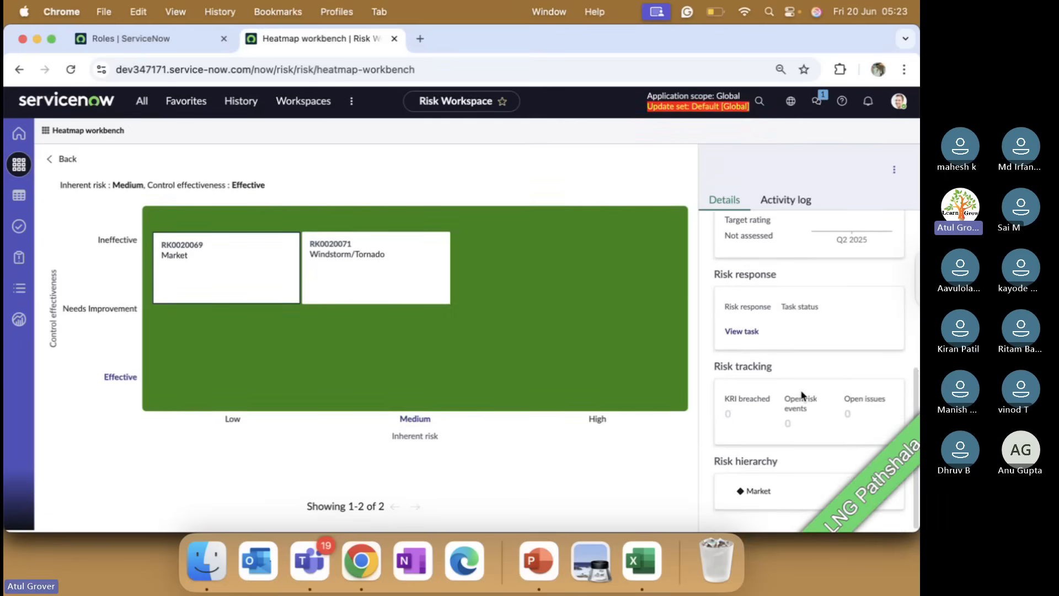
scroll(801, 393, "up", 6)
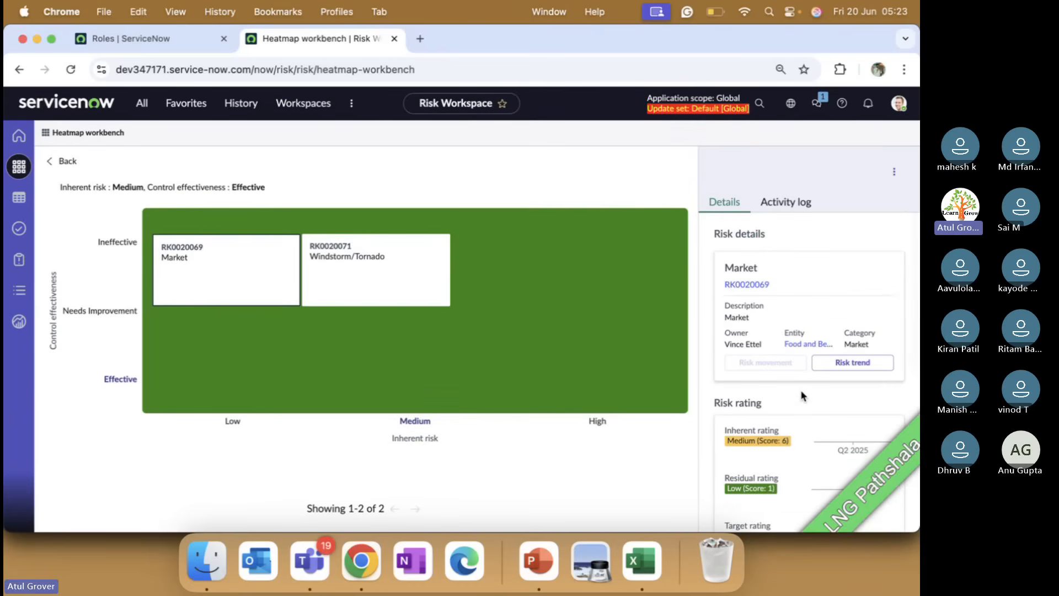
Switch from the PowerPoint slide back to Chrome's Roles | ServiceNow tab of sn_risk roles.
key("super+Tab")
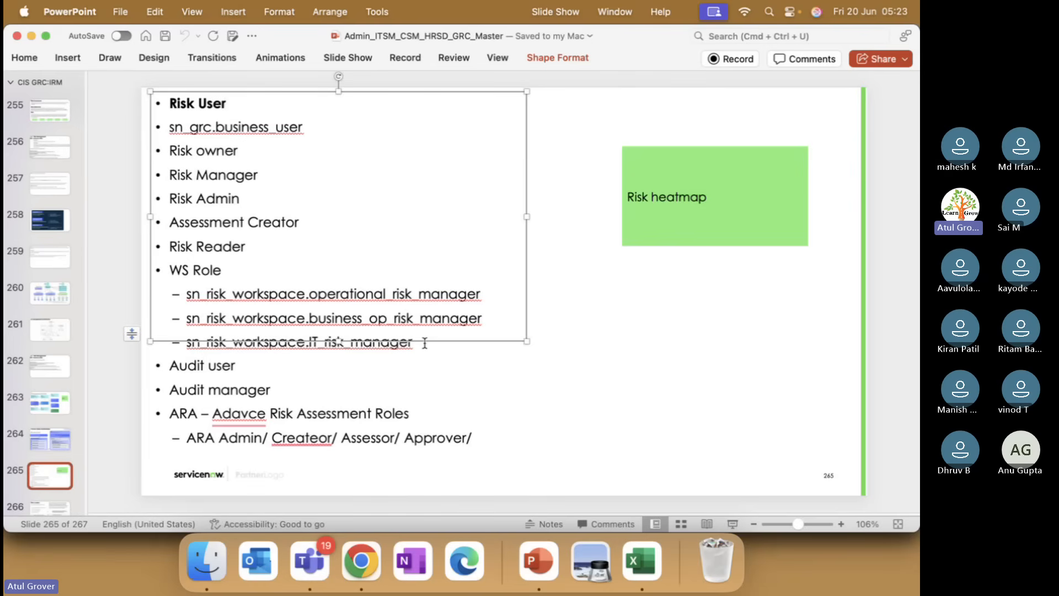
key("super+Tab")
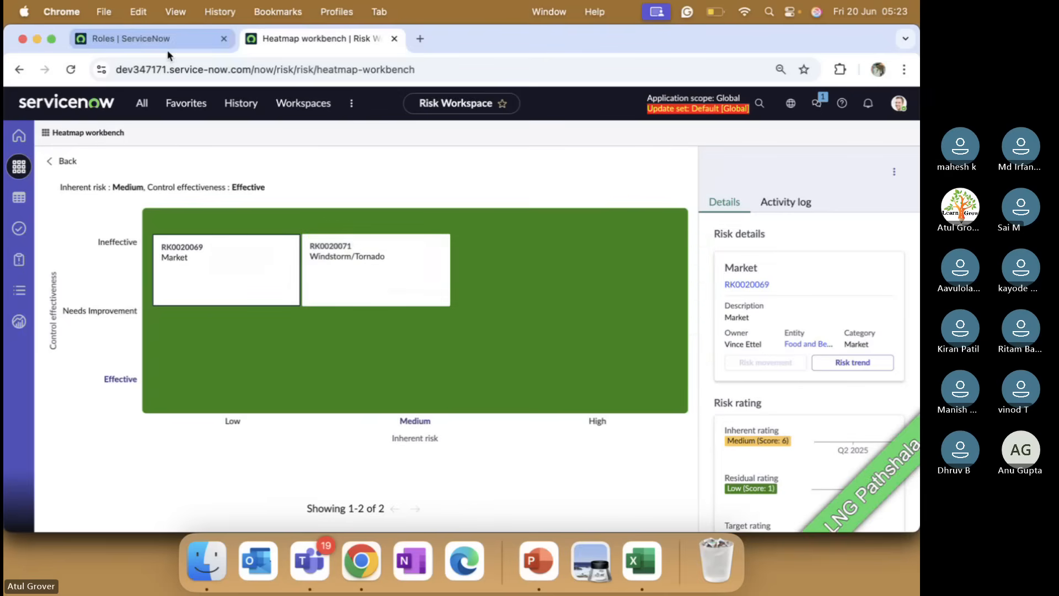
left_click(167, 48)
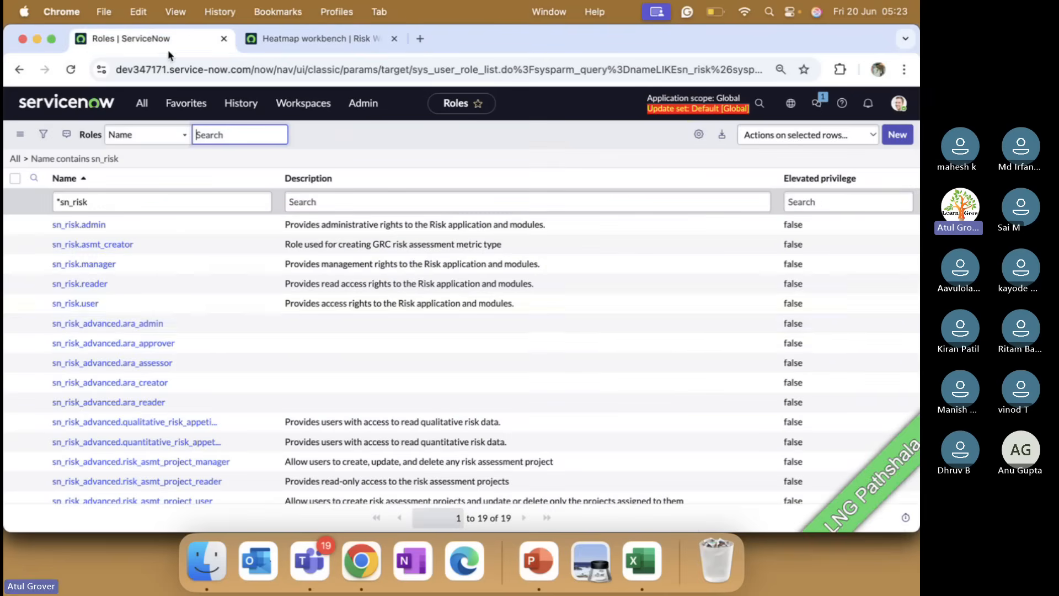
Scroll down to the sn_risk_workspace roles, then return to the PowerPoint risk-roles slide.
scroll(209, 328, "down", 3)
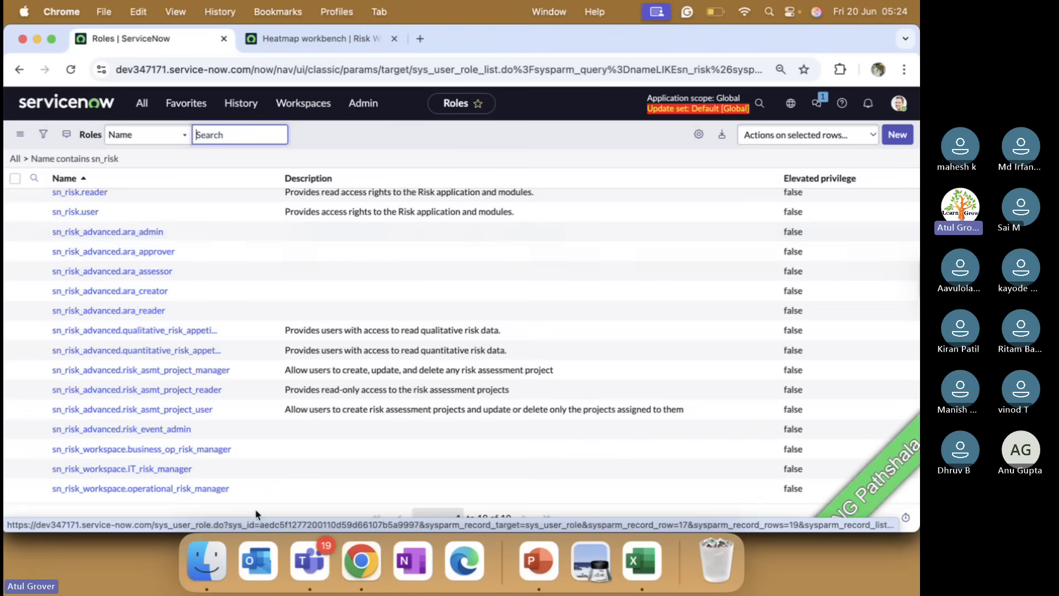
left_click(547, 551)
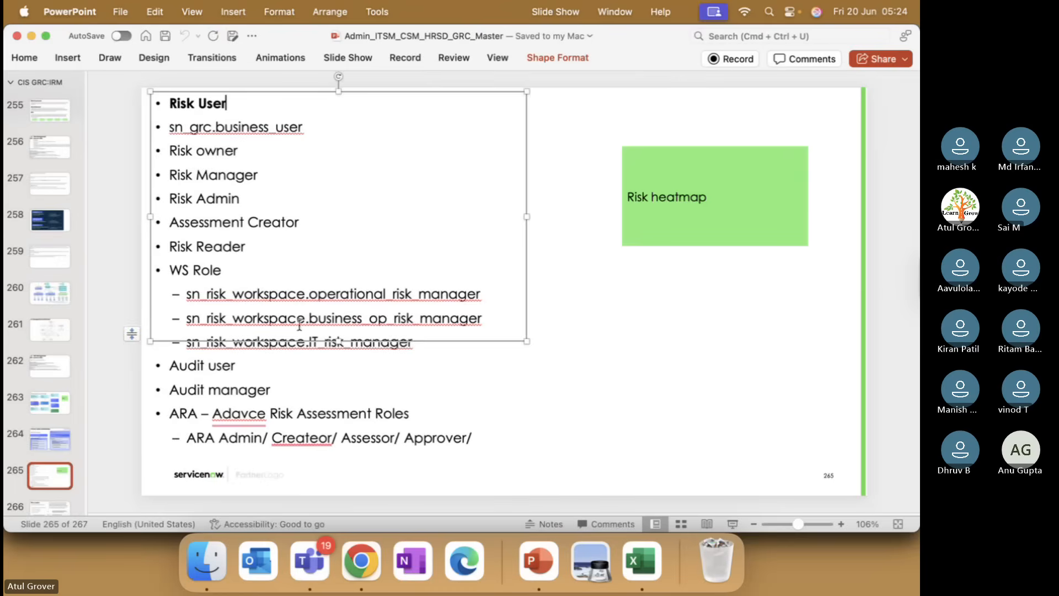
Present slide 262 on GRC Advance Risk features, then switch through Teams back to the sn_risk Roles list.
left_click(59, 372)
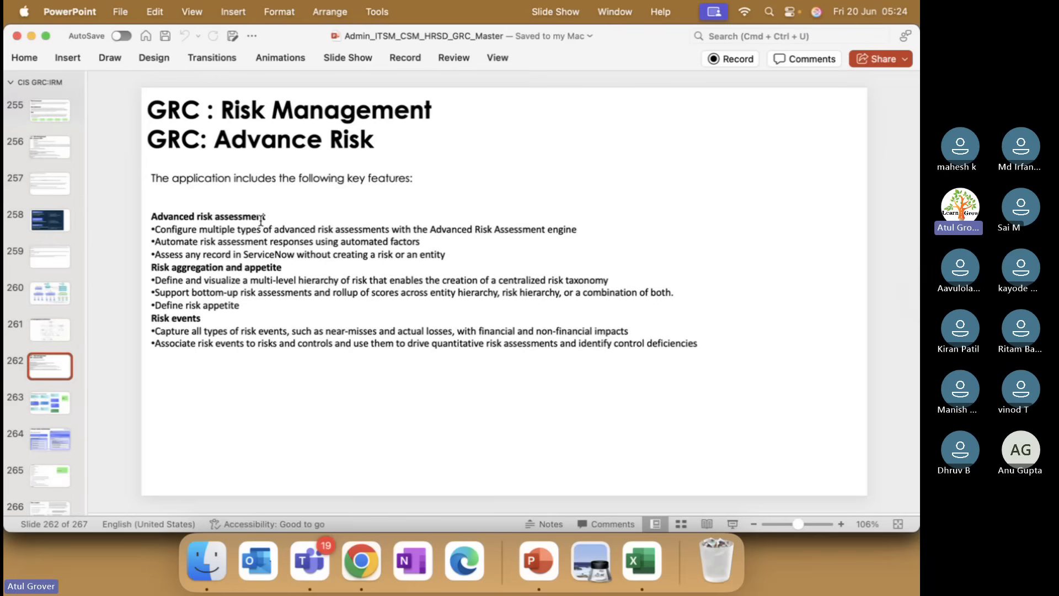
key("super+Tab")
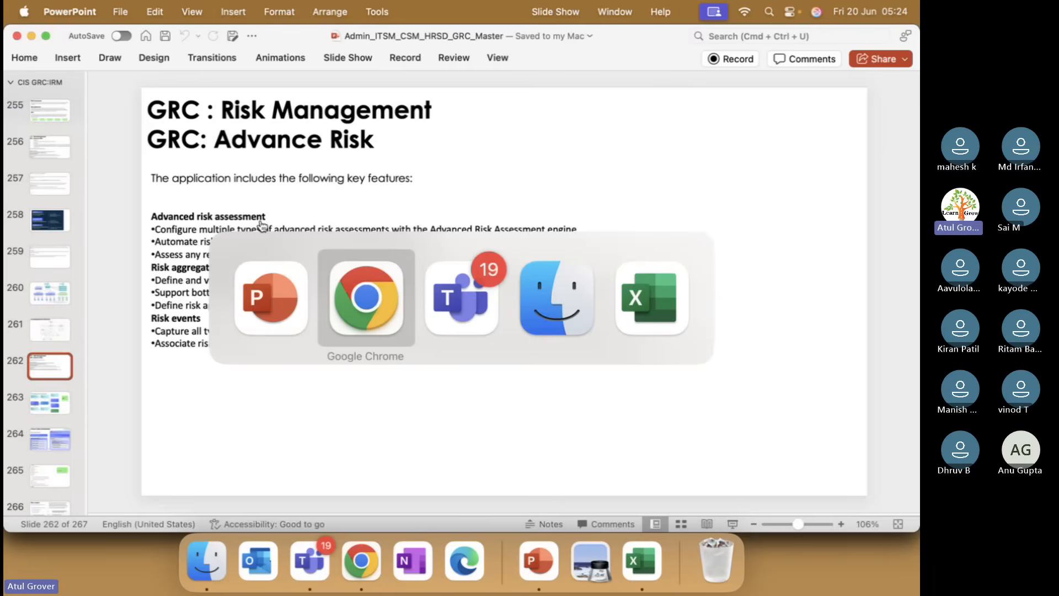
key("super+Tab")
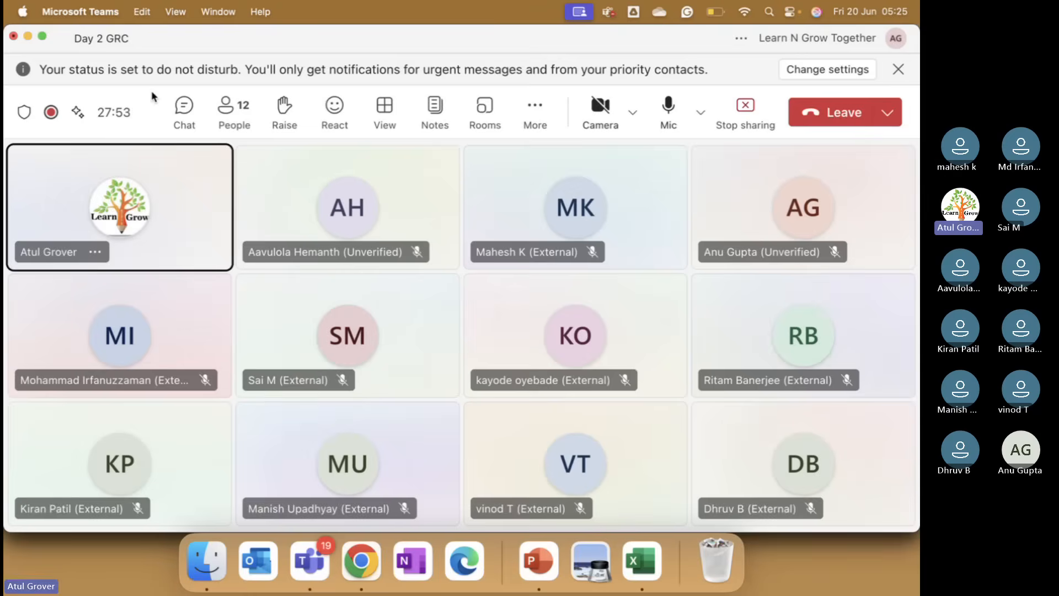
key("super+Tab")
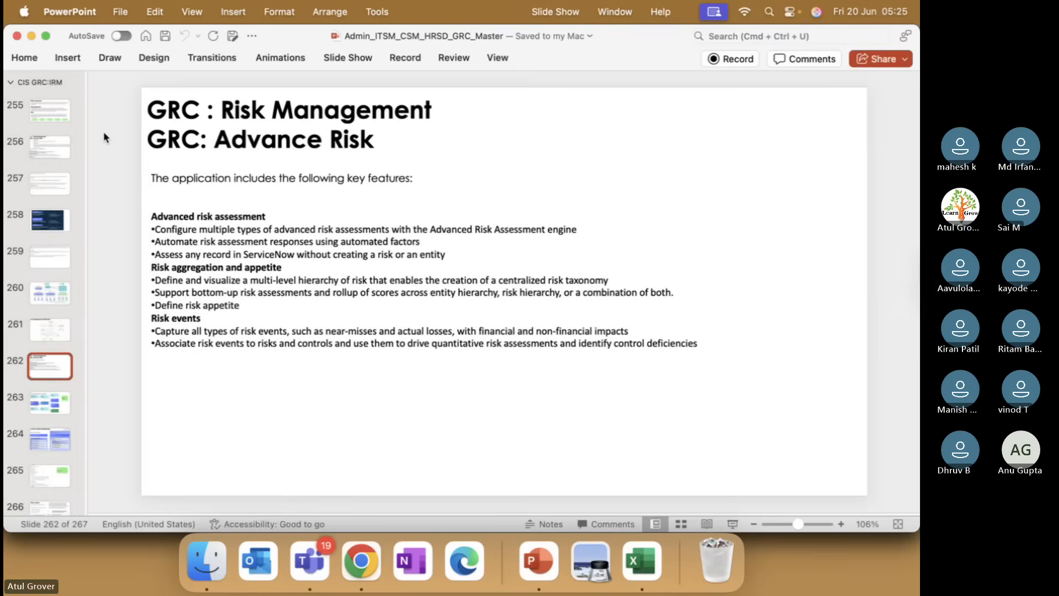
key("super+Tab")
key("super+Tab")
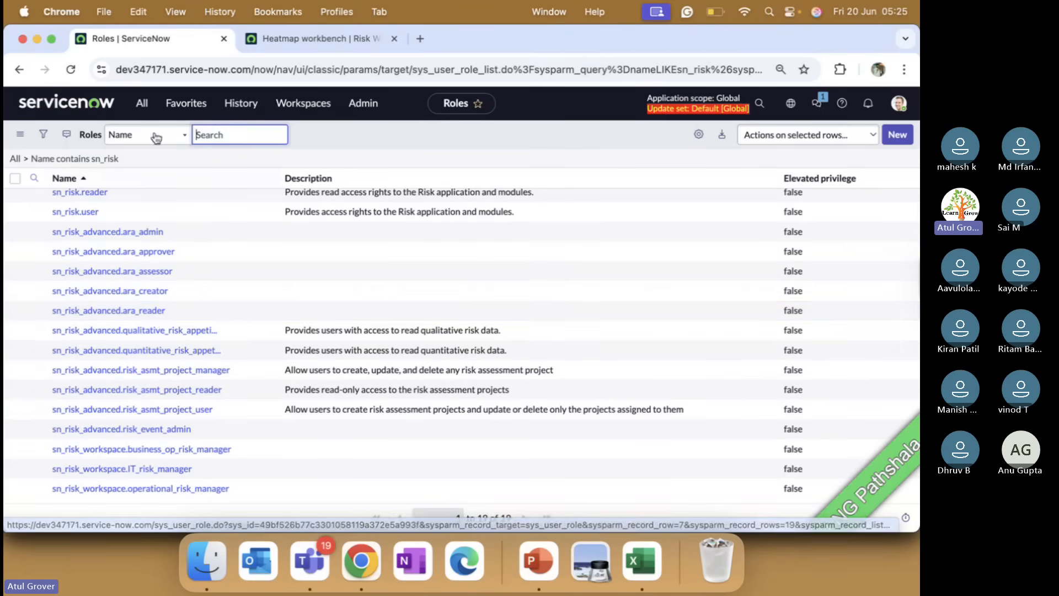
left_click(899, 103)
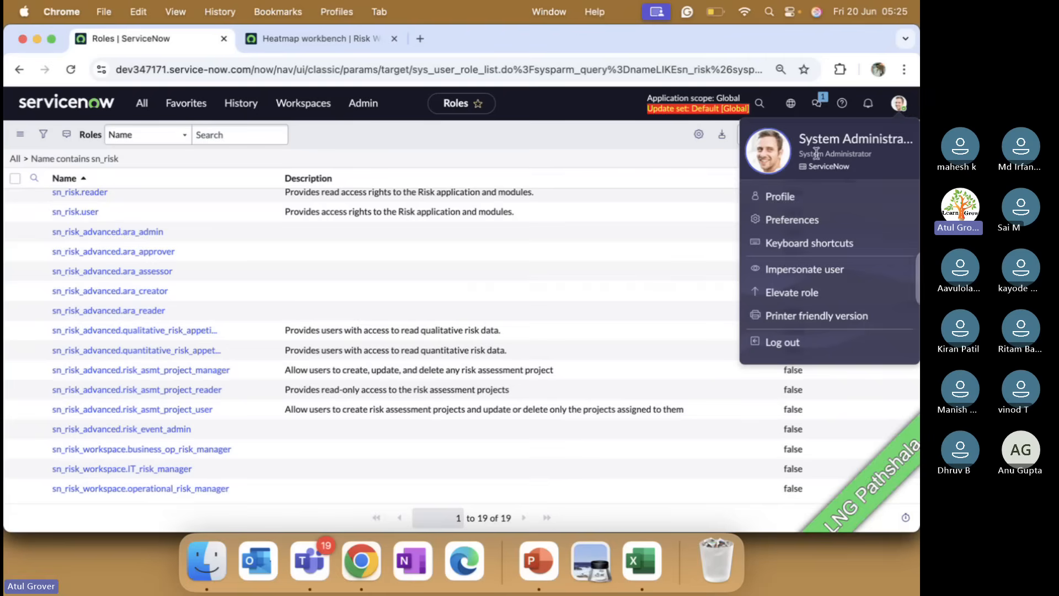
left_click(783, 197)
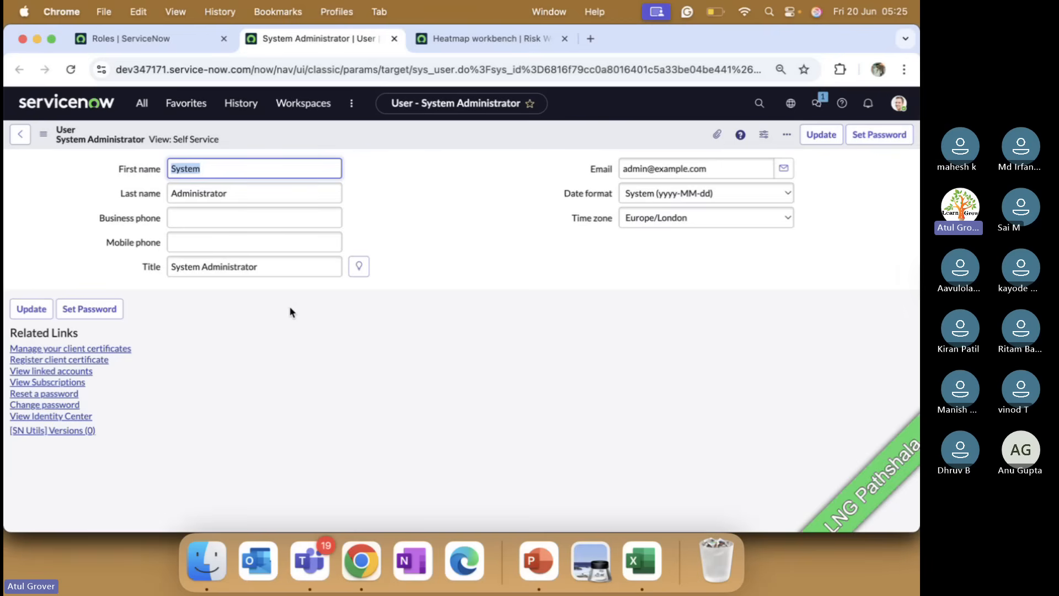
left_click(45, 134)
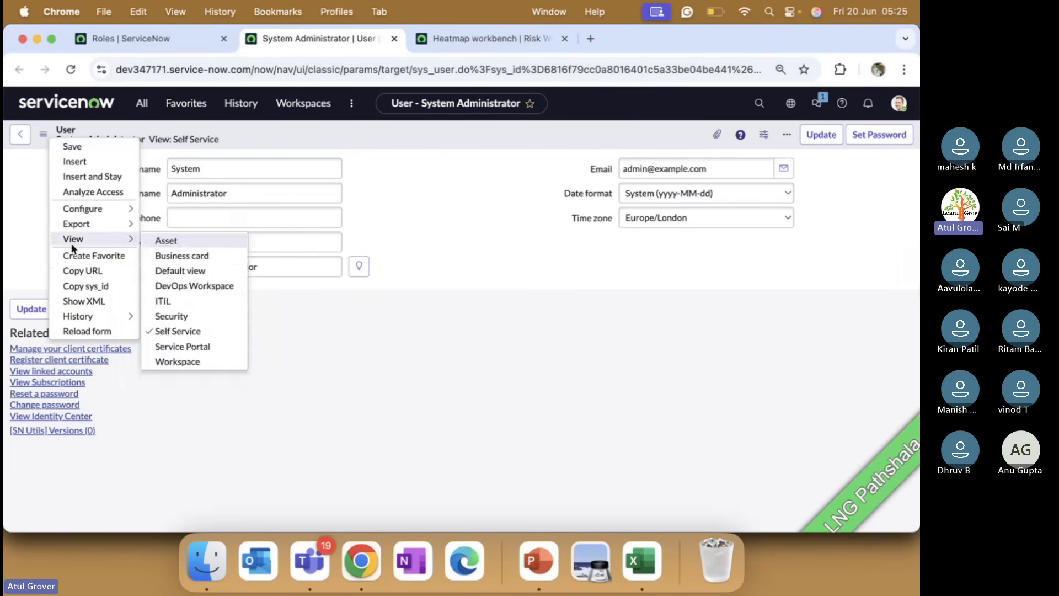
mouse_move(124, 208)
mouse_move(121, 238)
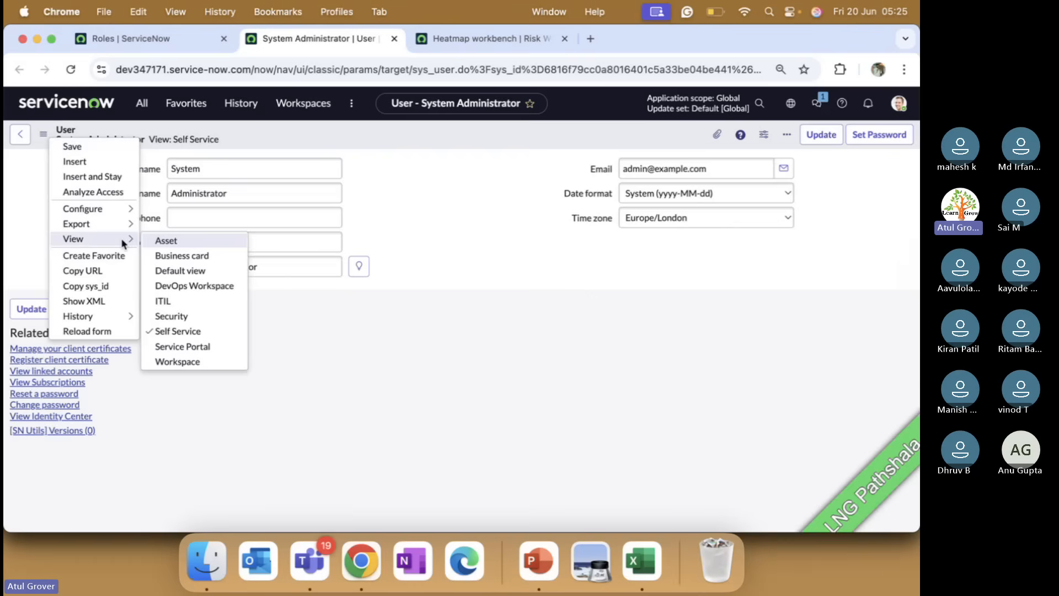
left_click(163, 274)
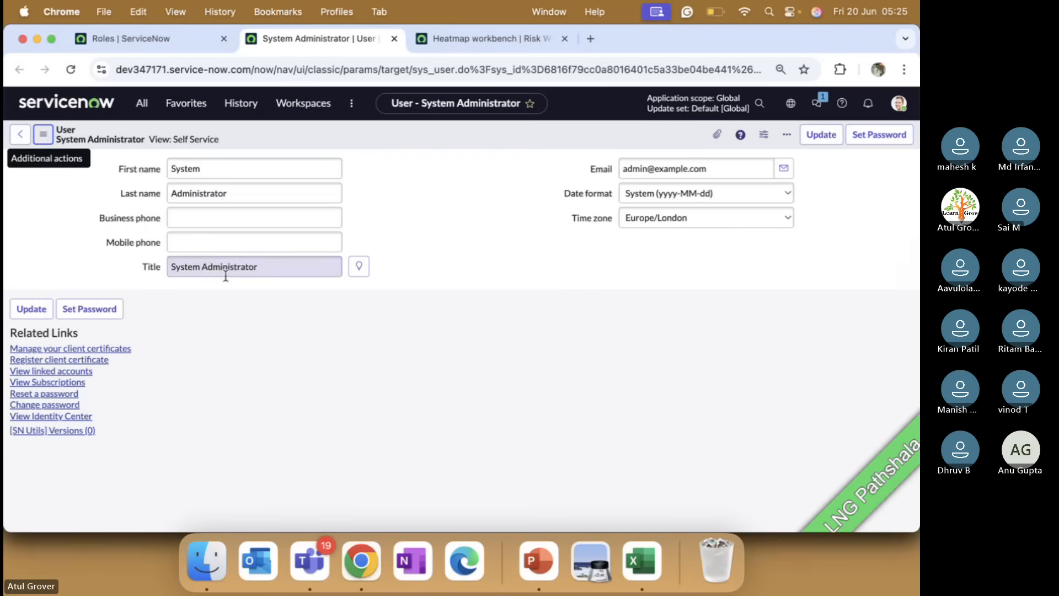
scroll(293, 408, "down", 5)
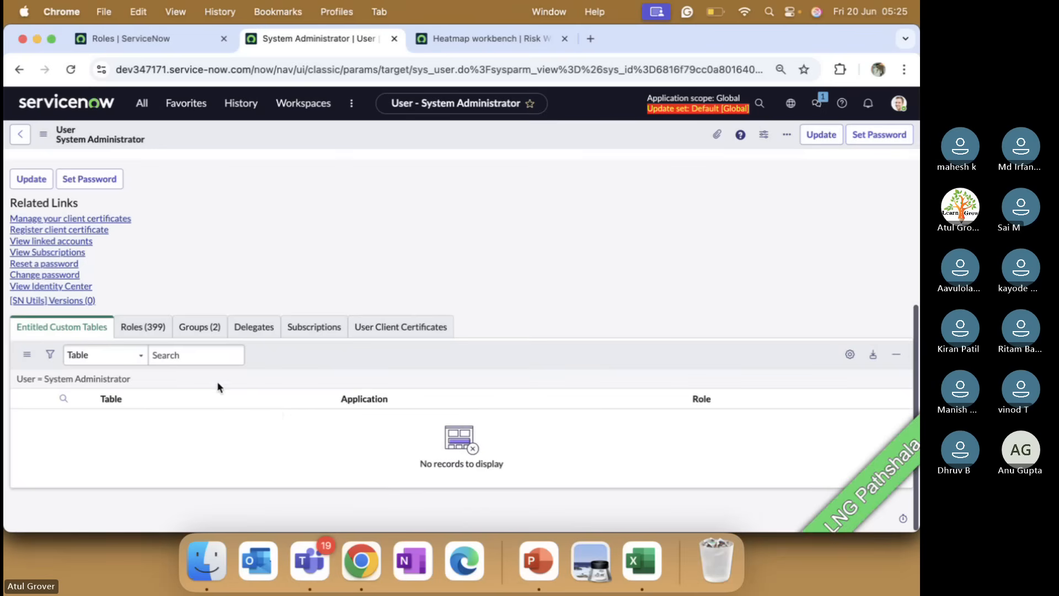
In the Roles list editor, filter on sn_risk and move every matching role to the user.
left_click(153, 328)
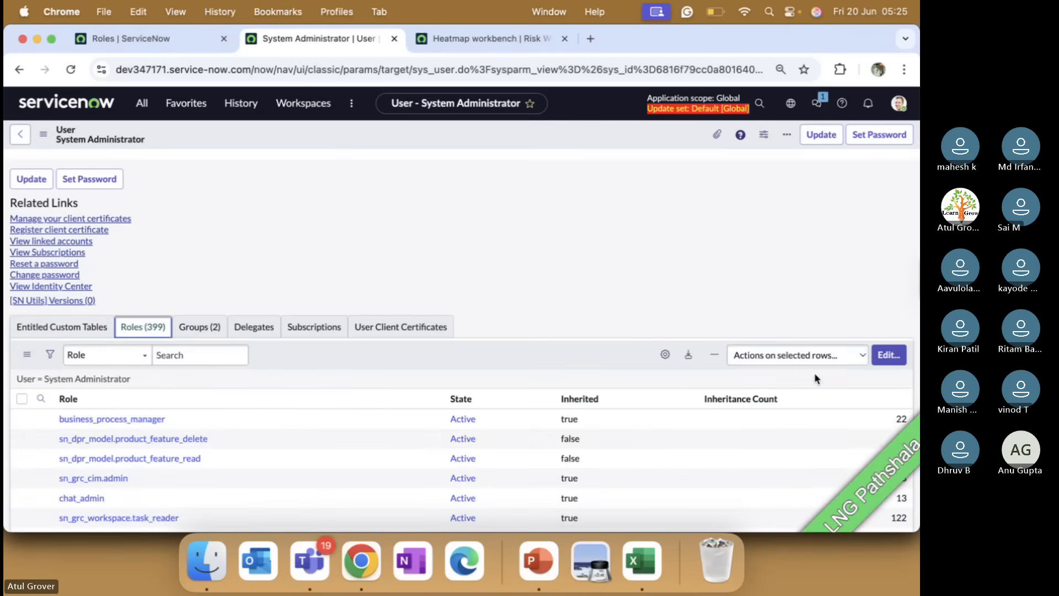
left_click(888, 357)
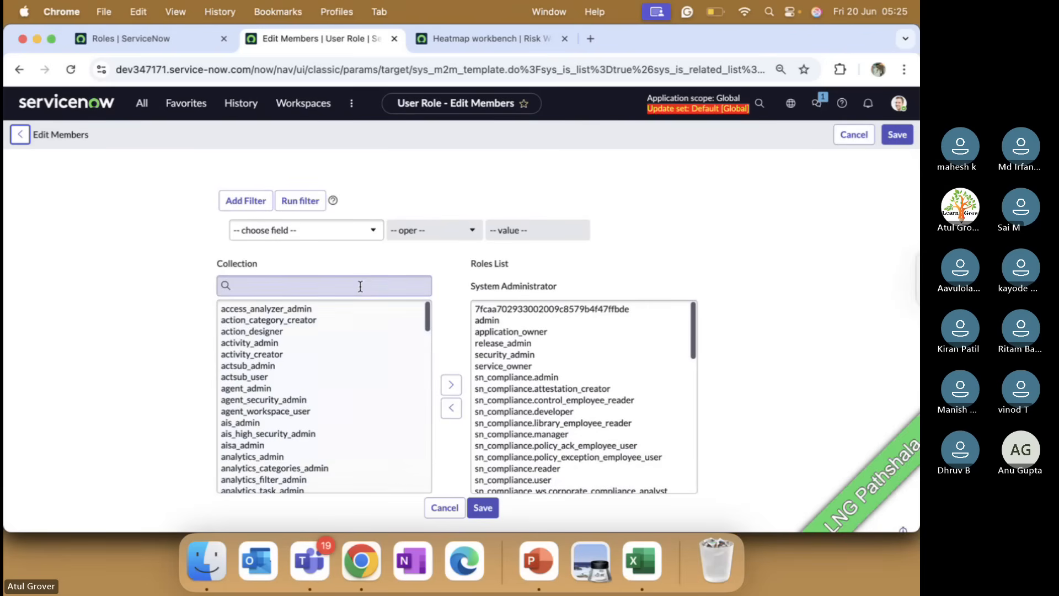
left_click(359, 286)
type("sn")
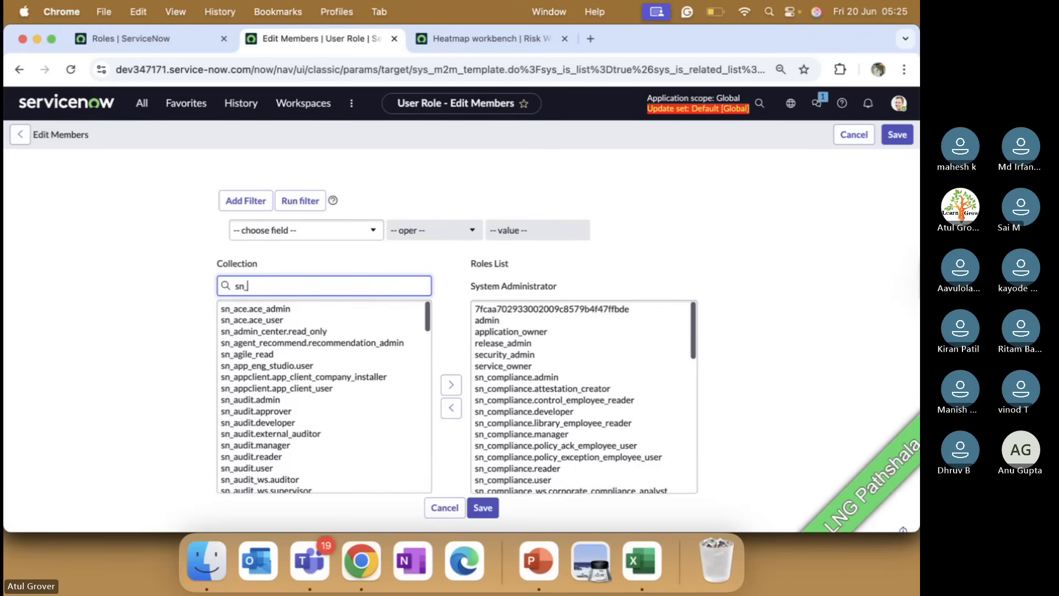
type("_risk")
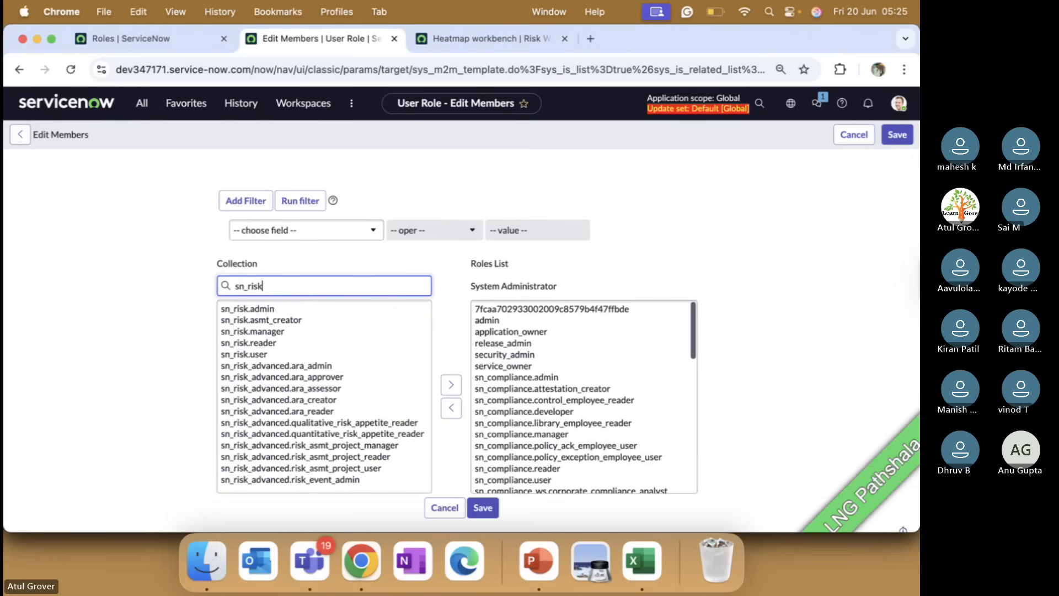
left_click(292, 313)
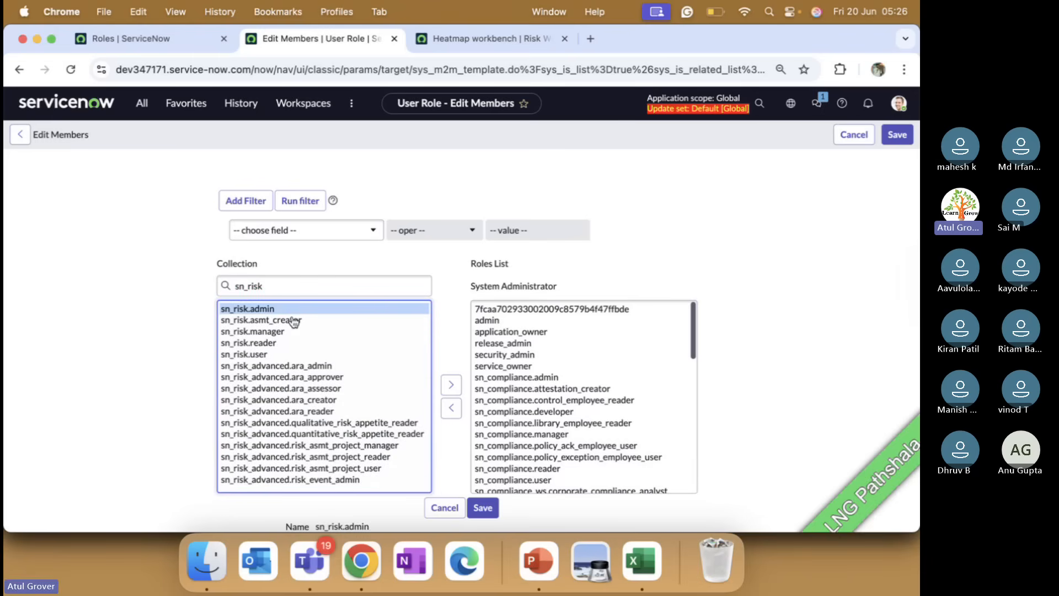
left_click(284, 480, "shift")
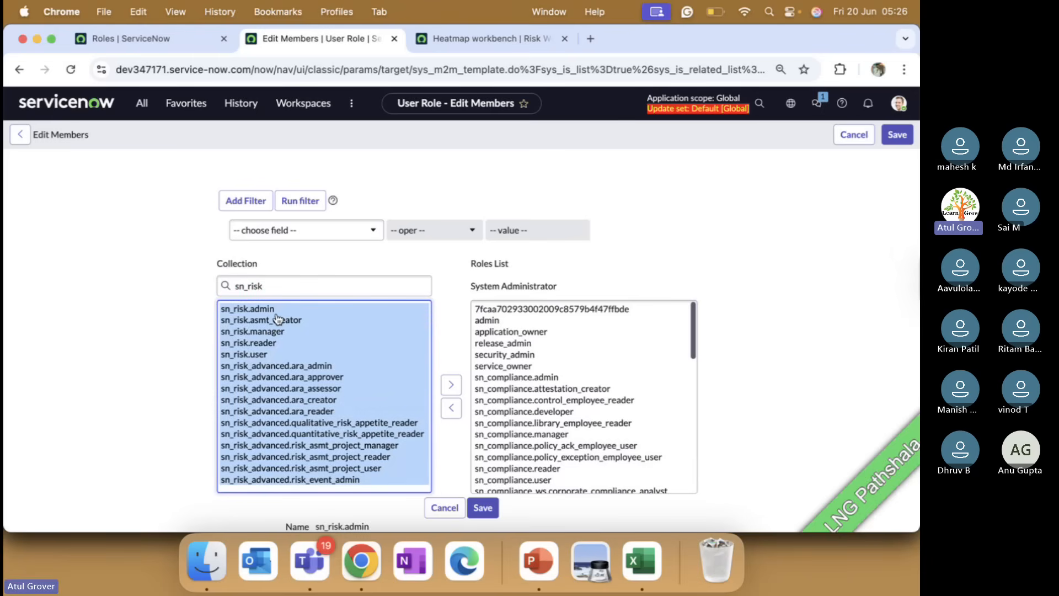
scroll(331, 391, "down", 1)
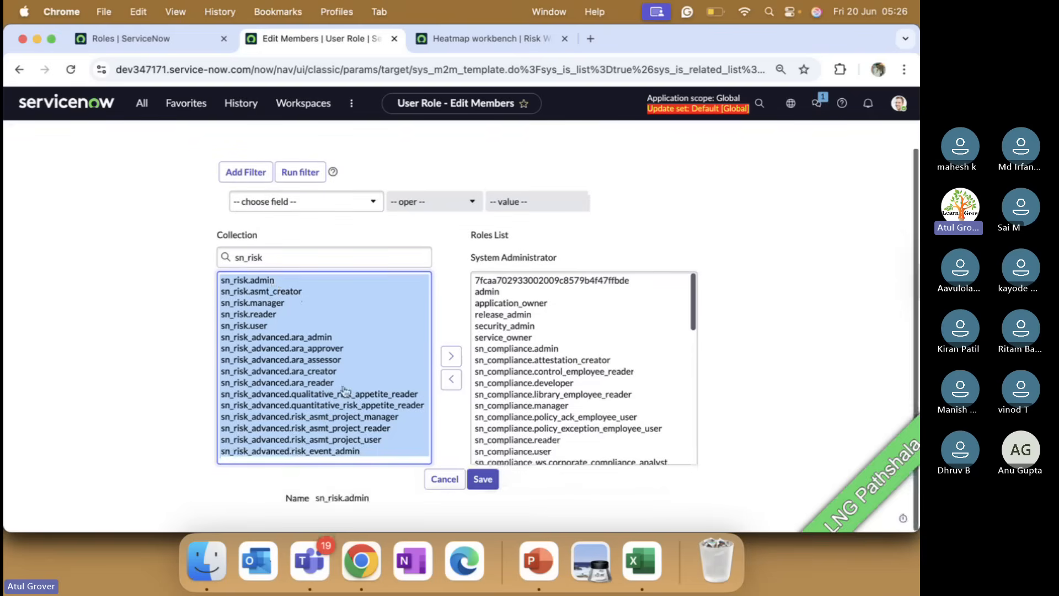
left_click(451, 358)
Save the new role assignments and the System Administrator record, then return to the sn_risk roles list.
left_click(160, 38)
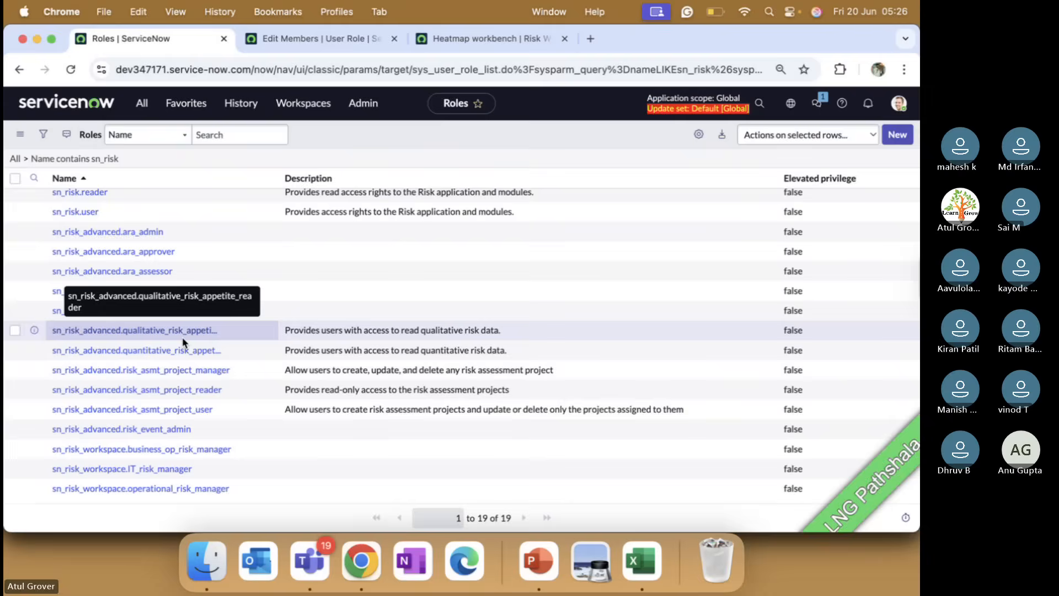
scroll(182, 342, "up", 3)
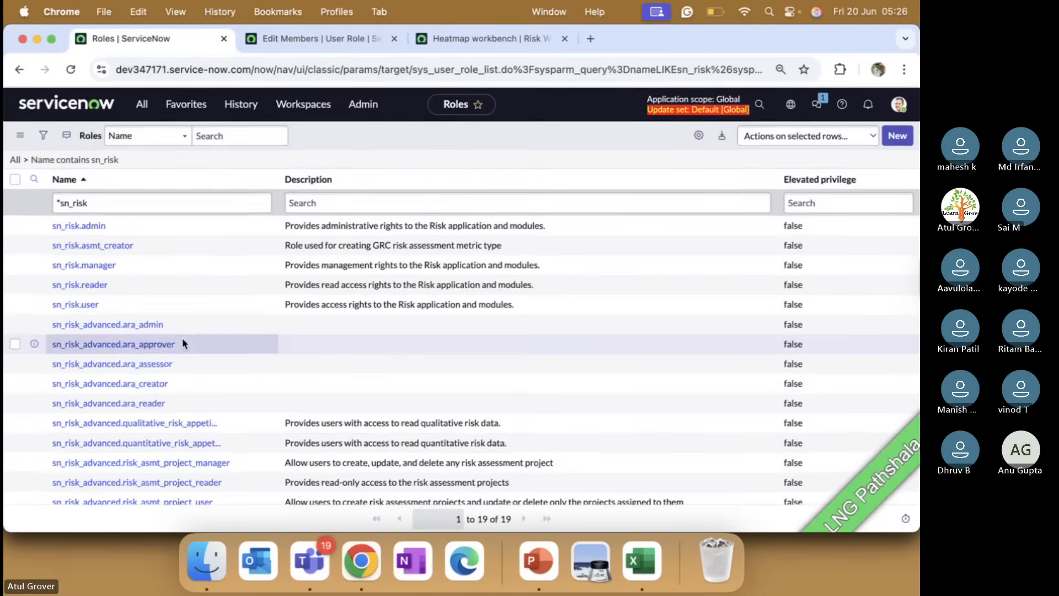
left_click(288, 38)
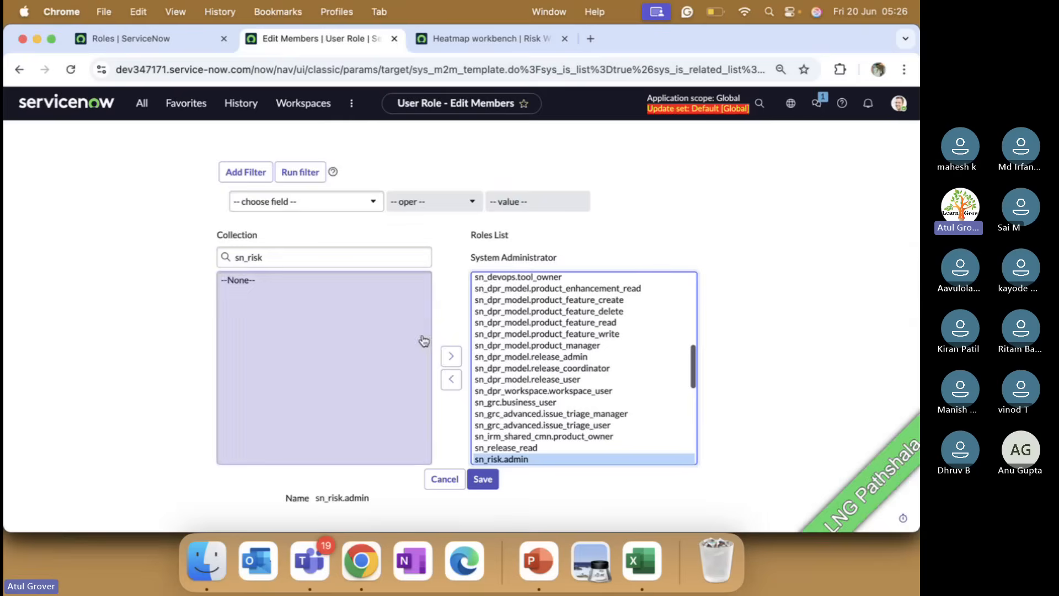
left_click(483, 480)
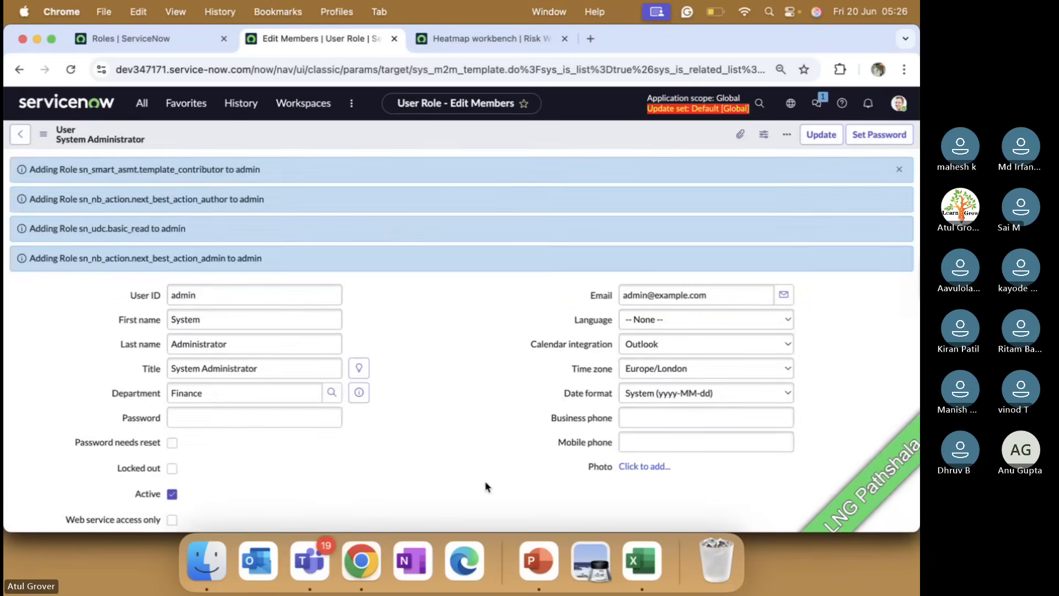
right_click(344, 133)
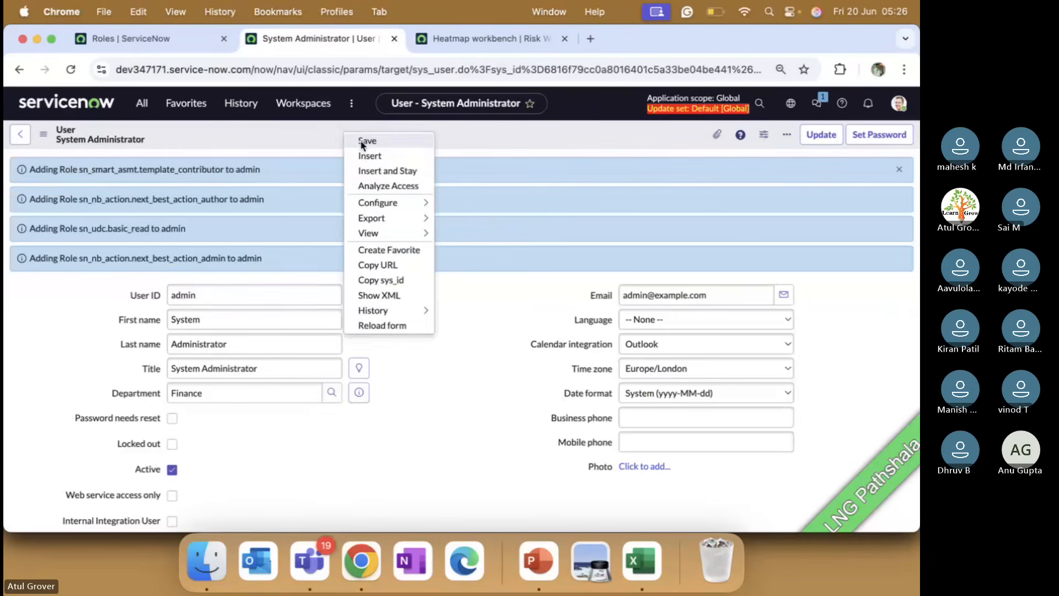
left_click(360, 140)
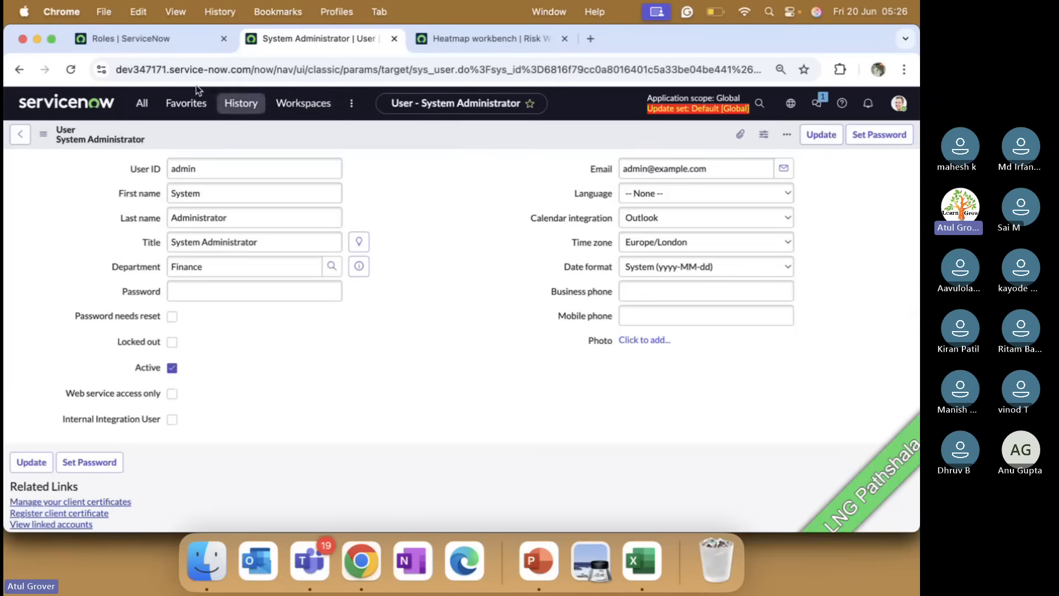
left_click(172, 35)
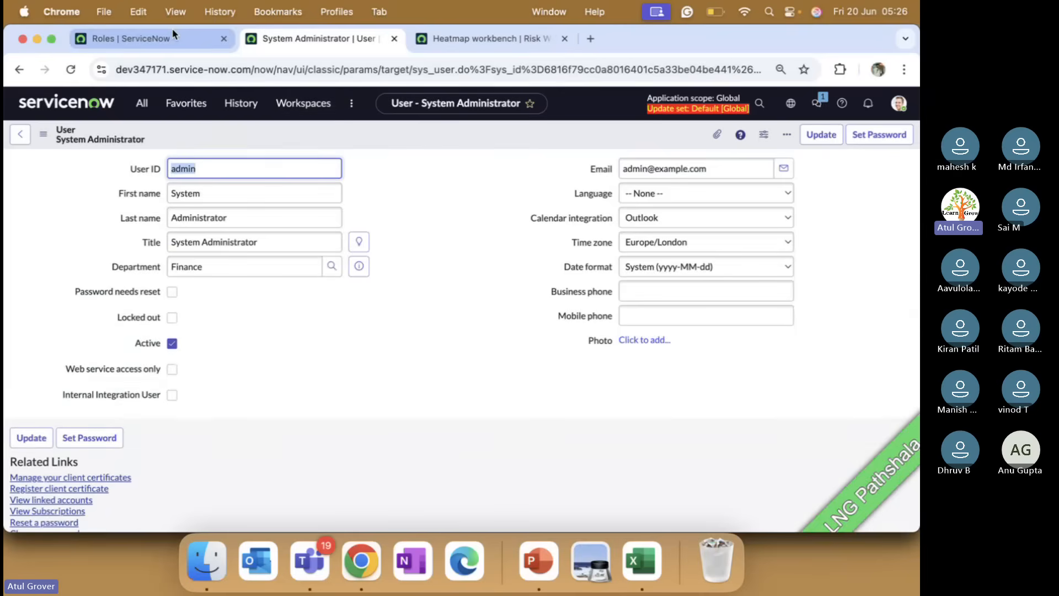
left_click(142, 103)
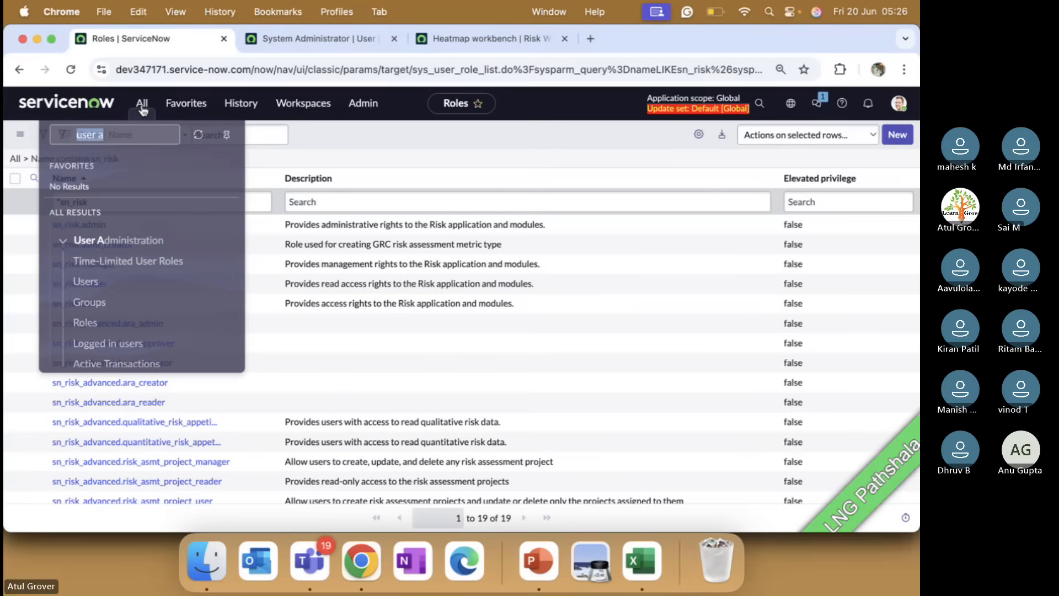
Filter the Groups list by name *risk to show only risk-related groups.
left_click(92, 294)
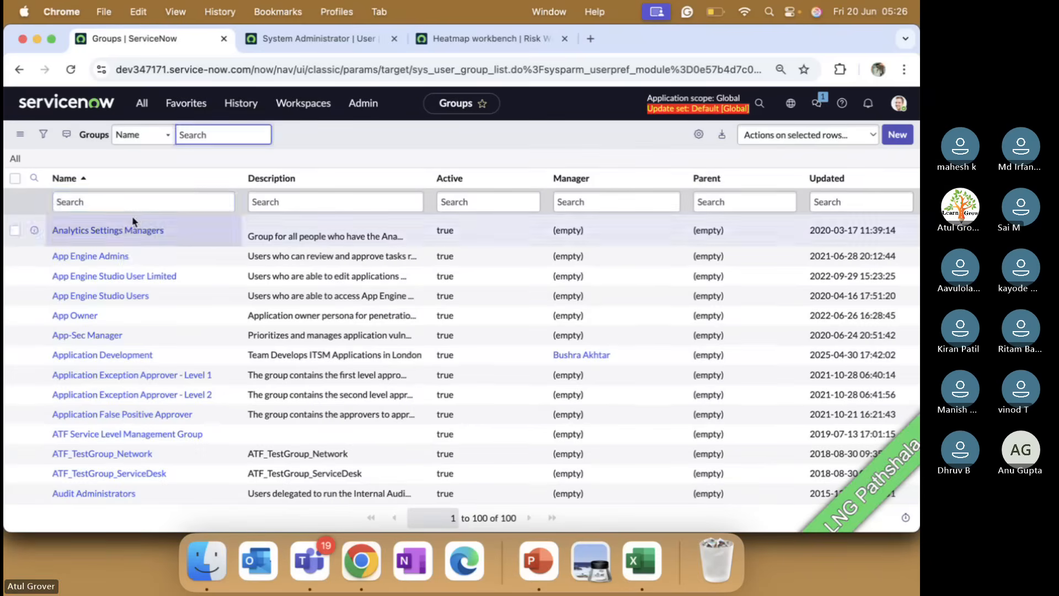
left_click(137, 201)
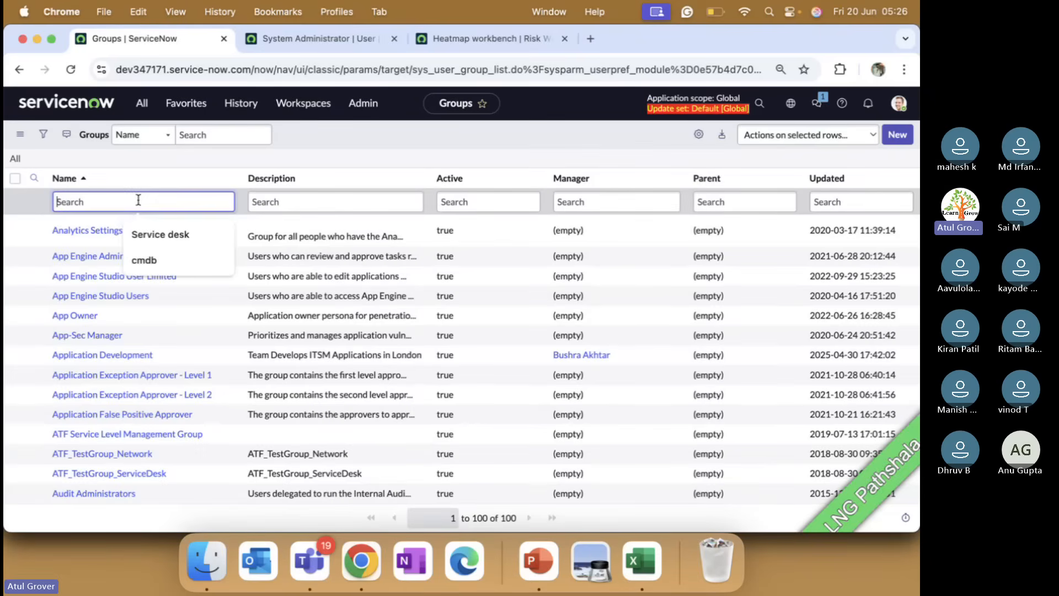
type("*")
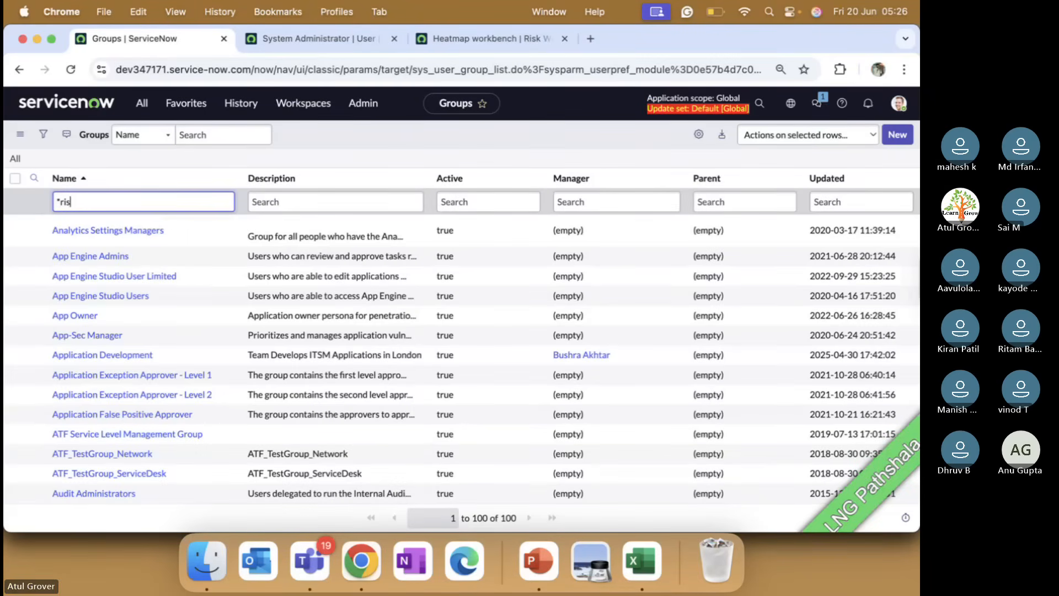
type("risk")
key("Return")
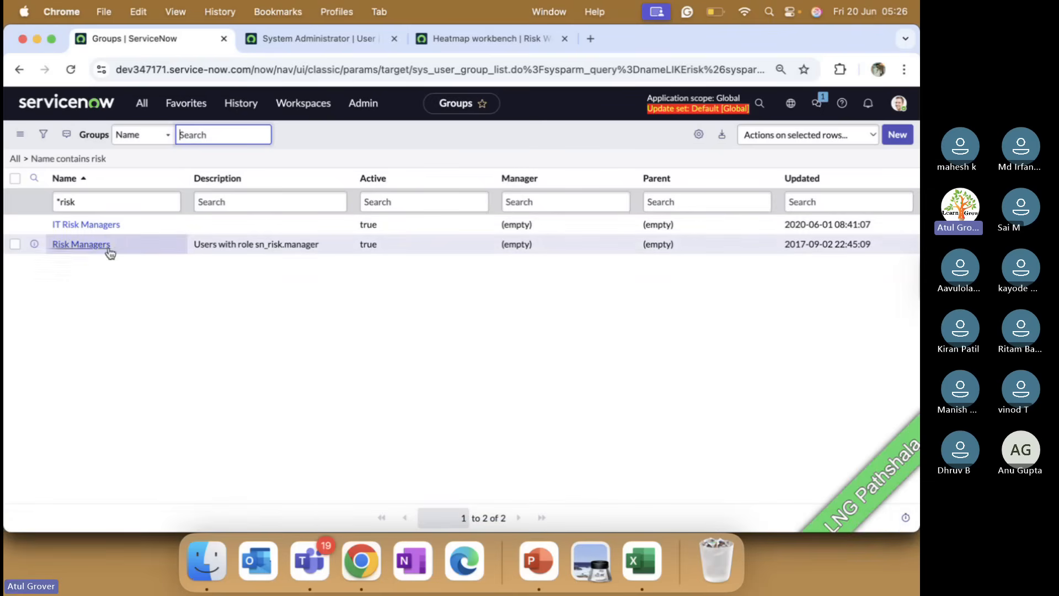
Return to the System Administrator record and show its Groups related list.
left_click(292, 40)
scroll(359, 349, "down", 10)
scroll(200, 274, "up", 3)
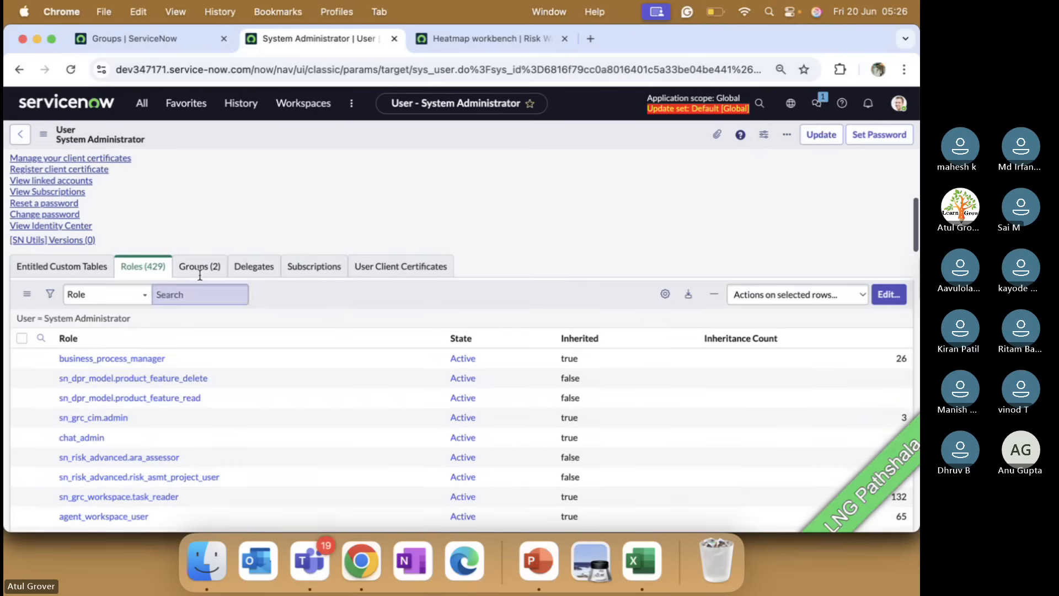
left_click(200, 273)
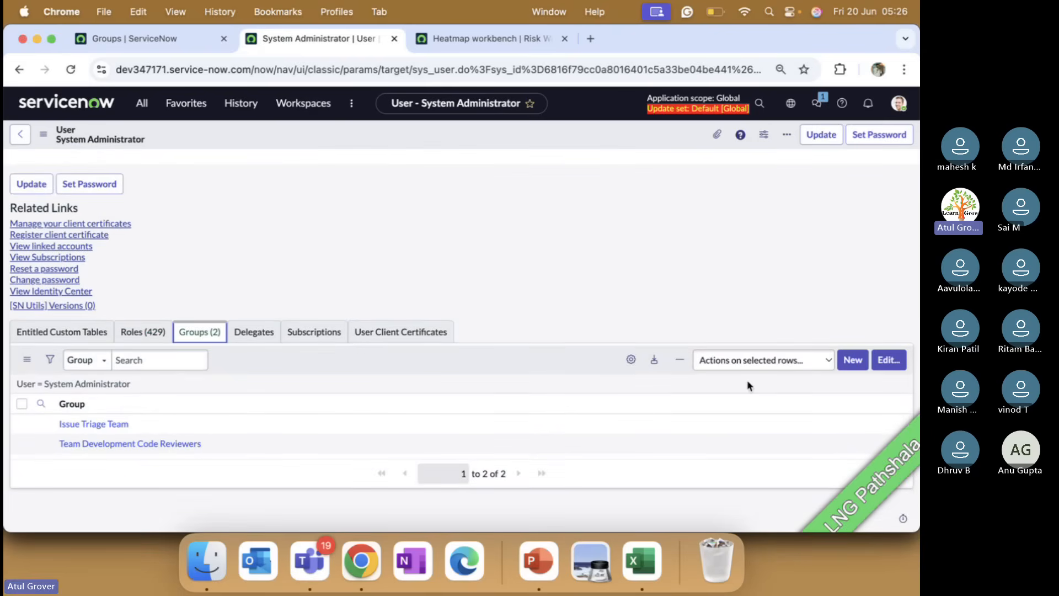
Add the IT Risk Managers and Risk Managers groups to the System Administrator's memberships and save.
left_click(887, 361)
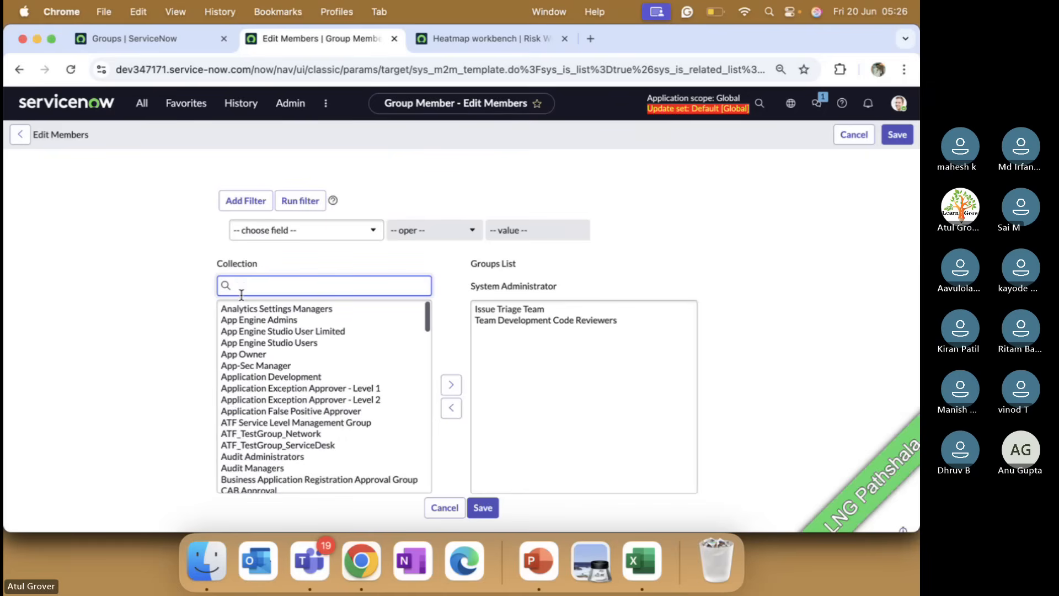
type("isk")
left_click(238, 309)
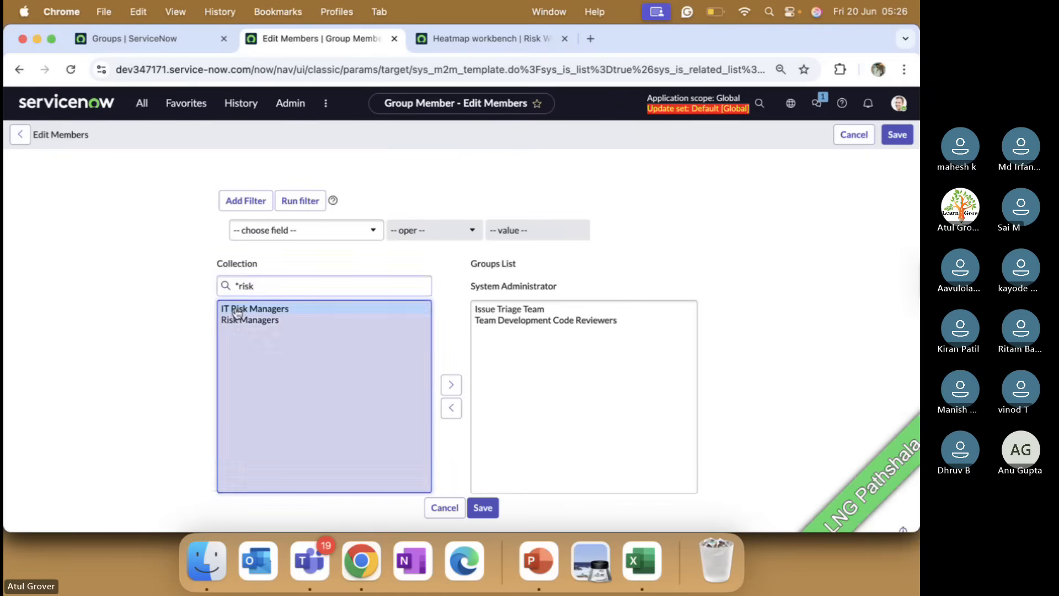
left_click(238, 319, "shift")
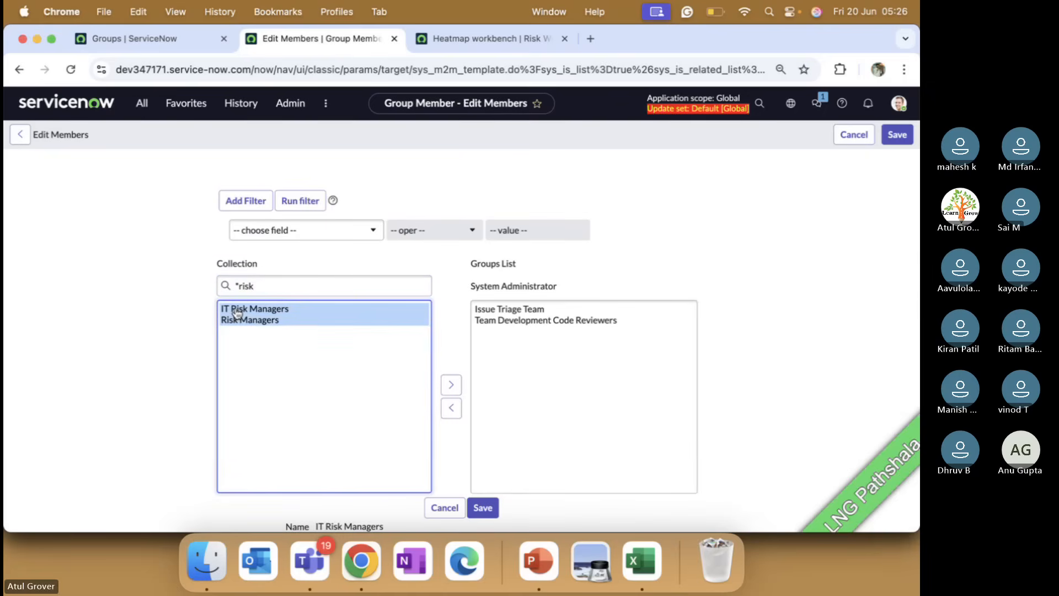
left_click(451, 384)
left_click(273, 284)
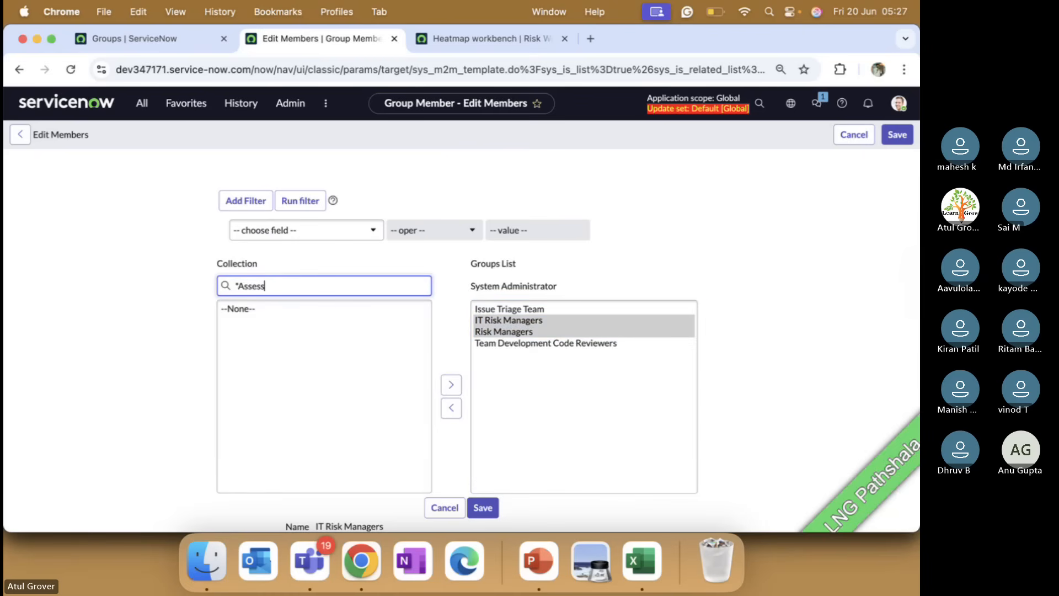
key("BackSpace")
key("BackSpace")
type("Risk")
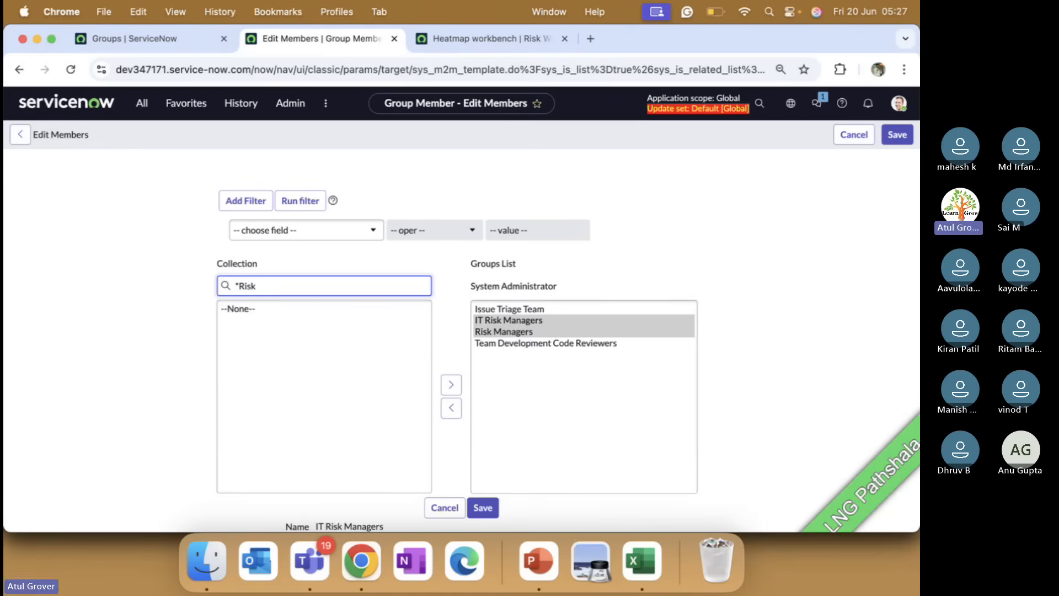
left_click(482, 507)
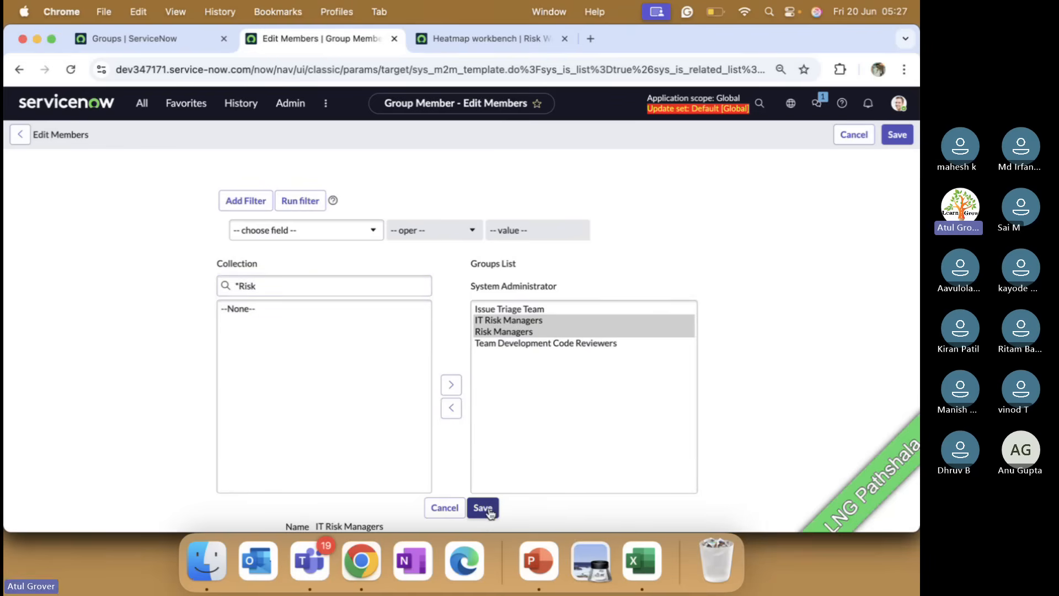
Log out and sign back in with the admin user name and password, retrying after the first attempt.
left_click(896, 104)
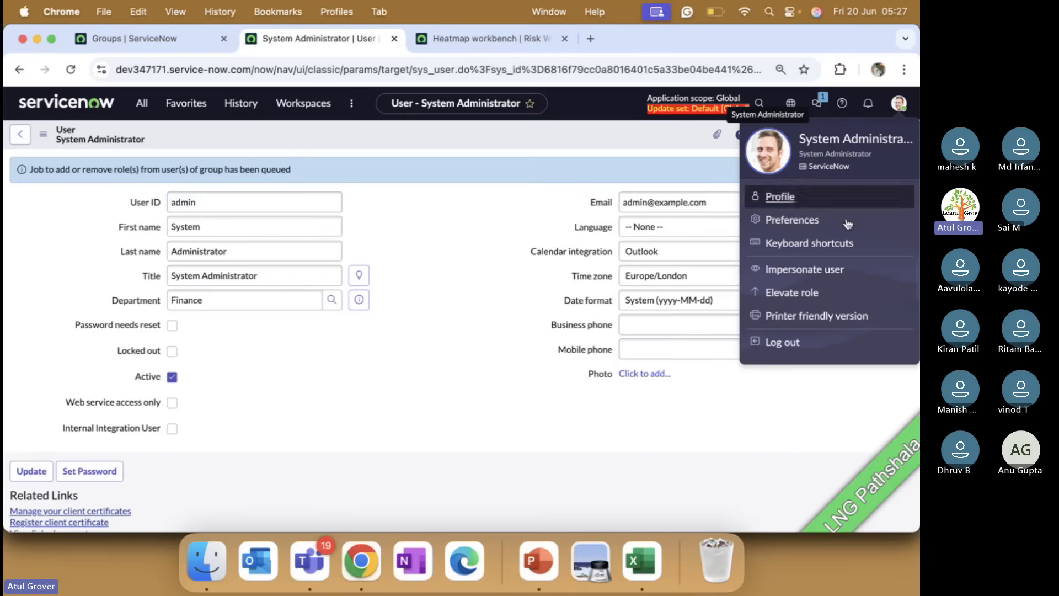
left_click(779, 346)
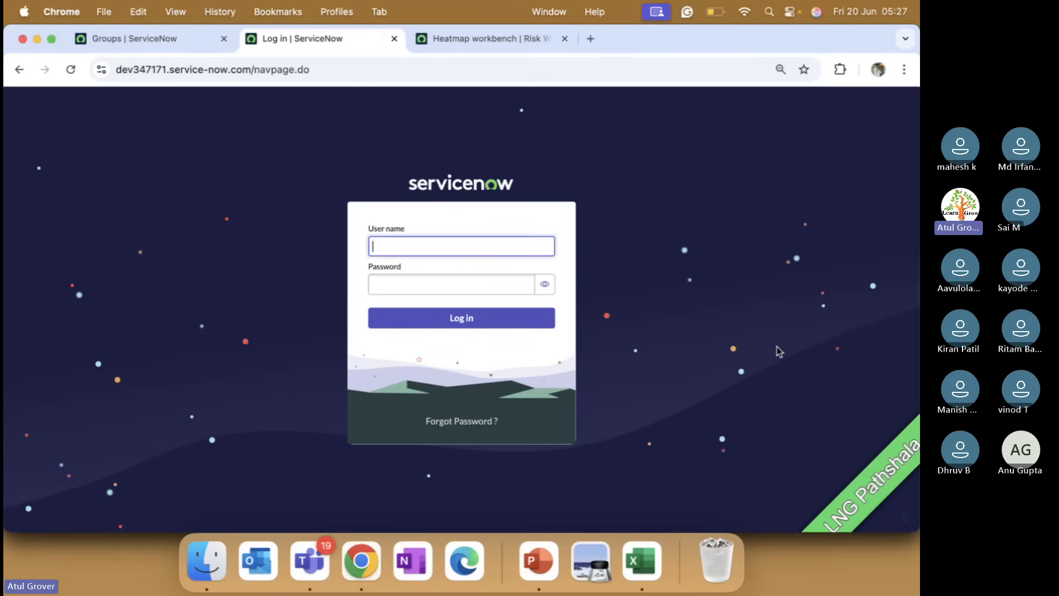
type("admin")
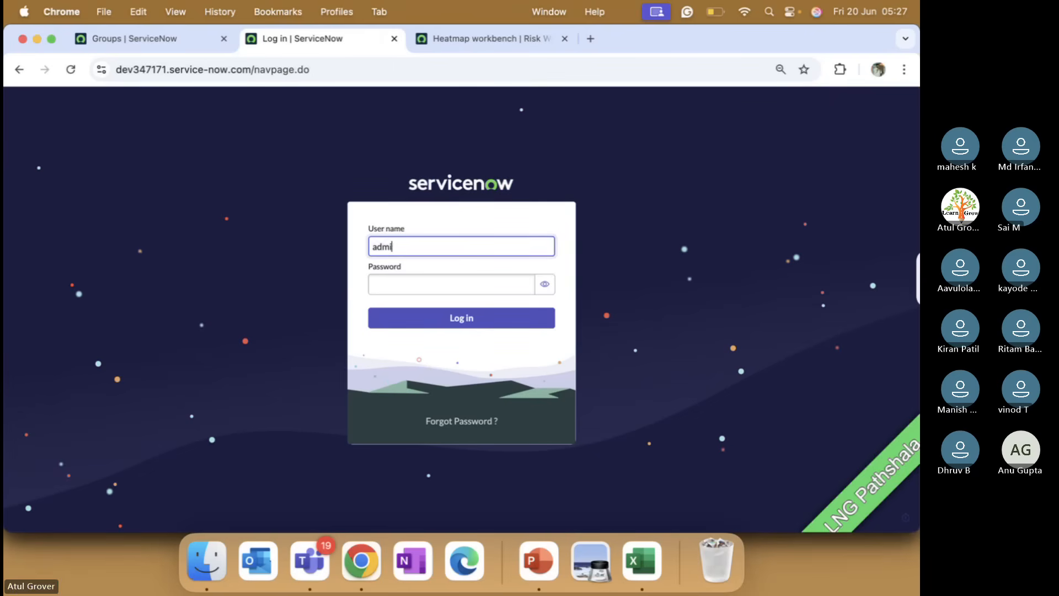
key("Tab")
type("•••")
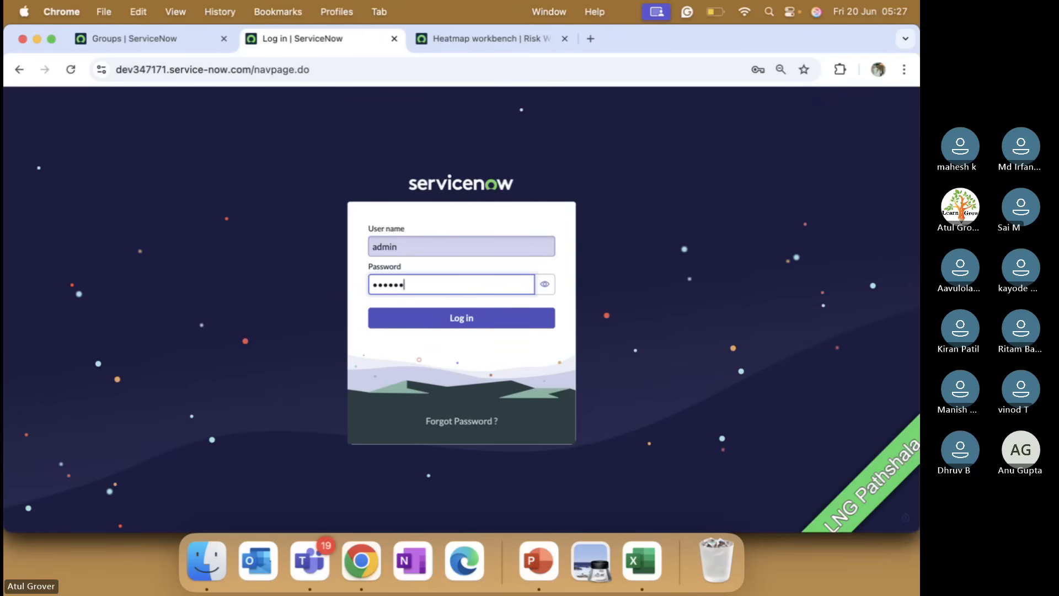
type("•••••••")
key("Return")
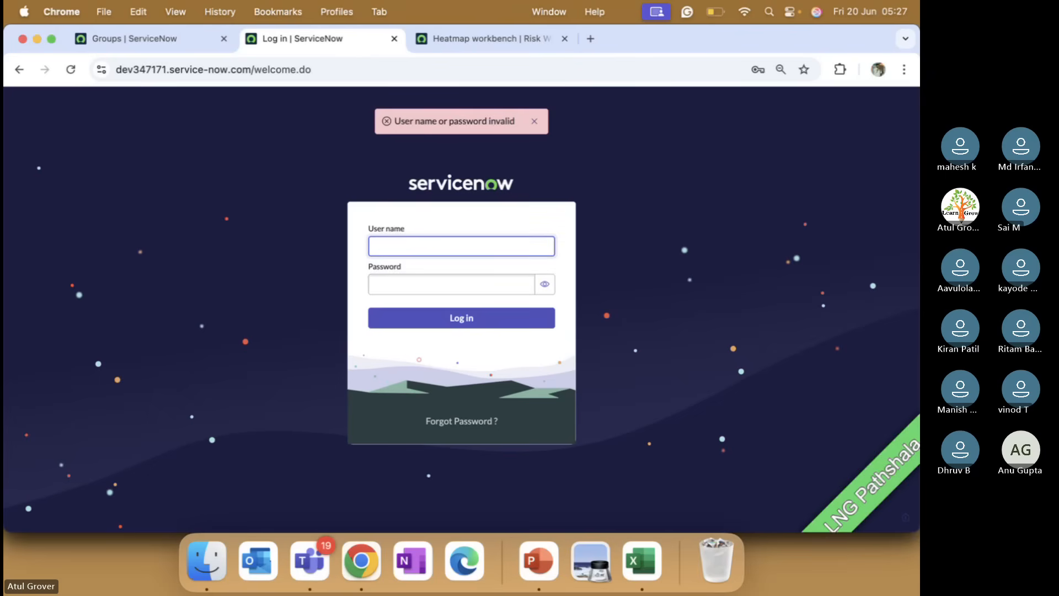
type("admin")
key("Tab")
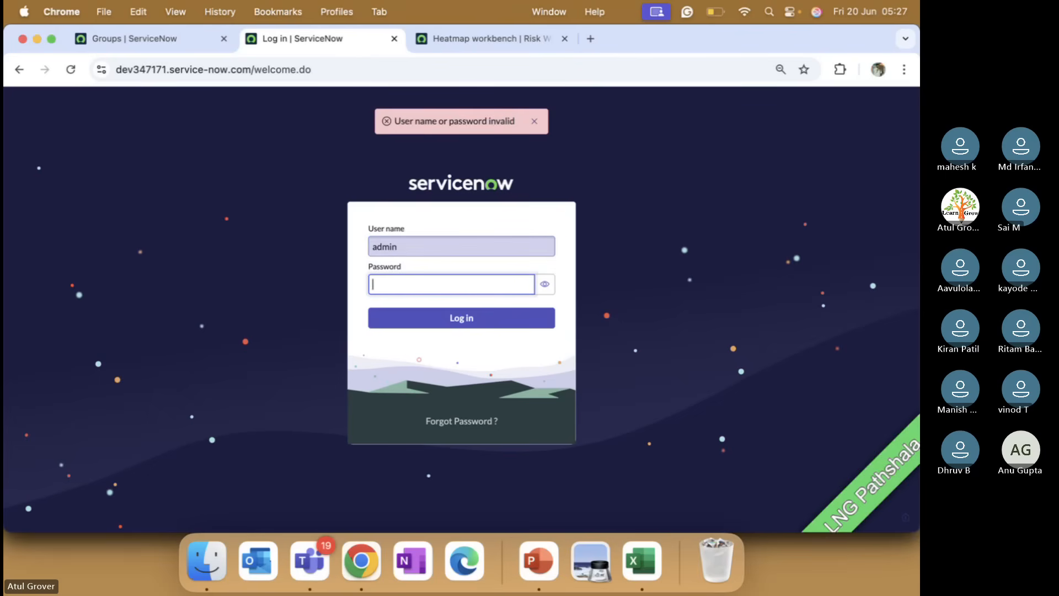
type("•••••••••••")
key("Return")
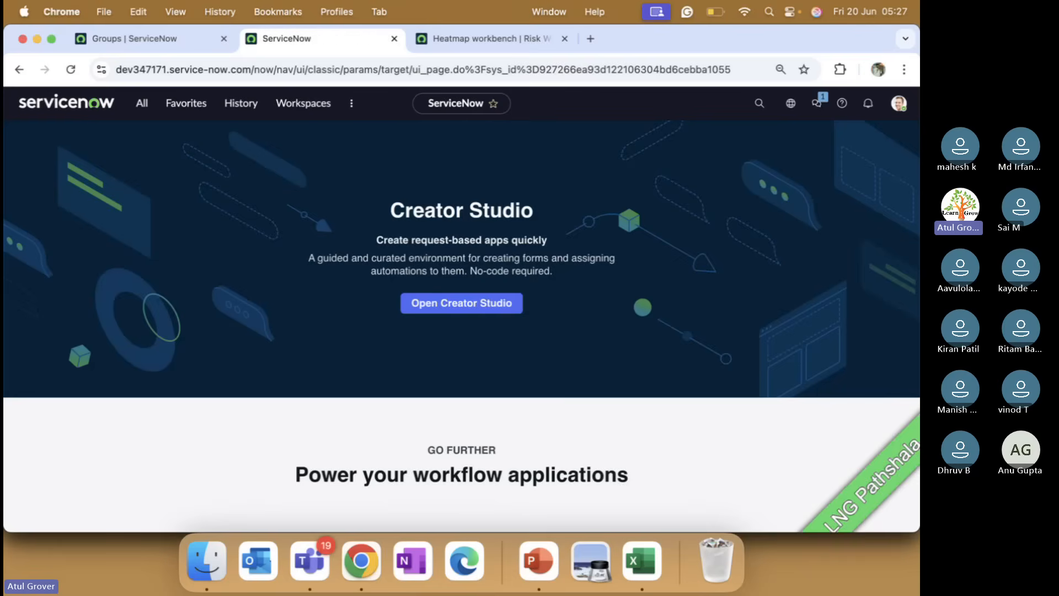
key("super+Tab")
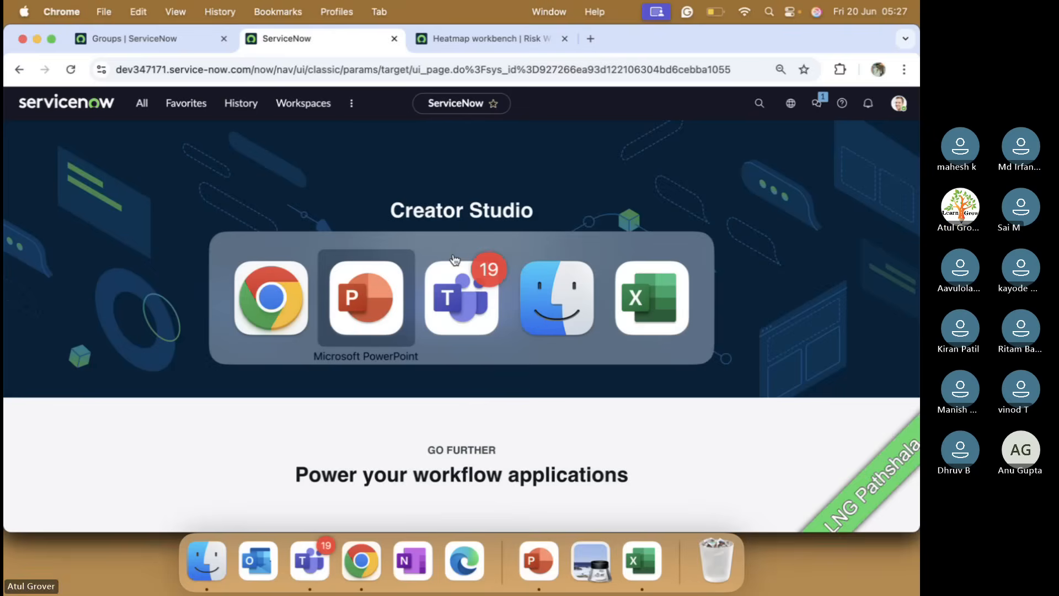
Advance the PowerPoint deck two slides to the Risk creation slide, then return to ServiceNow.
left_click(454, 259)
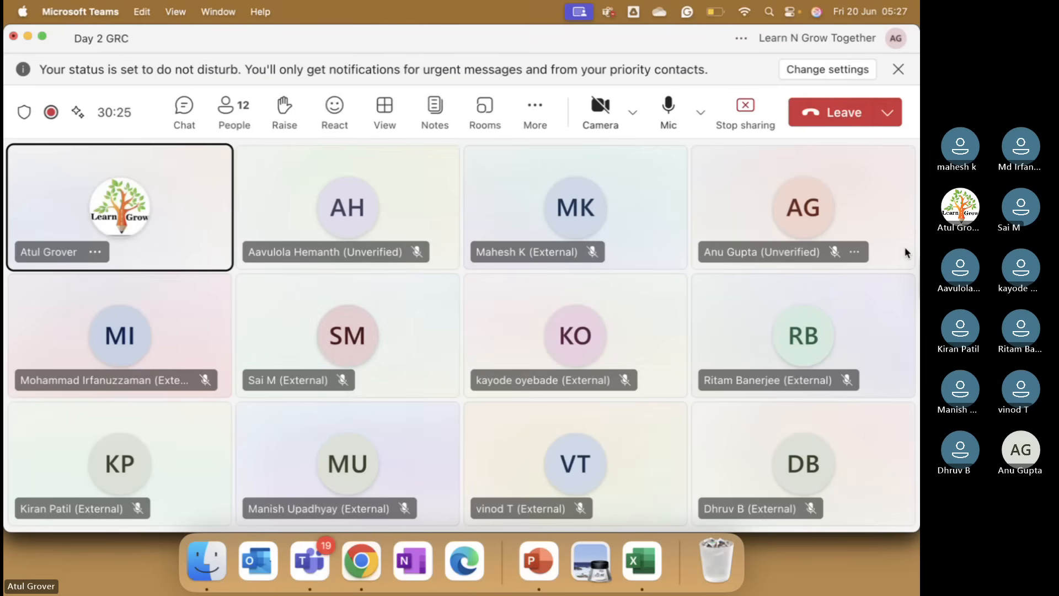
key("super+Tab")
key("super+Tab")
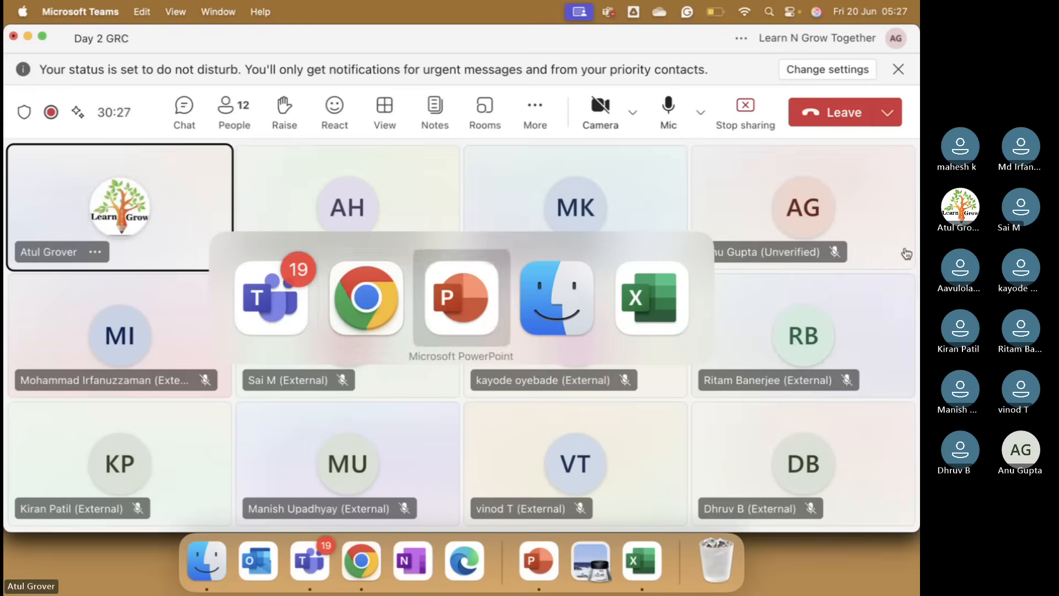
key("Down")
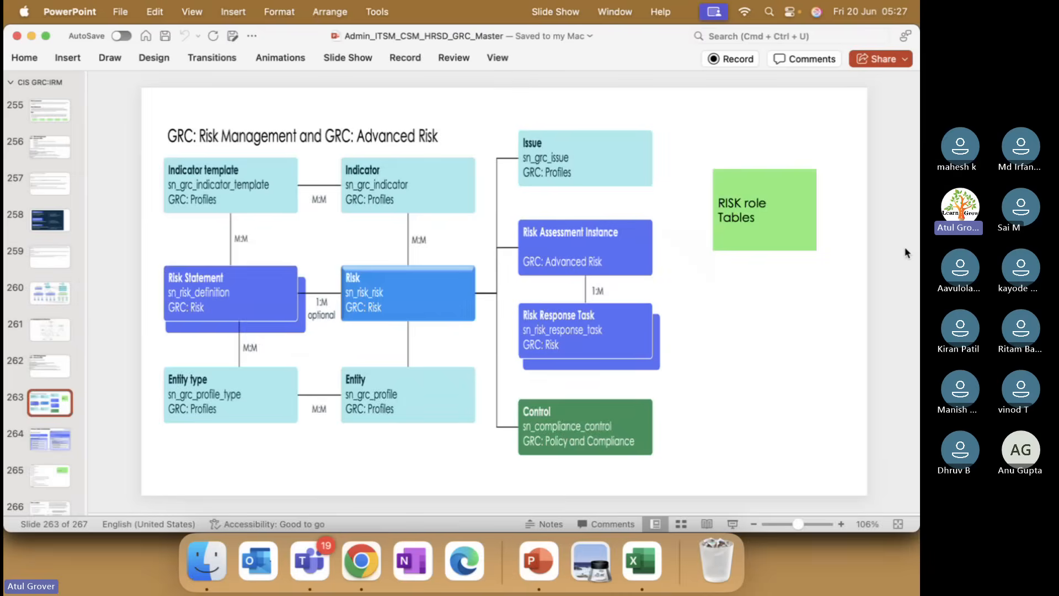
key("Down")
key("Down")
key("Down")
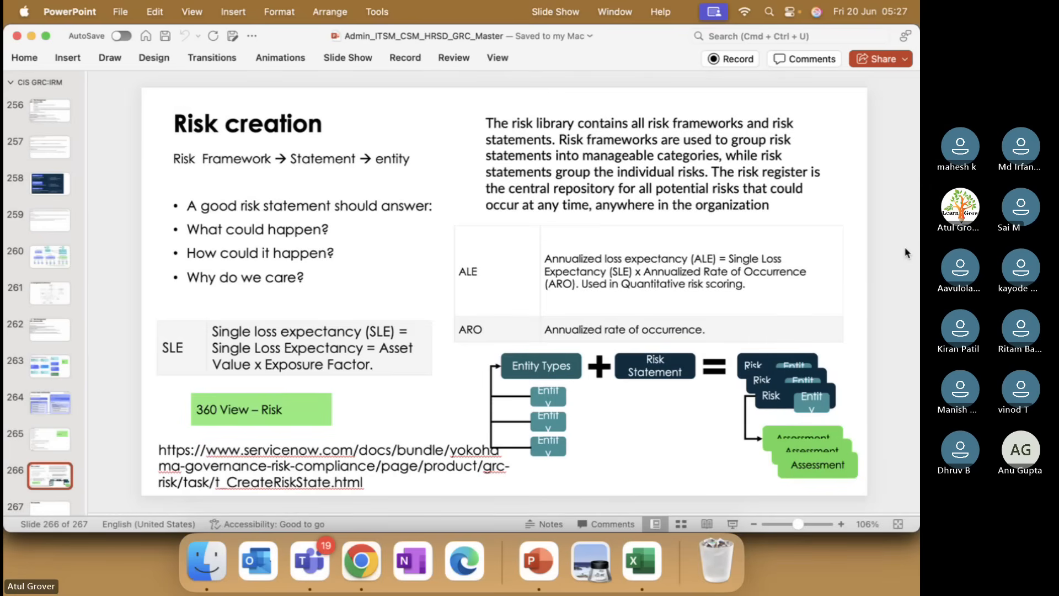
key("super+Tab")
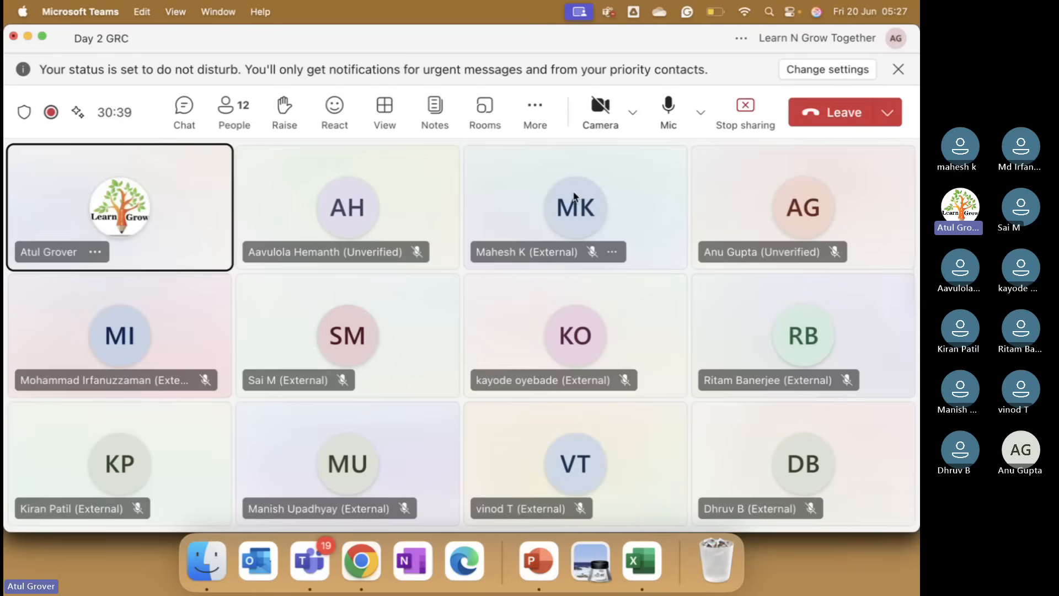
key("super+Tab")
key("super+Tab")
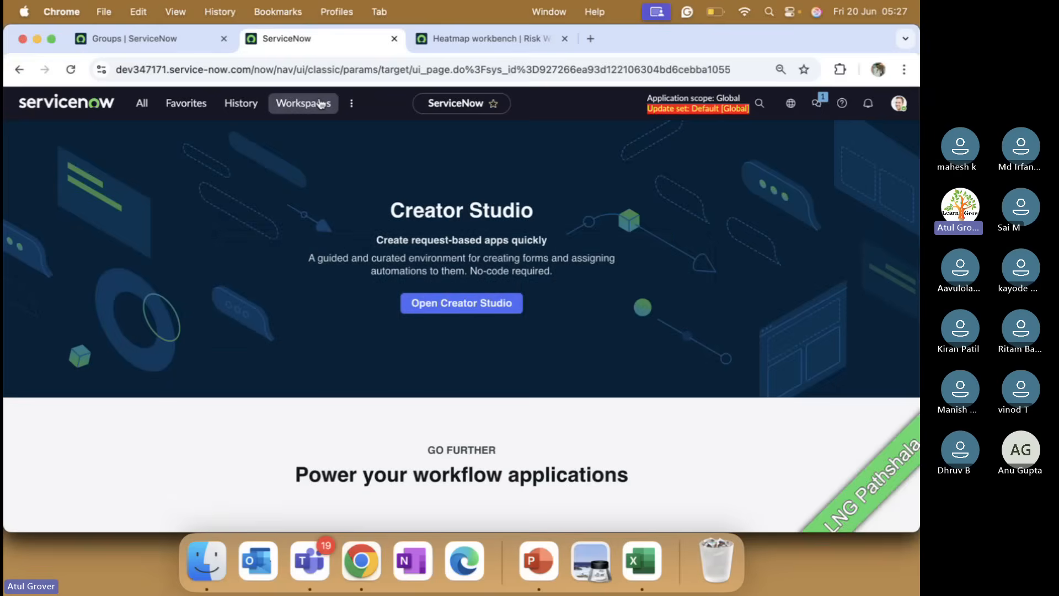
Switch to Risk Workspace from the workspaces list and open its Heatmap workbench.
left_click(320, 104)
left_click(254, 416)
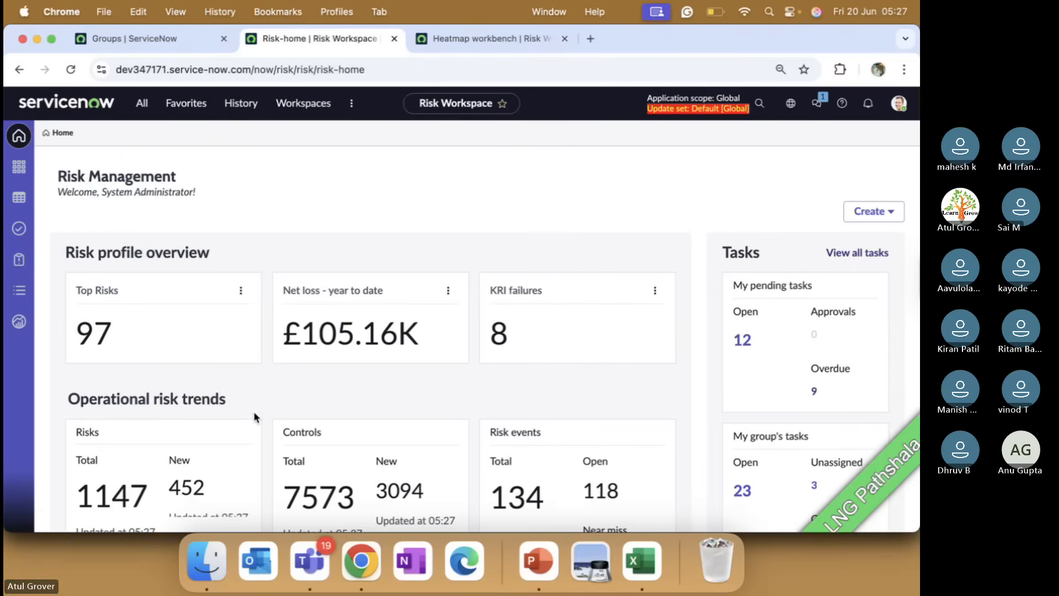
scroll(434, 374, "down", 12)
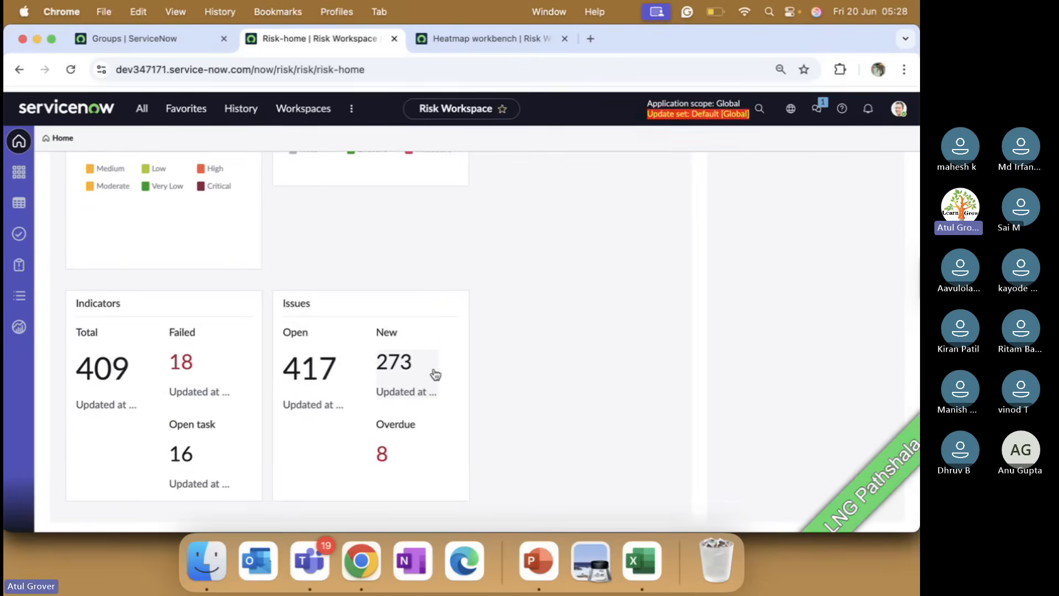
scroll(434, 374, "up", 12)
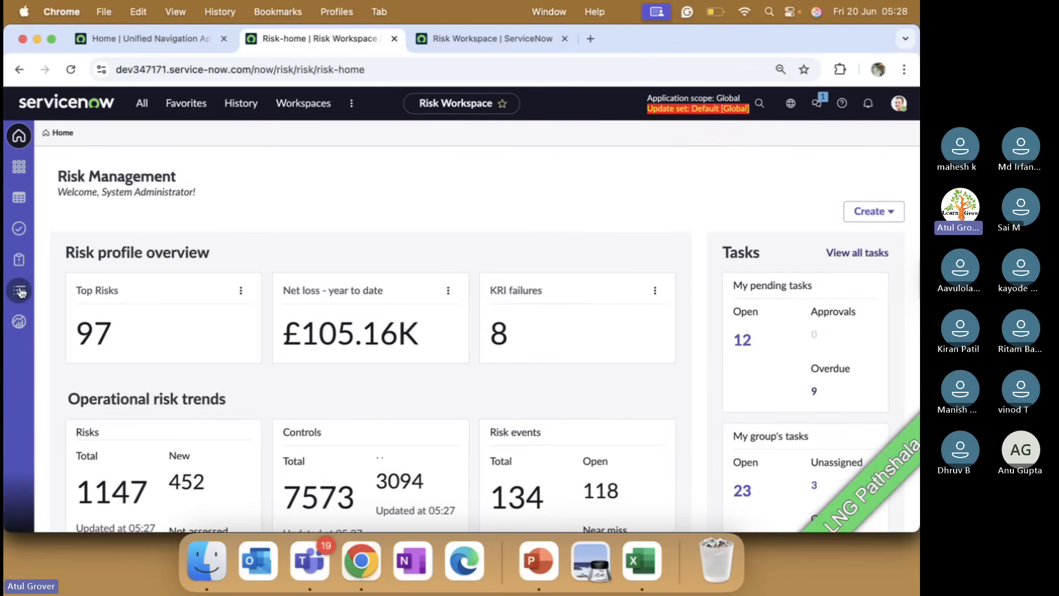
left_click(19, 168)
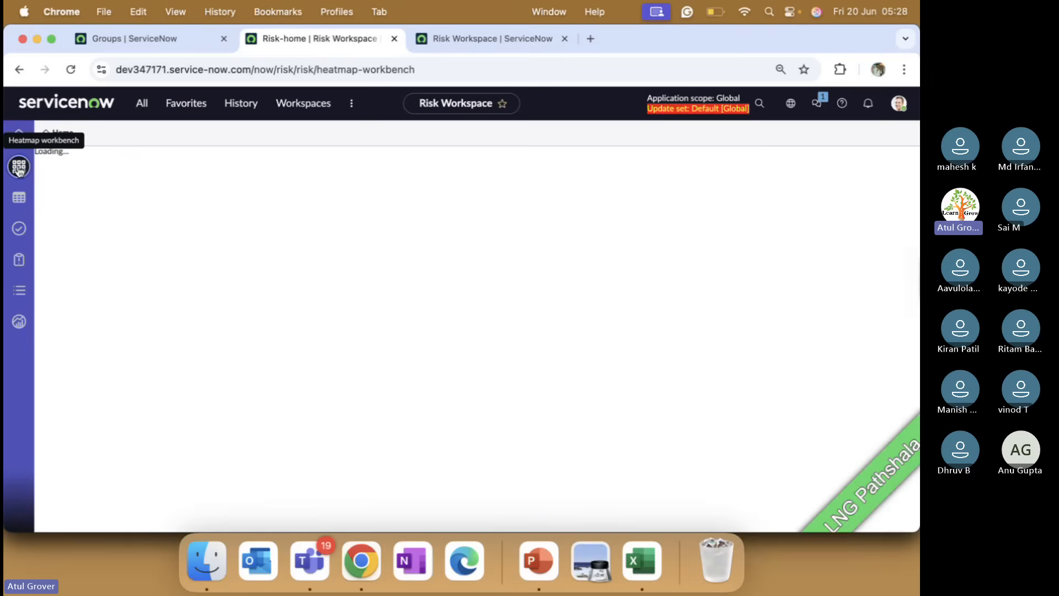
Browse Tasks, Issues overview and the Dashboard's Risk Events by State tab, then open Lists.
left_click(19, 226)
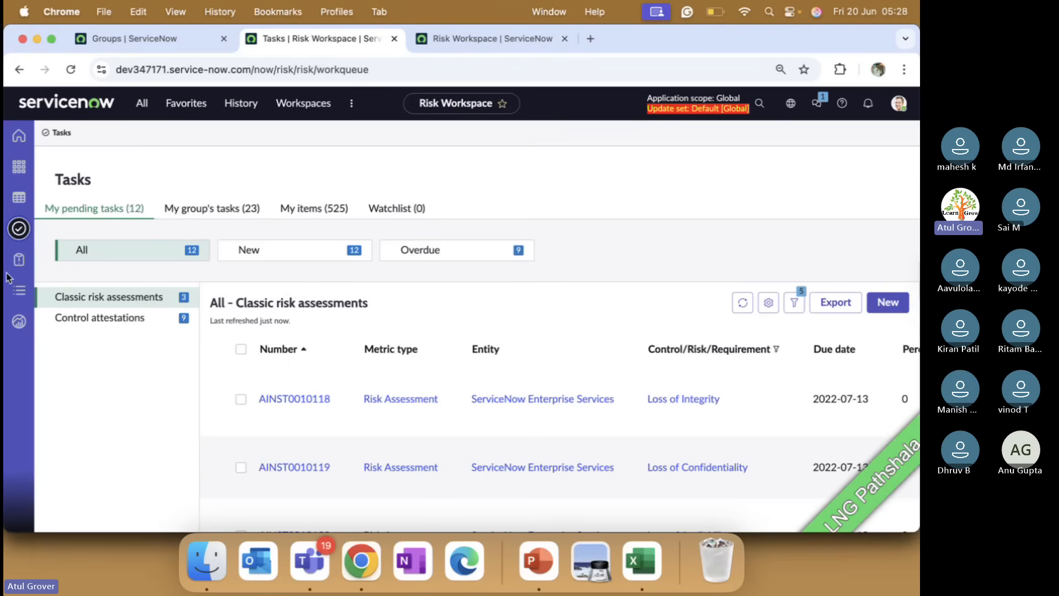
left_click(18, 260)
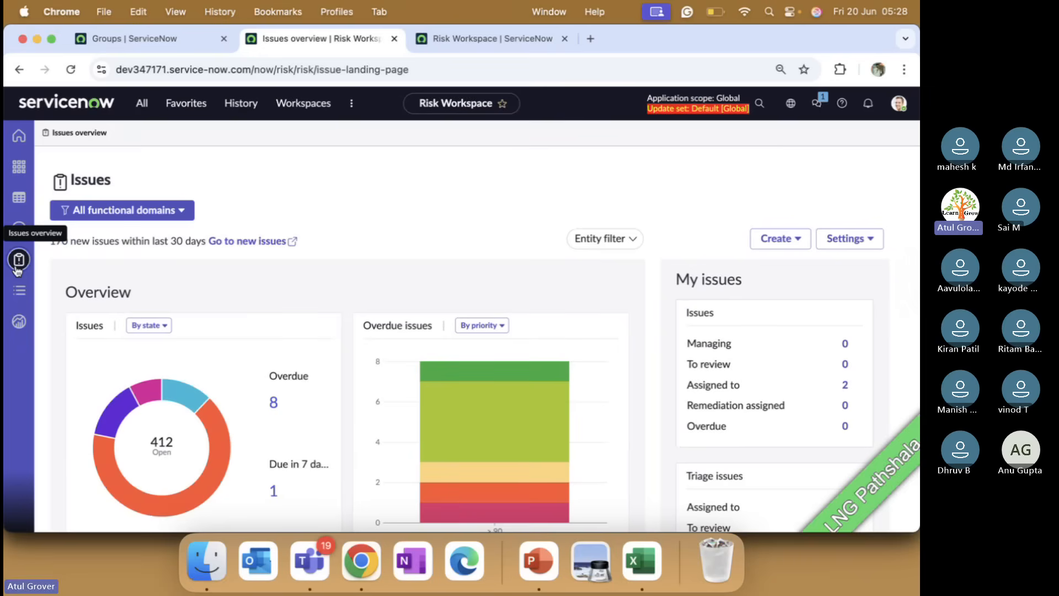
left_click(19, 290)
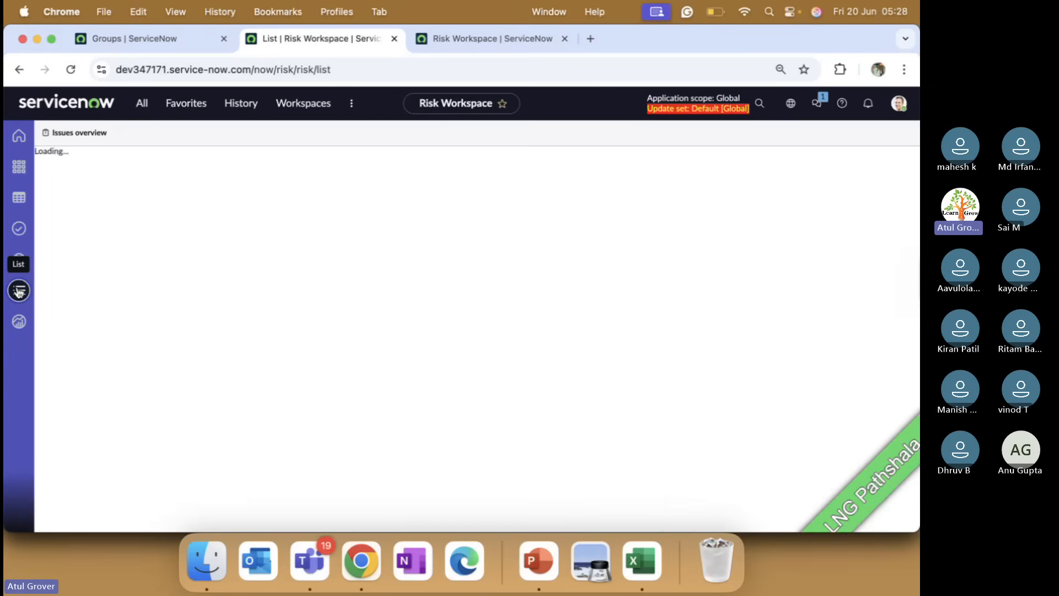
left_click(19, 322)
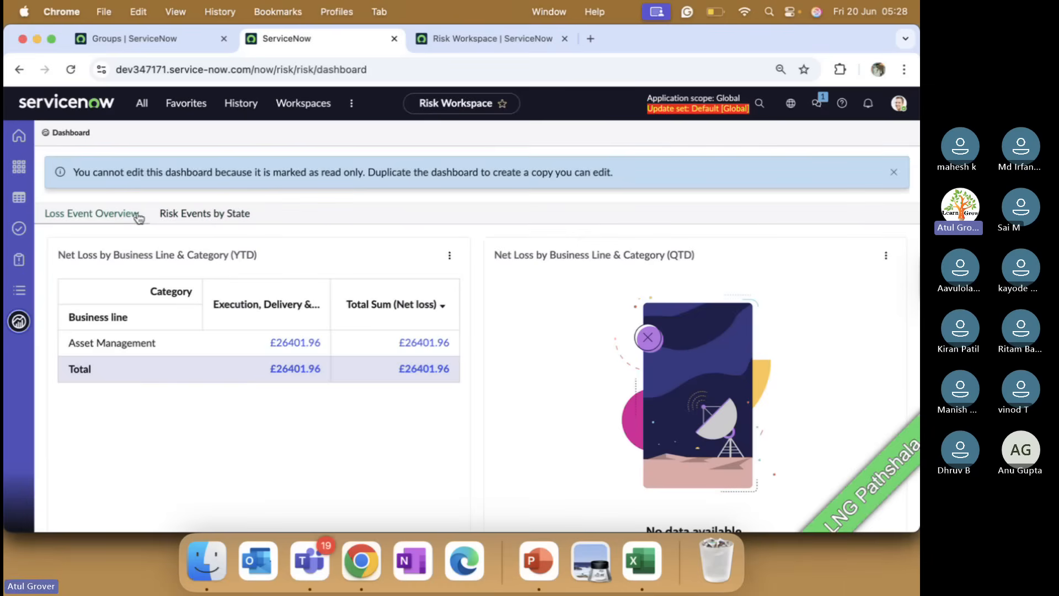
left_click(186, 220)
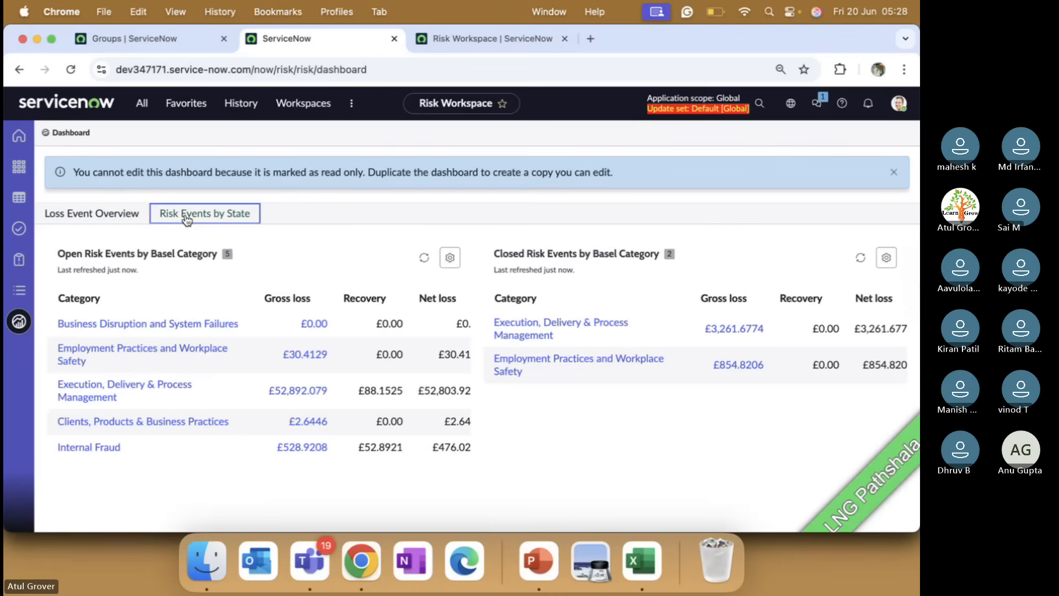
left_click(20, 290)
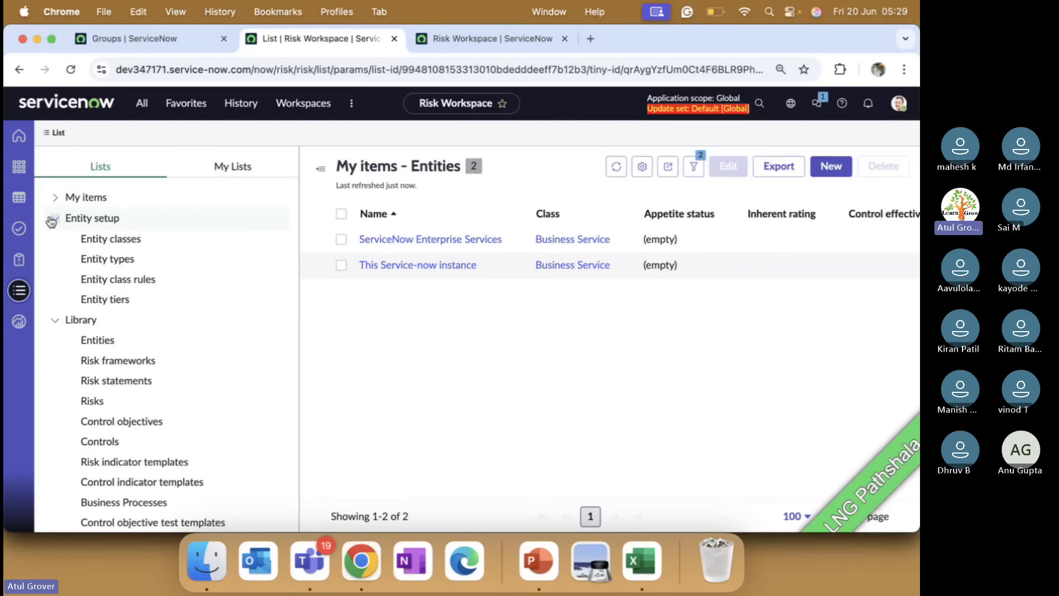
Step through the Entity classes, Entity types and Entity class rules lists, ending on Entity tiers.
left_click(113, 238)
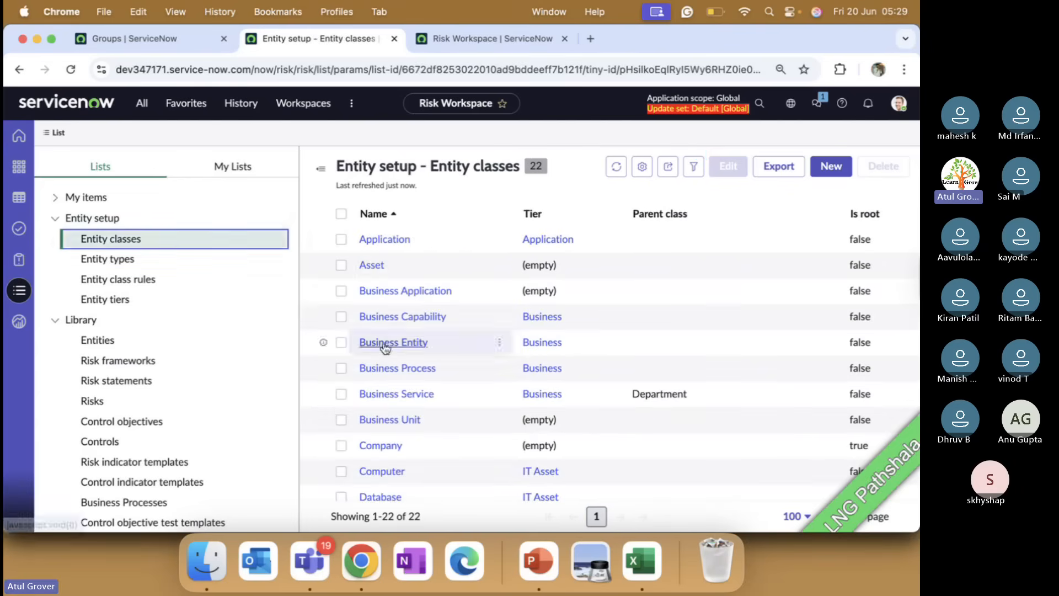
scroll(450, 375, "down", 3)
scroll(450, 375, "down", 3)
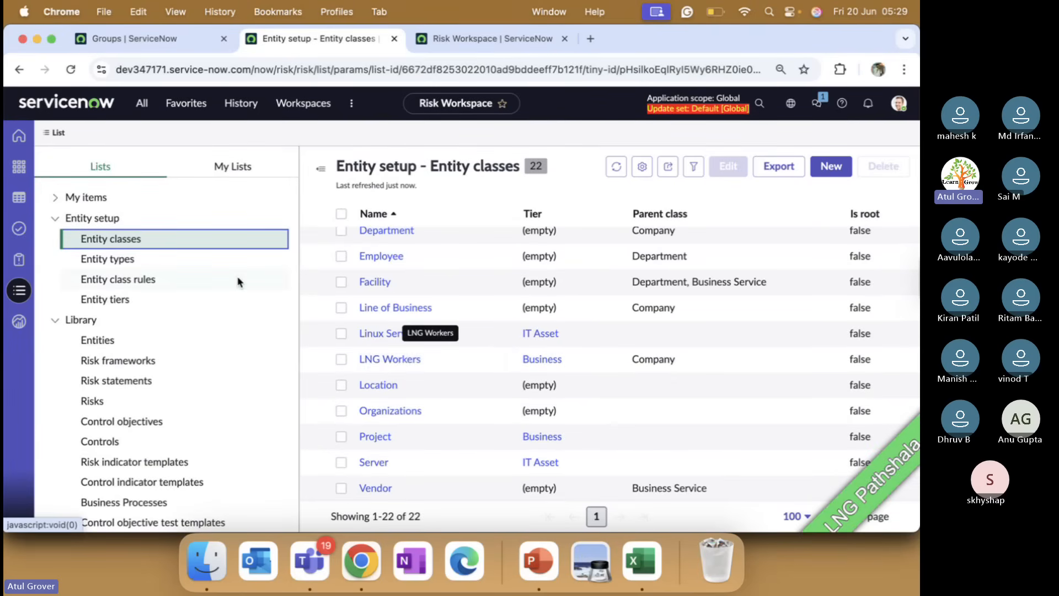
left_click(122, 259)
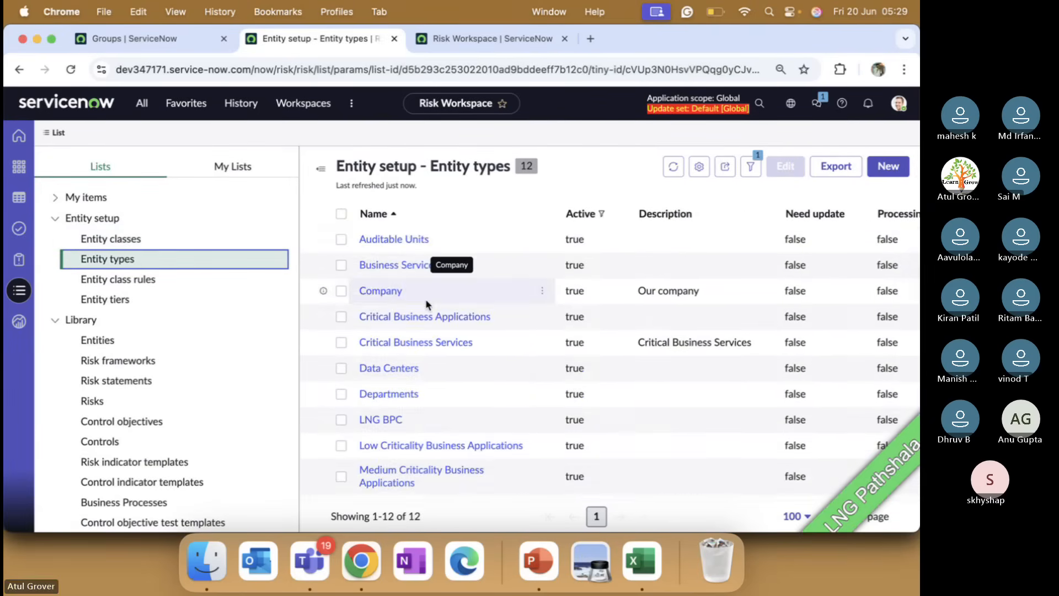
scroll(428, 303, "down", 1)
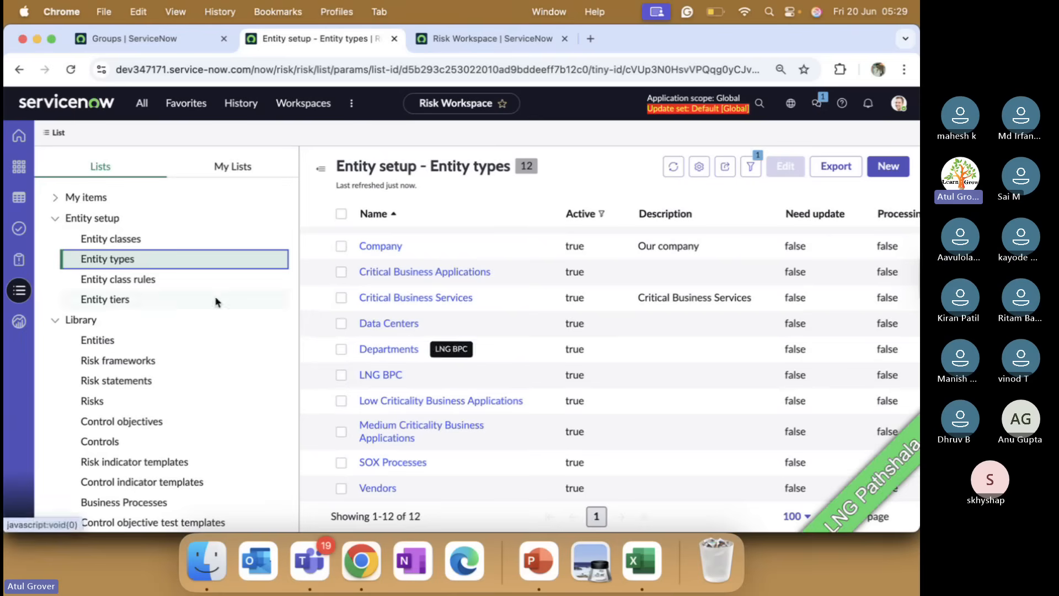
left_click(127, 279)
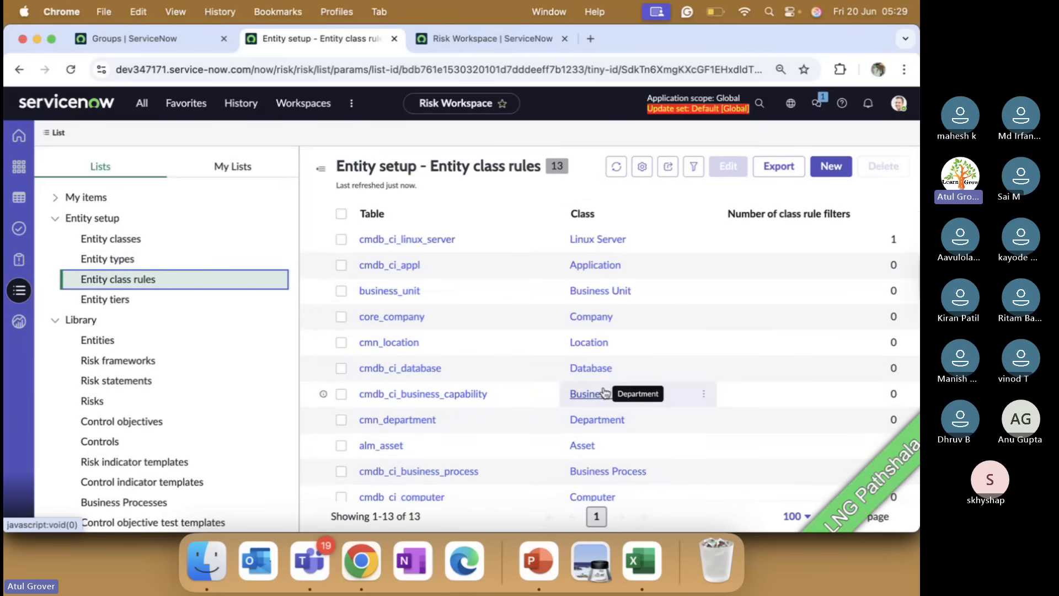
scroll(604, 392, "down", 2)
scroll(604, 389, "up", 2)
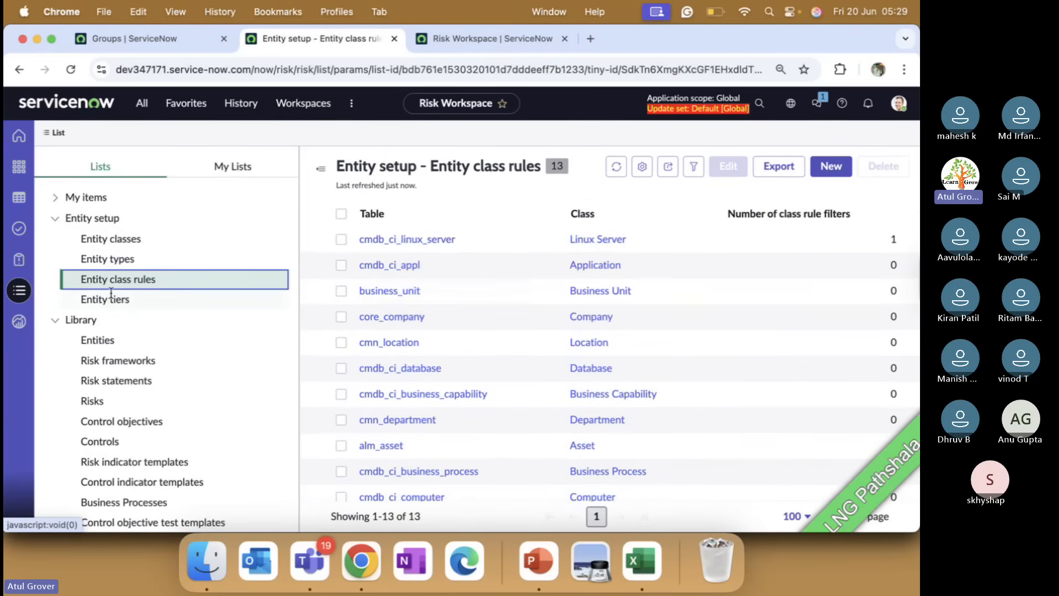
left_click(100, 300)
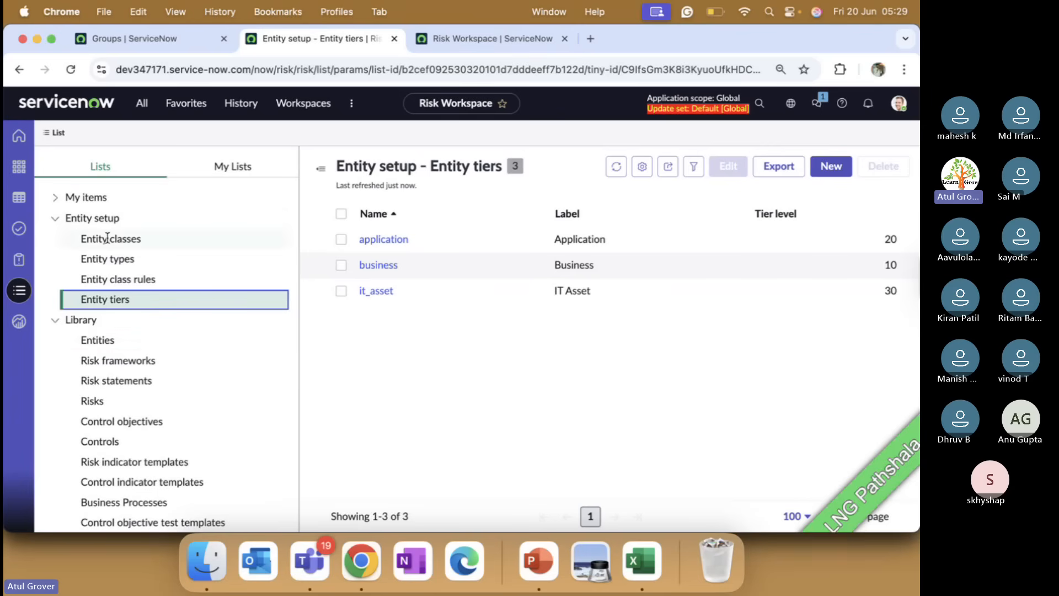
Collapse the Entity setup list group and switch to the Teams meeting window.
left_click(55, 221)
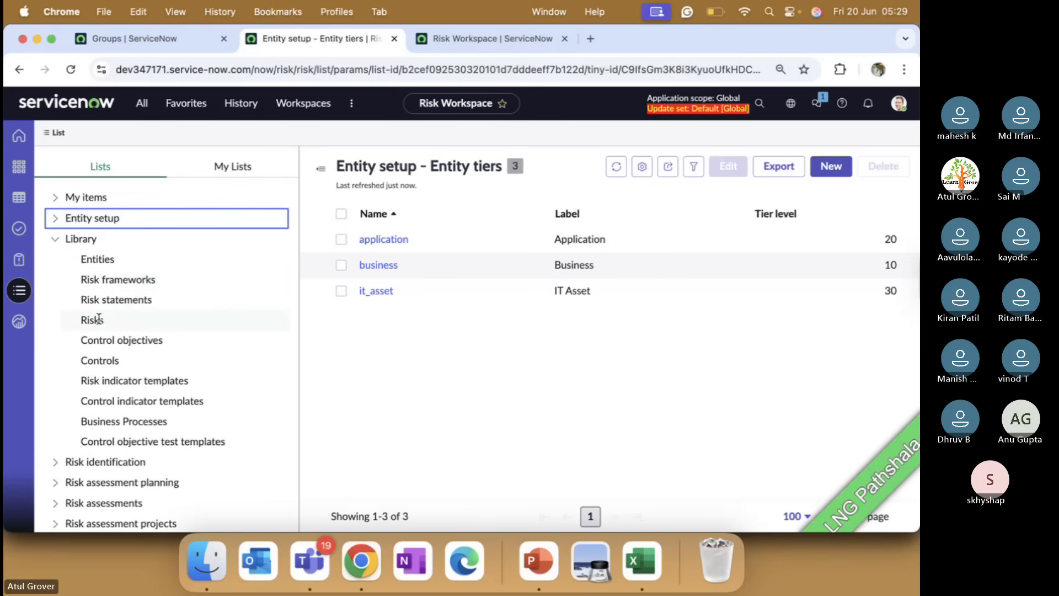
key("super+Tab")
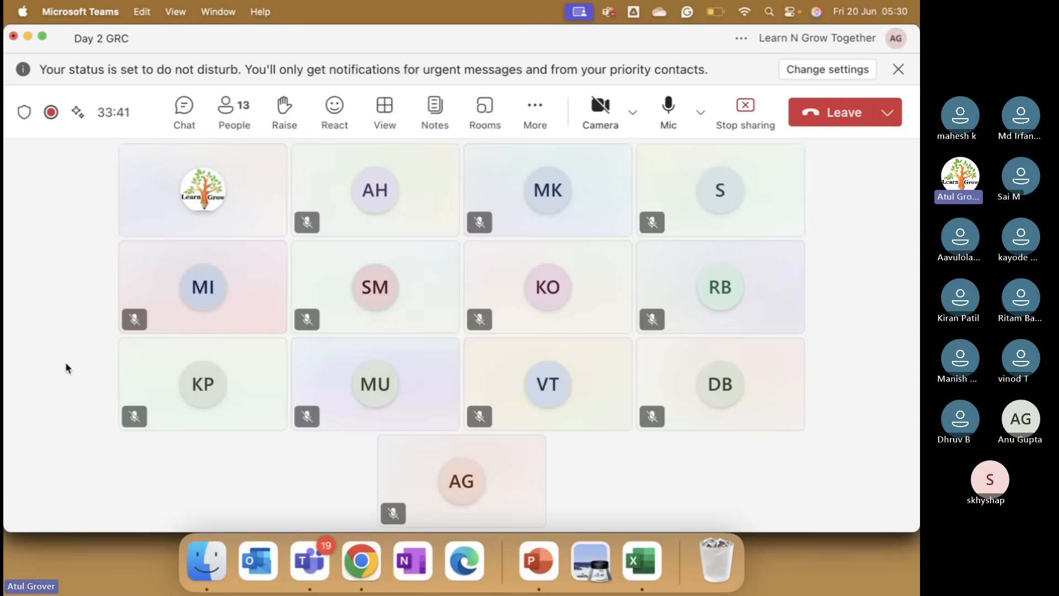
Switch from the Teams meeting back to the ServiceNow Entity tiers list in Chrome.
key("super+Tab")
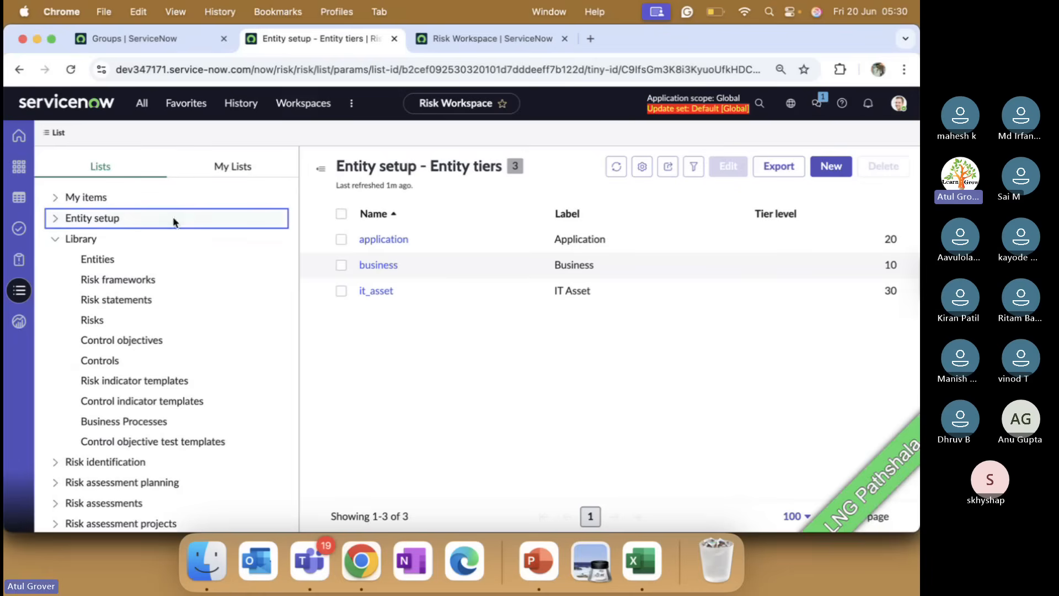
Browse the Risk statements library list.
left_click(127, 310)
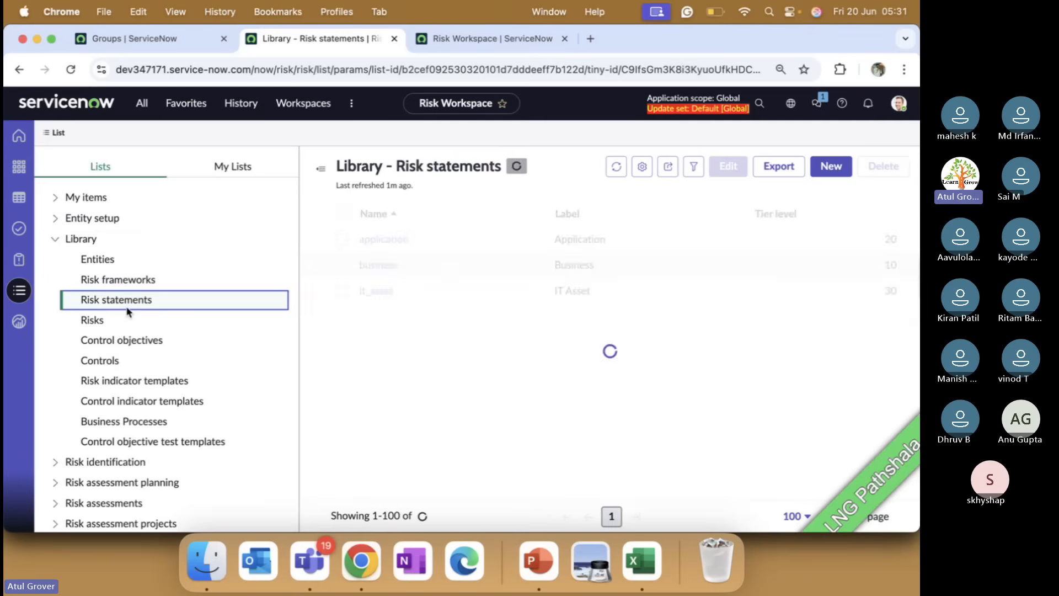
scroll(102, 369, "down", 5)
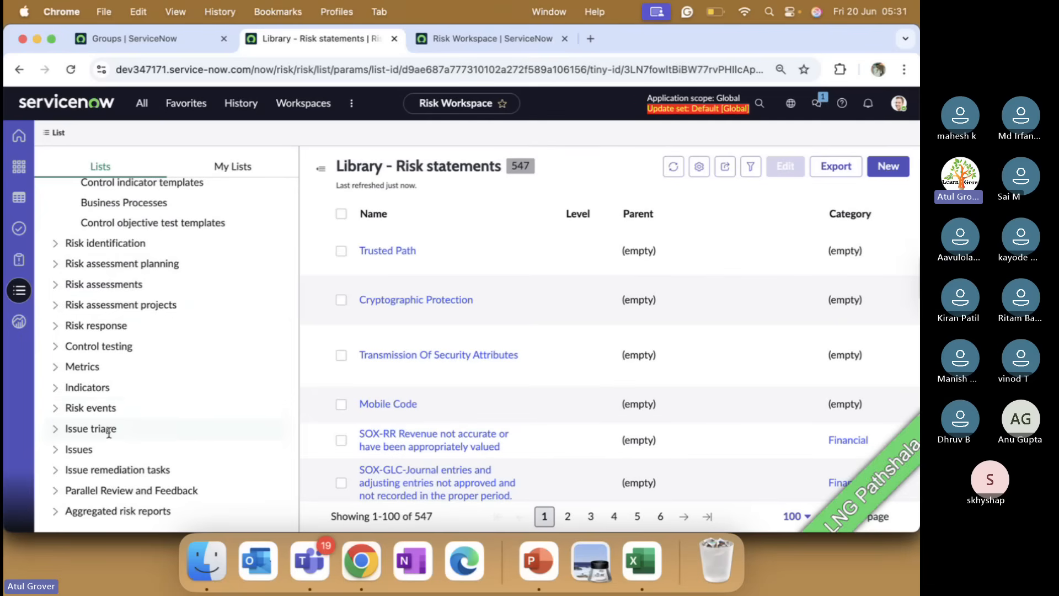
scroll(155, 468, "up", 4)
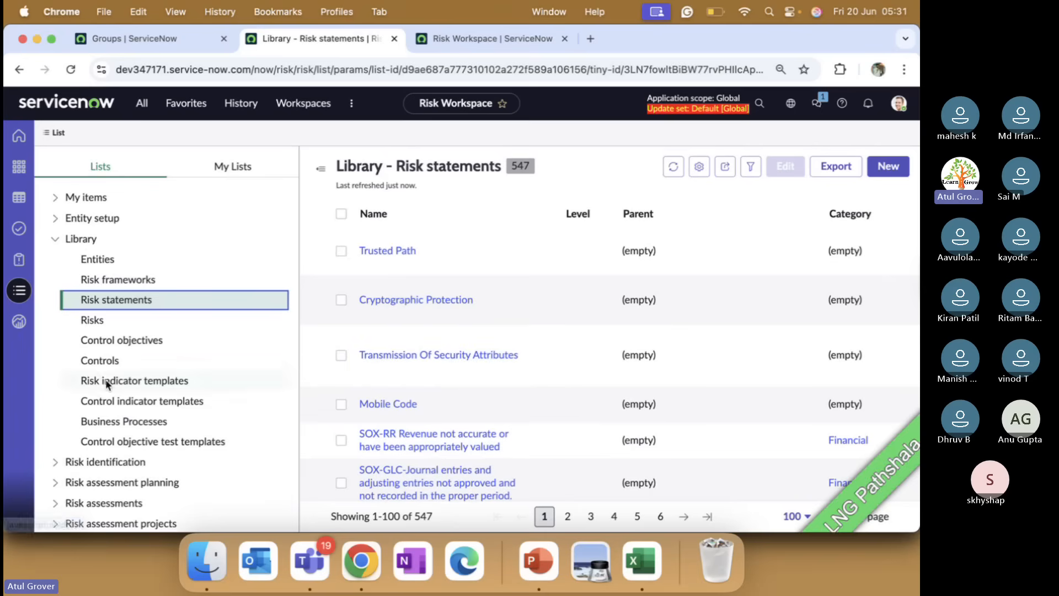
Review the 23 frameworks in the Risk frameworks library and start a new blank browser tab.
left_click(135, 277)
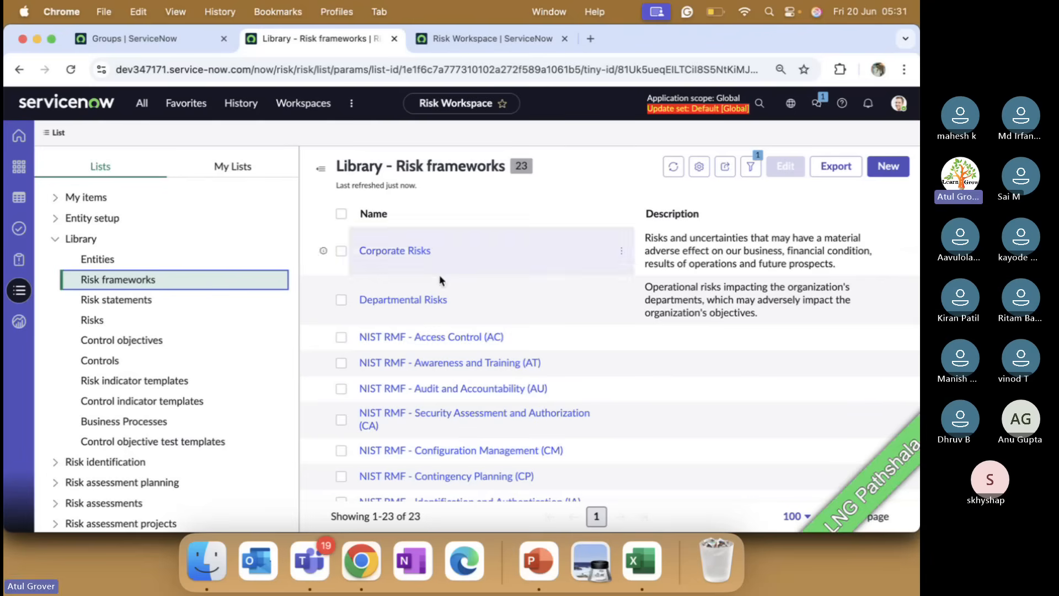
scroll(518, 342, "down", 2)
scroll(518, 342, "up", 2)
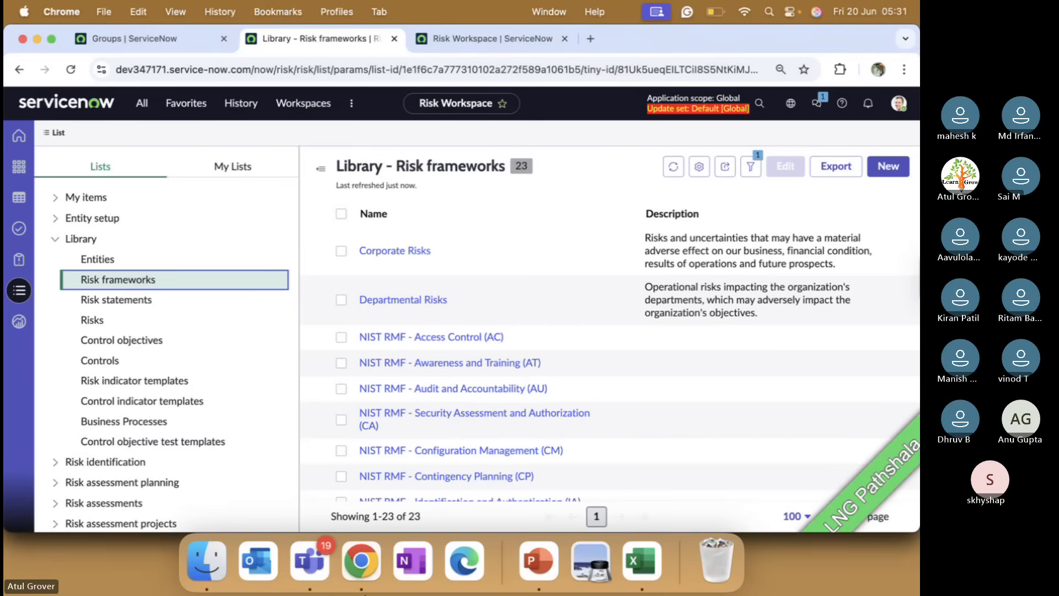
left_click(590, 38)
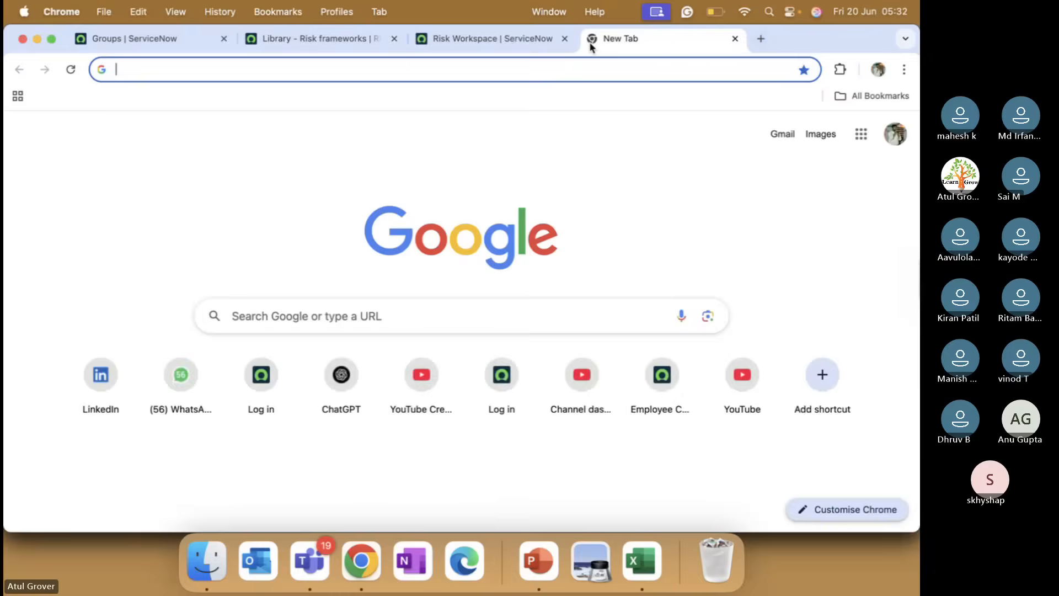
Search Google for 'risk framework in GRC'.
type("risk f")
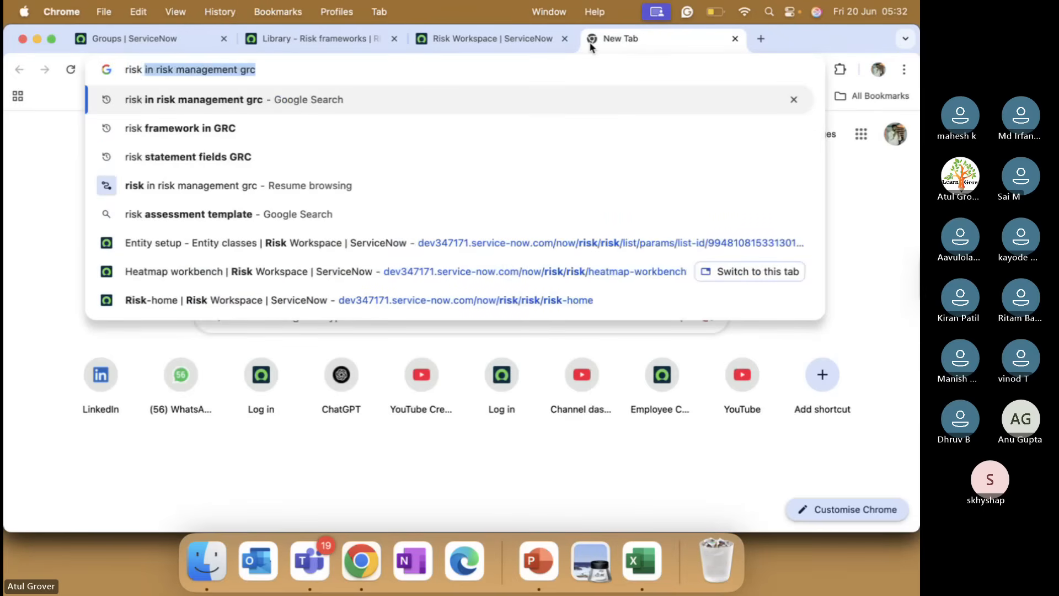
key("Return")
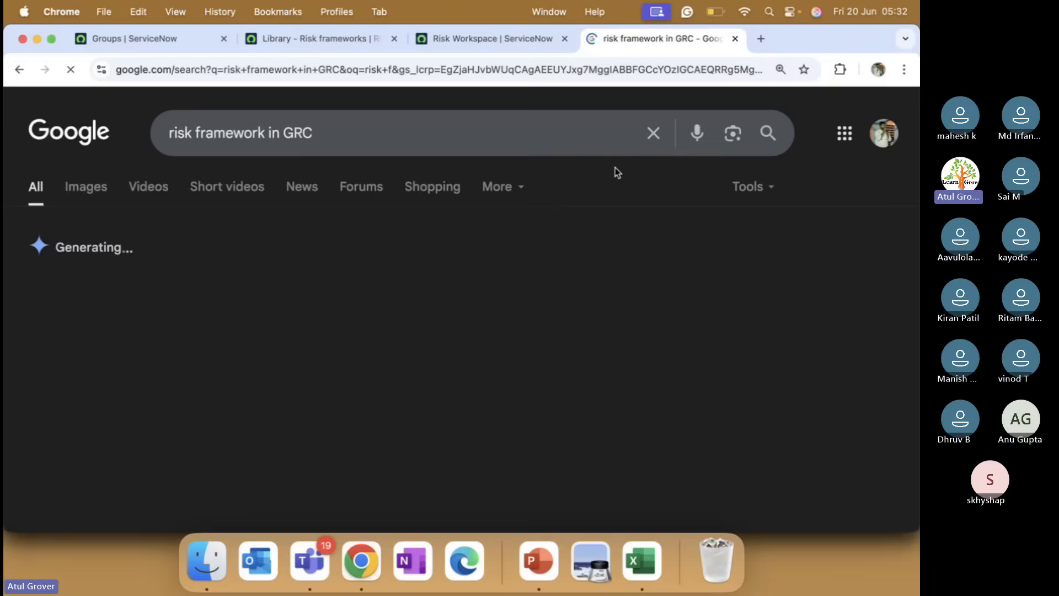
scroll(386, 273, "down", 10)
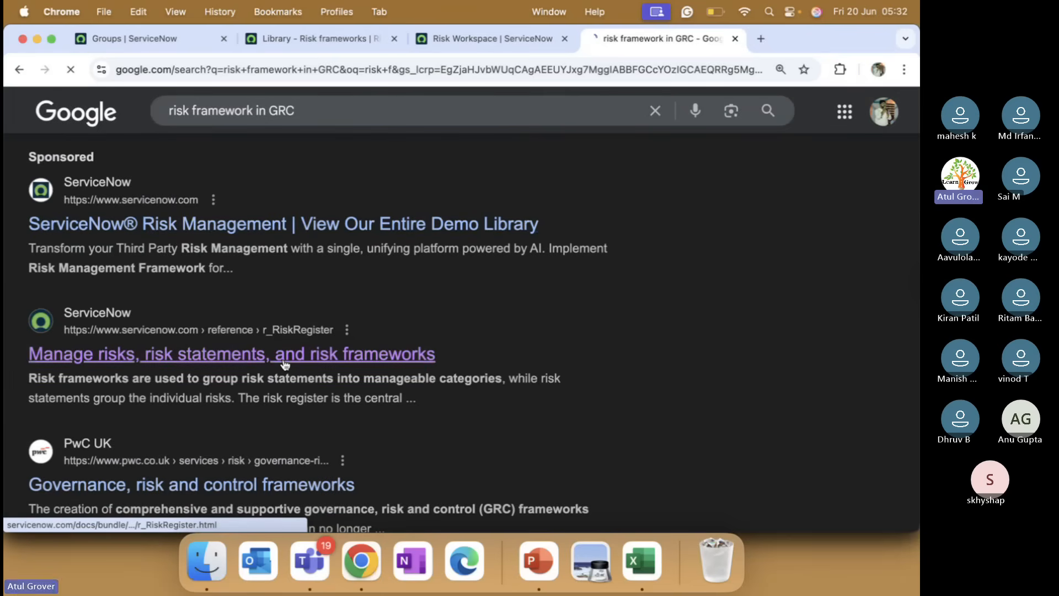
Check ServiceNow's risk frameworks article and sponsored Risk Management demo page, returning to the results.
left_click(285, 364)
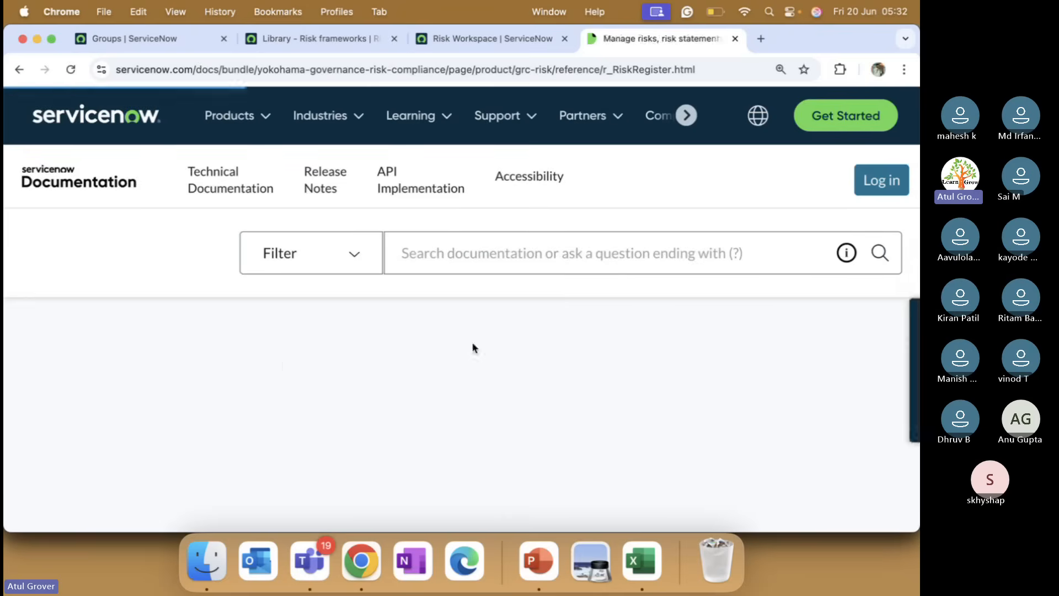
scroll(473, 343, "down", 3)
scroll(472, 343, "down", 2)
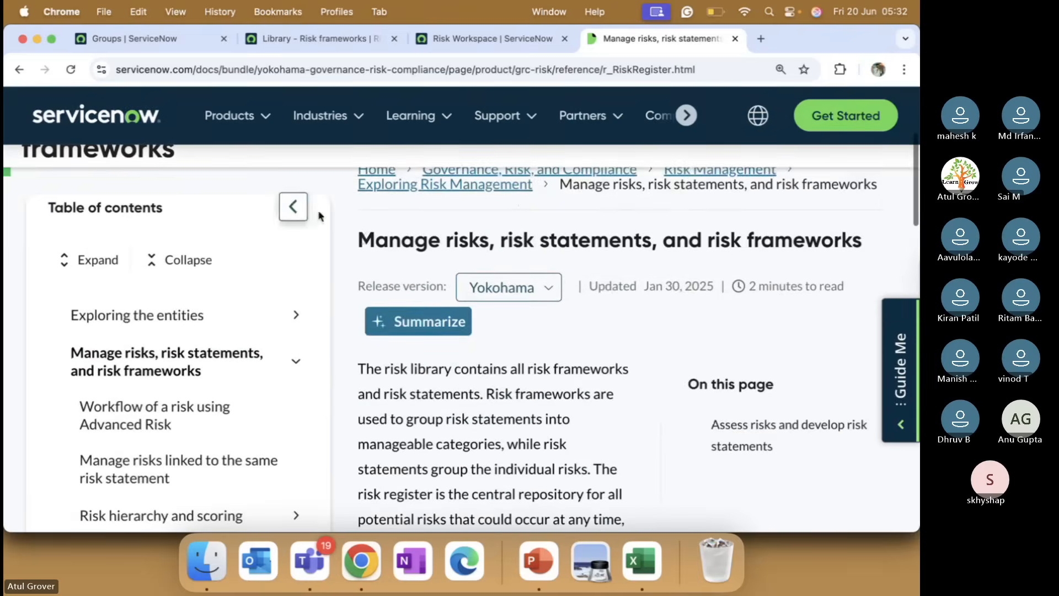
scroll(422, 343, "down", 5)
scroll(422, 343, "down", 5)
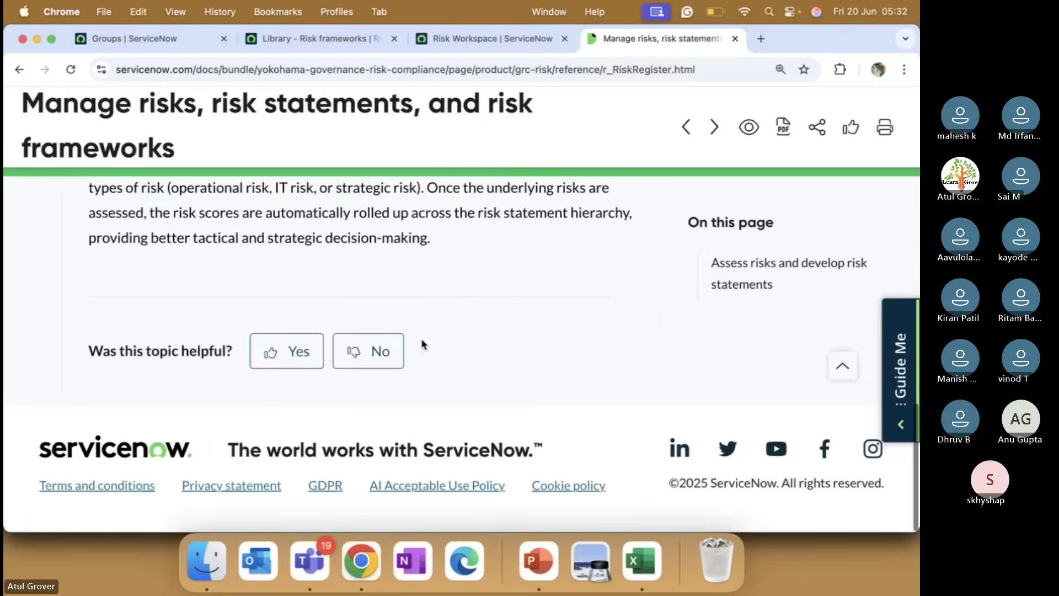
scroll(423, 344, "up", 5)
scroll(423, 345, "up", 10)
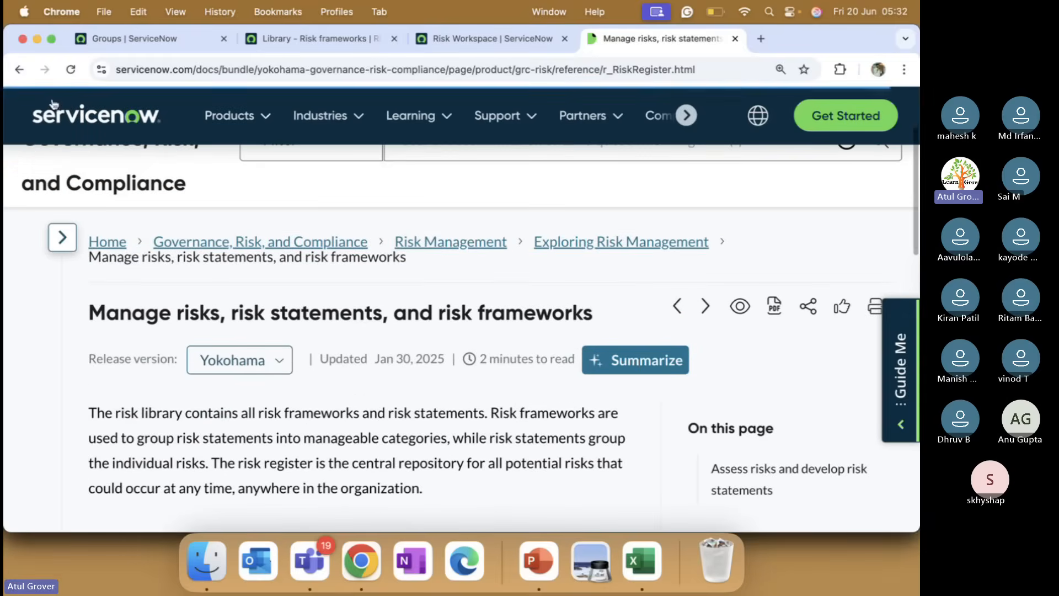
left_click(21, 70)
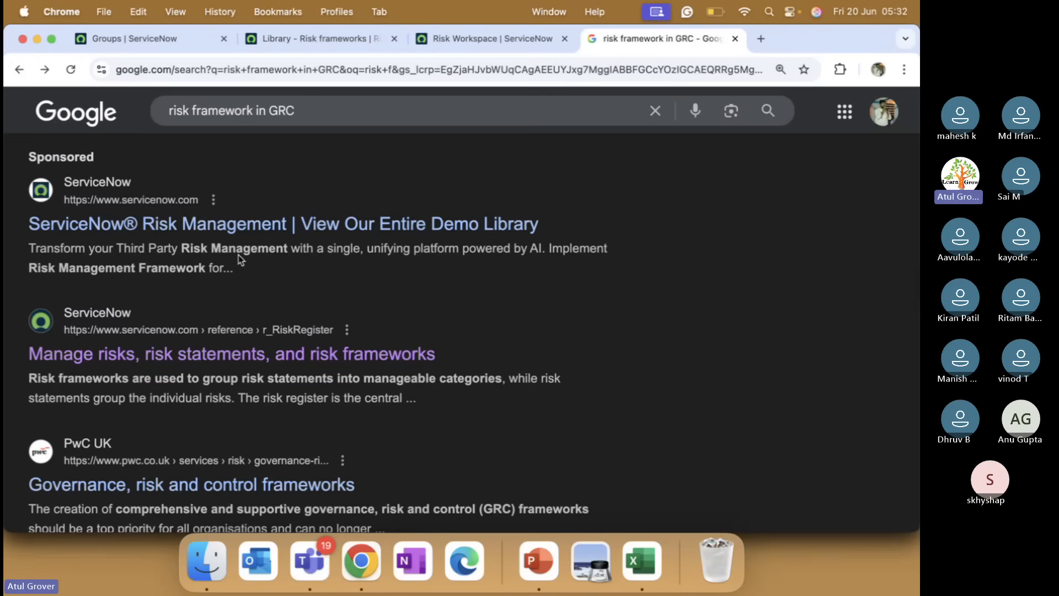
left_click(224, 226)
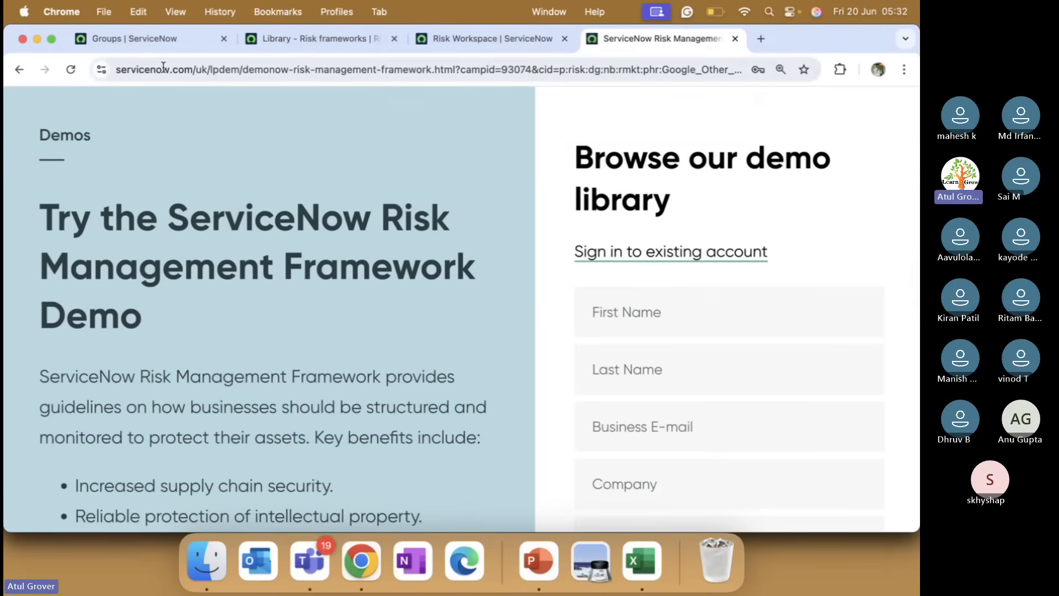
left_click(24, 74)
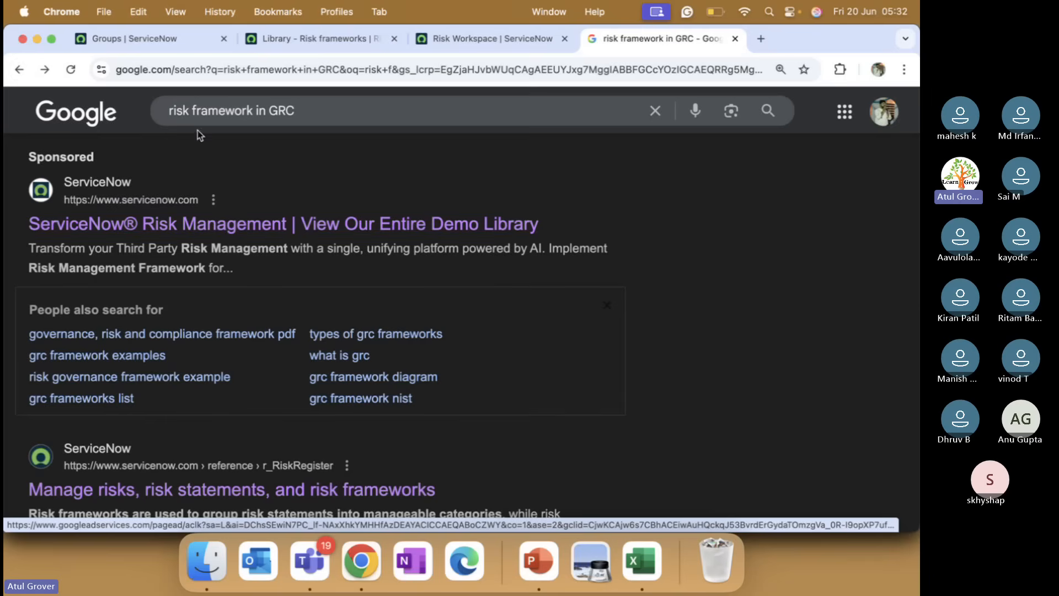
Change the Google query to 'risk management in grc' and scroll through the results.
left_click(216, 112)
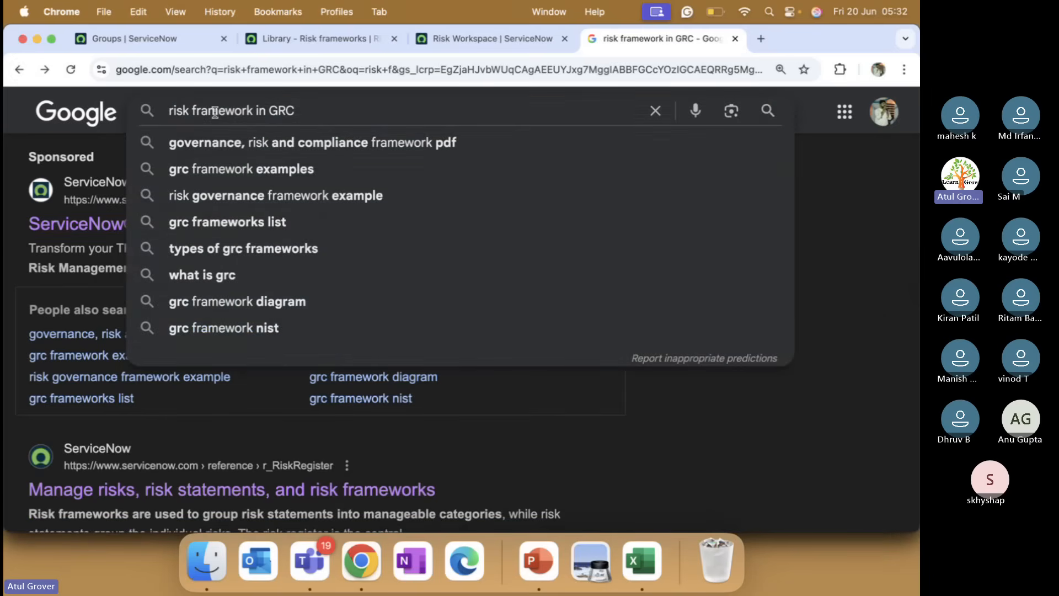
double_click(215, 112)
type("manae")
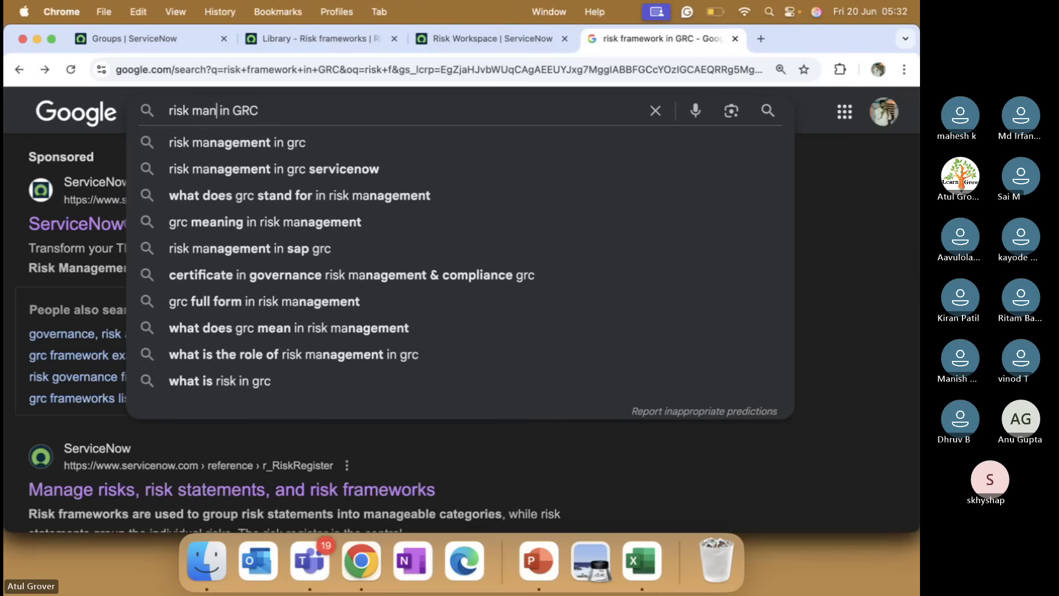
key("BackSpace")
type("gem")
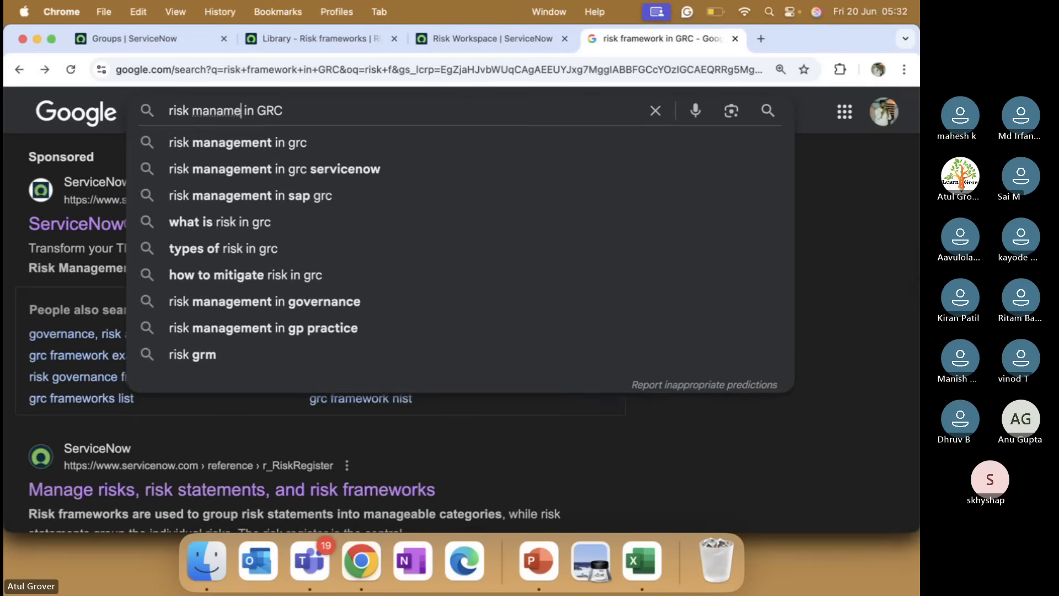
key("Down")
key("Return")
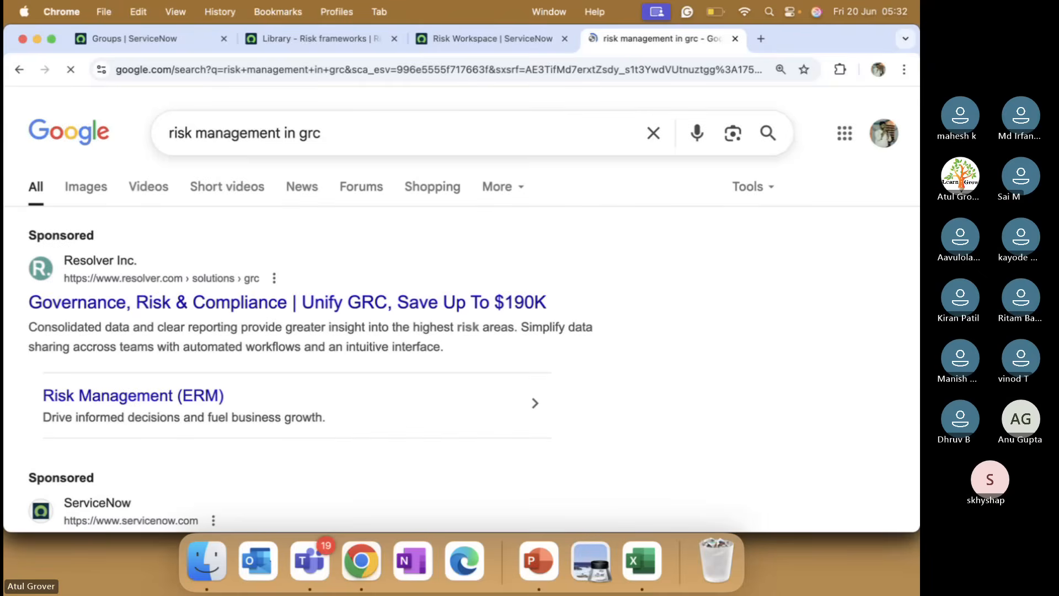
scroll(184, 319, "down", 3)
scroll(184, 320, "down", 2)
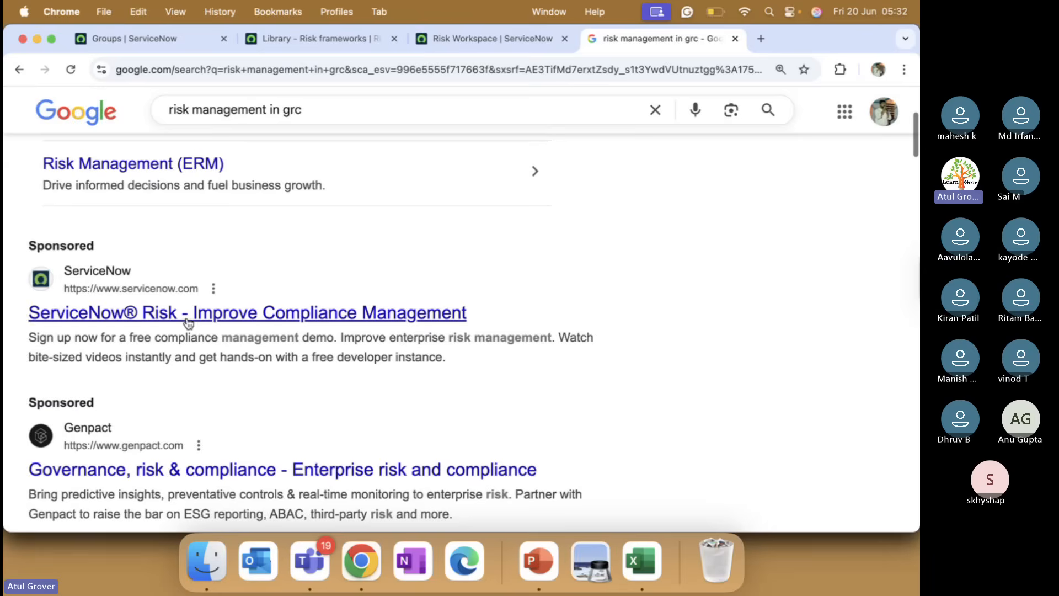
scroll(223, 327, "down", 2)
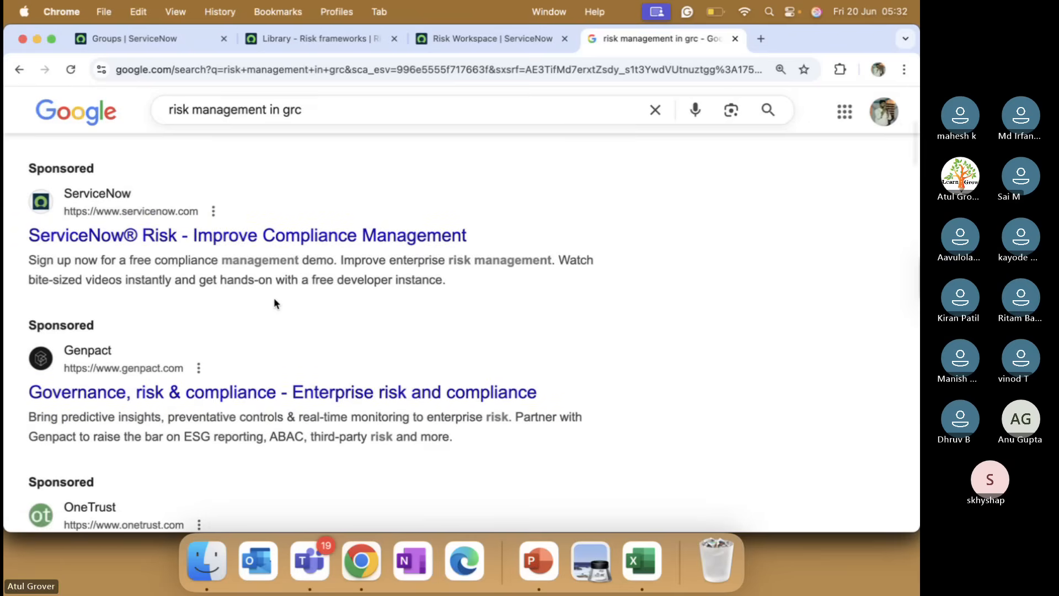
scroll(274, 302, "down", 5)
scroll(274, 301, "down", 7)
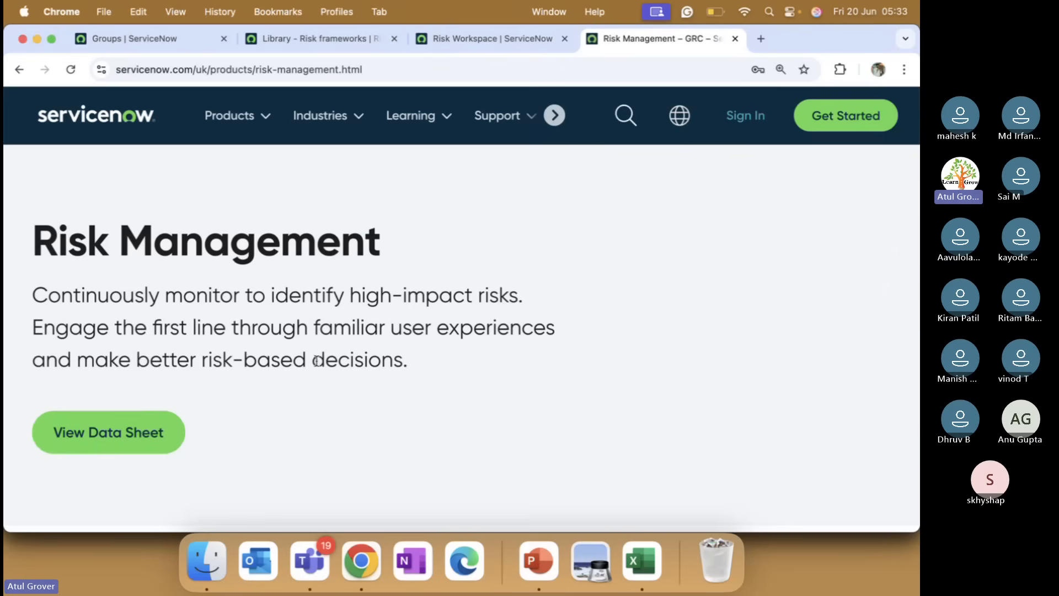
Open the Integrated Risk and Compliance Use Case Guide white paper PDF from the Features section.
scroll(317, 362, "down", 5)
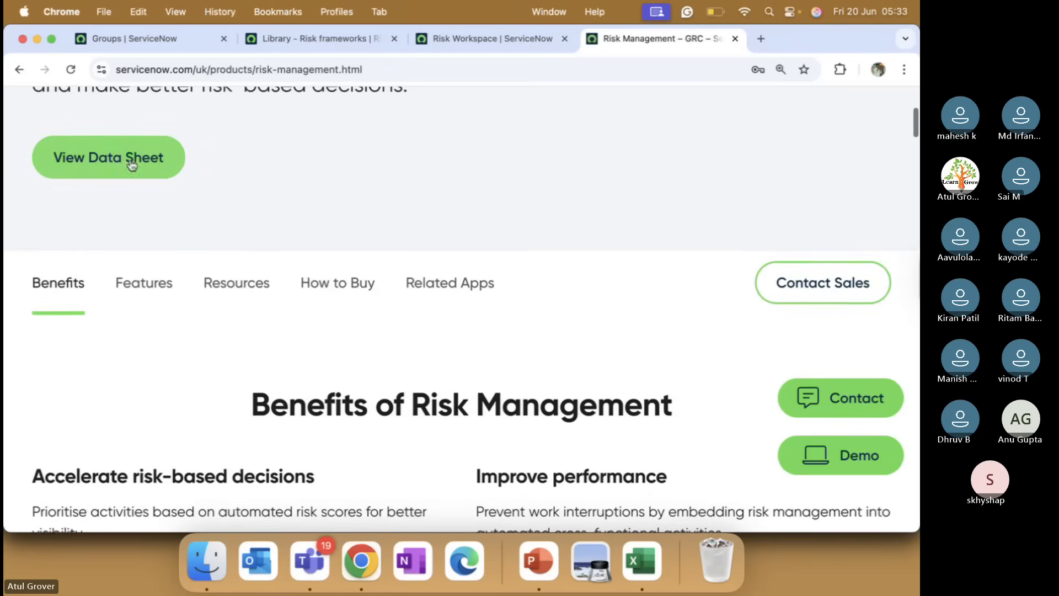
scroll(233, 333, "down", 1)
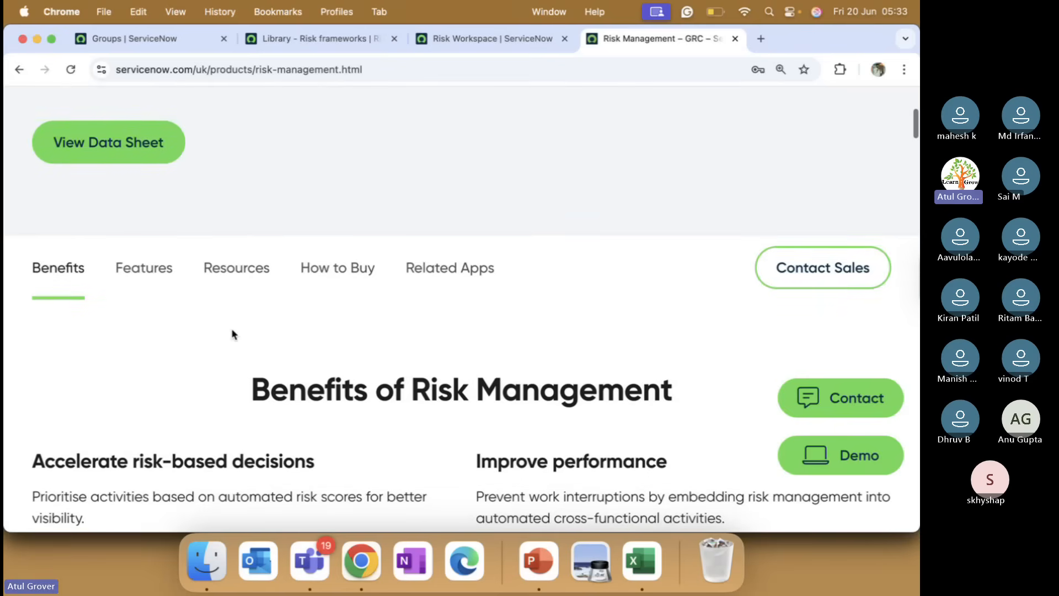
scroll(232, 333, "down", 5)
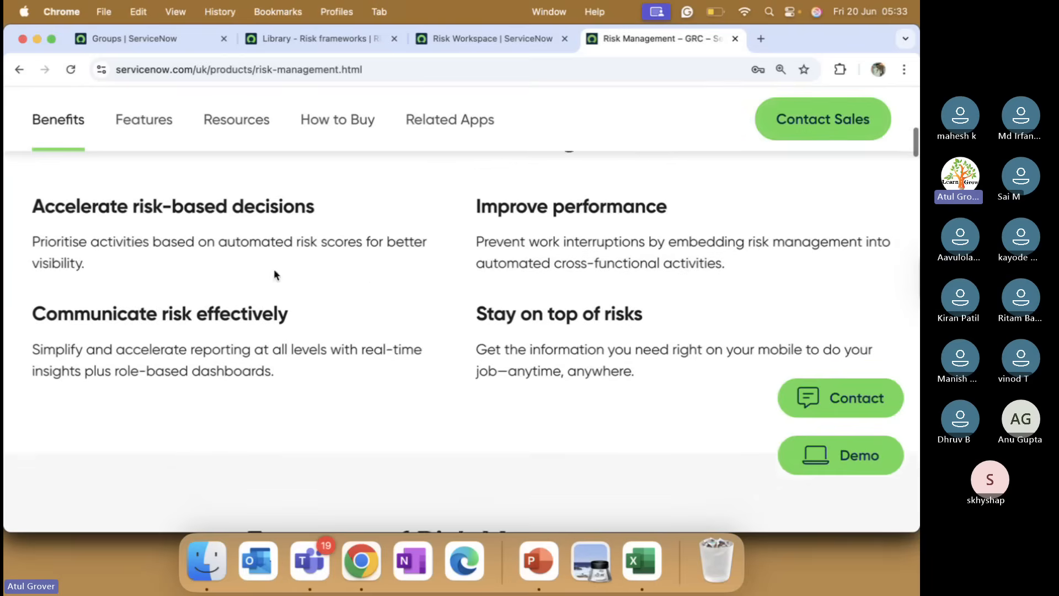
scroll(383, 321, "up", 4)
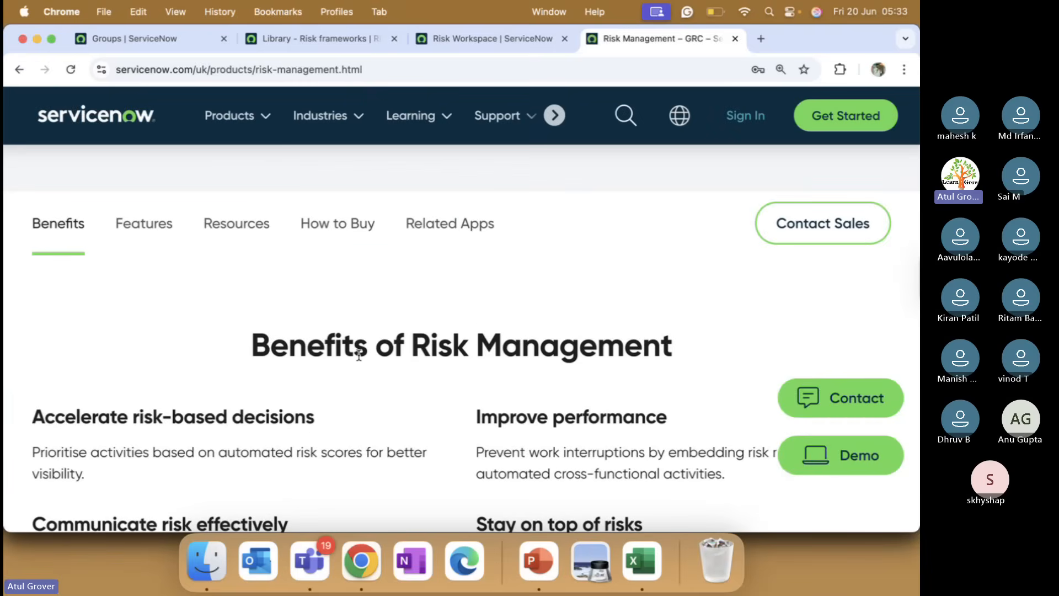
scroll(359, 356, "down", 10)
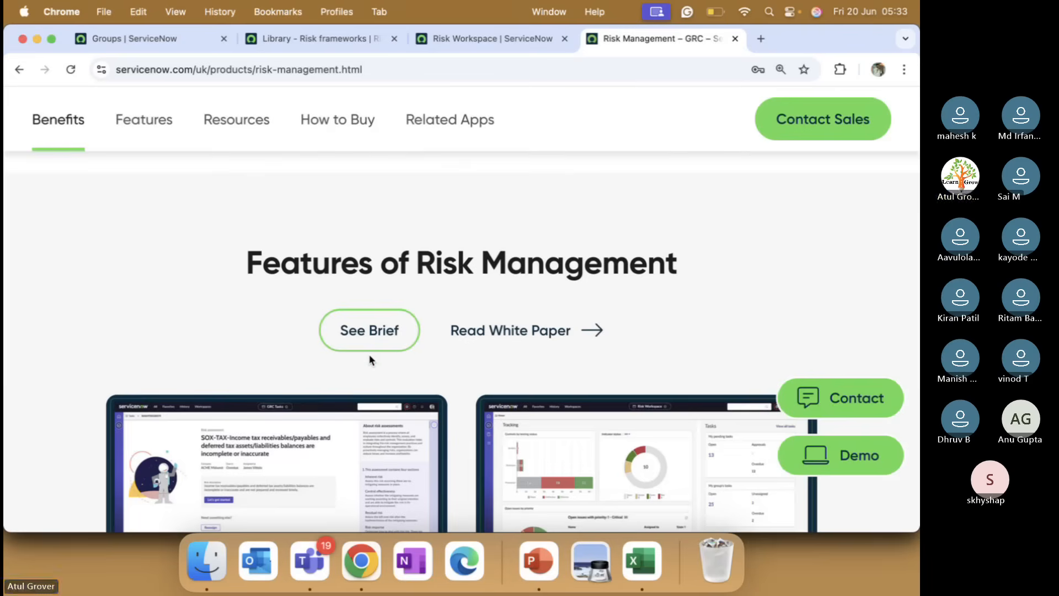
left_click(480, 331)
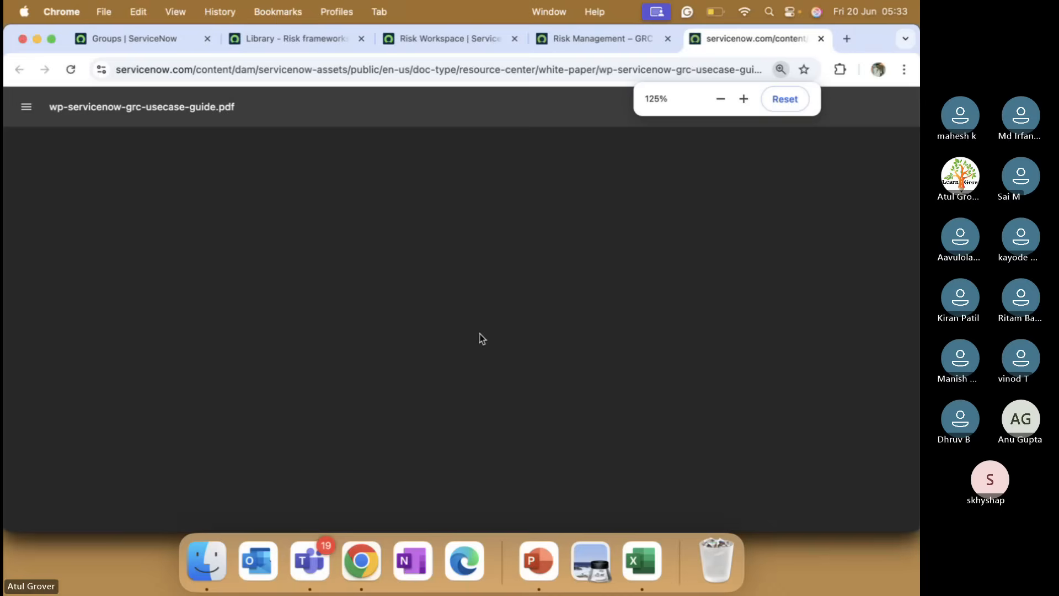
scroll(387, 326, "down", 15)
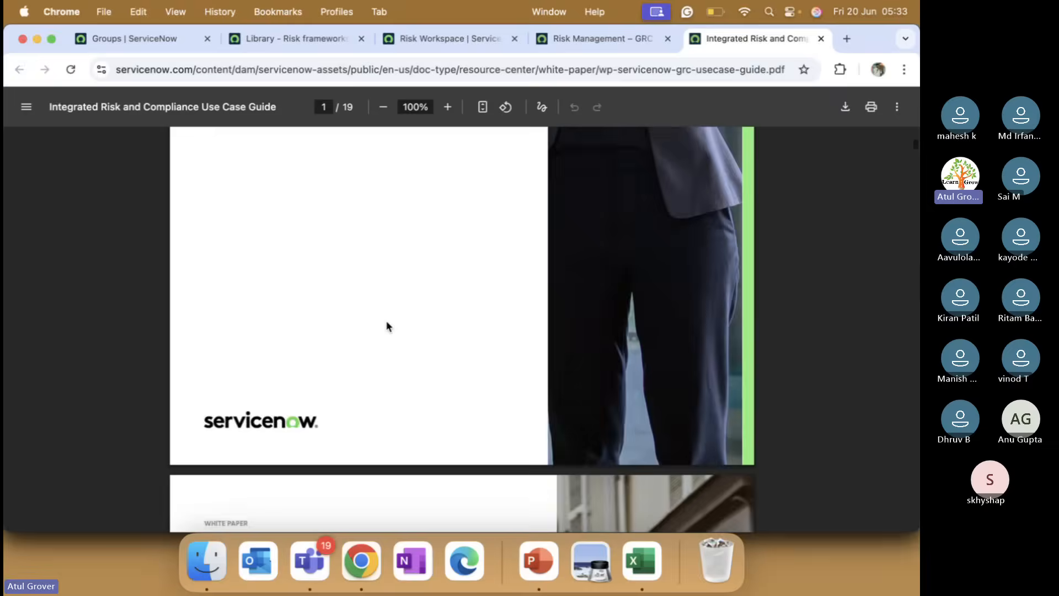
scroll(387, 326, "up", 1)
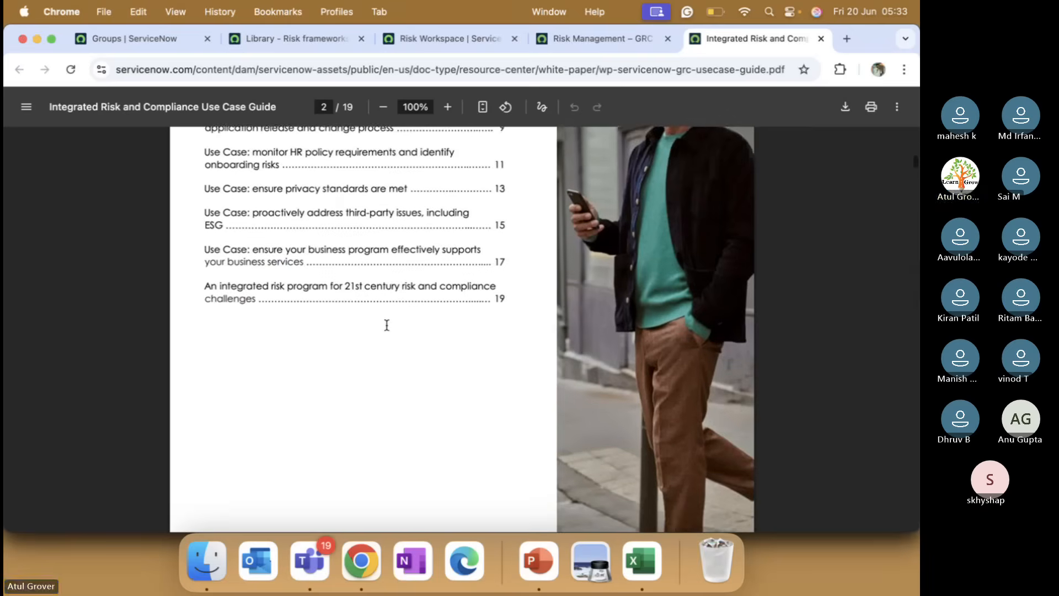
scroll(387, 326, "down", 9)
scroll(387, 326, "down", 3)
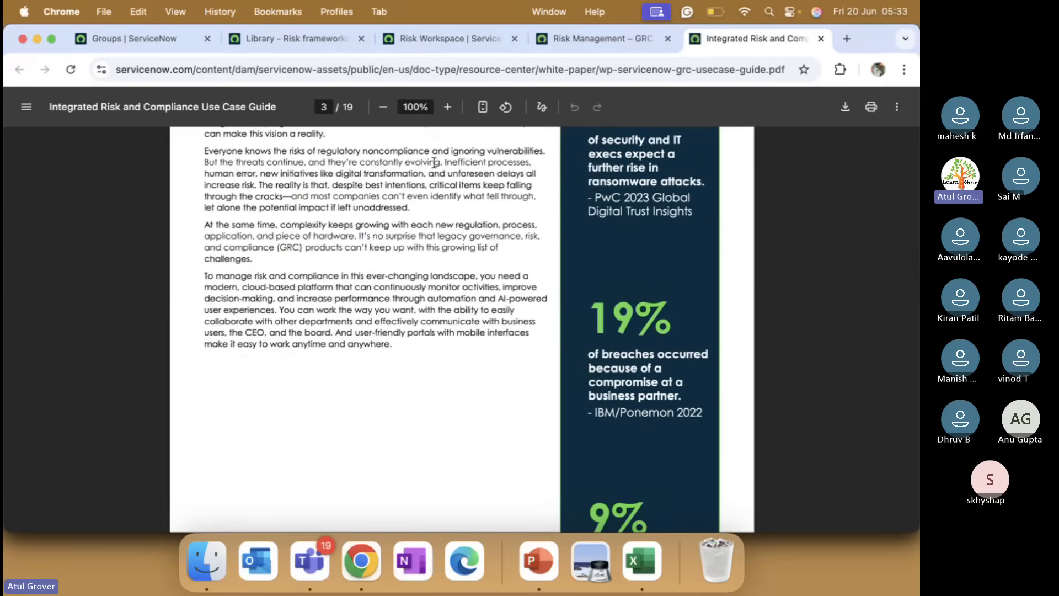
Return to the Risk Management product page and read its continuous-monitoring content.
left_click(586, 38)
scroll(334, 330, "down", 5)
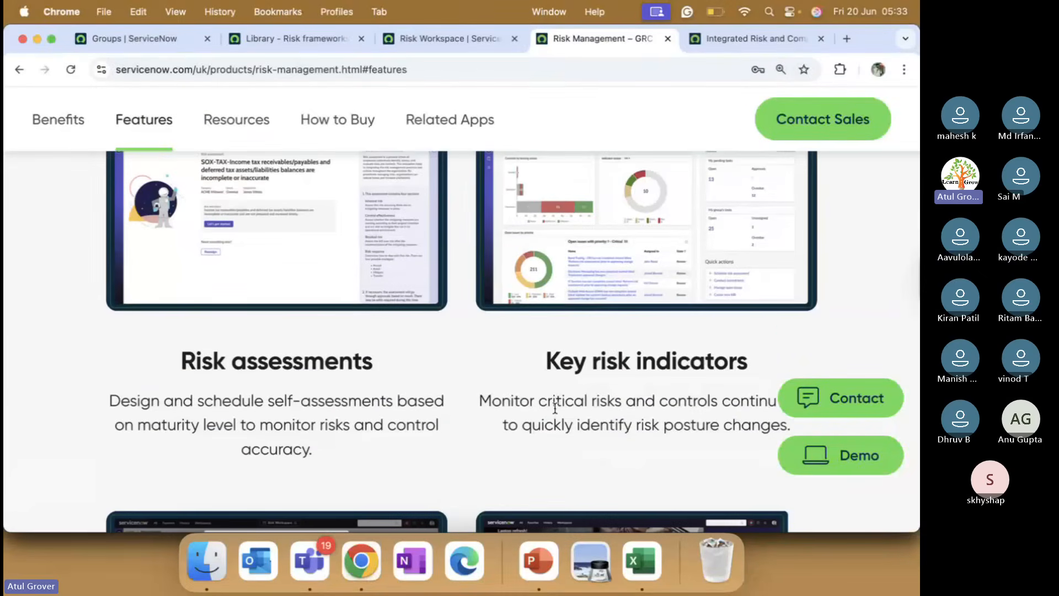
scroll(555, 408, "down", 10)
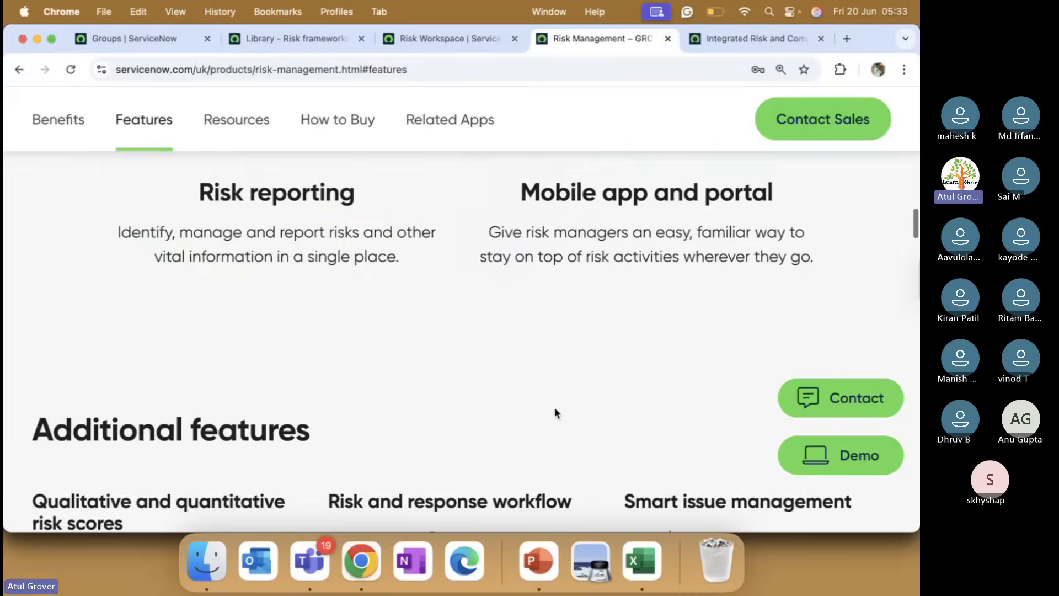
scroll(554, 408, "down", 5)
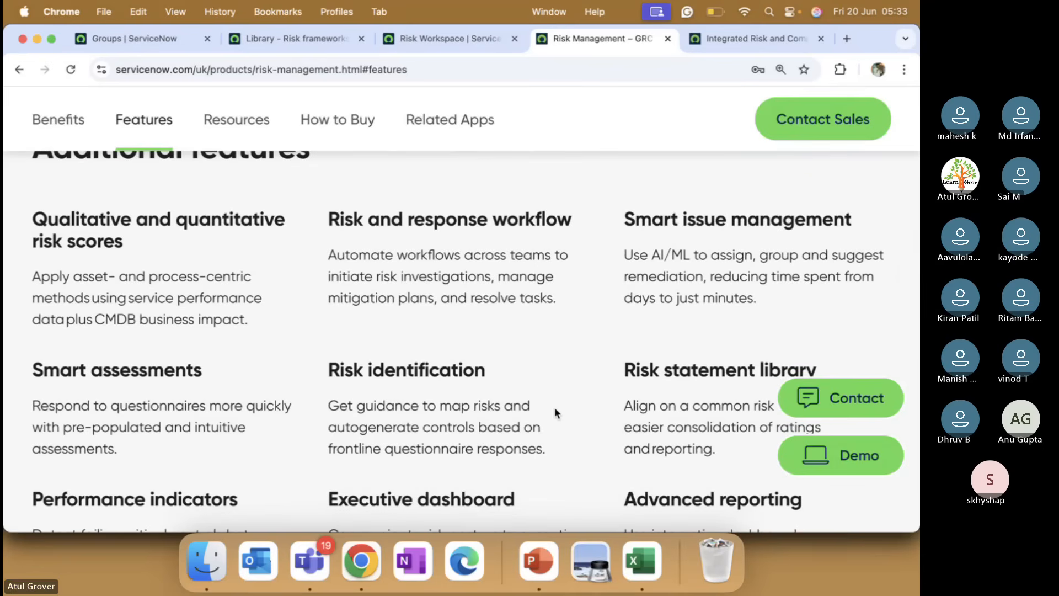
scroll(554, 407, "down", 8)
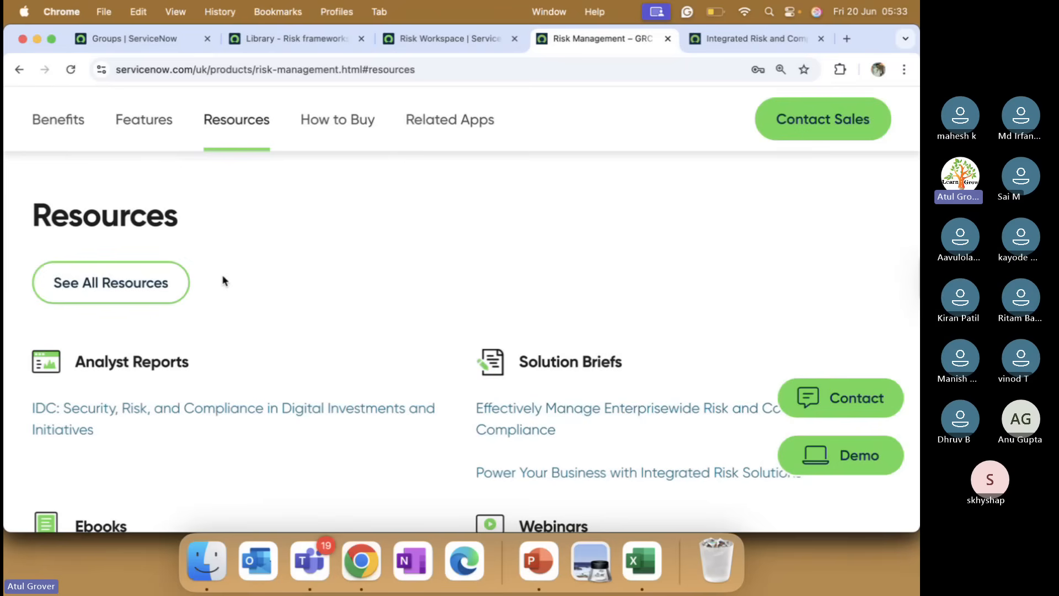
scroll(223, 281, "down", 5)
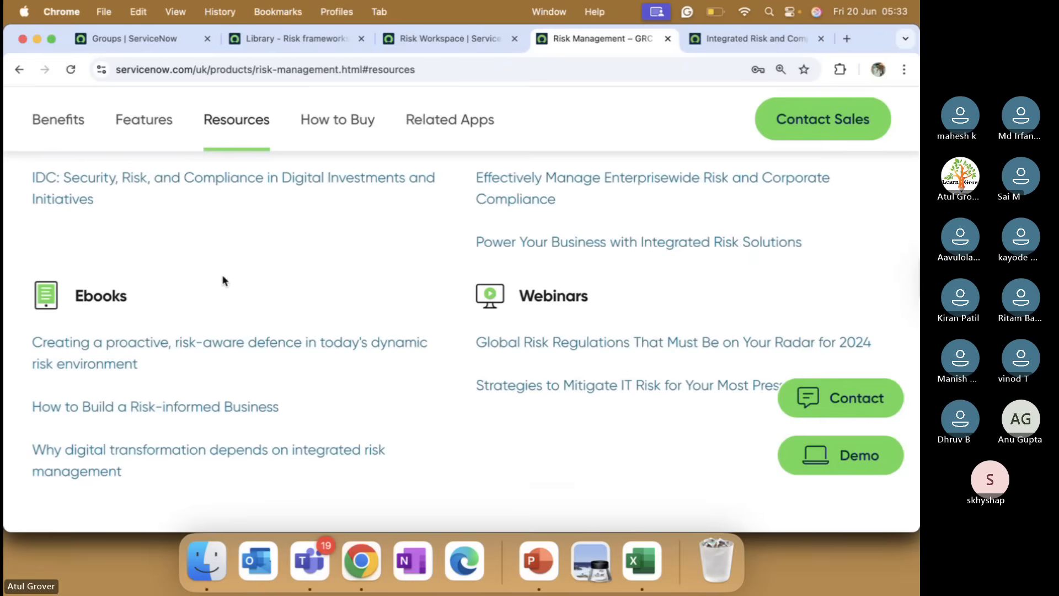
scroll(223, 281, "up", 15)
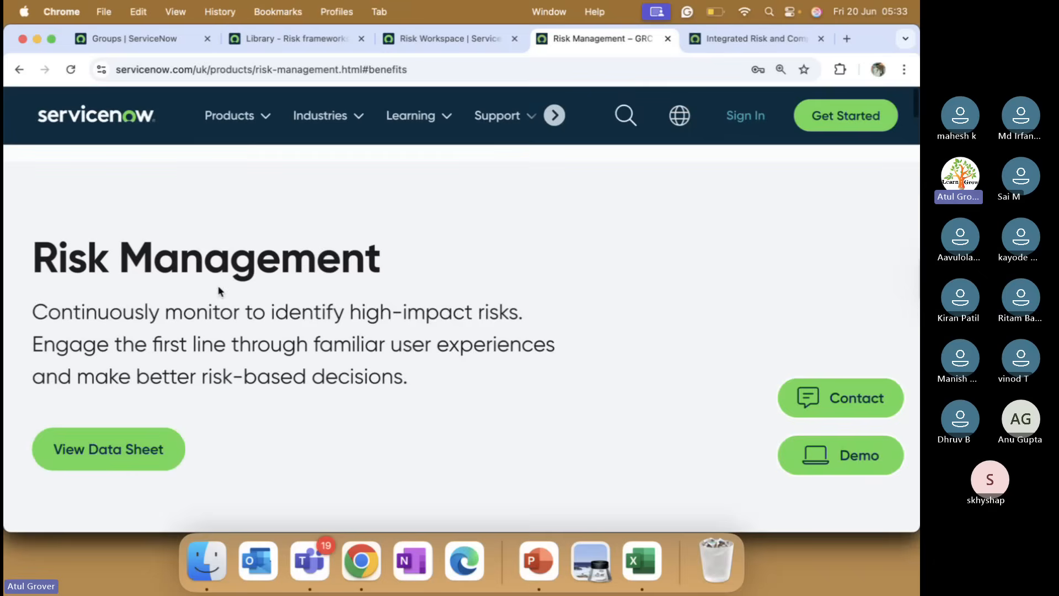
left_click(122, 428)
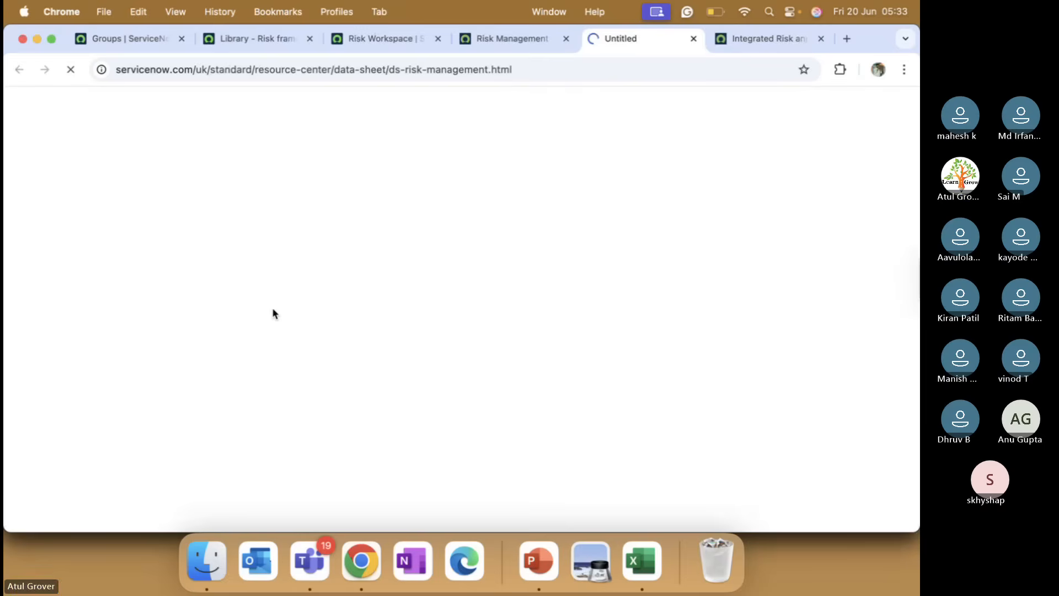
scroll(349, 283, "down", 3)
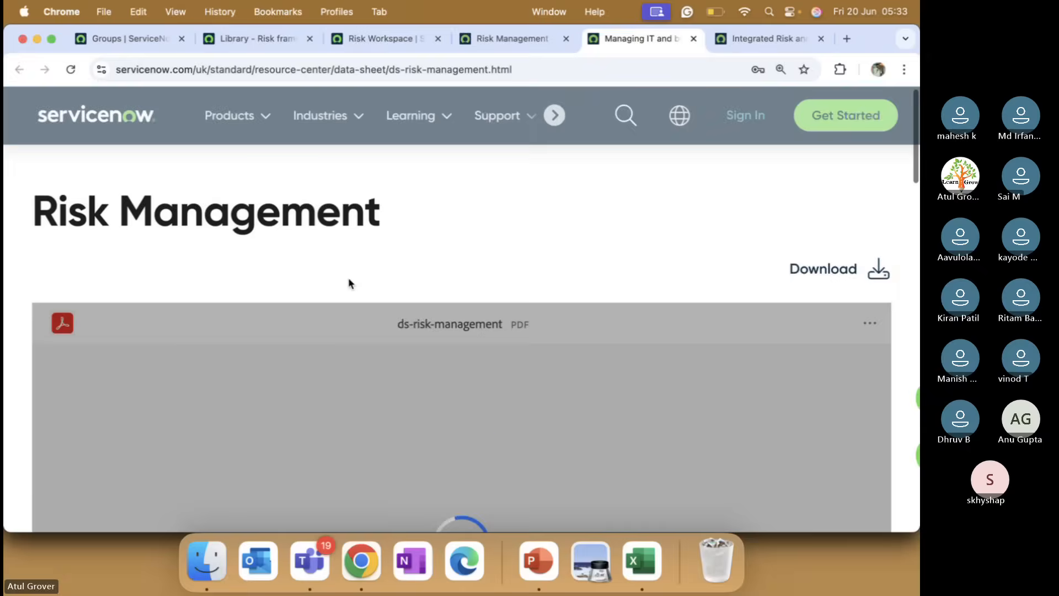
scroll(349, 283, "down", 1)
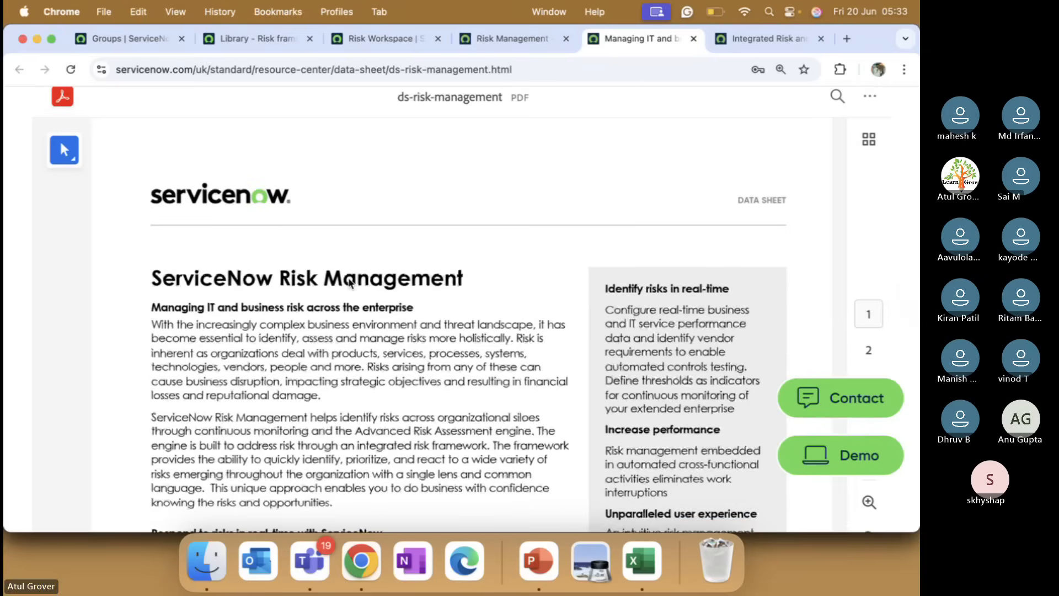
scroll(349, 283, "up", 1)
scroll(349, 282, "down", 1)
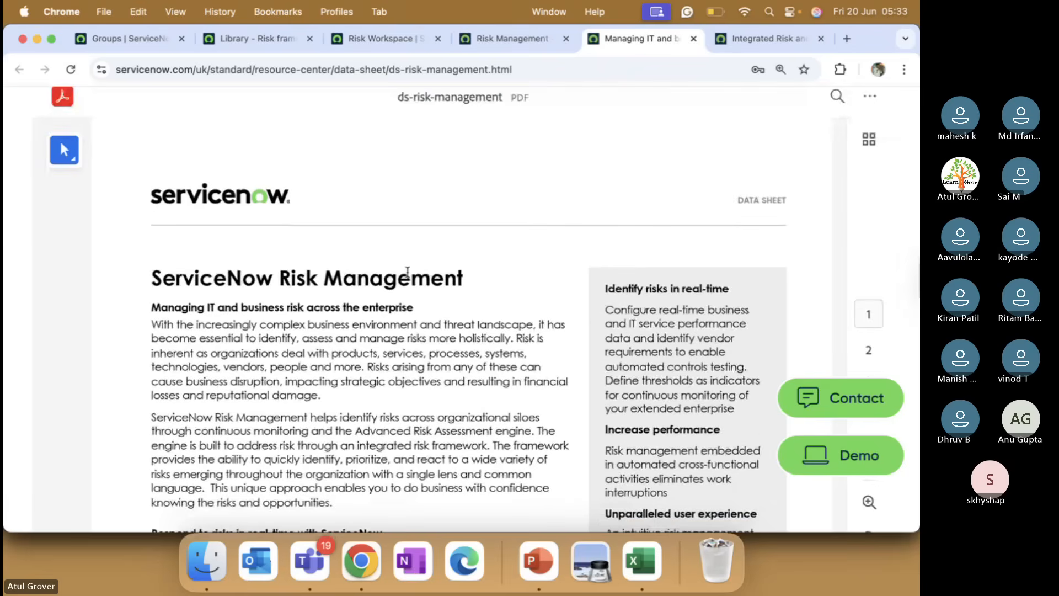
scroll(407, 272, "down", 3)
scroll(407, 273, "down", 5)
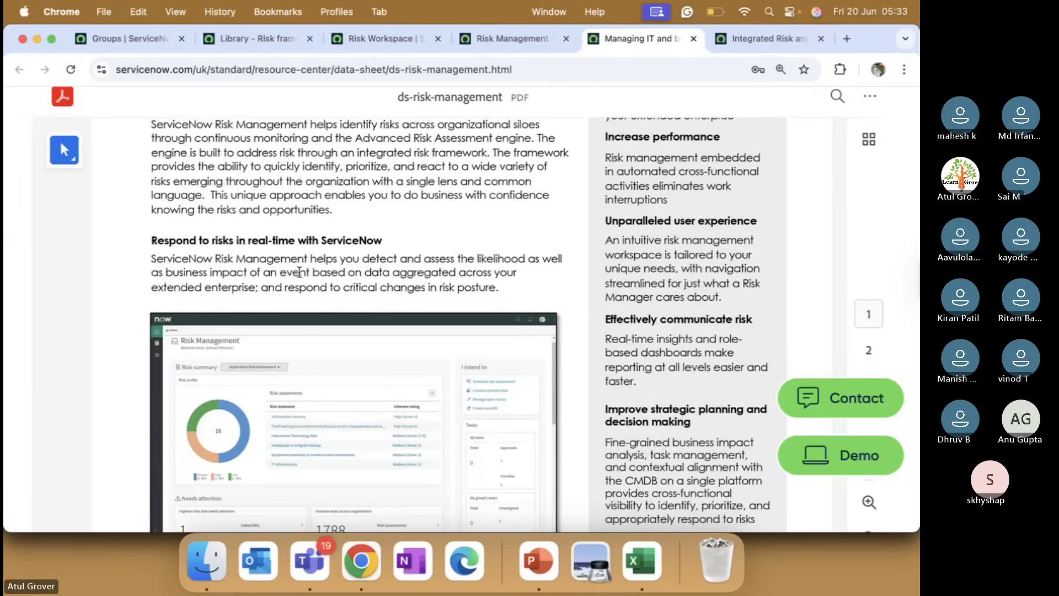
scroll(380, 242, "down", 20)
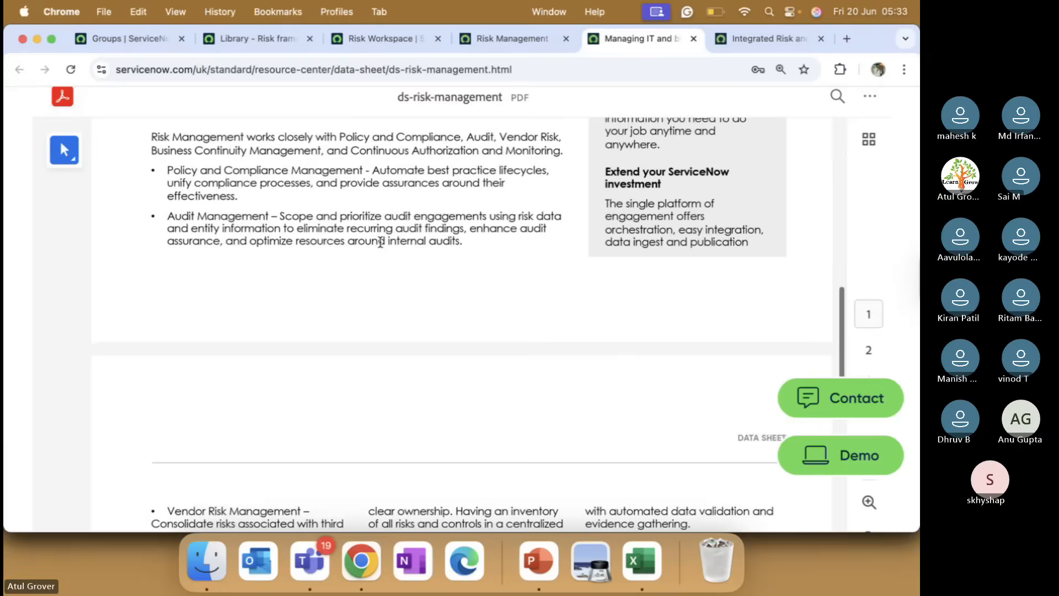
scroll(382, 246, "down", 3)
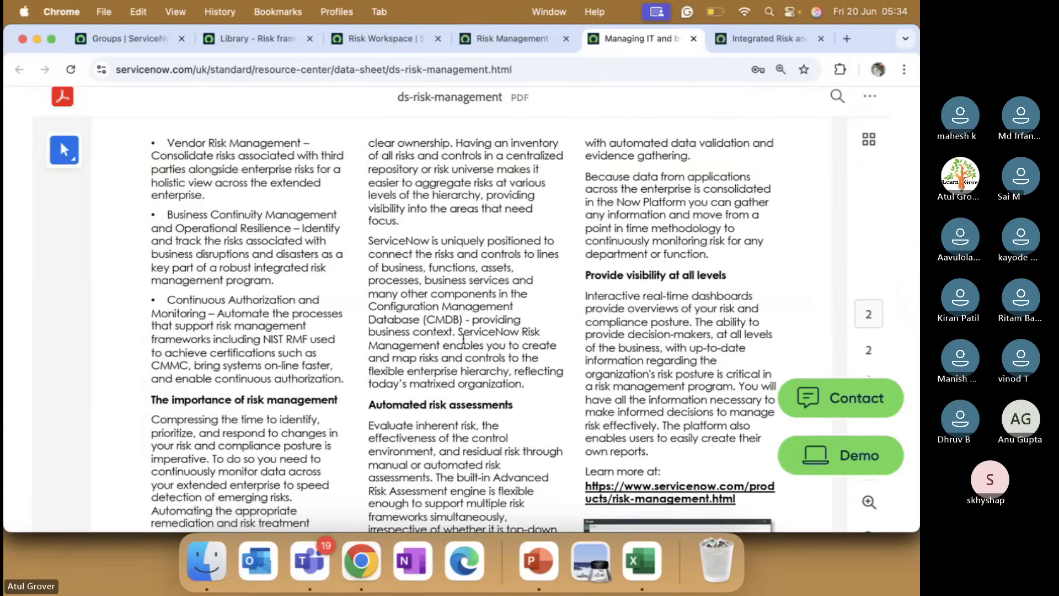
Reopen the docs page 'Create a risk framework and associate risk statements to it' without the table of contents.
left_click(846, 39)
type("https://chatgpt.com")
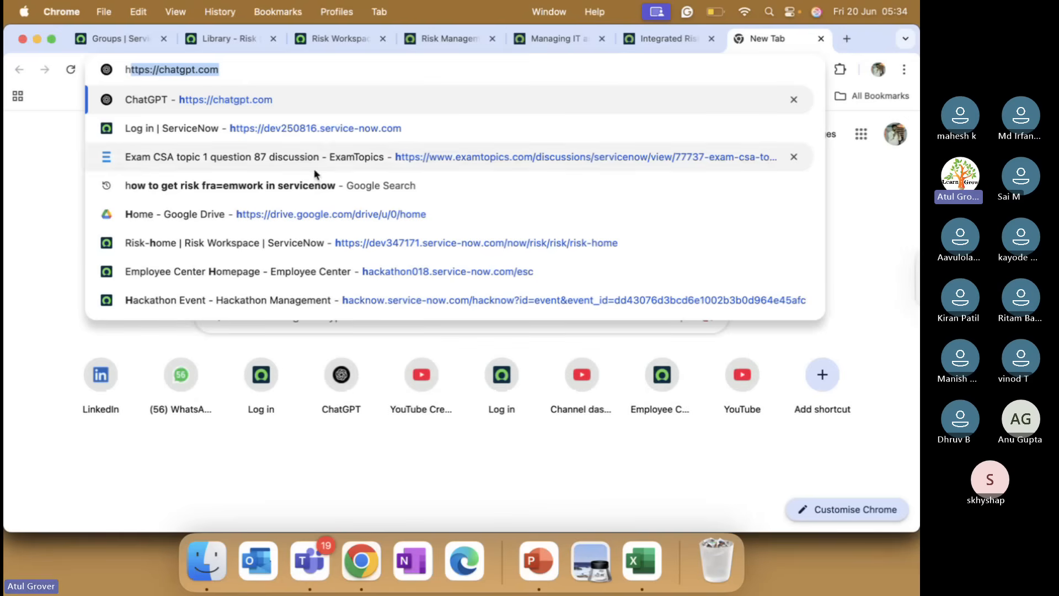
left_click(276, 184)
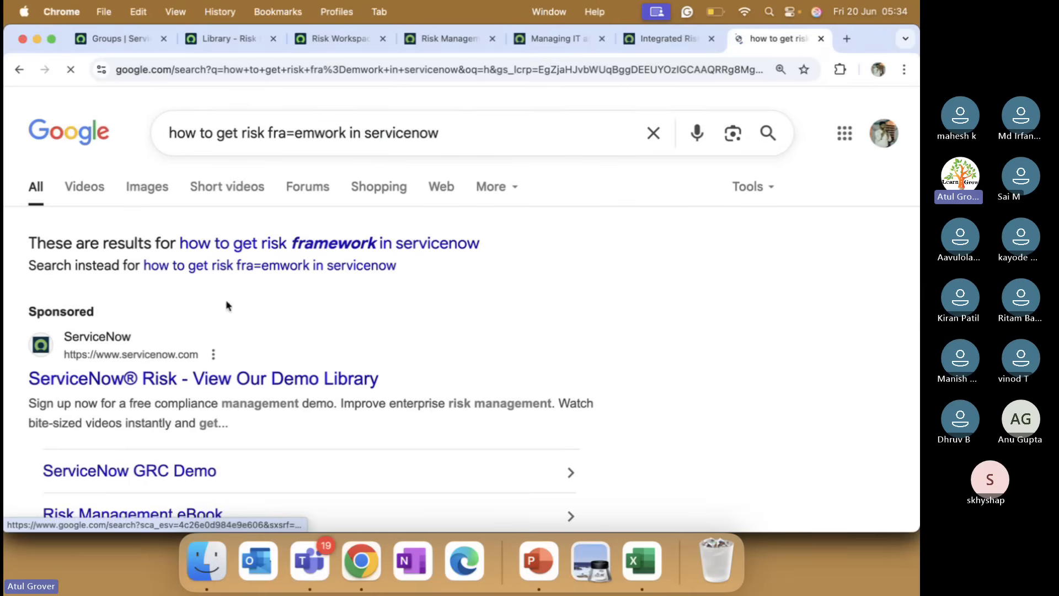
scroll(313, 244, "down", 5)
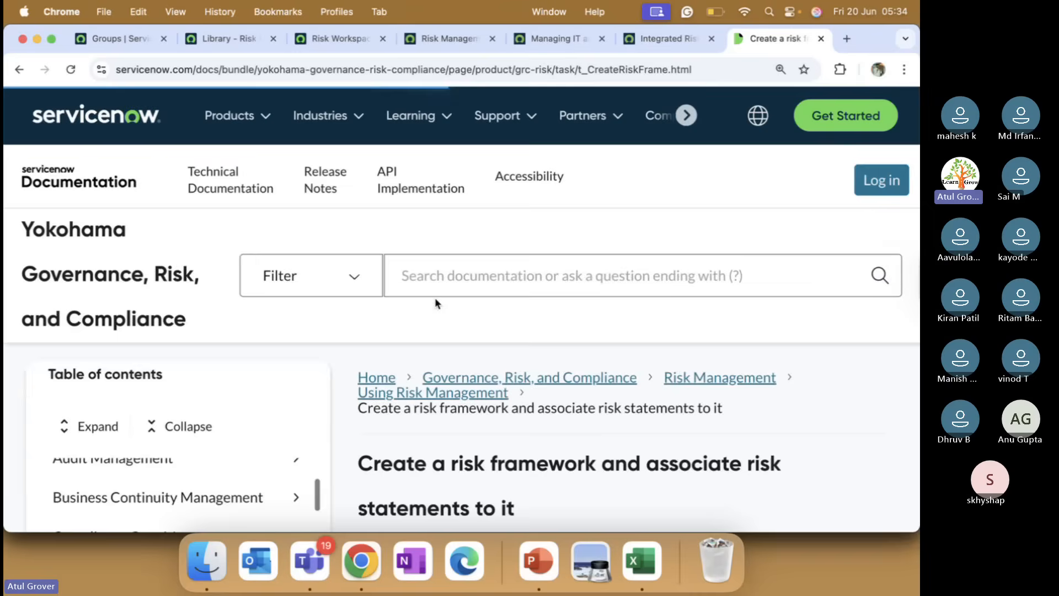
left_click(296, 375)
scroll(425, 354, "down", 6)
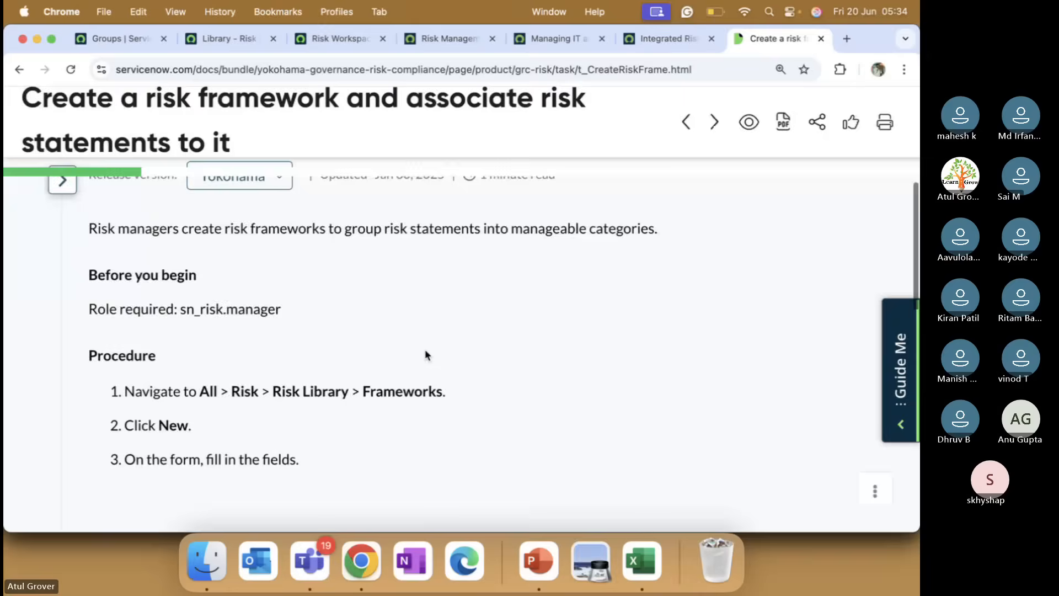
scroll(425, 355, "down", 8)
scroll(425, 355, "up", 12)
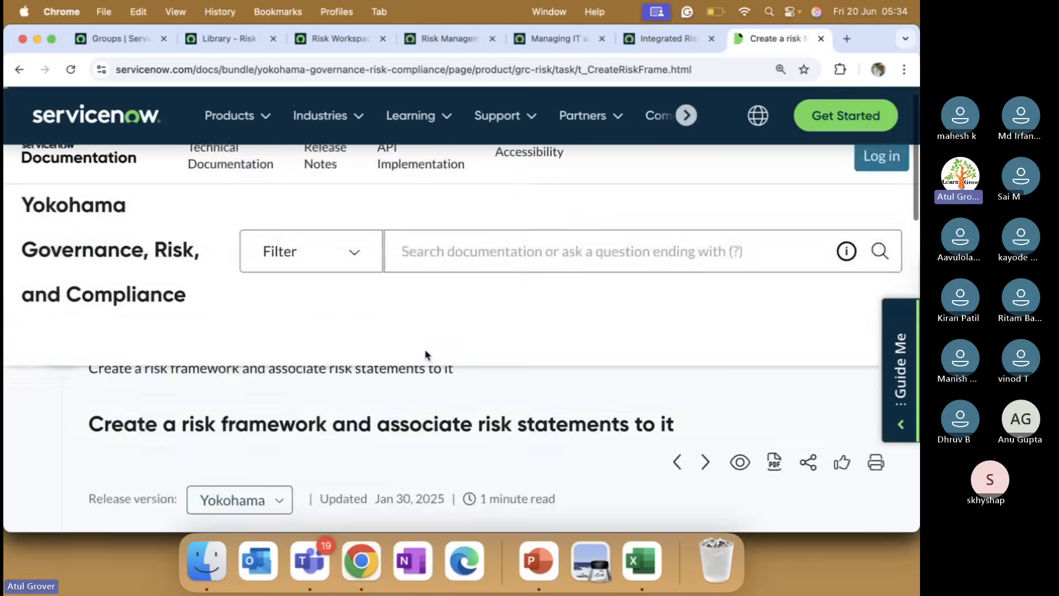
scroll(425, 354, "down", 10)
scroll(426, 356, "up", 5)
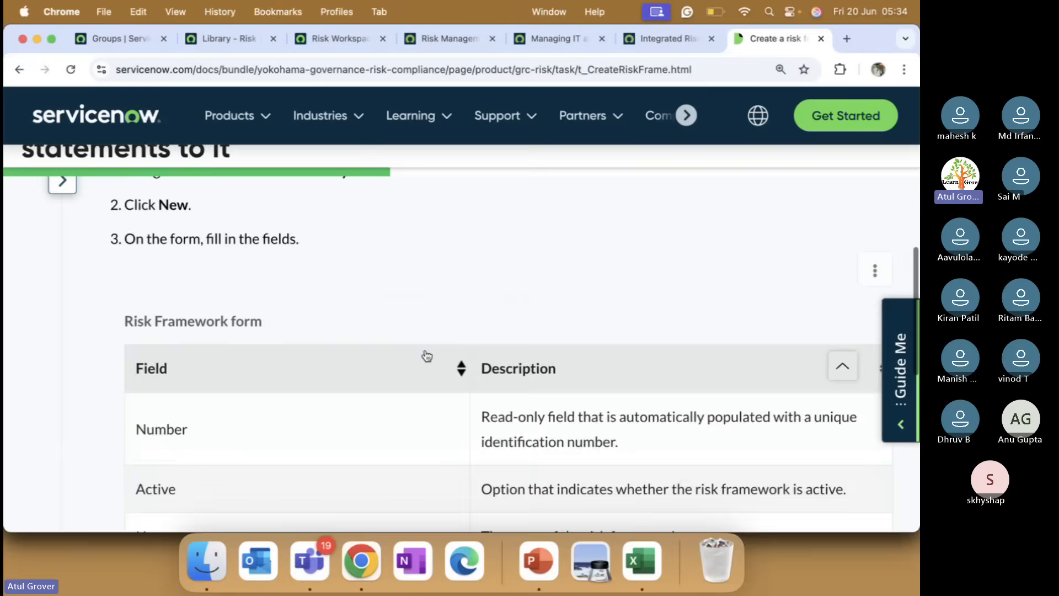
scroll(426, 355, "up", 8)
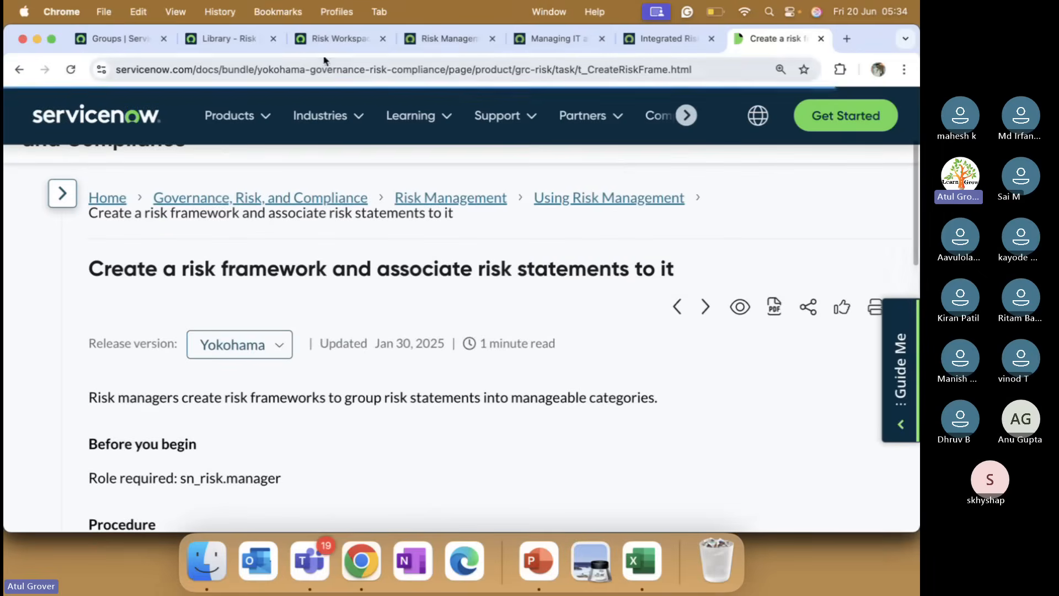
Bring the Library – Risk frameworks tab back to the front.
left_click(226, 38)
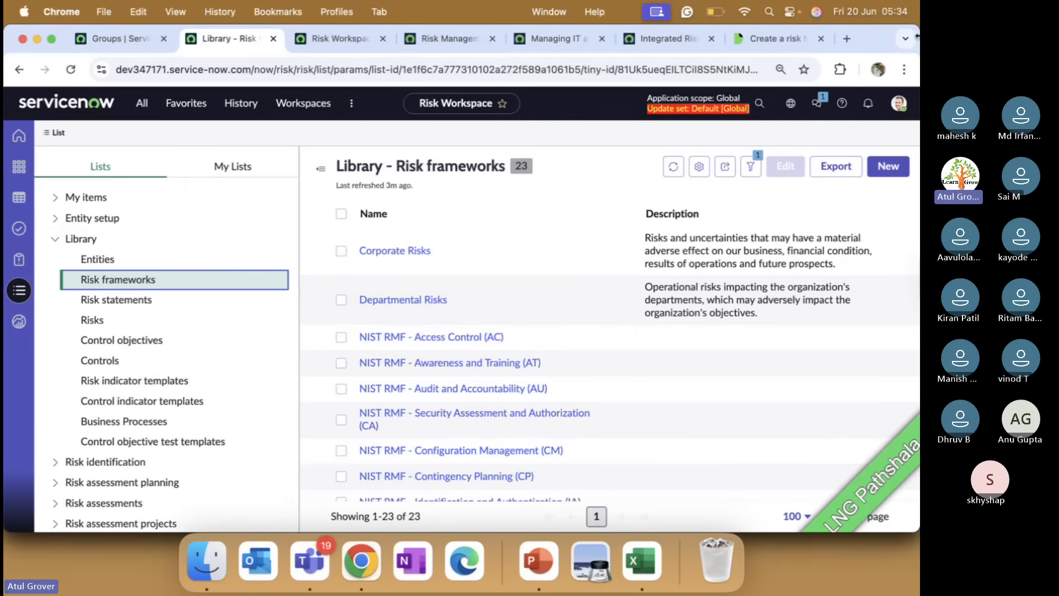
Search Google for 'NIST RFM' in a new tab, then return to the Risk frameworks list.
left_click(846, 39)
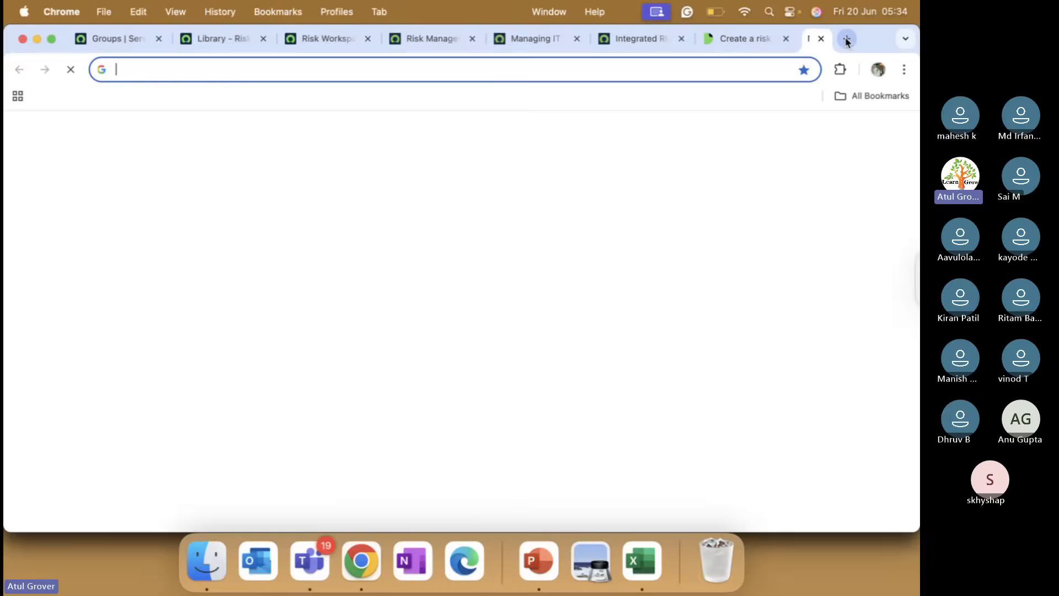
type("NIST ")
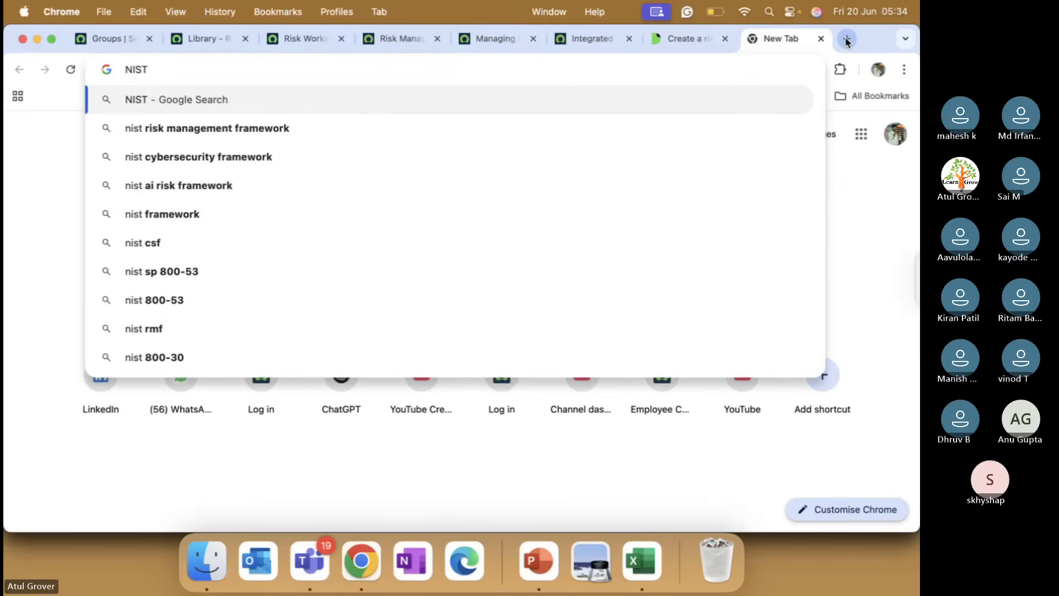
type("RF")
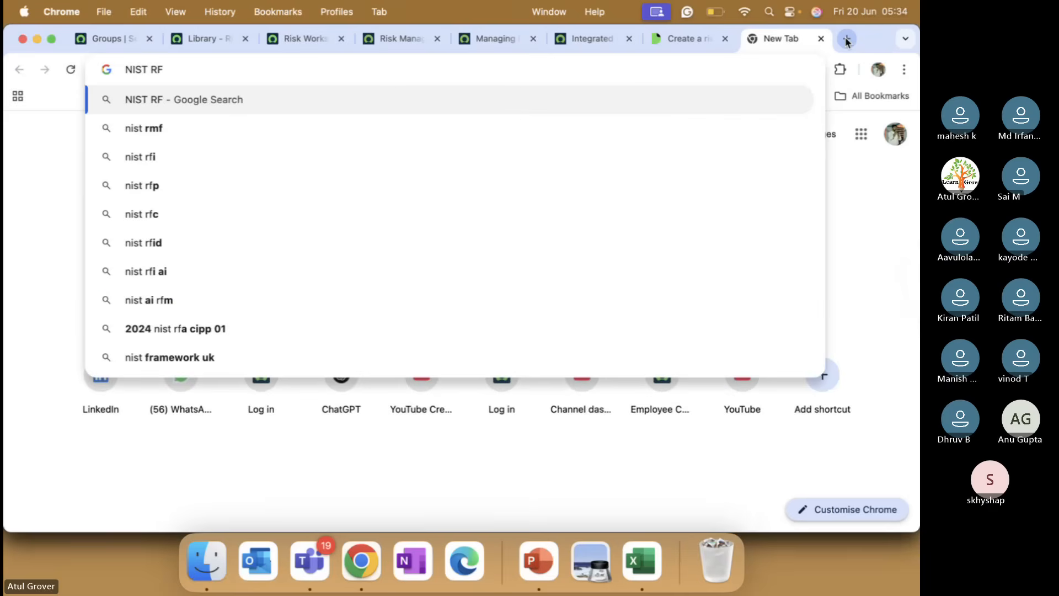
type("M")
key("BackSpace")
key("BackSpace")
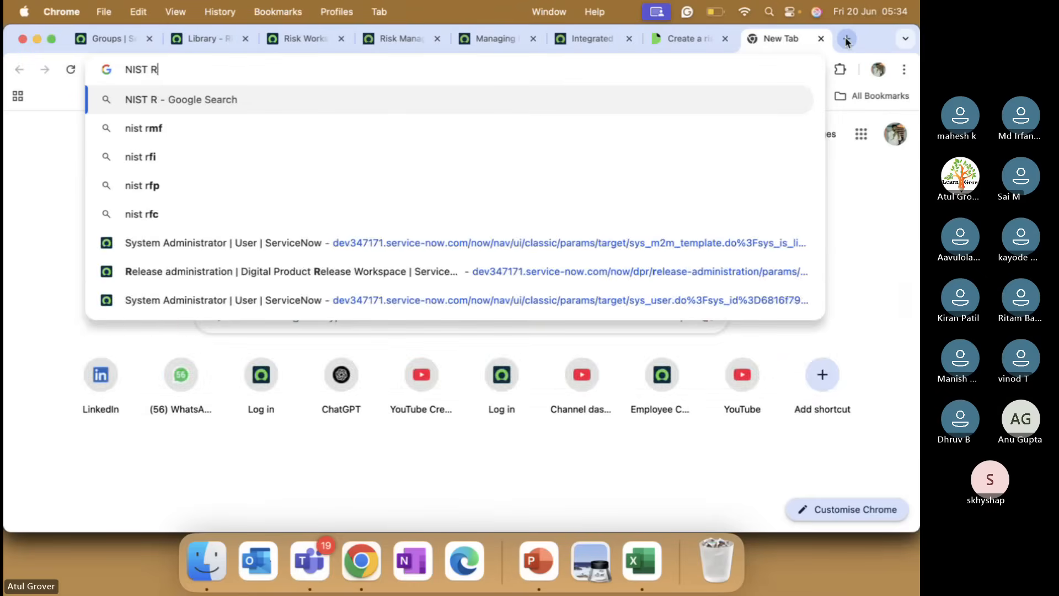
type("FM")
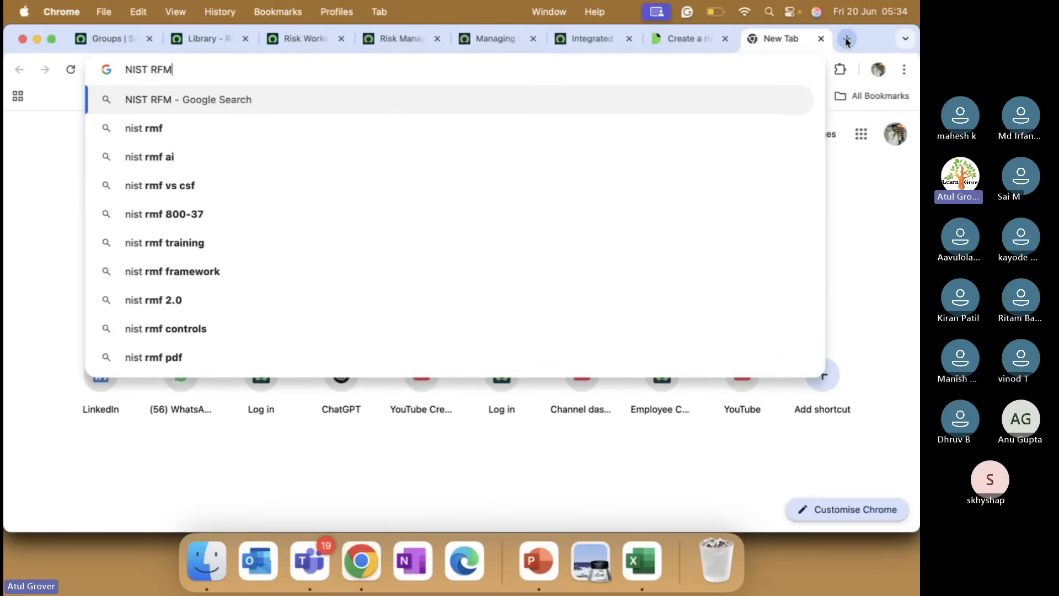
key("Return")
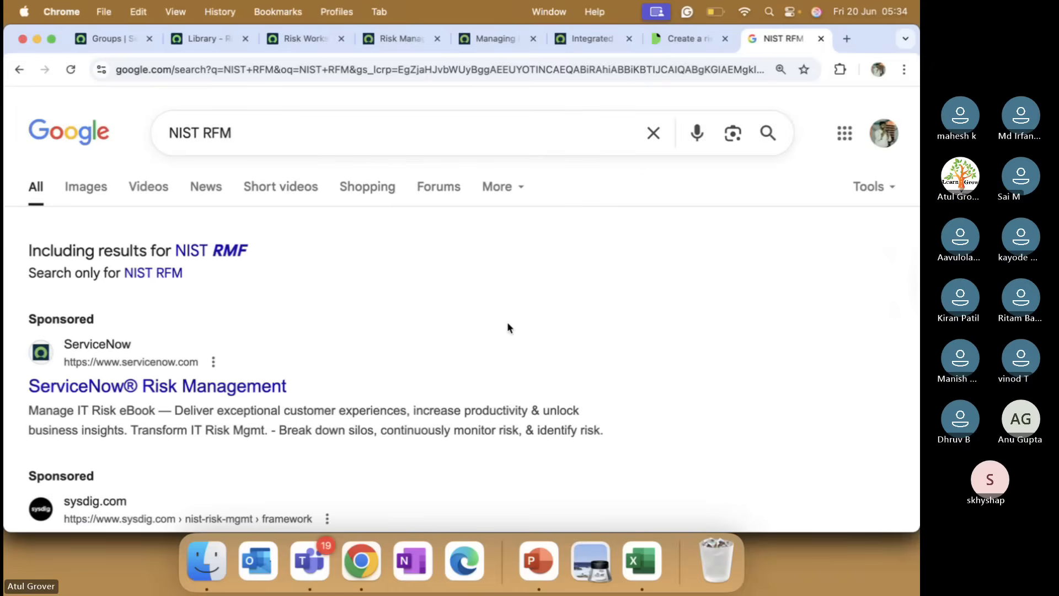
scroll(507, 325, "down", 5)
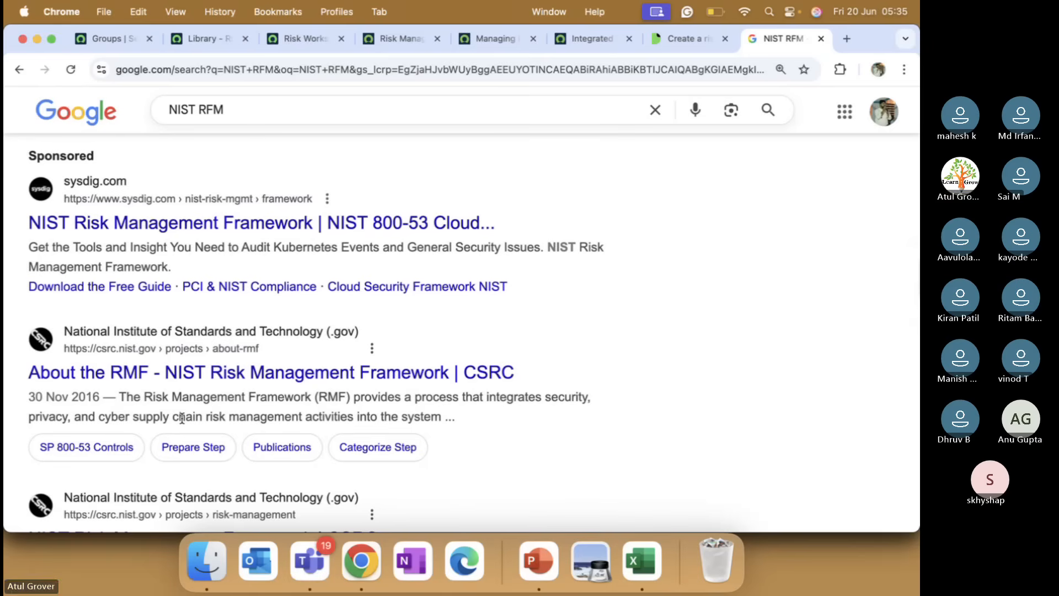
scroll(182, 418, "down", 5)
scroll(184, 422, "down", 10)
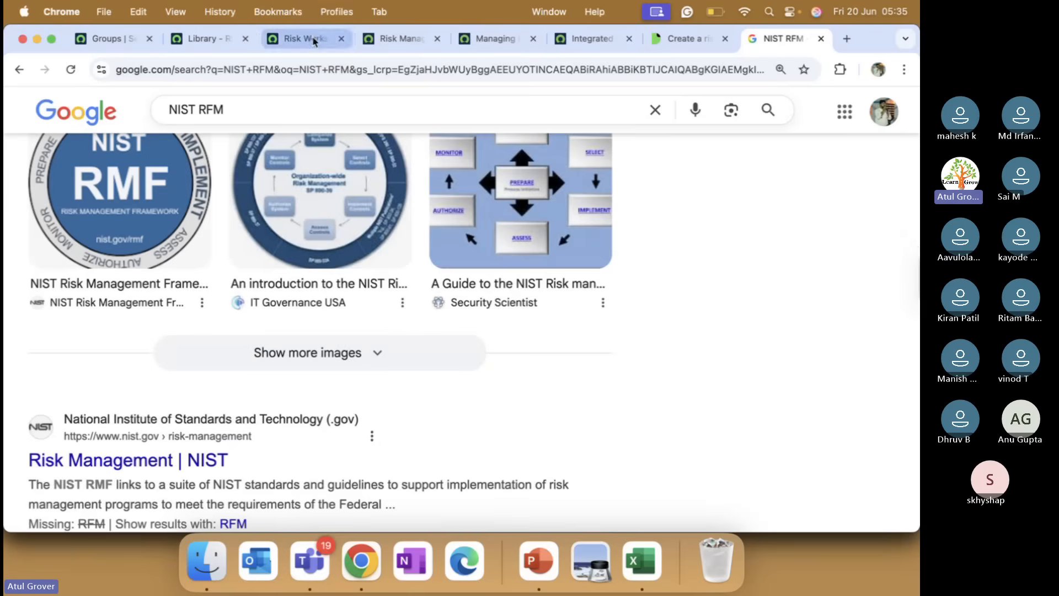
left_click(205, 39)
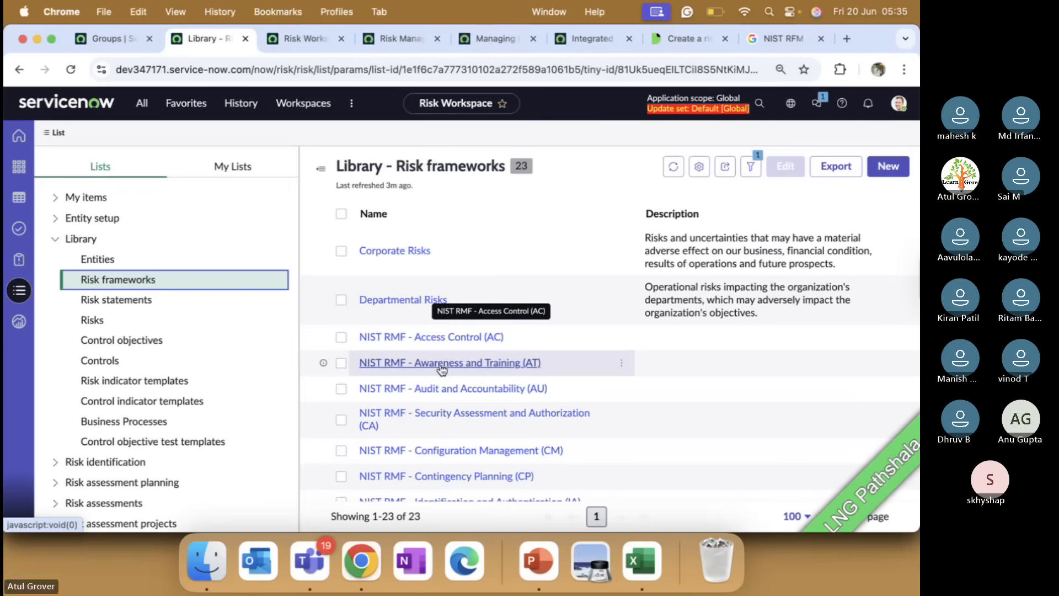
Review the existing frameworks and create a new Risk Framework record, auto-numbered RFR0001001.
scroll(458, 392, "down", 10)
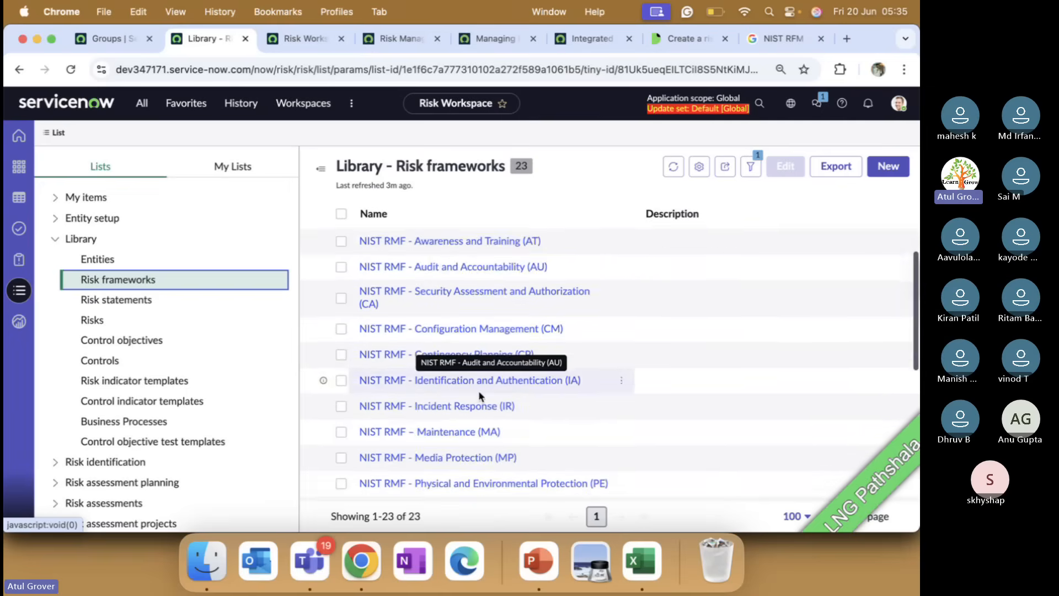
scroll(465, 440, "down", 4)
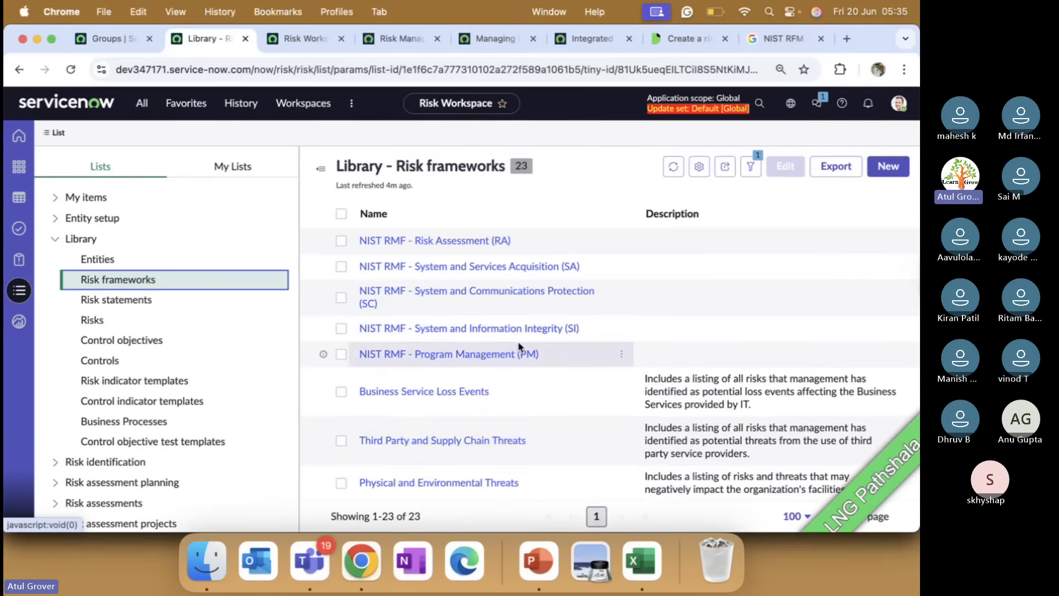
scroll(512, 391, "up", 5)
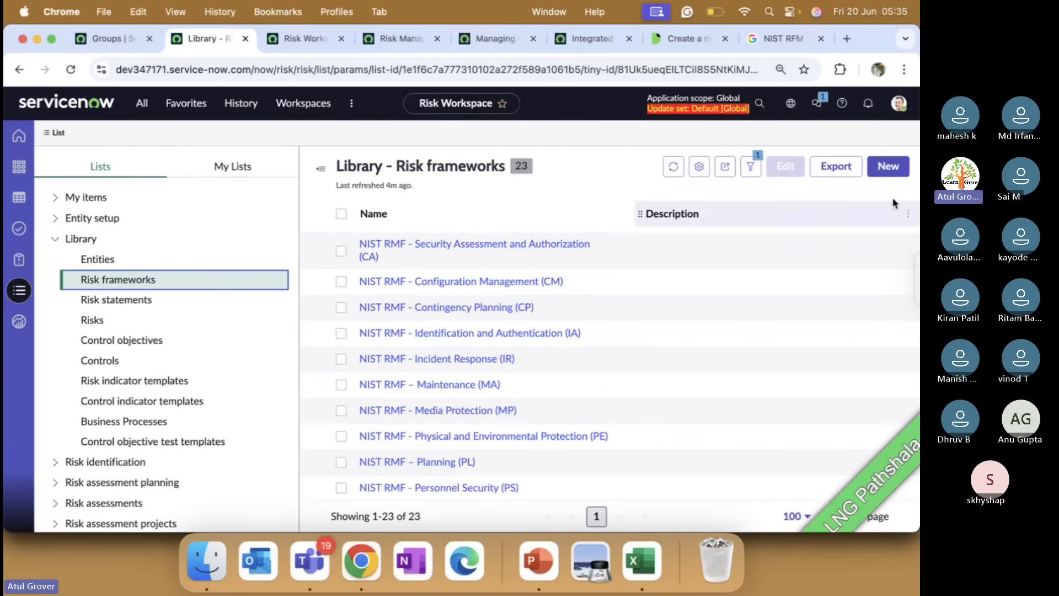
left_click(888, 166)
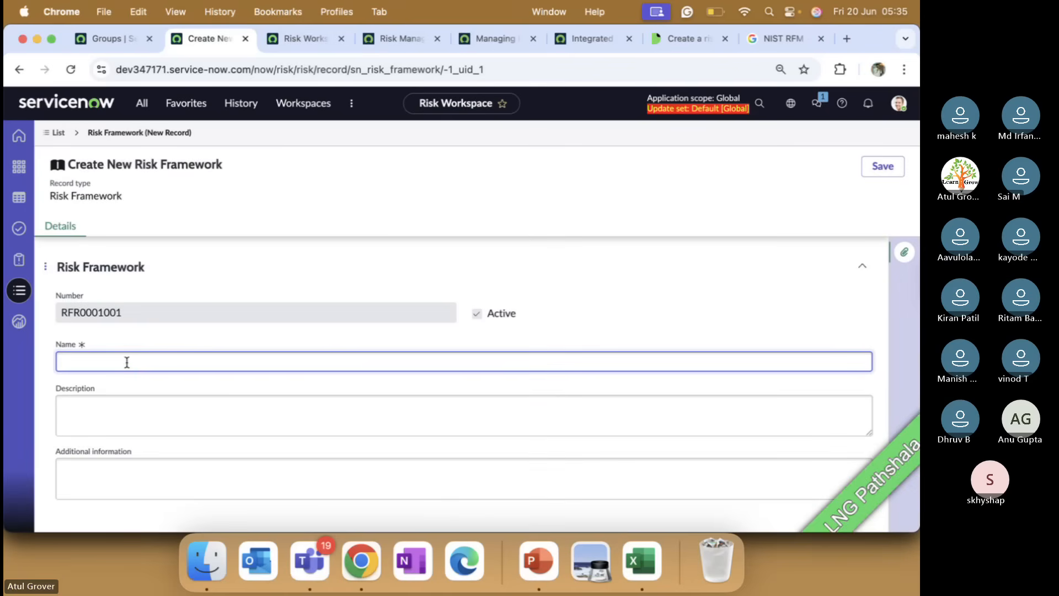
Name the framework 'LNG Training - Class Delay', then bring up PowerPoint's risk-roles slide.
type("LNG Training - Capa")
key("BackSpace")
key("BackSpace")
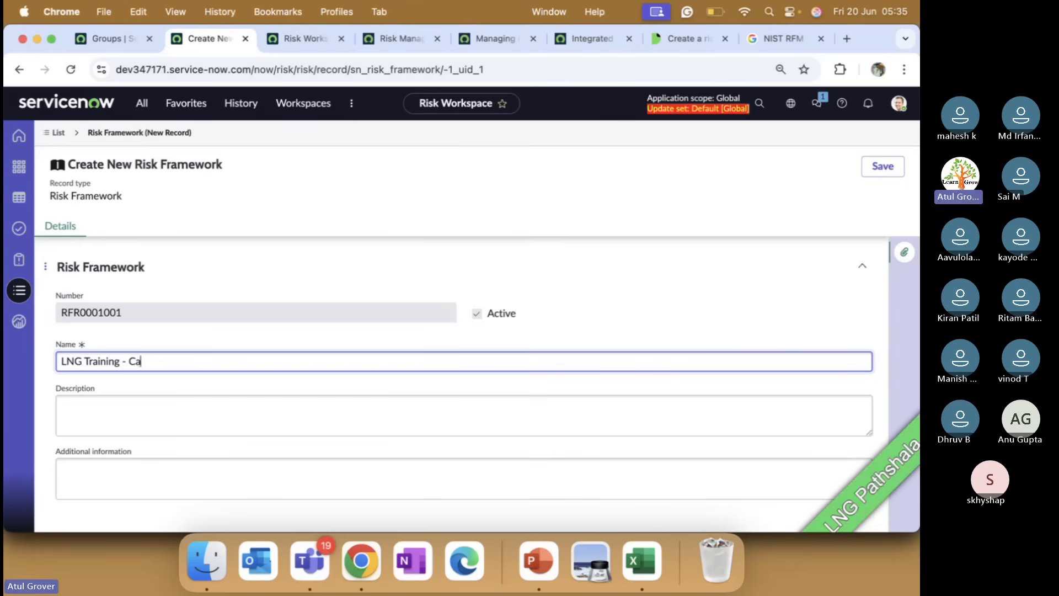
key("BackSpace")
type("lass Delay")
left_click(539, 561)
key("Up")
key("Up")
key("Up")
key("Up")
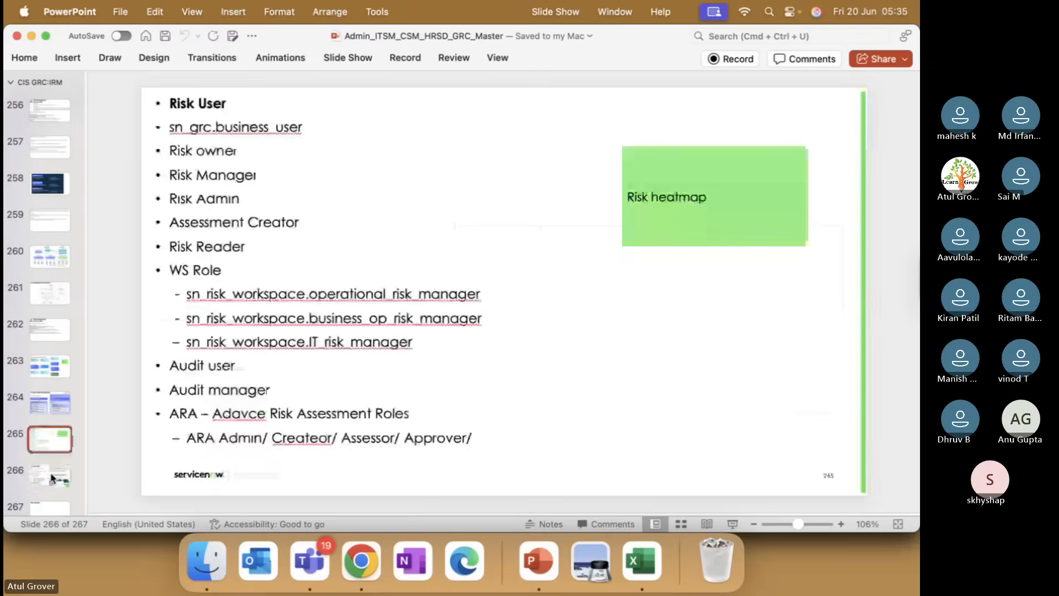
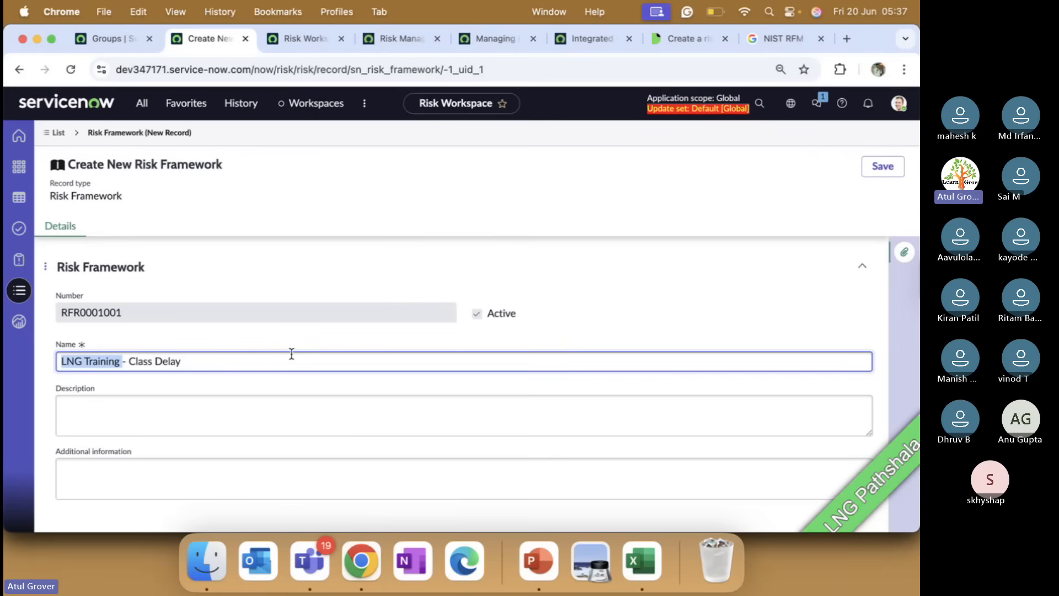
Change framework RFR0001001's name from 'Class Delay' to 'LNG Training - Techno Functional' and save.
left_click(266, 357)
key("BackSpace")
key("BackSpace")
key("BackSpace")
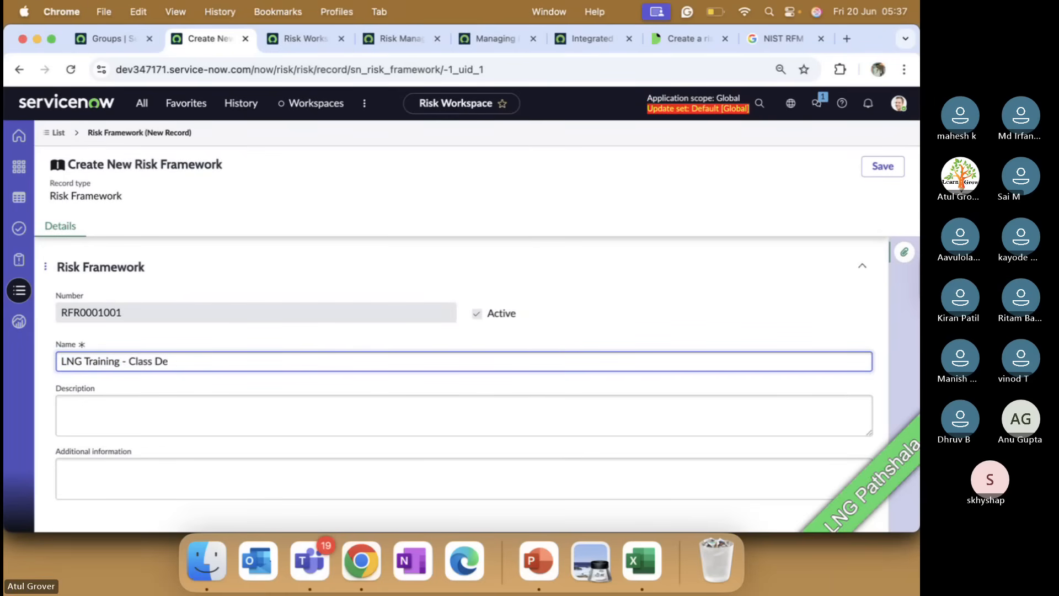
key("BackSpace")
key("BackSpace")
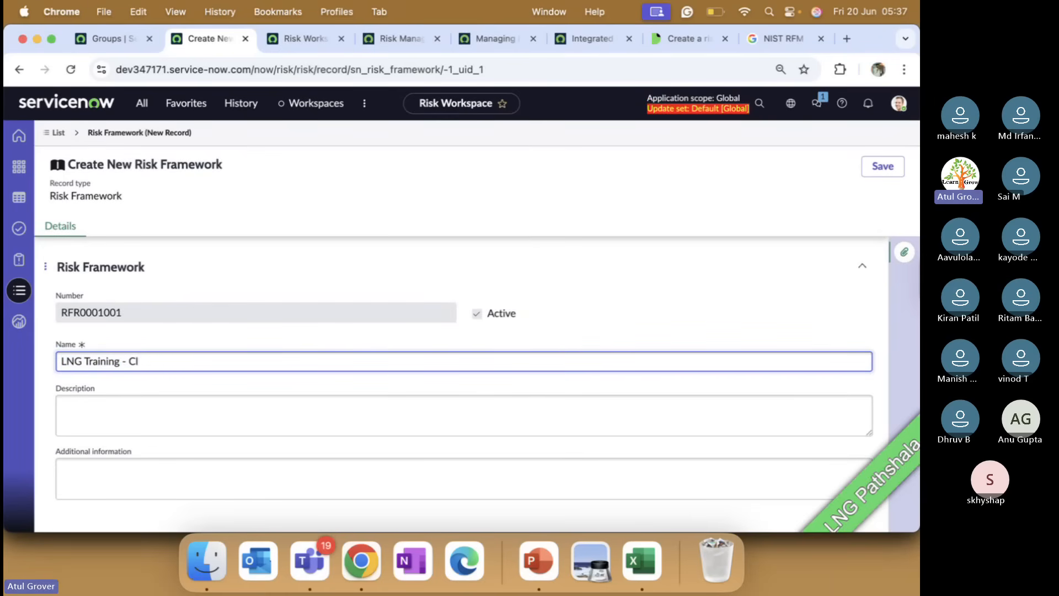
key("BackSpace")
key("BackSpace")
type("Tecg")
key("BackSpace")
type("hn")
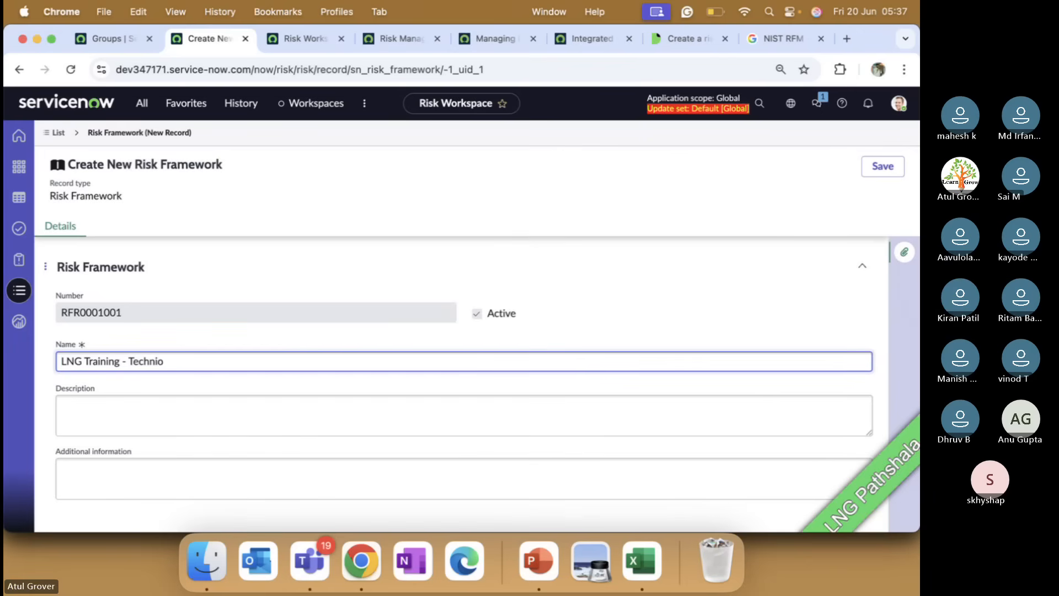
type("o Functional")
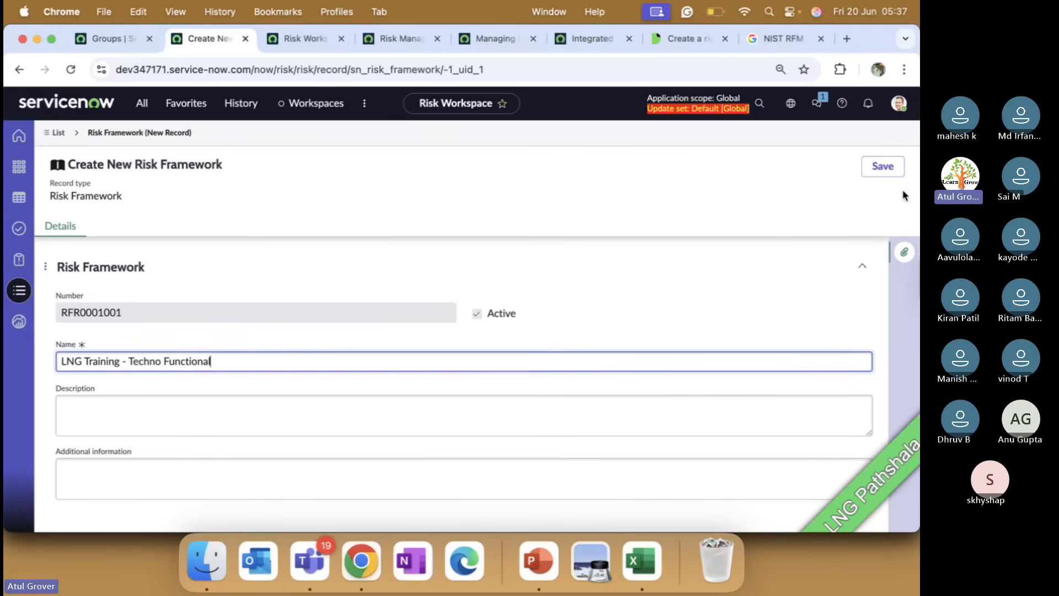
left_click(894, 175)
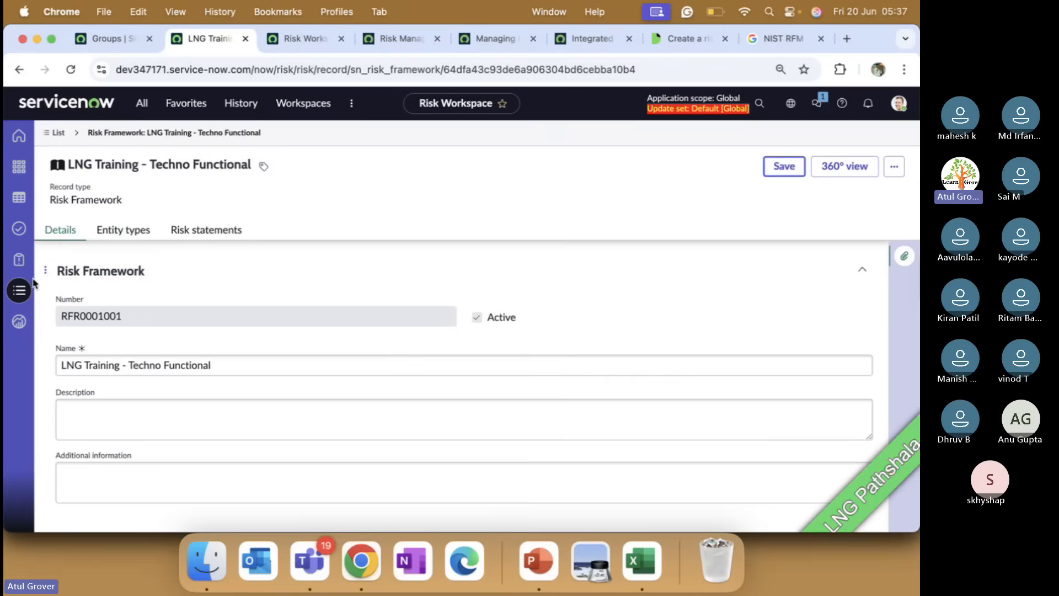
Open Library > Risk statements and scroll down to the Training and Development statement.
left_click(20, 291)
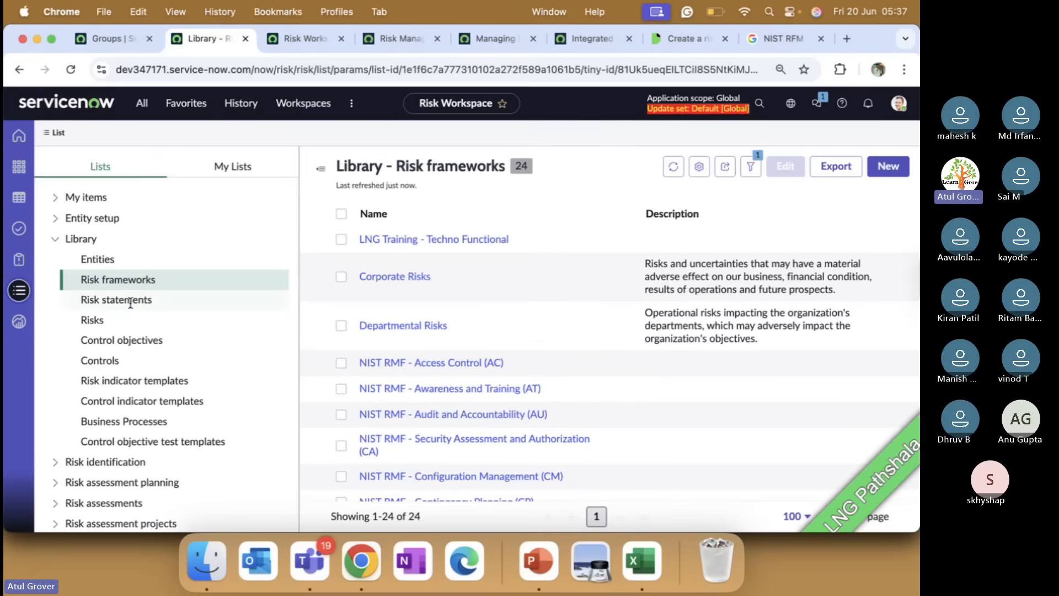
left_click(130, 302)
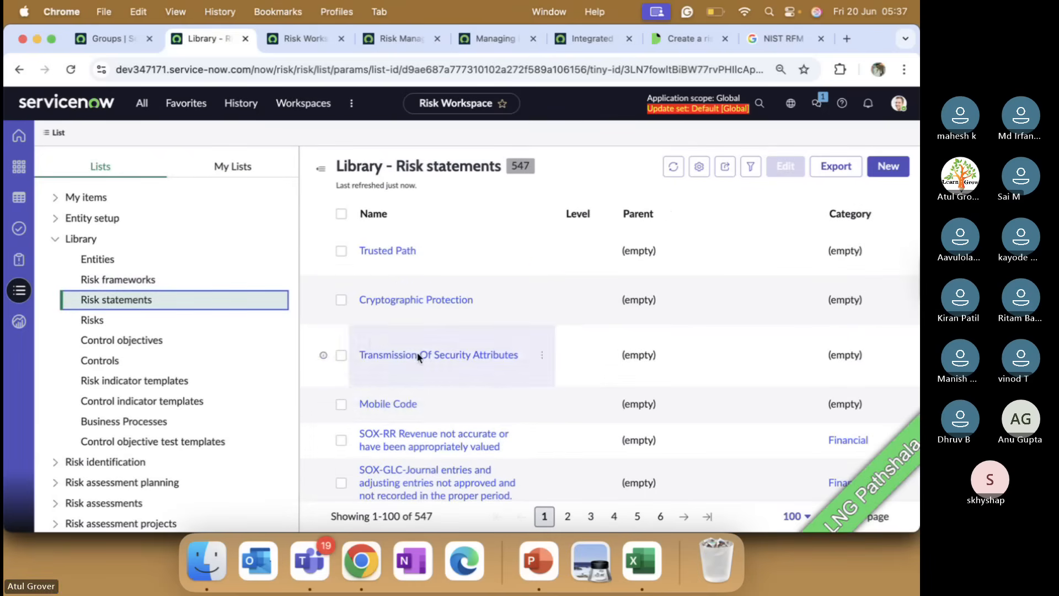
scroll(458, 384, "down", 1)
scroll(459, 385, "down", 10)
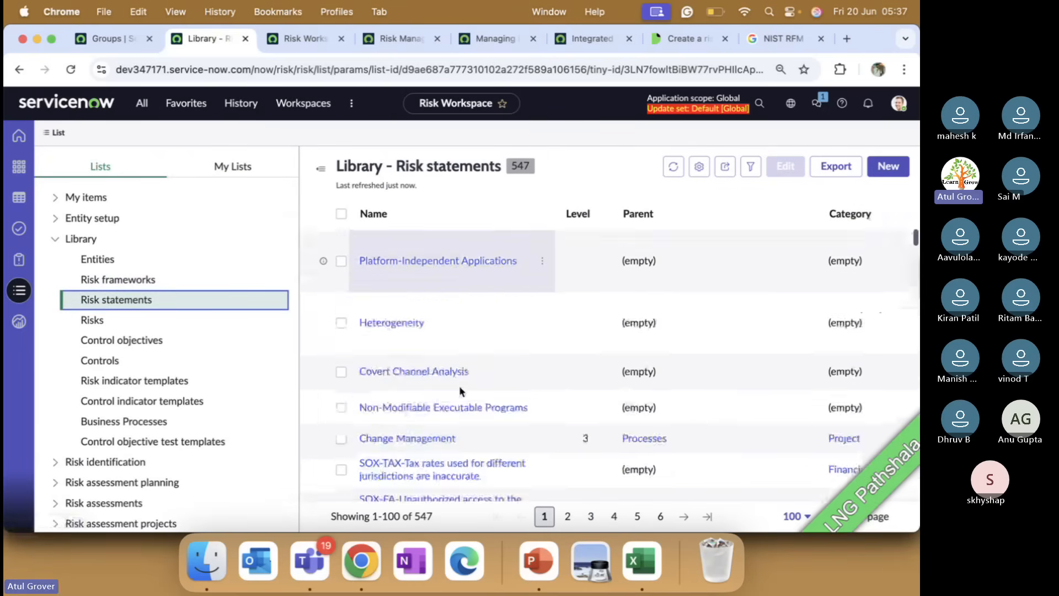
scroll(461, 391, "down", 5)
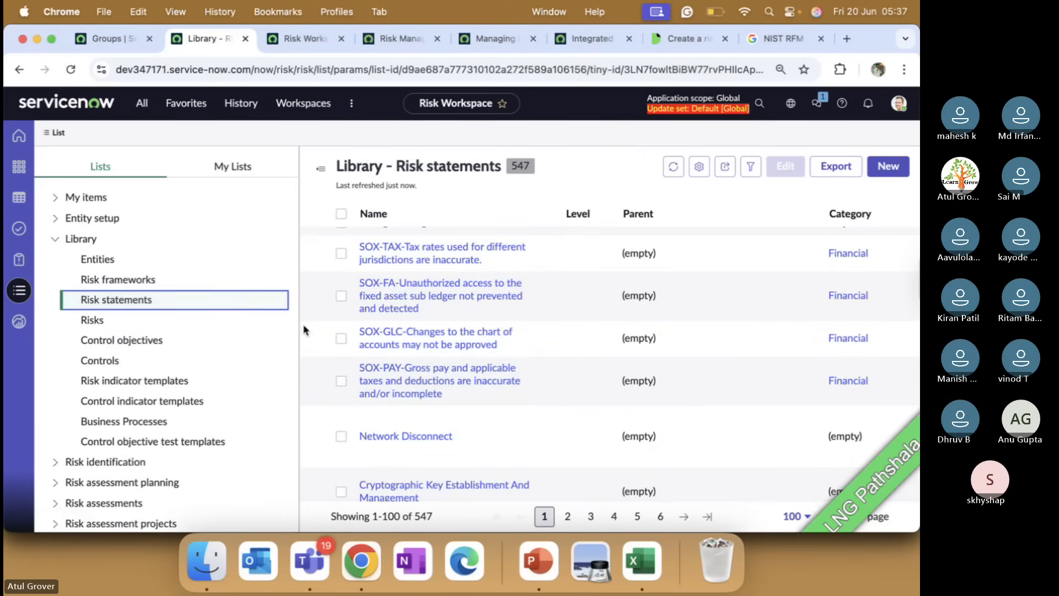
scroll(469, 373, "down", 5)
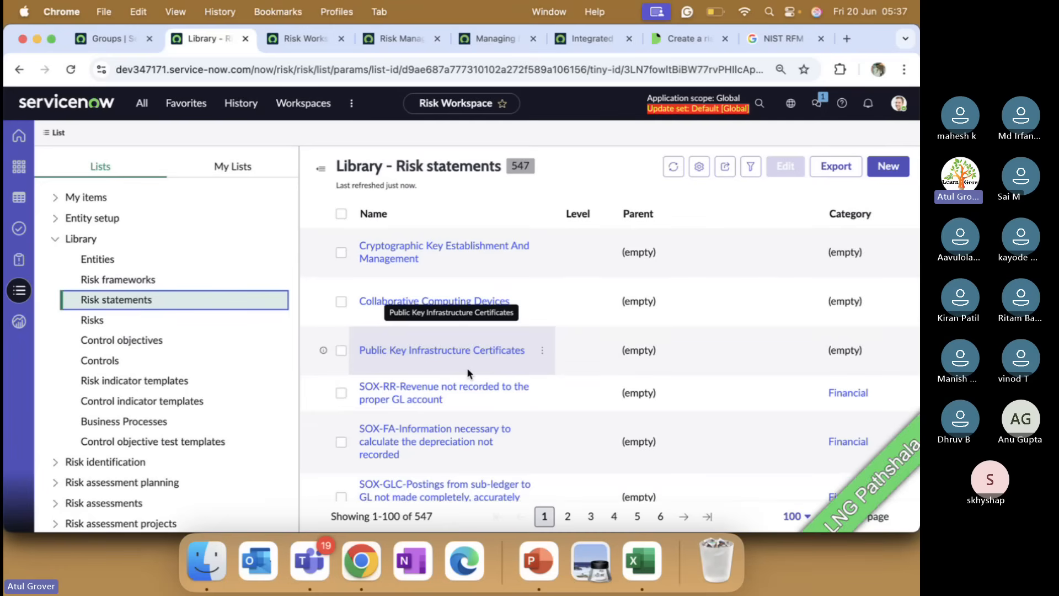
scroll(467, 367, "down", 8)
scroll(466, 367, "down", 3)
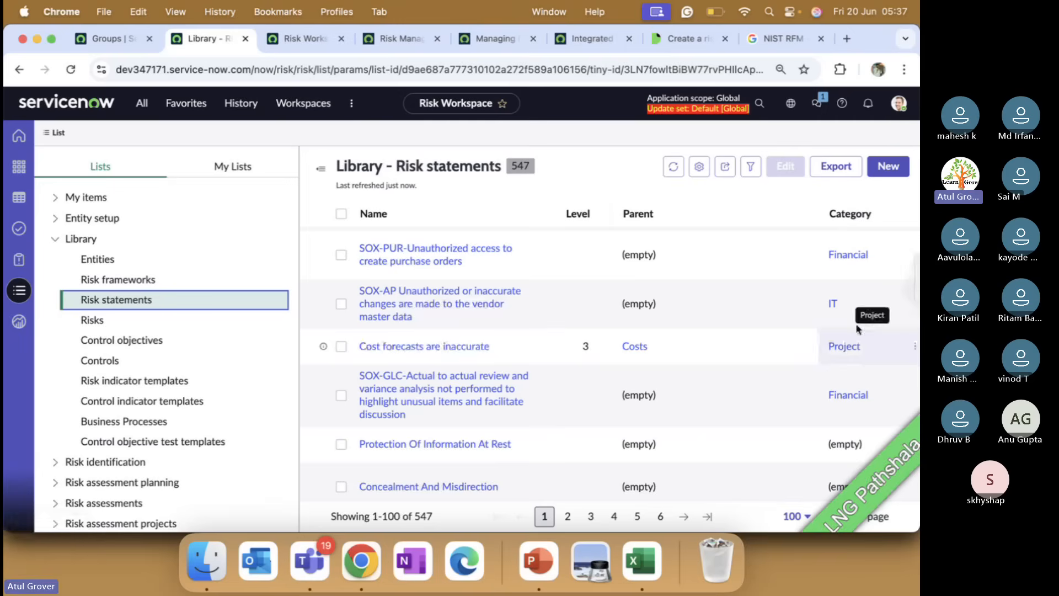
scroll(473, 403, "down", 2)
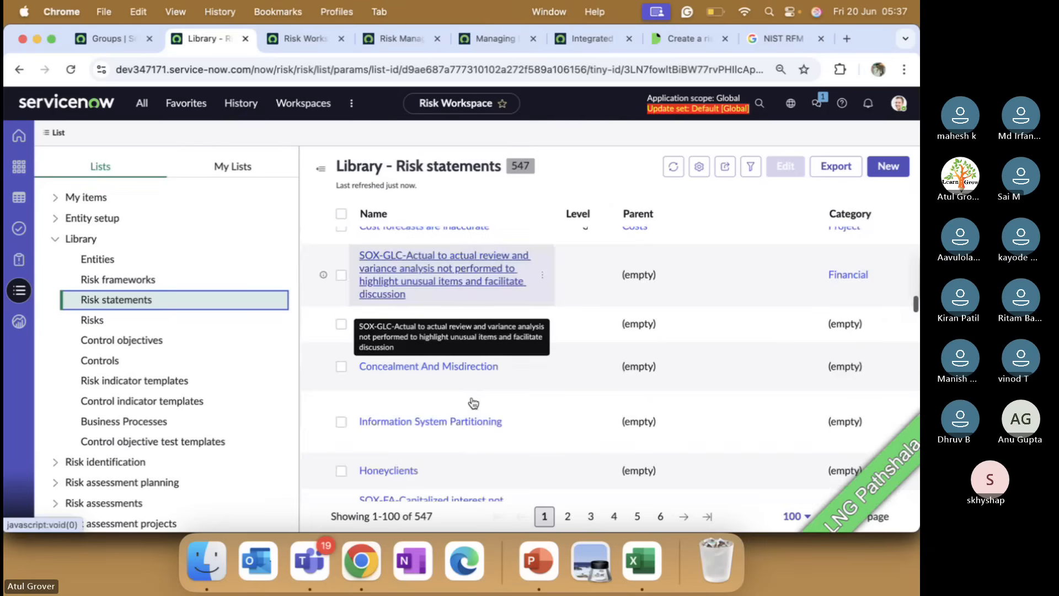
scroll(472, 400, "down", 3)
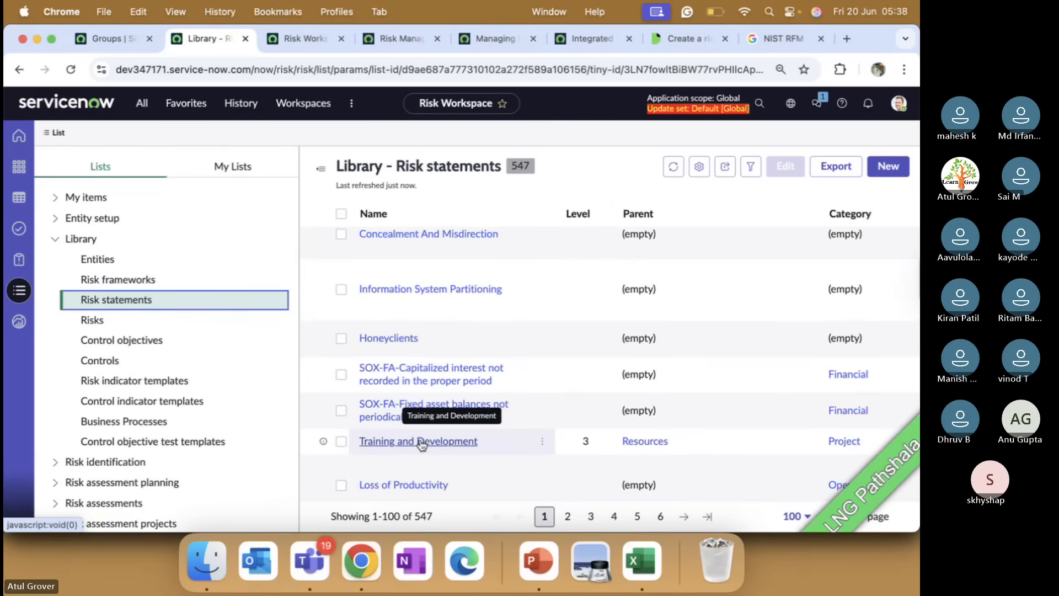
Open the Training and Development statement and review its Details, More sections and 4 linked risks.
left_click(422, 441)
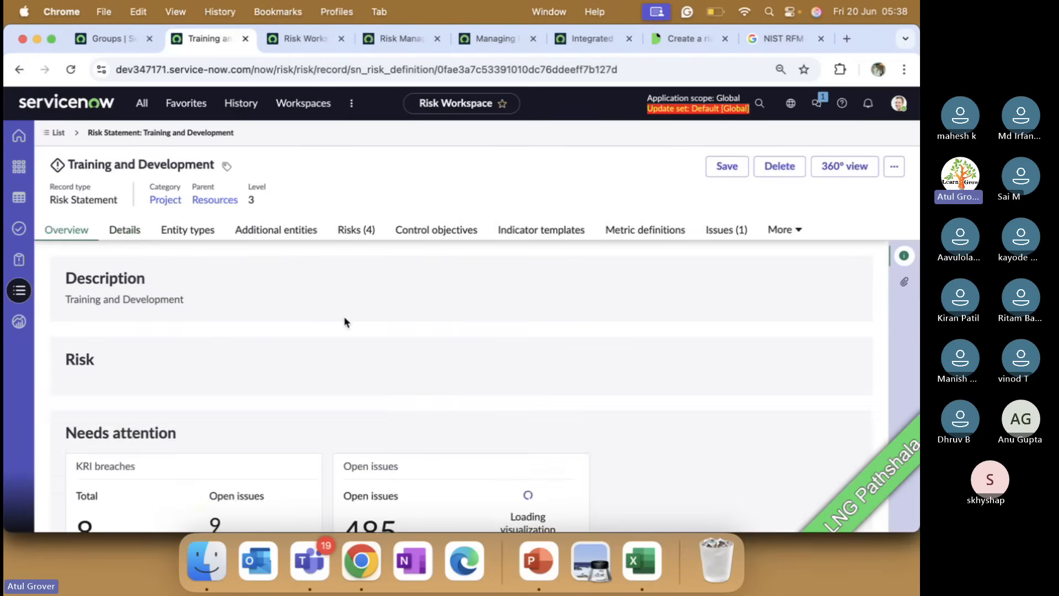
left_click(127, 229)
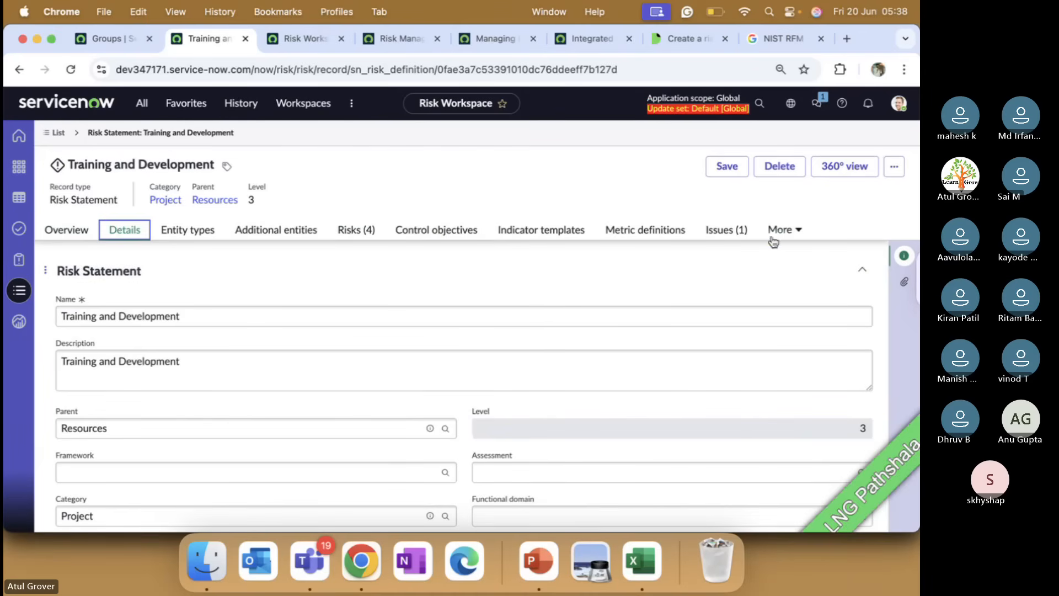
left_click(792, 234)
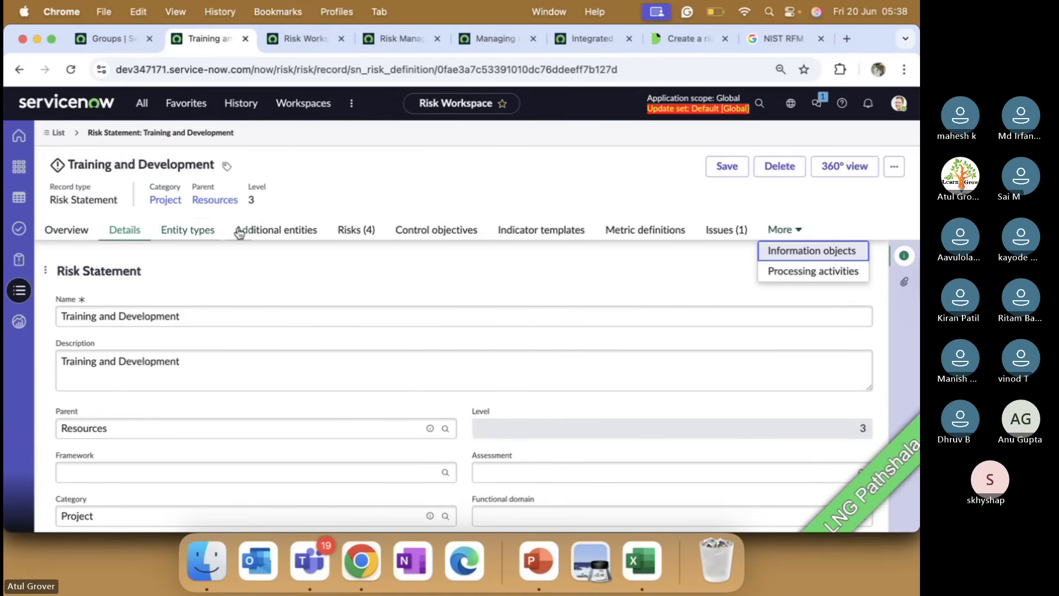
left_click(366, 232)
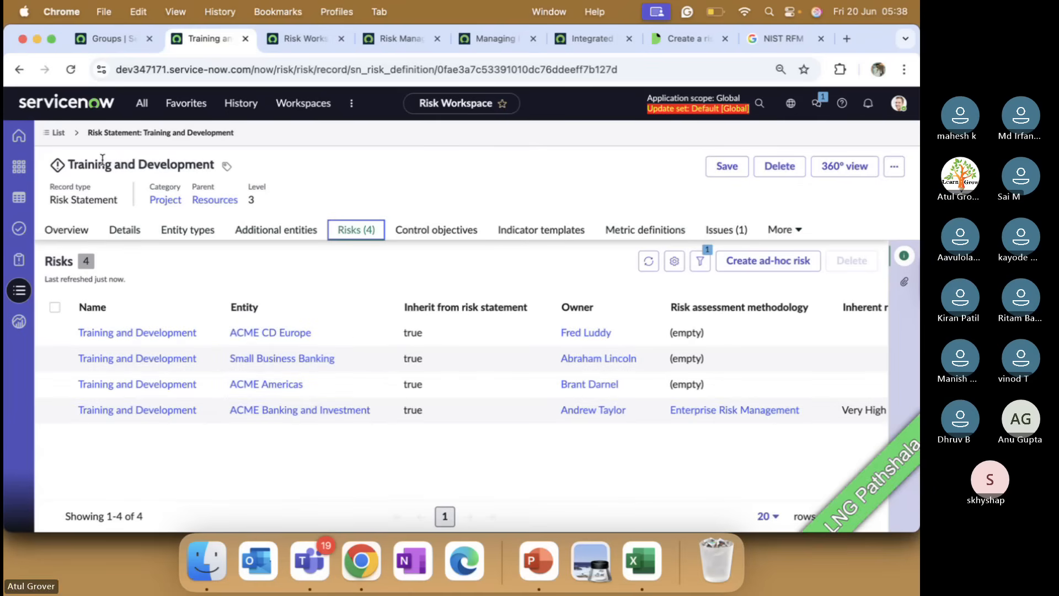
left_click_drag(105, 163, 202, 177)
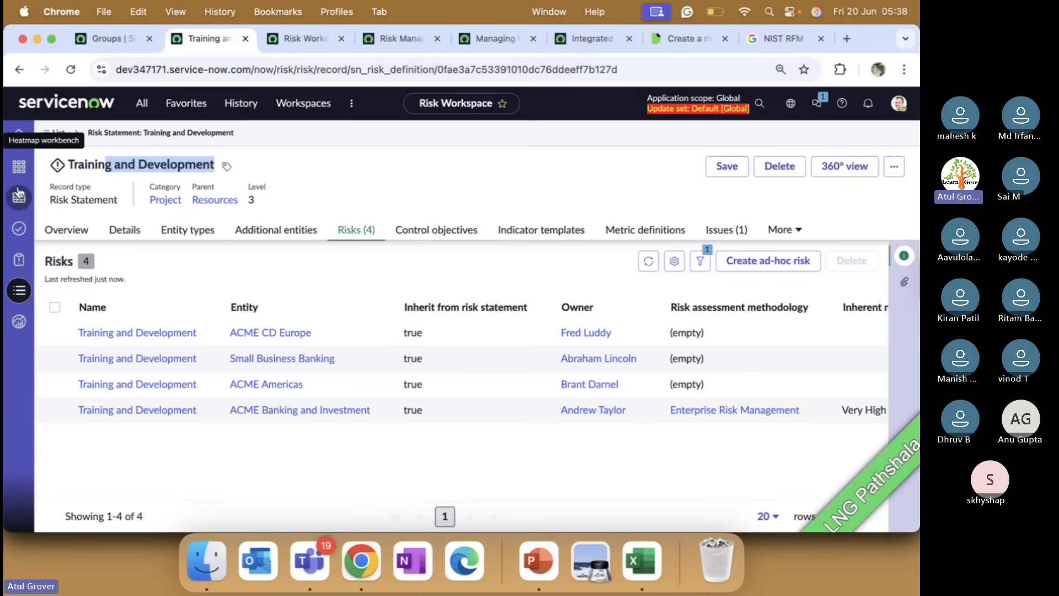
Open the LNG Training - Techno Functional framework's Risk statements list.
left_click(18, 293)
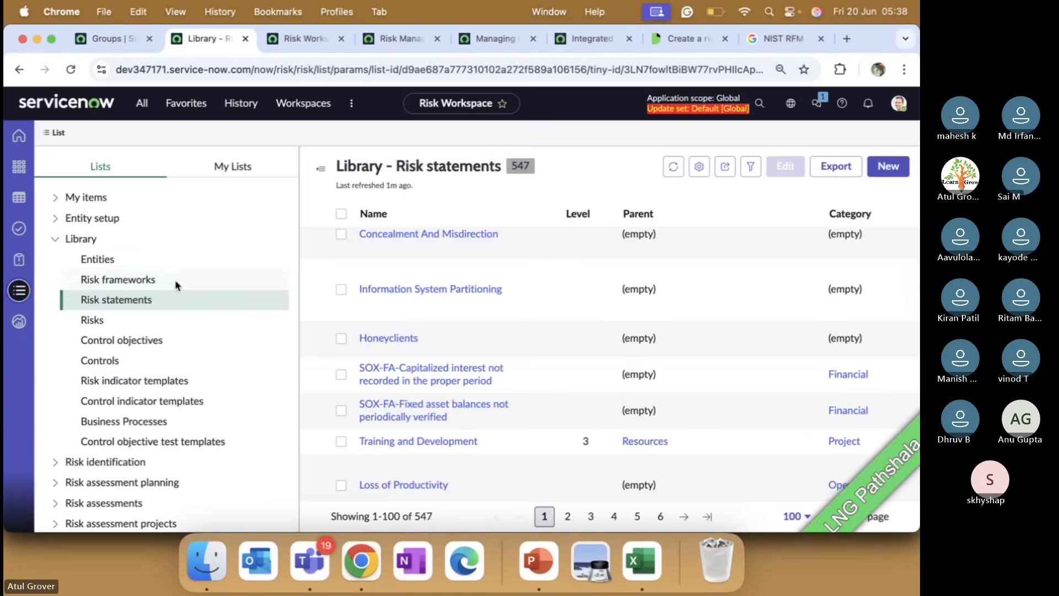
left_click(119, 282)
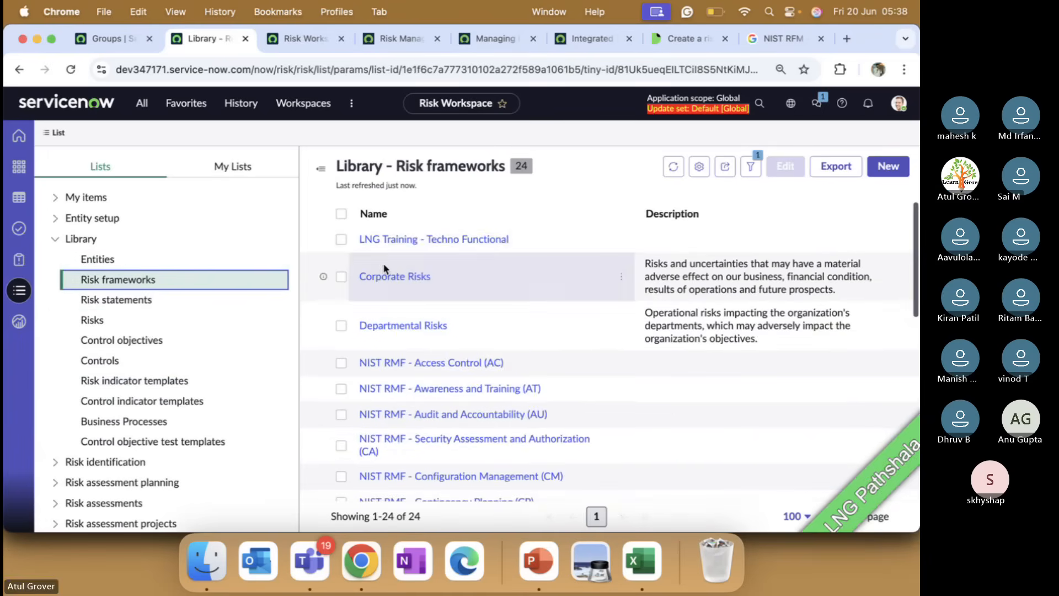
left_click(417, 240)
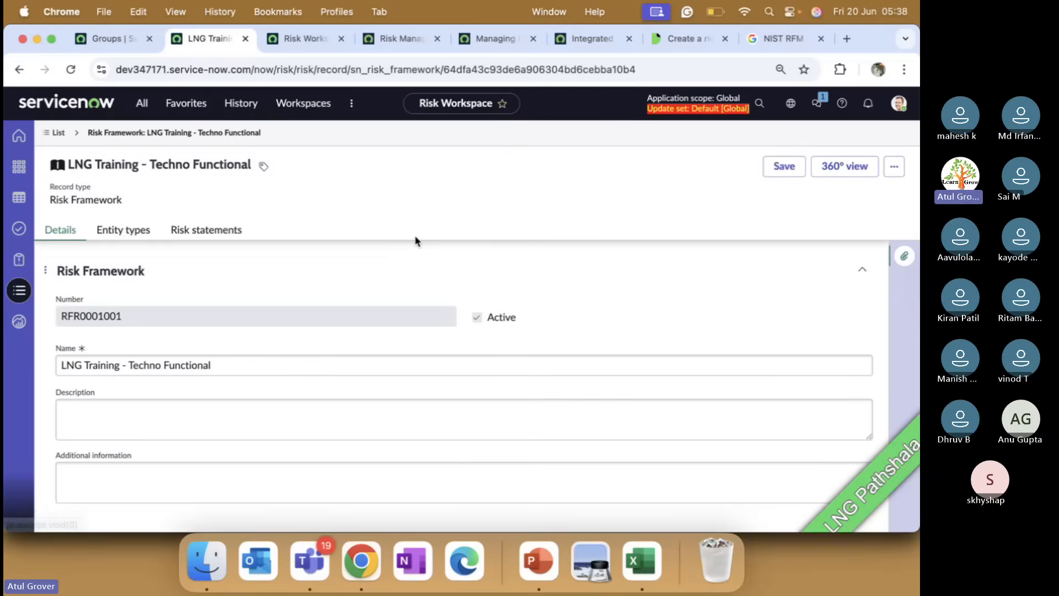
left_click(220, 231)
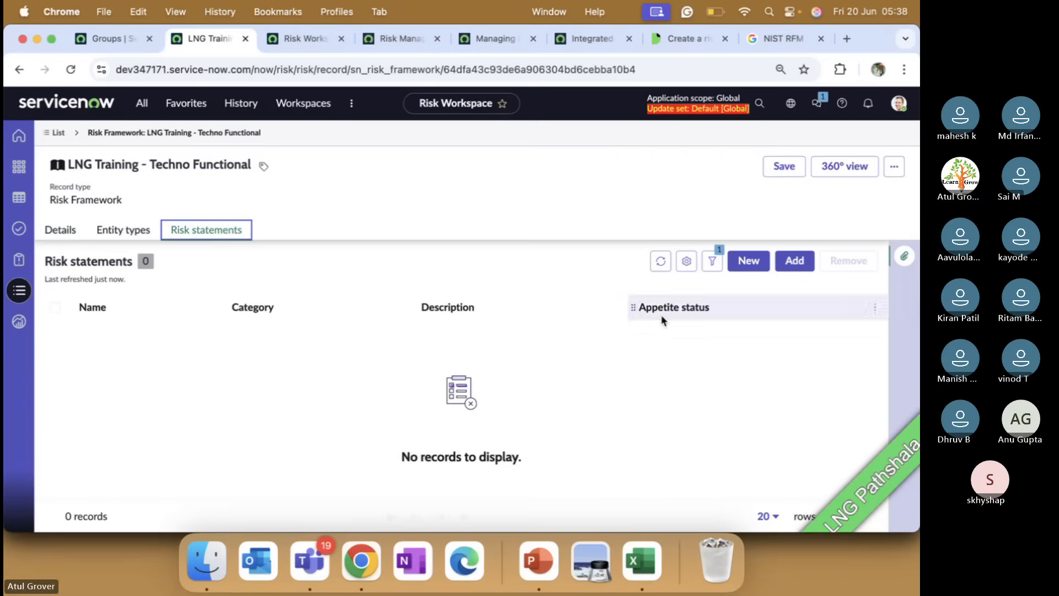
Filter names by 'change', add 'Lack of change management system', and start a new risk statement.
left_click(795, 263)
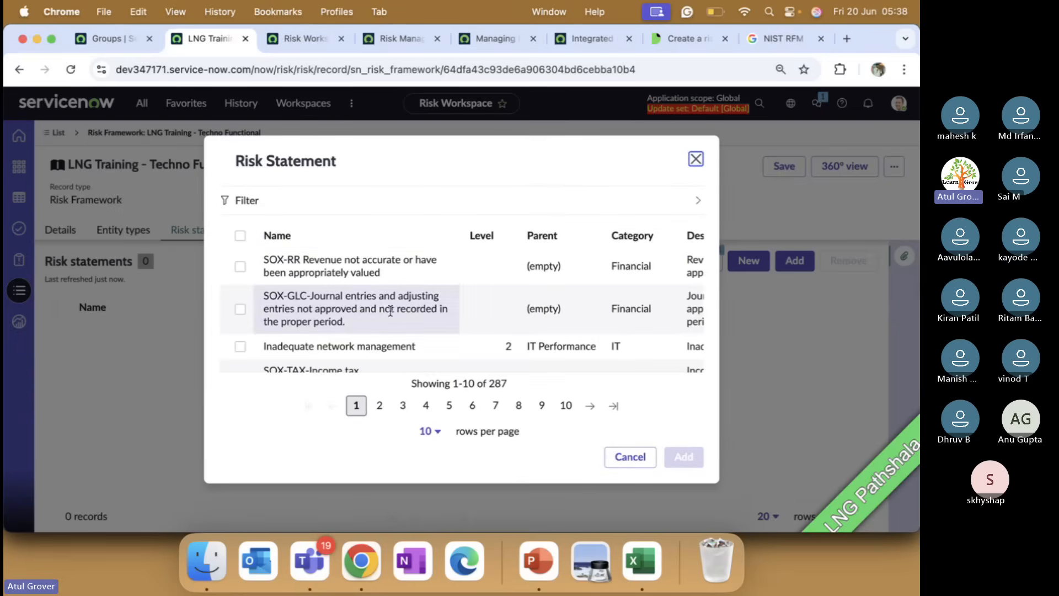
left_click(446, 236)
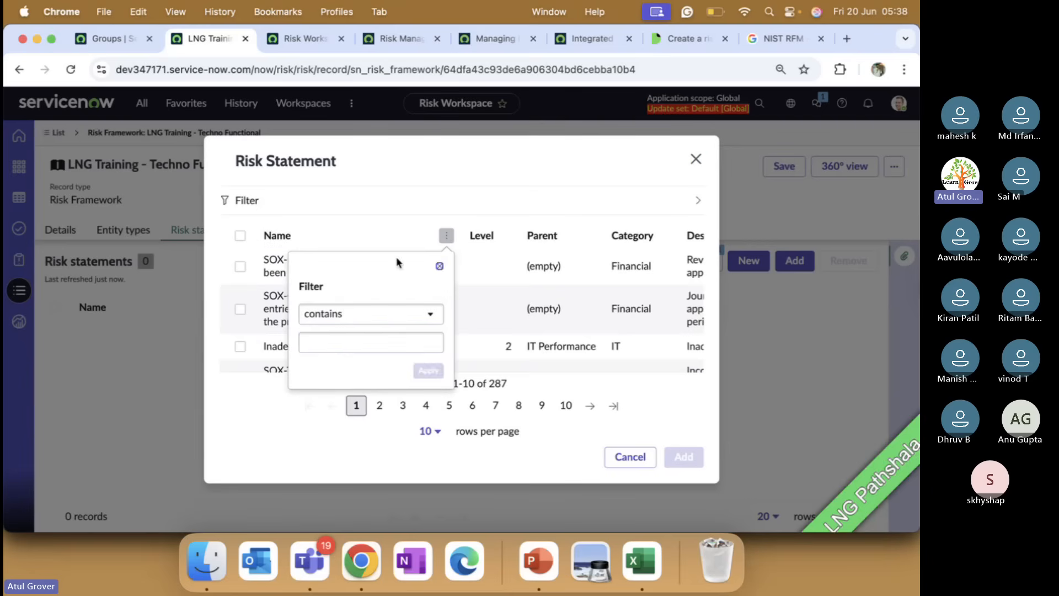
left_click(342, 340)
type("change")
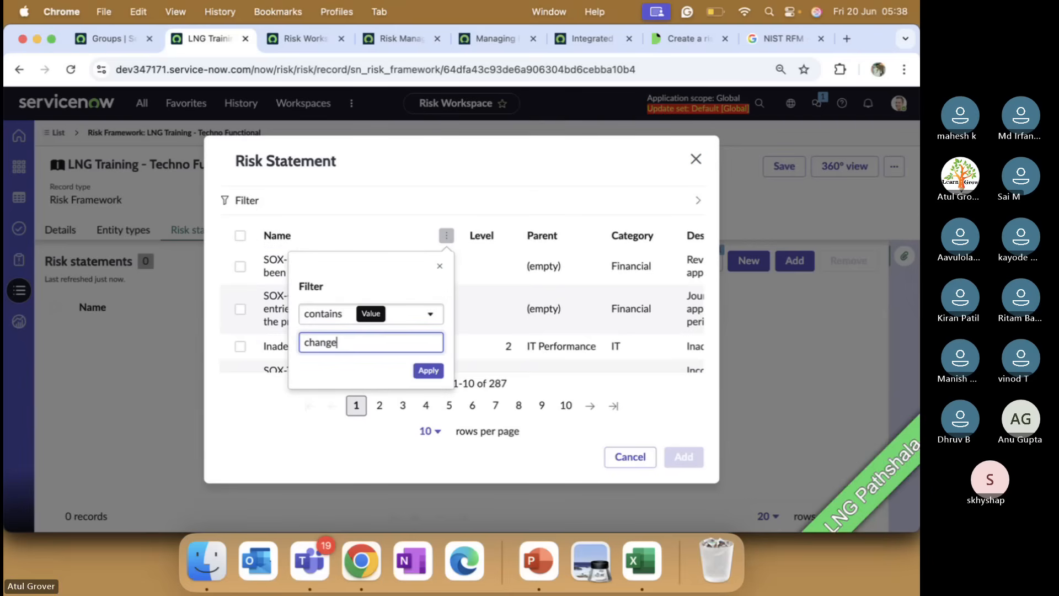
left_click(428, 370)
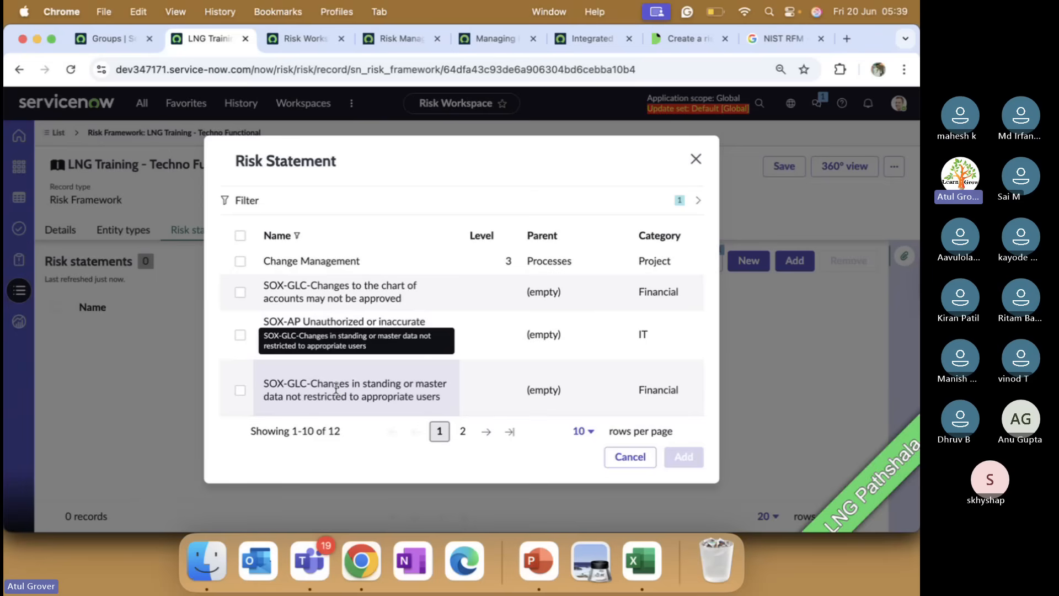
scroll(336, 388, "down", 3)
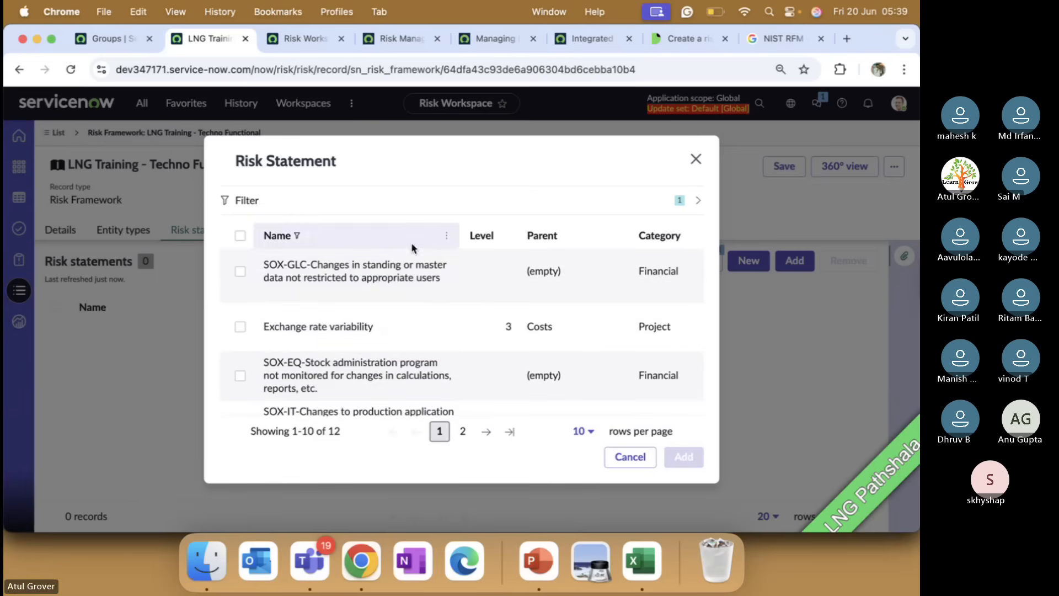
scroll(399, 339, "down", 3)
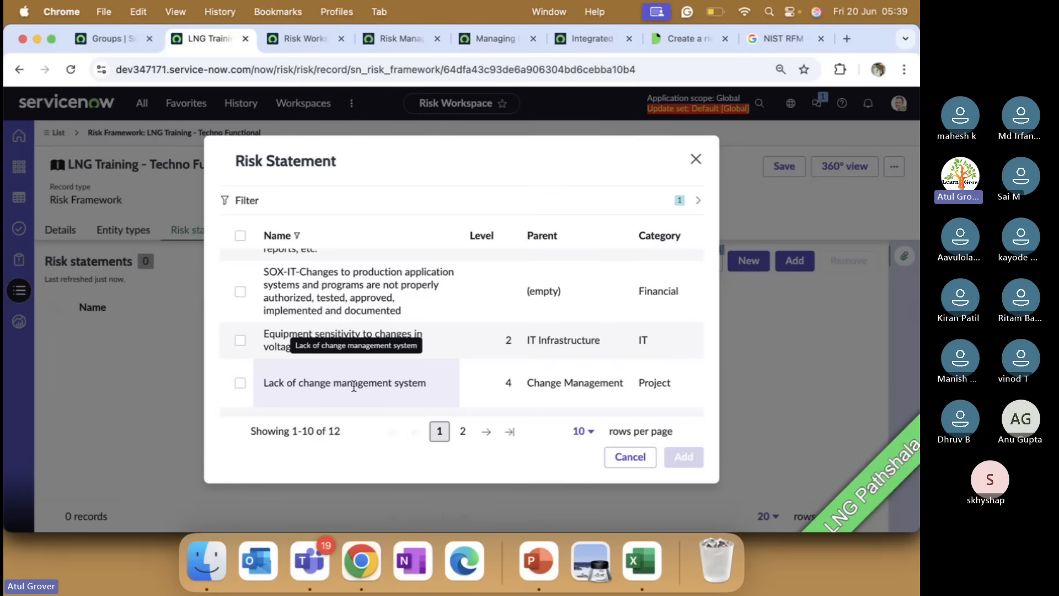
scroll(354, 386, "down", 5)
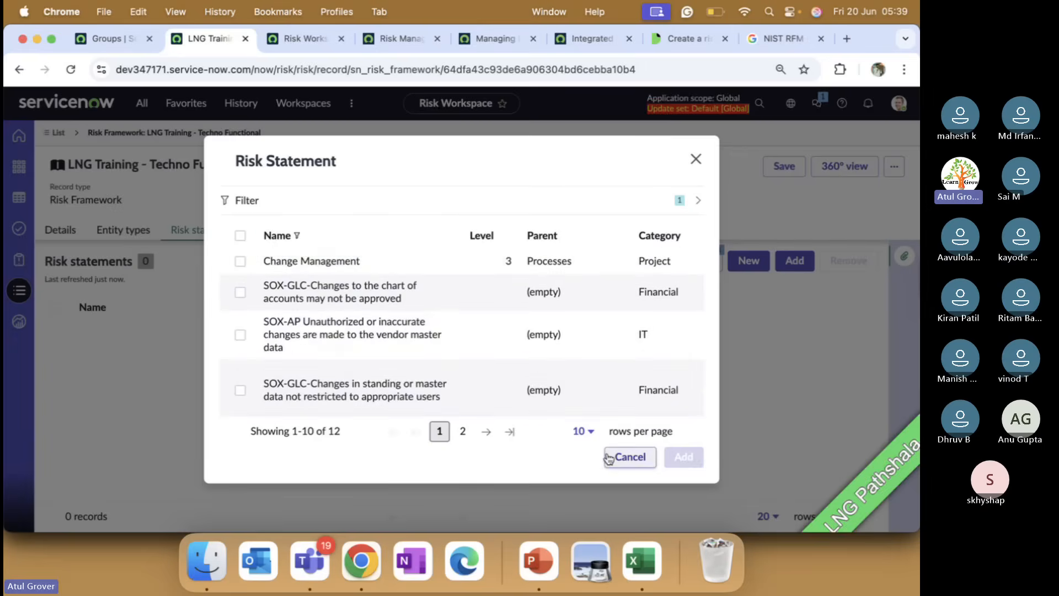
scroll(468, 383, "down", 5)
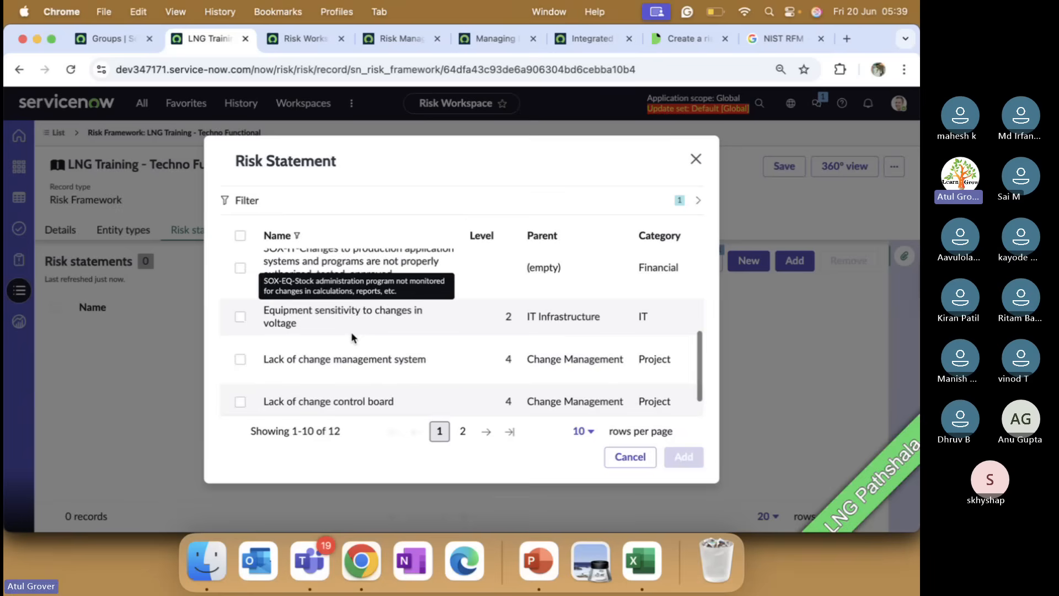
left_click(240, 355)
left_click(674, 463)
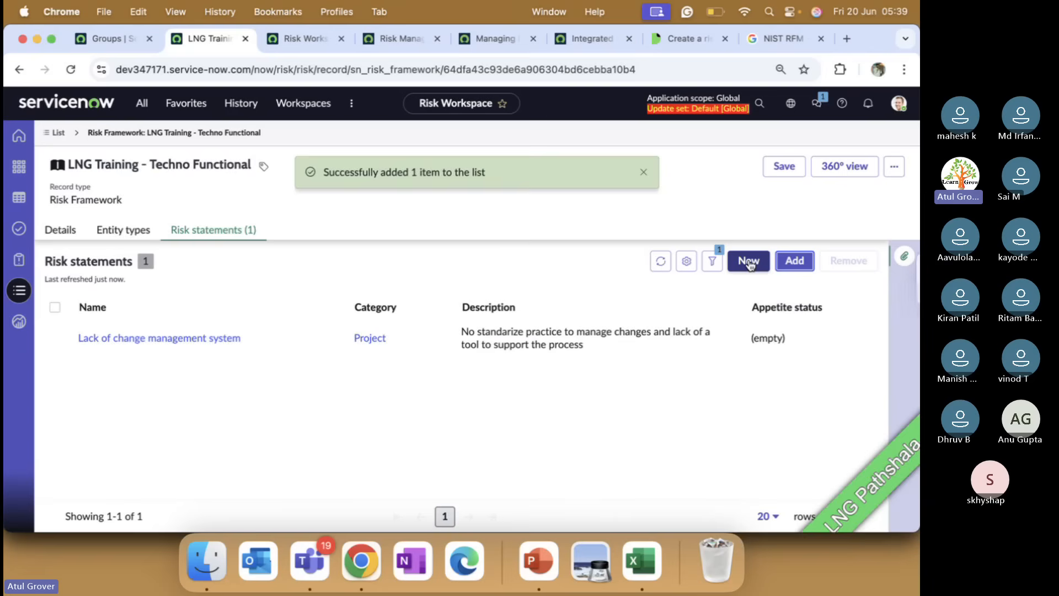
left_click(748, 261)
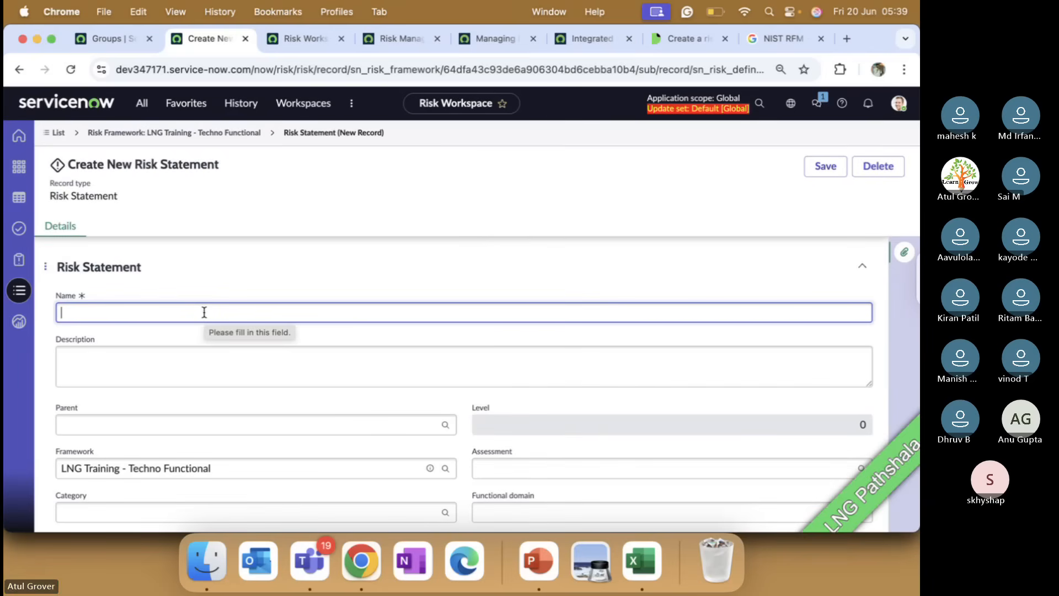
Name the new risk statement 'Delay in Joining Class', then switch to the PowerPoint definitions slide.
type("Dleay in")
key("BackSpace")
key("BackSpace")
key("BackSpace")
key("BackSpace")
key("BackSpace")
key("BackSpace")
key("BackSpace")
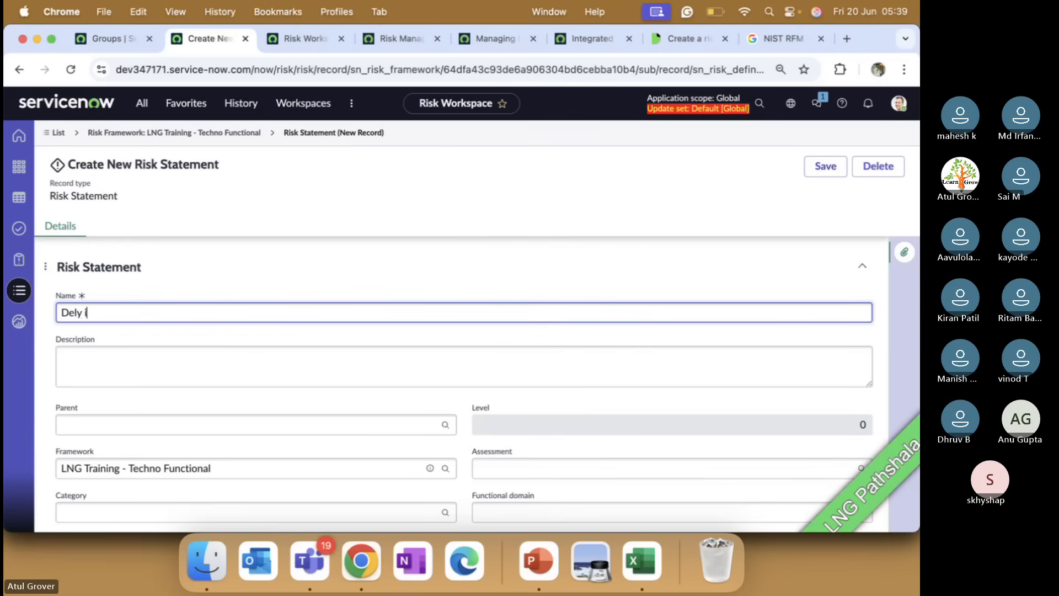
type("elay in")
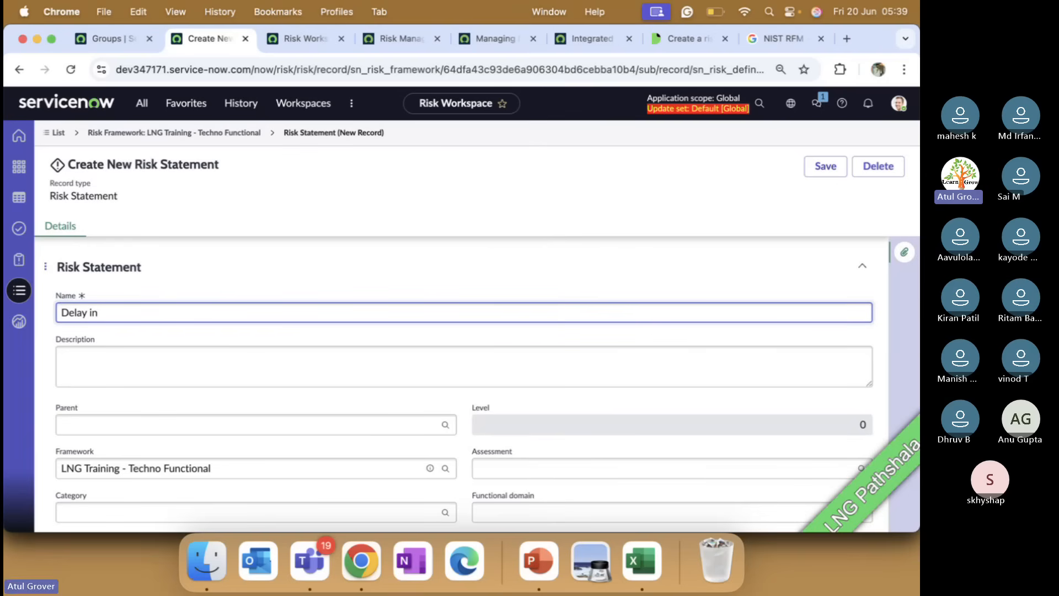
type(" Joining G")
key("BackSpace")
key("BackSpace")
key("BackSpace")
key("BackSpace")
type("ng Cals")
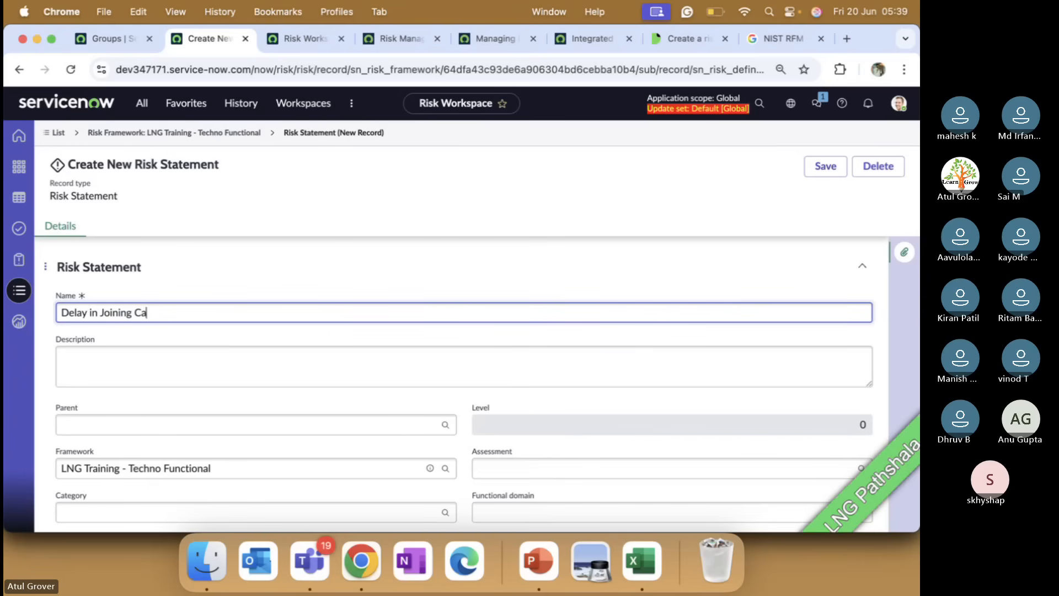
key("BackSpace")
type("lass")
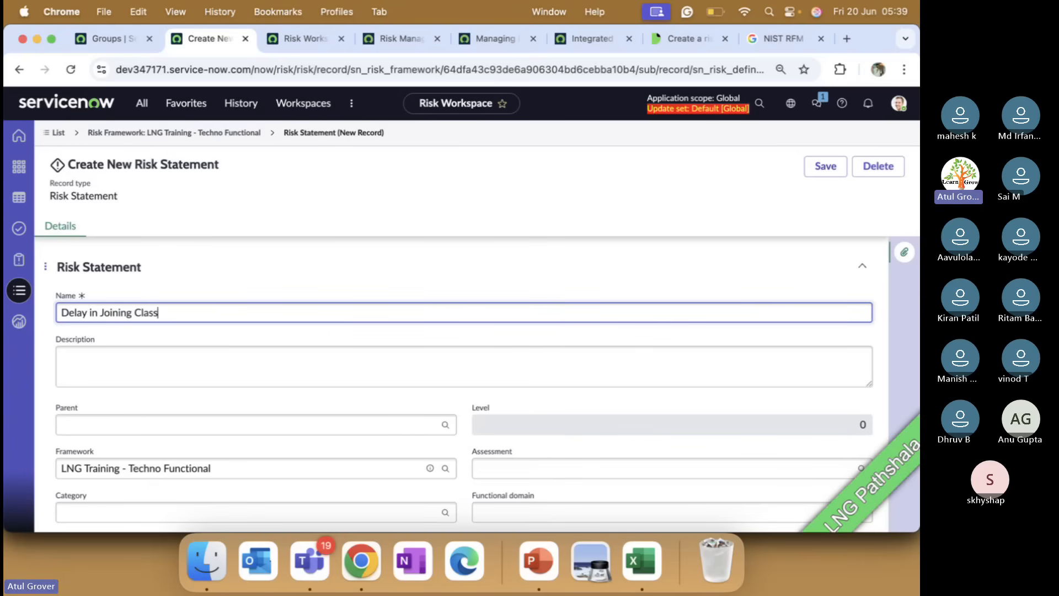
key("super+Tab")
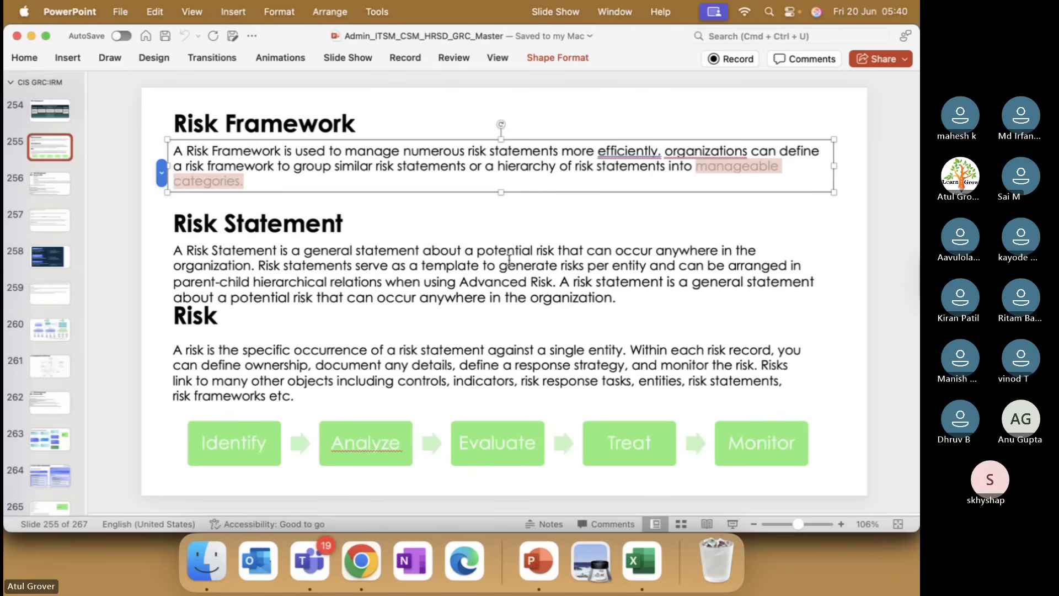
Return to the ServiceNow risk statement form and place the cursor in Description.
key("super+Tab")
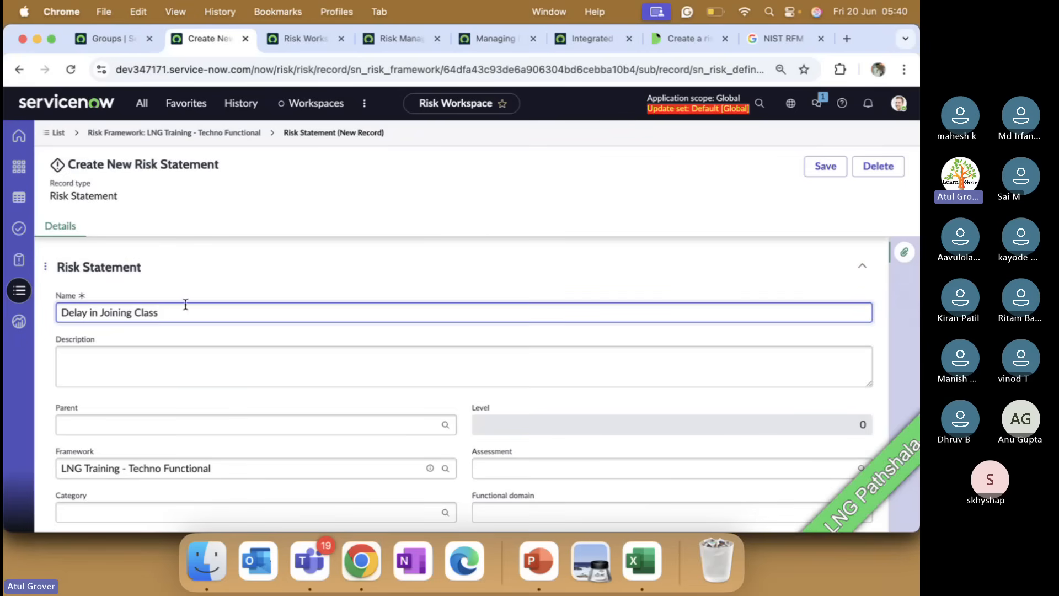
left_click(171, 368)
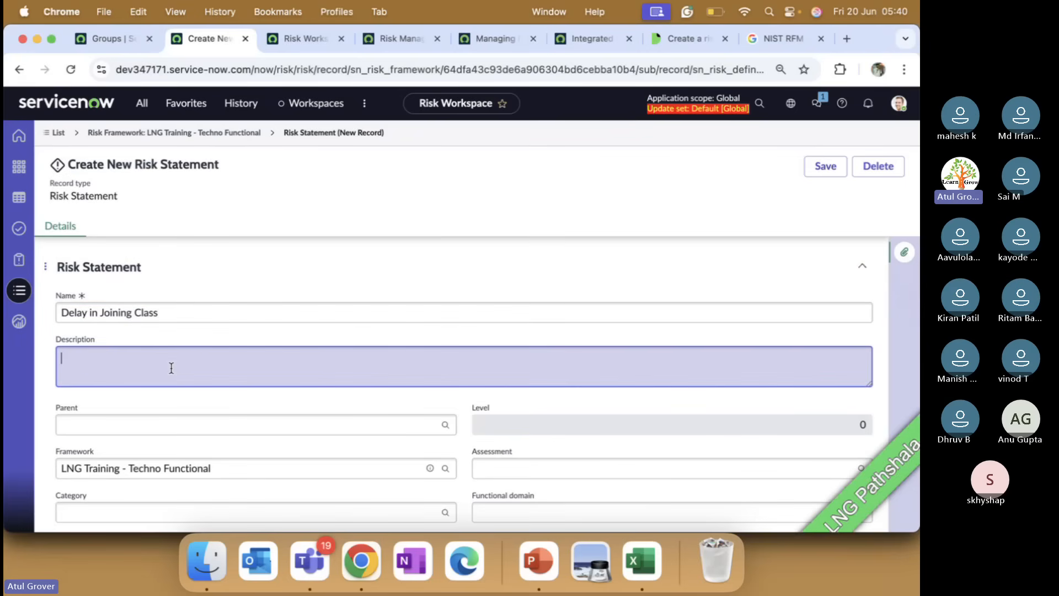
Enter the description 'Joining late may cause delay in close of course'.
type("Joining late may caus")
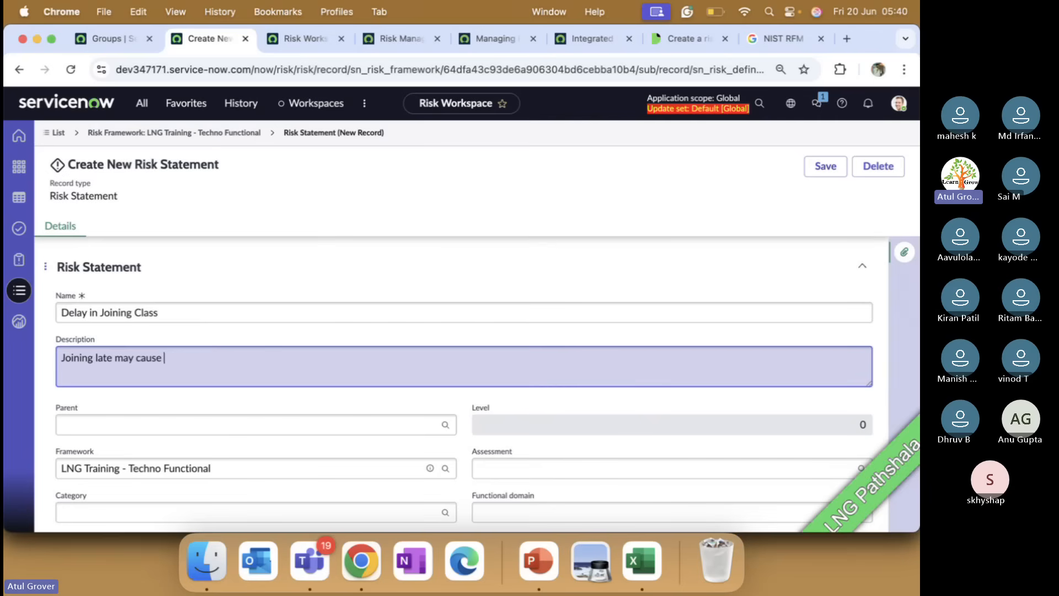
type("e clso")
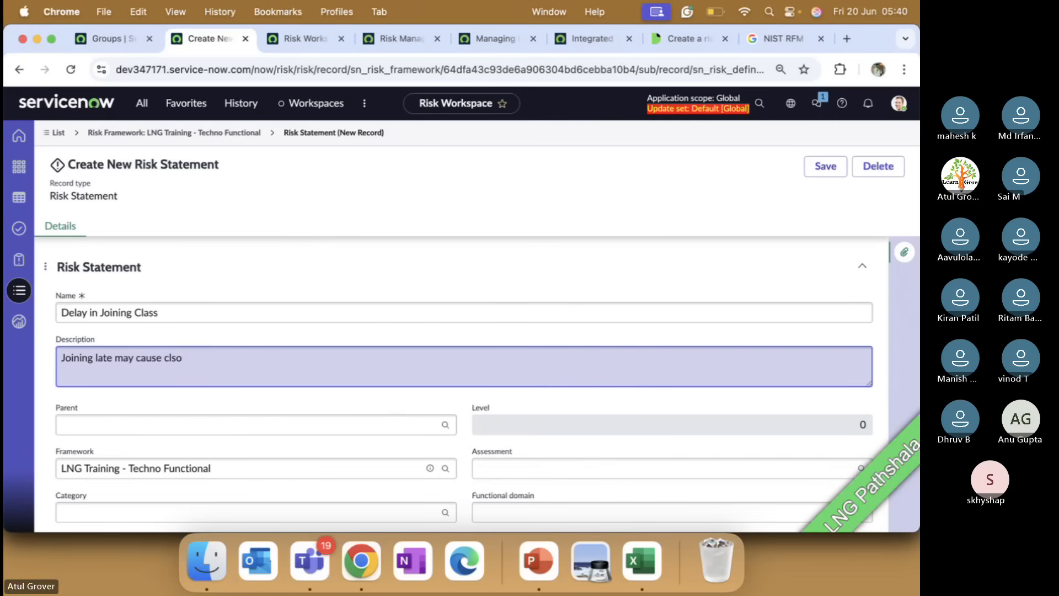
type("dela")
key("BackSpace")
key("BackSpace")
key("BackSpace")
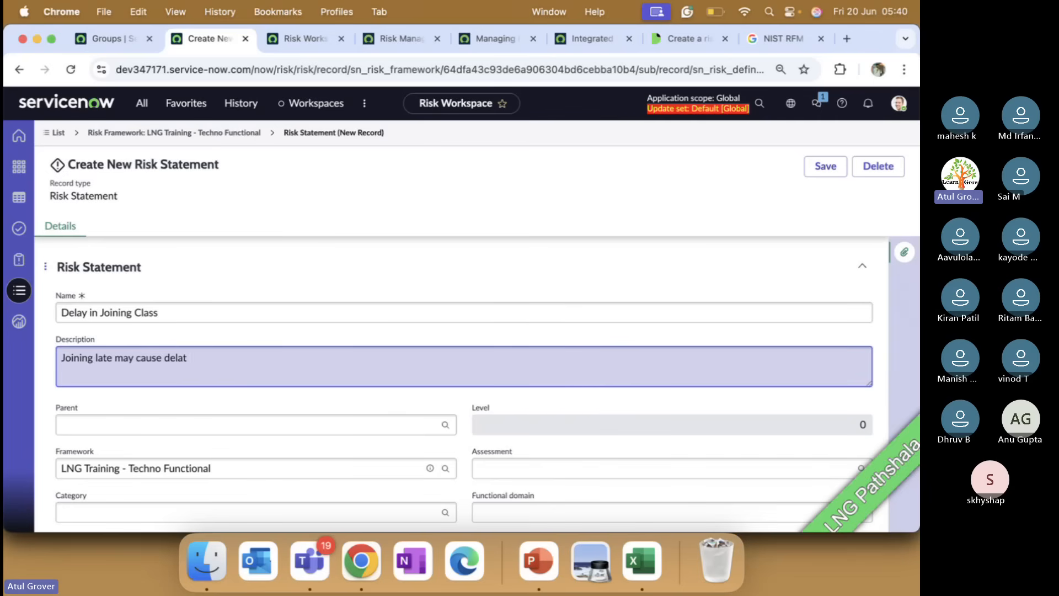
type("y incl")
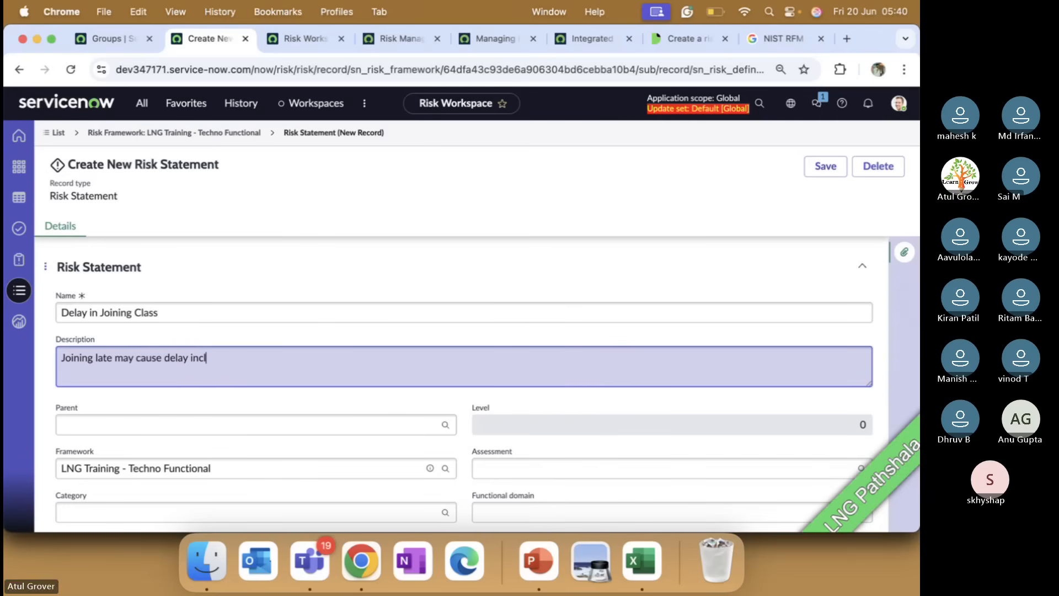
key("BackSpace")
type("close of course")
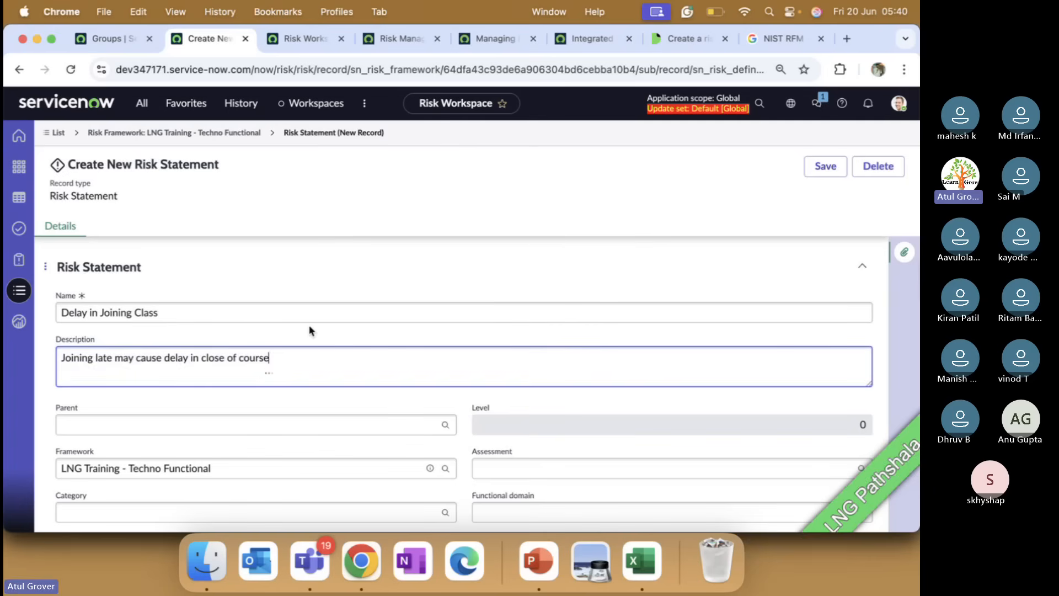
scroll(312, 326, "down", 5)
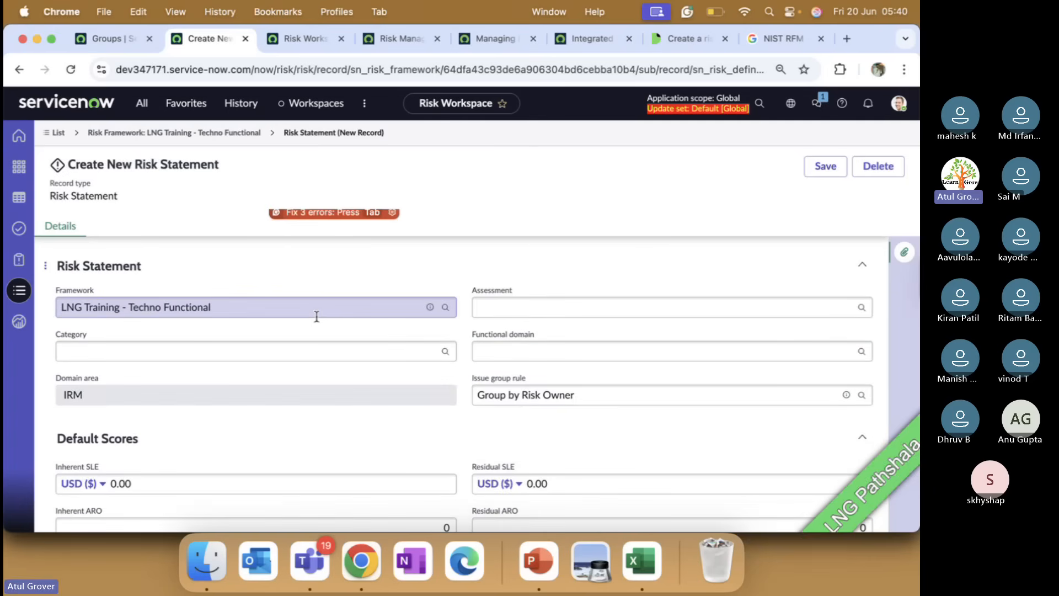
scroll(316, 317, "up", 3)
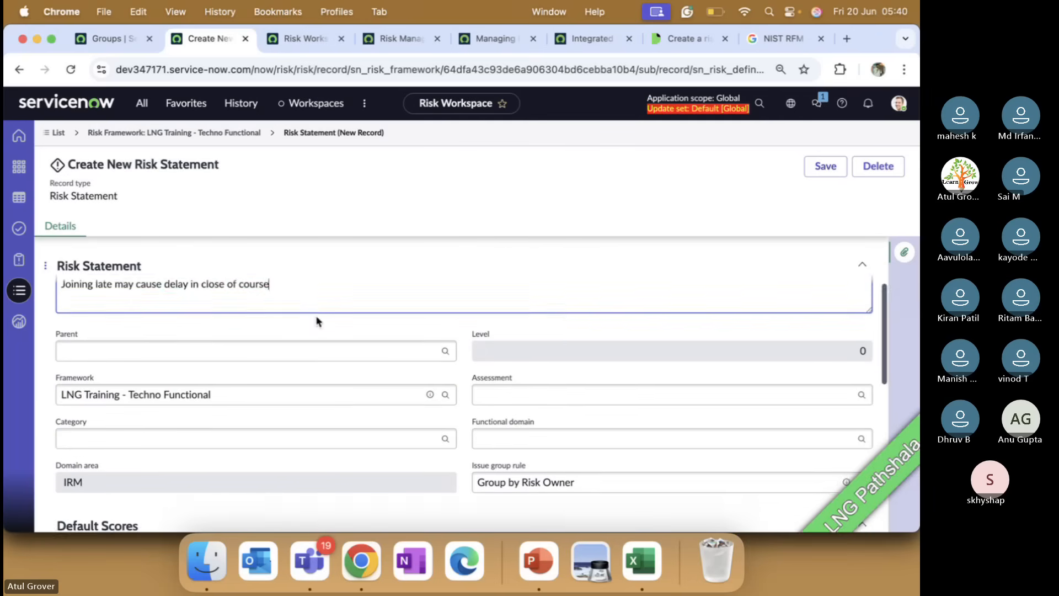
left_click(149, 359)
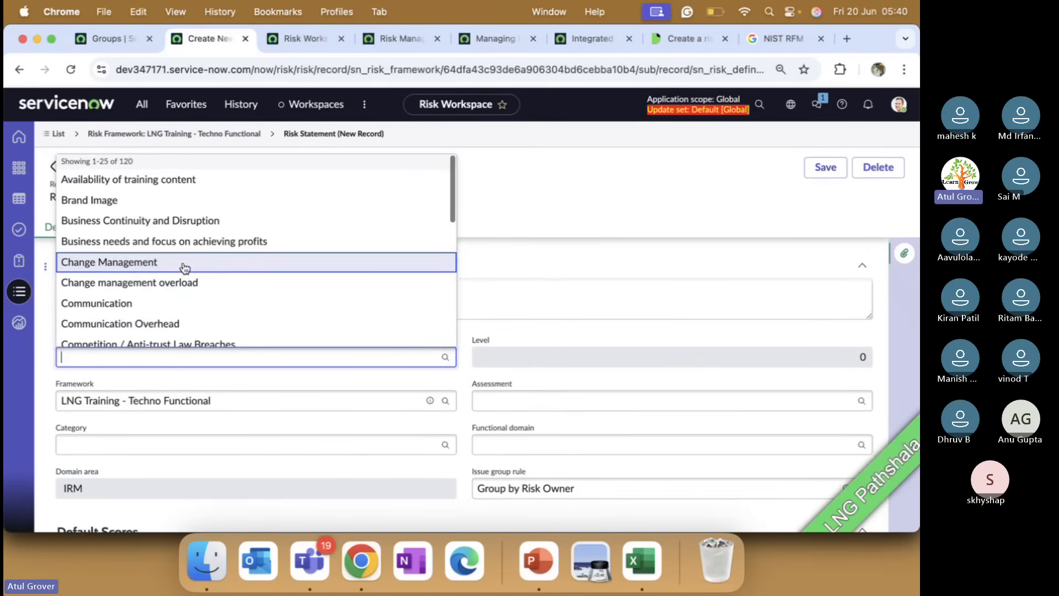
Pick Employee Skill & Training as the parent risk statement.
scroll(184, 267, "down", 2)
scroll(184, 267, "down", 5)
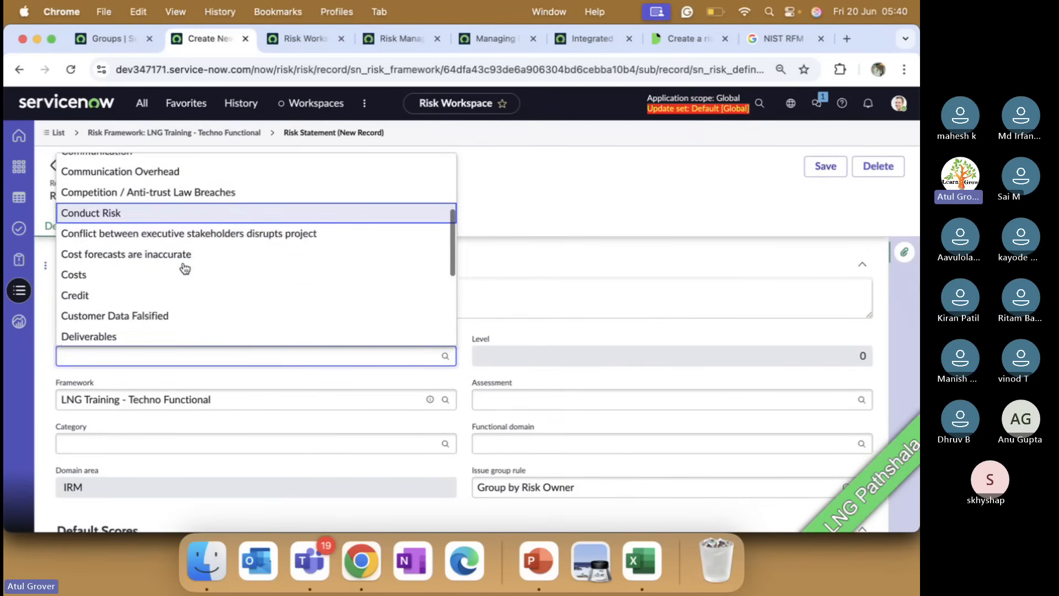
scroll(184, 268, "down", 2)
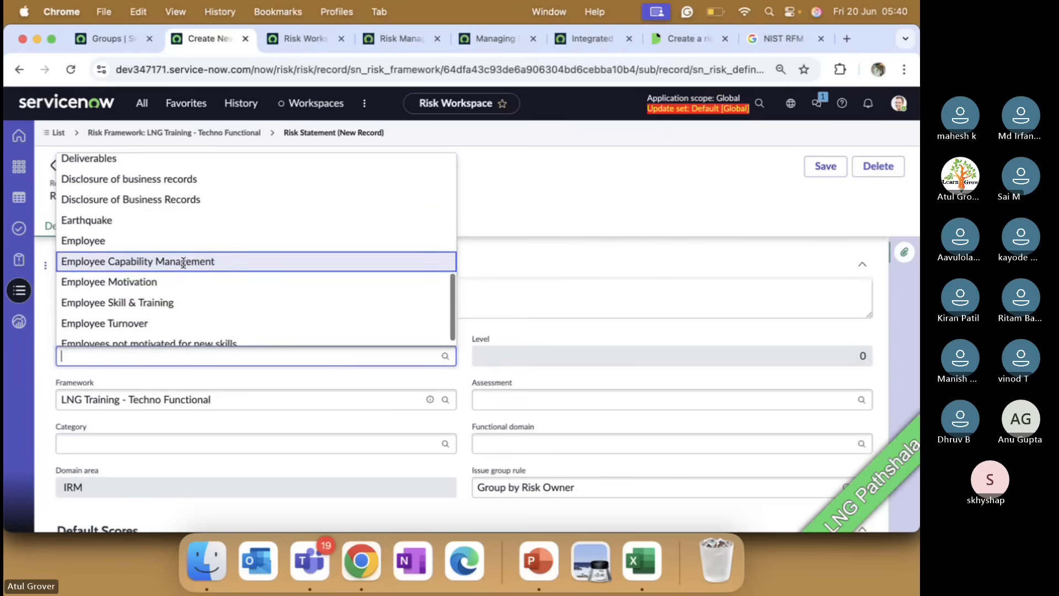
scroll(185, 268, "up", 1)
scroll(185, 259, "up", 1)
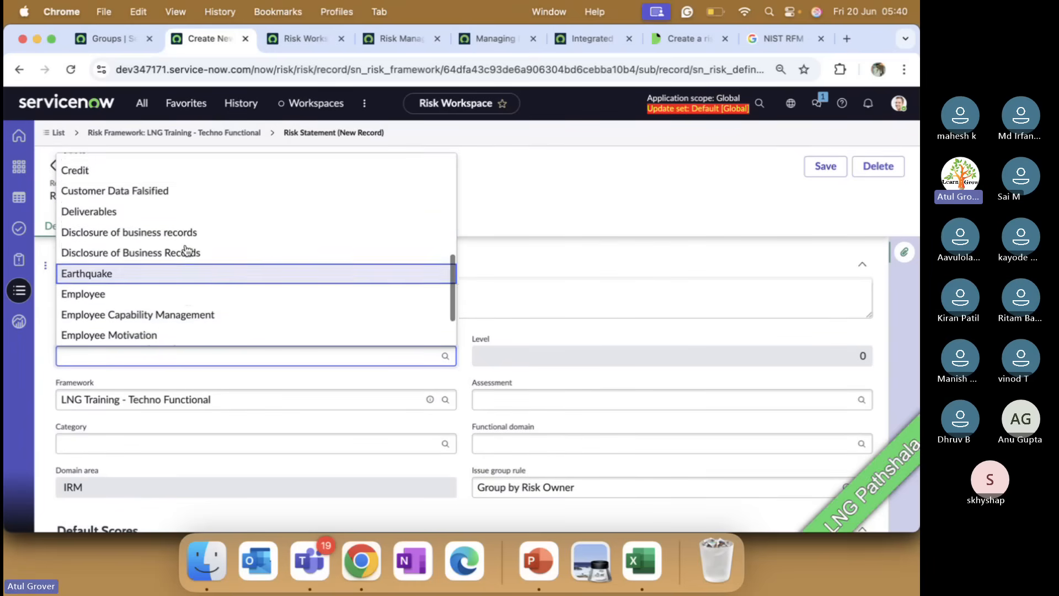
scroll(185, 251, "down", 2)
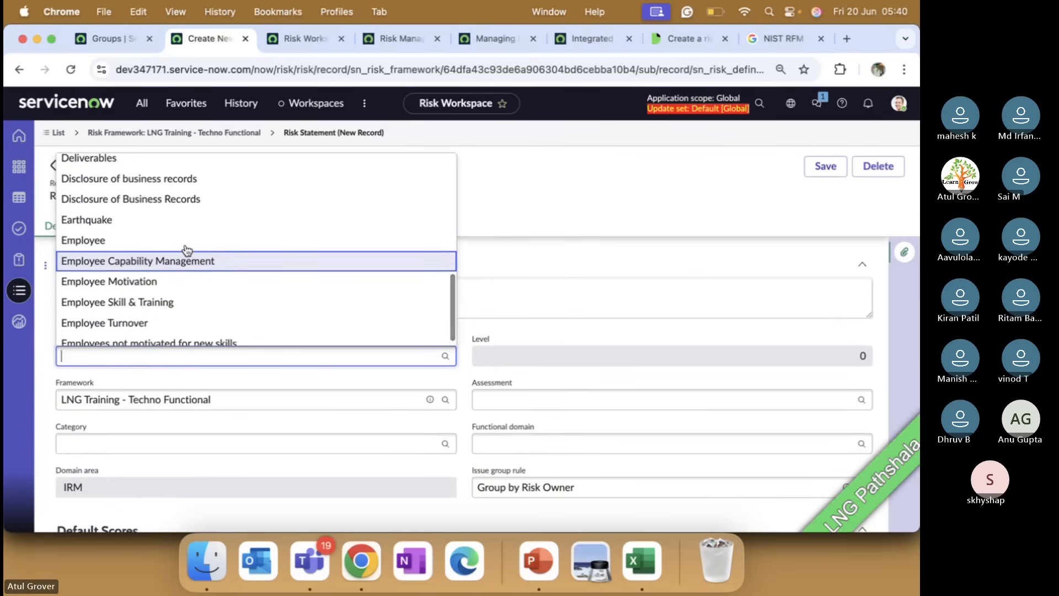
left_click(139, 303)
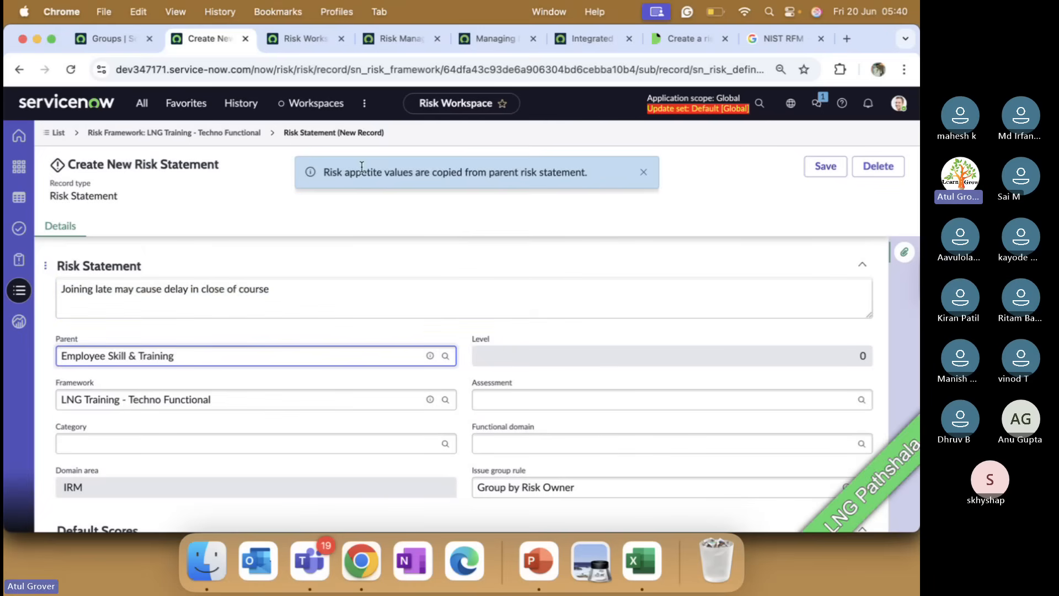
Clear the Parent field so the risk statement has no parent.
left_click_drag(325, 172, 457, 185)
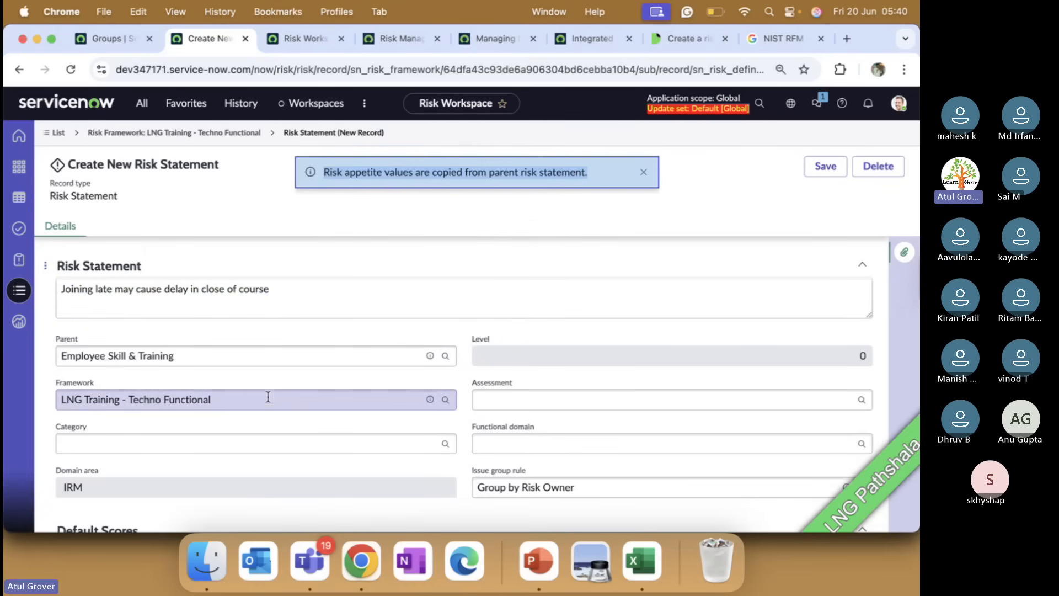
left_click(214, 356)
left_click_drag(214, 356, 6, 346)
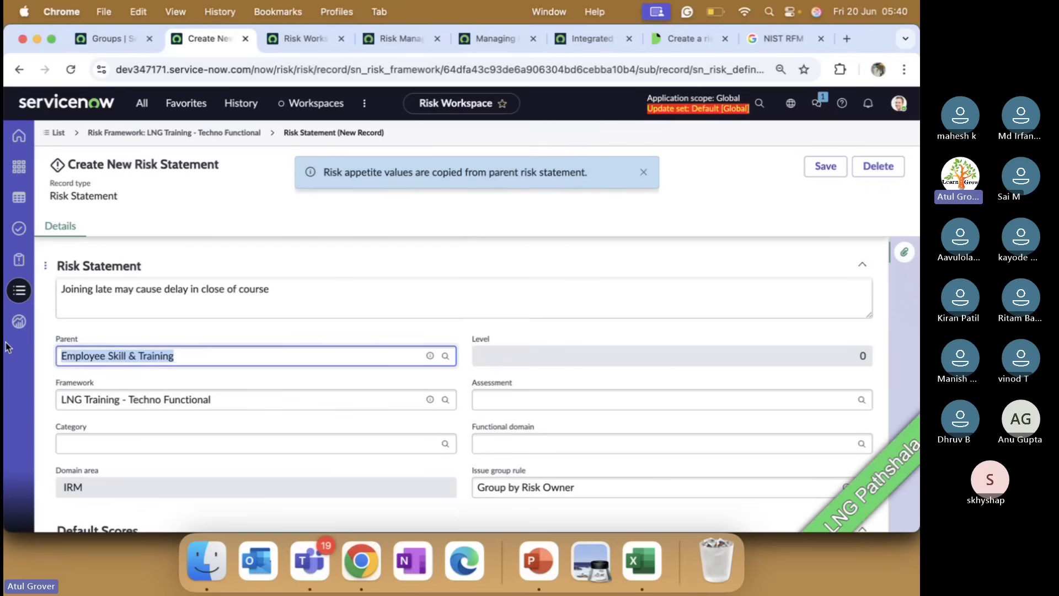
key("BackSpace")
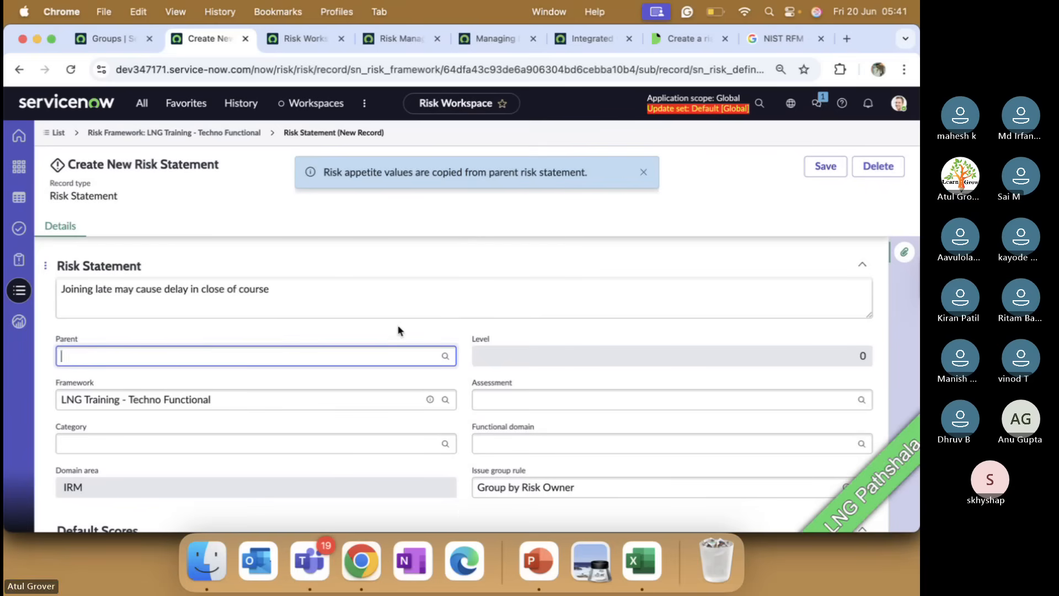
left_click(397, 324)
Choose IT as the risk statement's category and bring up the Assessment lookup list.
left_click(251, 442)
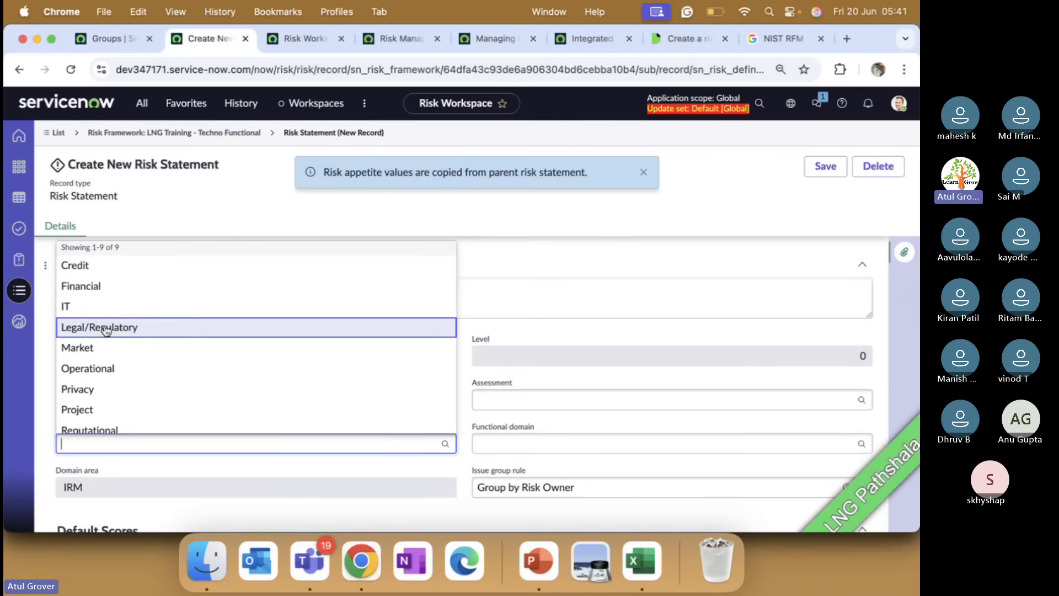
scroll(107, 363, "down", 1)
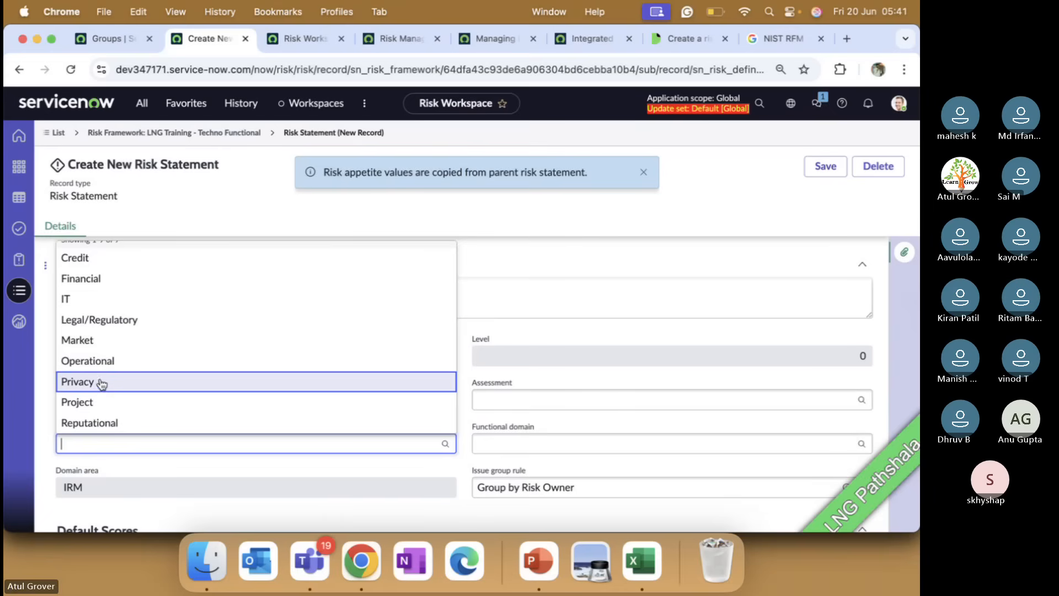
left_click(102, 299)
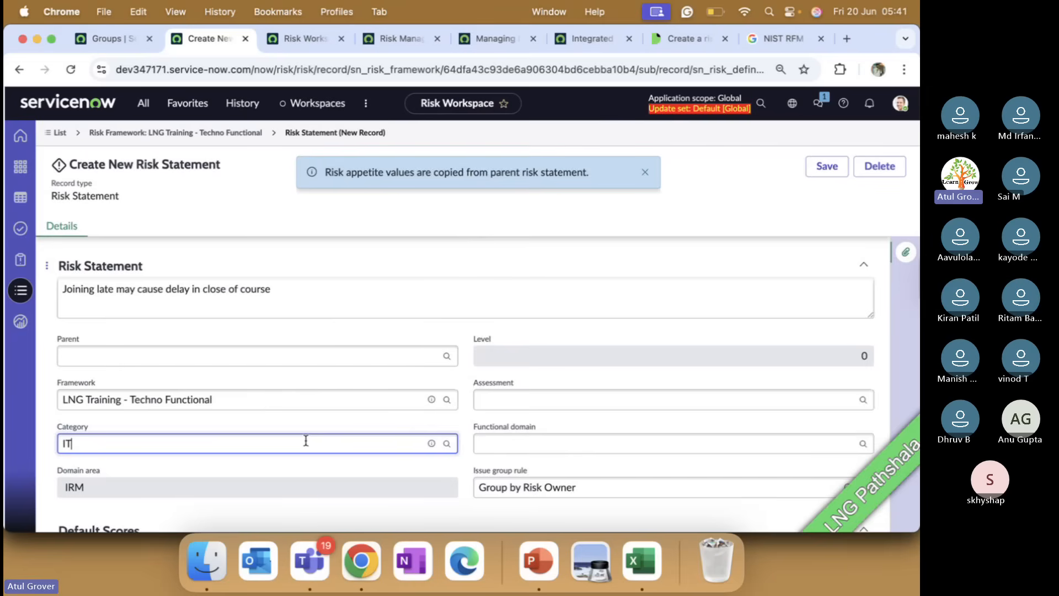
left_click(520, 401)
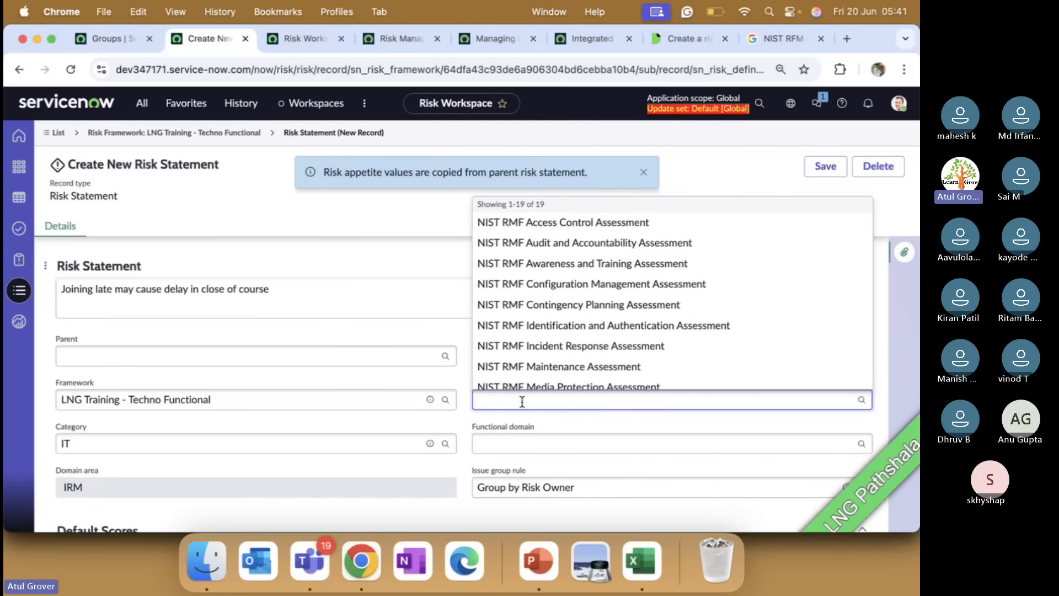
Step through PowerPoint slides 260 to 263 on GRC Risk Management, then bring up Teams.
left_click(541, 571)
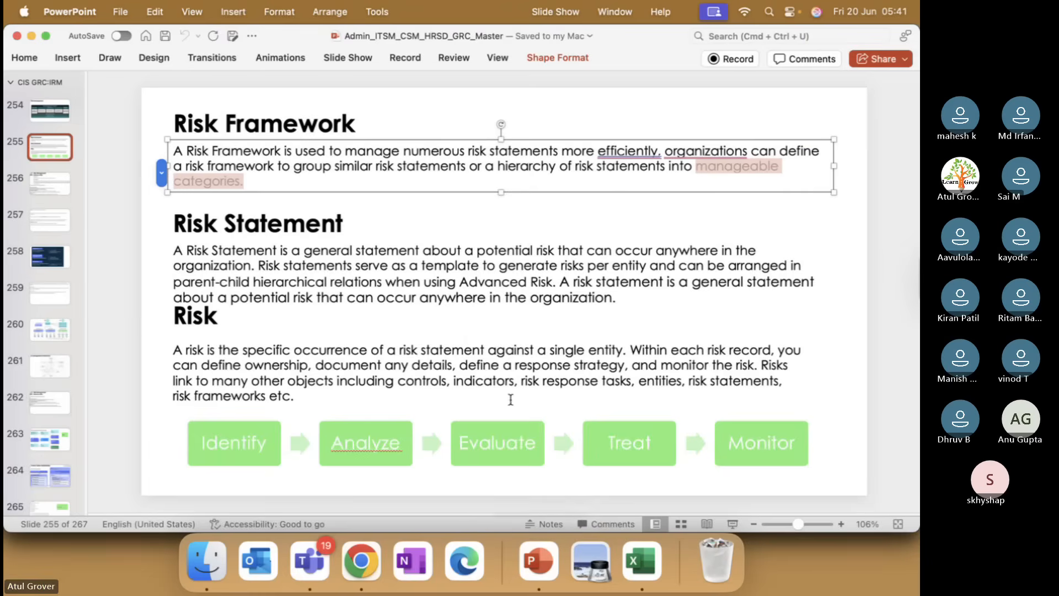
left_click(50, 331)
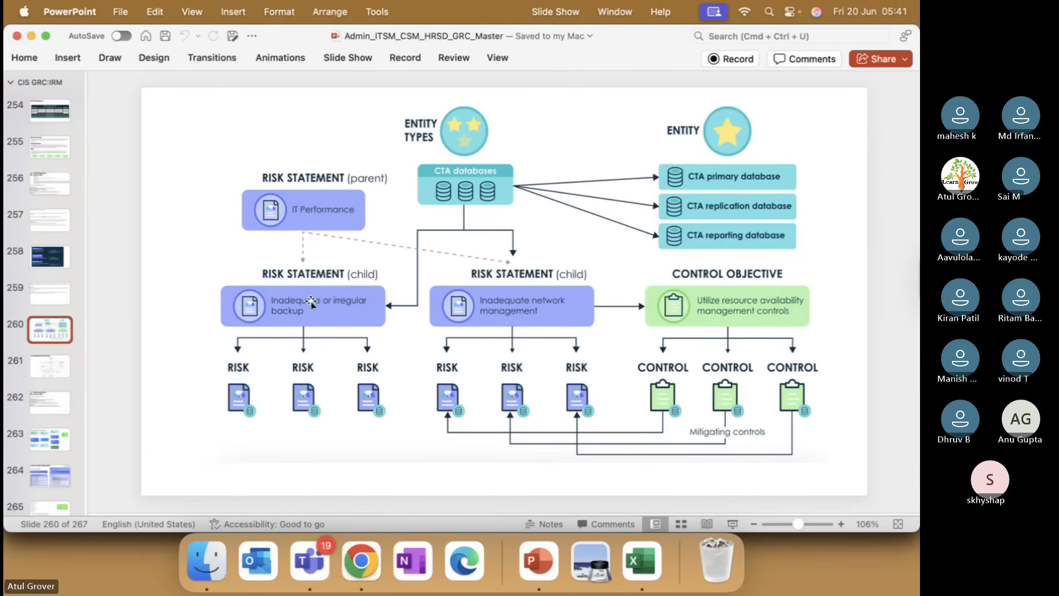
key("Down")
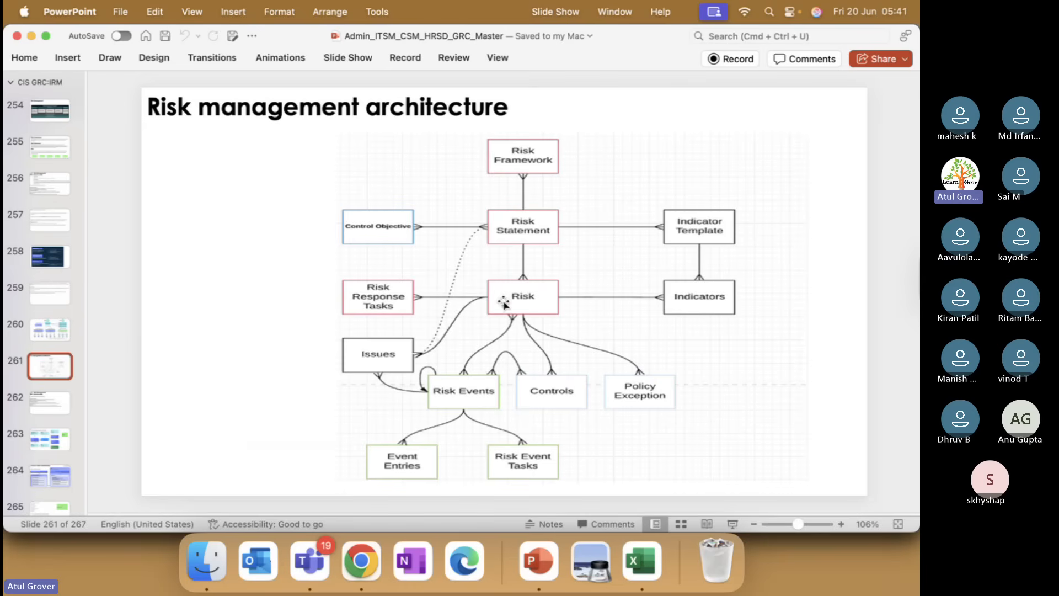
key("Down")
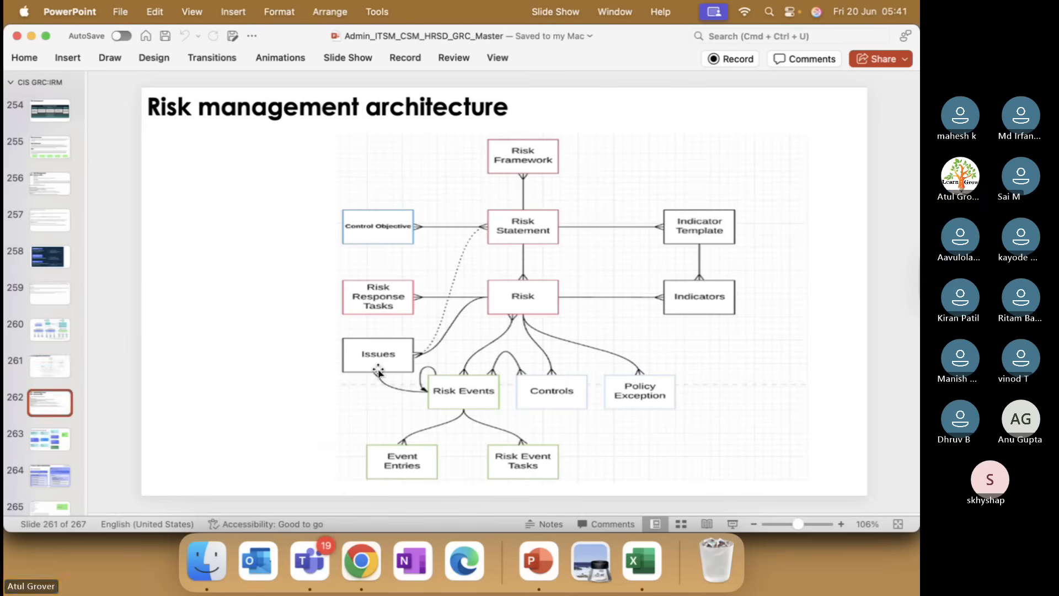
key("Down")
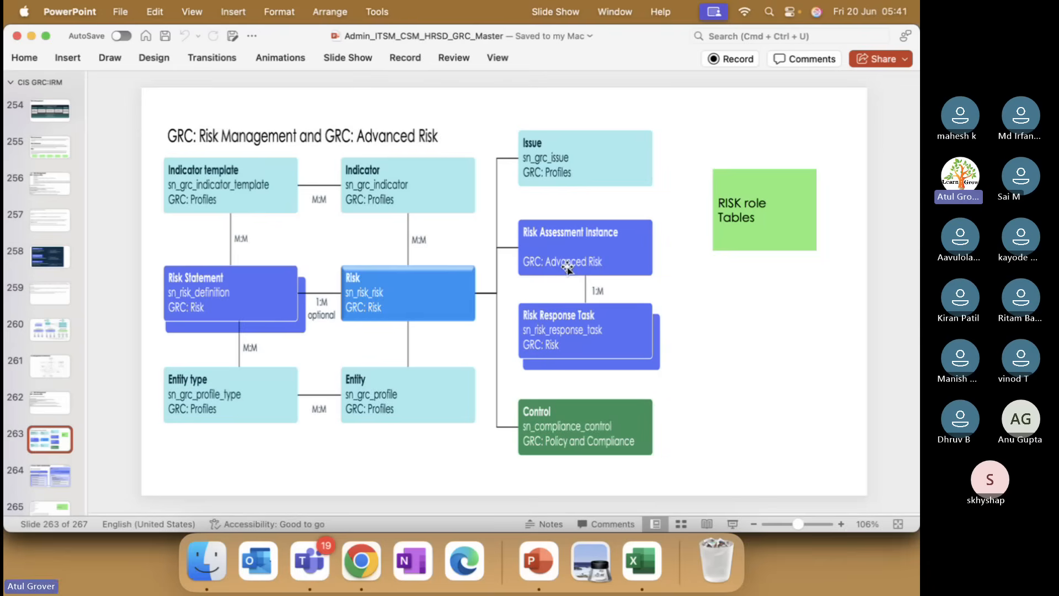
key("super+Tab")
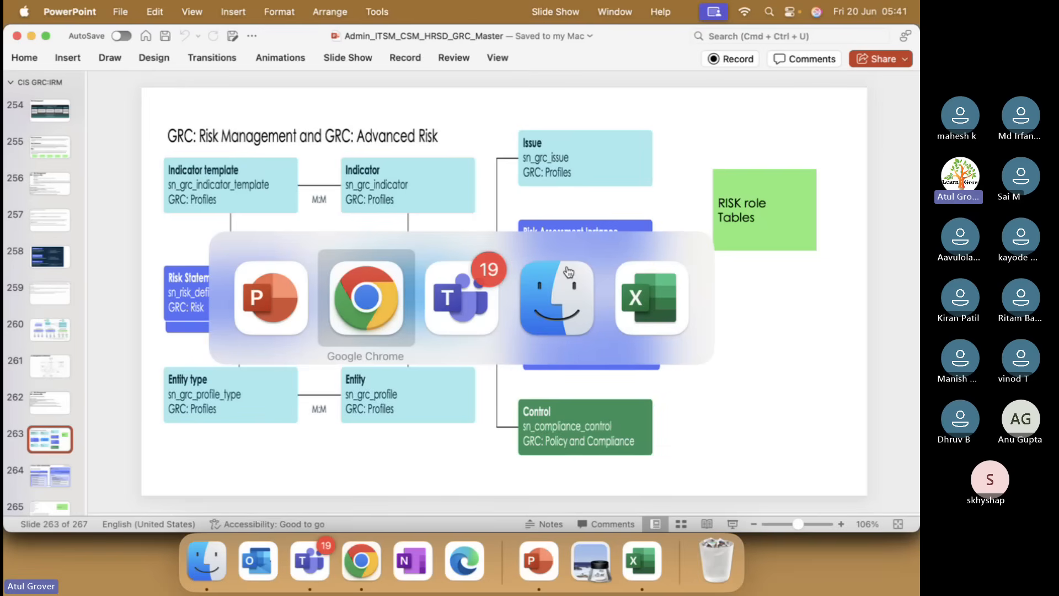
key("super+Tab")
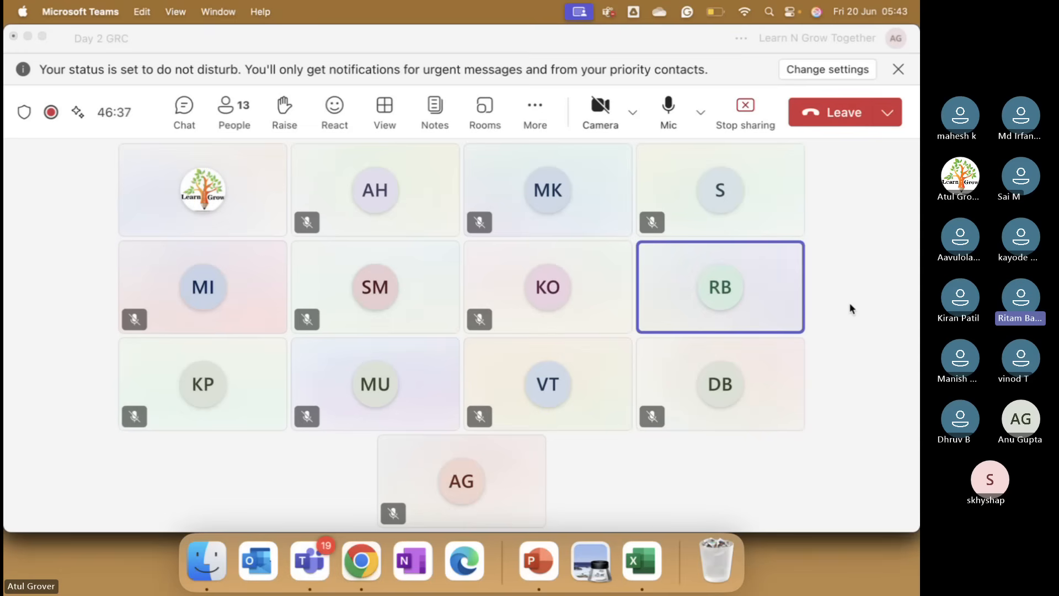
Raise the system volume and return from Teams to the ServiceNow risk statement form in Chrome.
key("XF86AudioRaiseVolume")
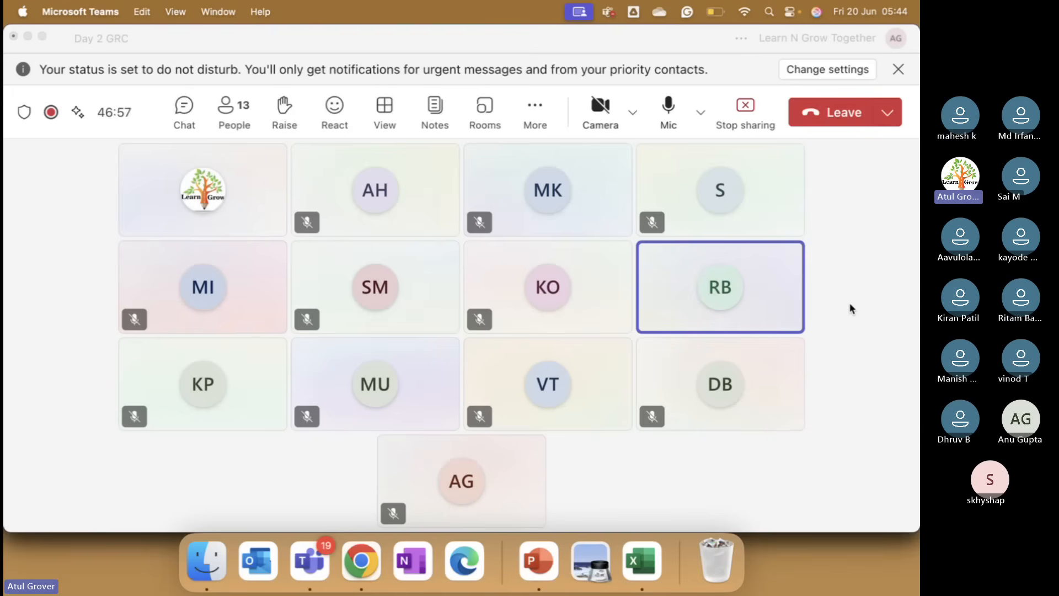
key("super+Tab")
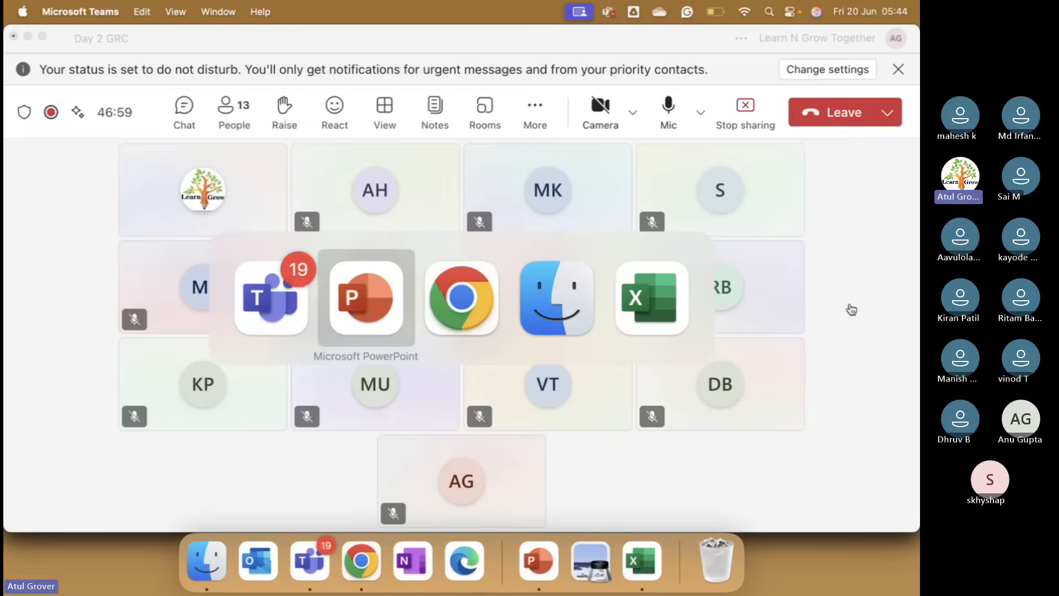
key("super+Tab")
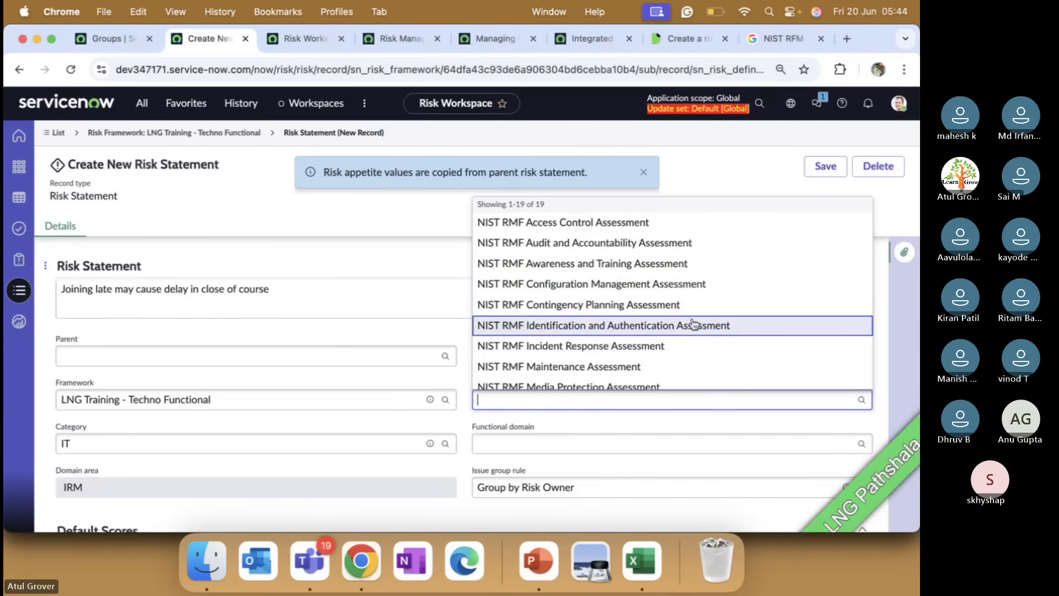
Set the assessment to Risk Assessment and the functional domain to IT risk and compliance.
scroll(693, 323, "down", 5)
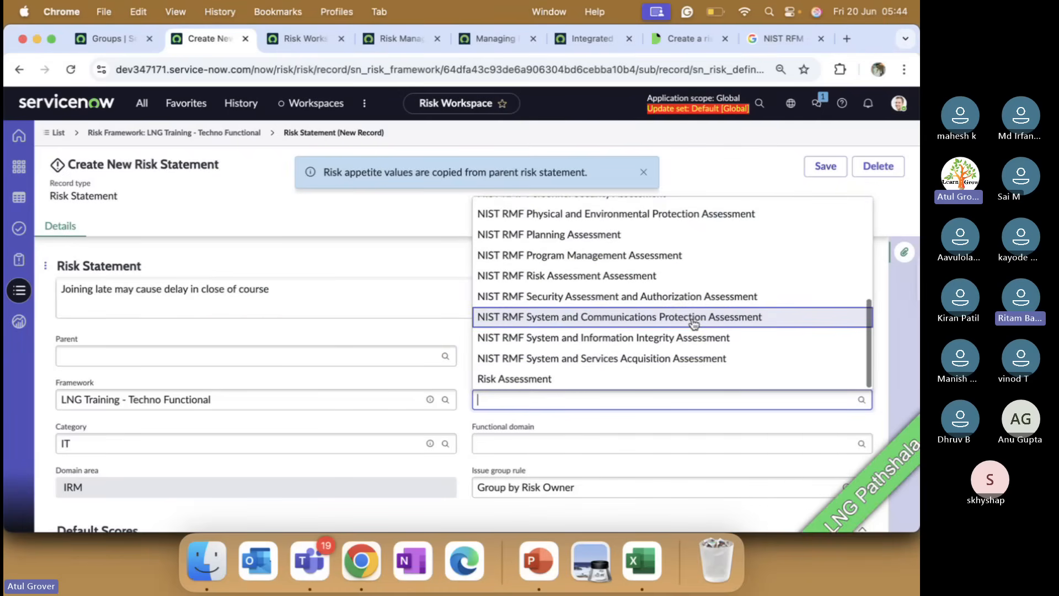
left_click(553, 379)
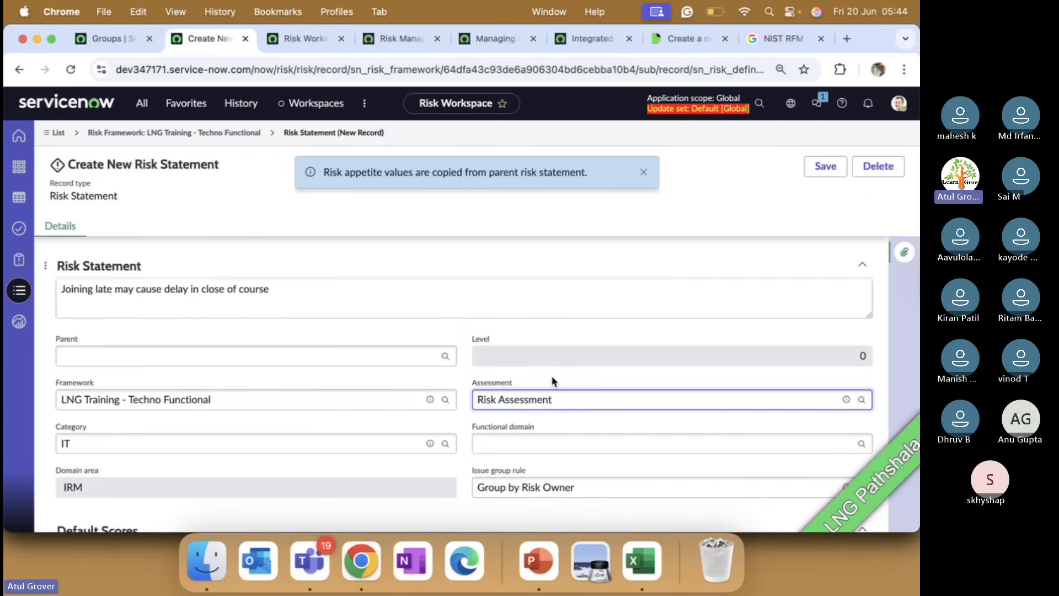
scroll(553, 380, "down", 3)
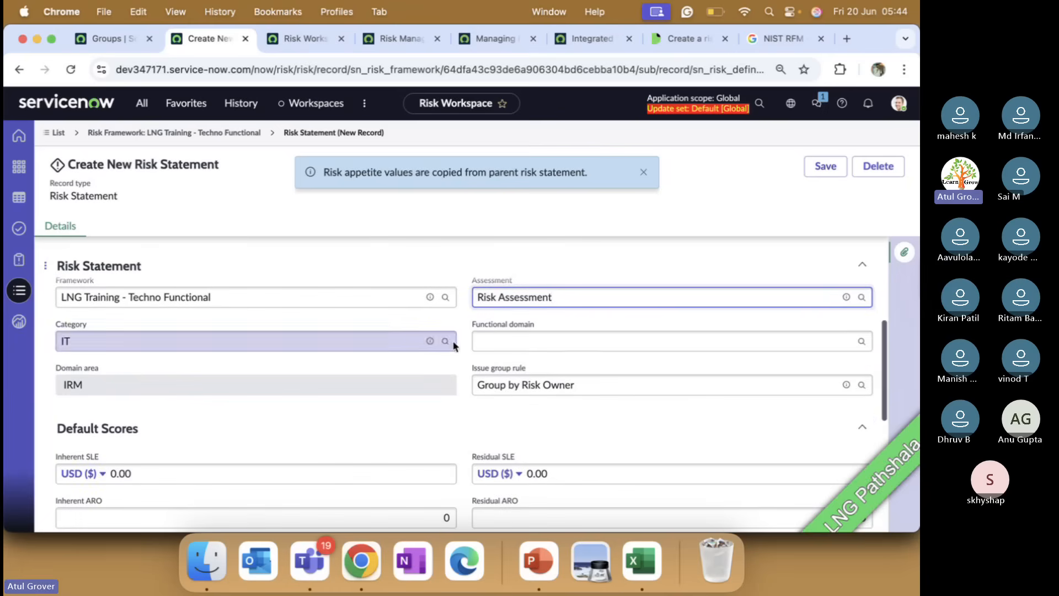
left_click(522, 342)
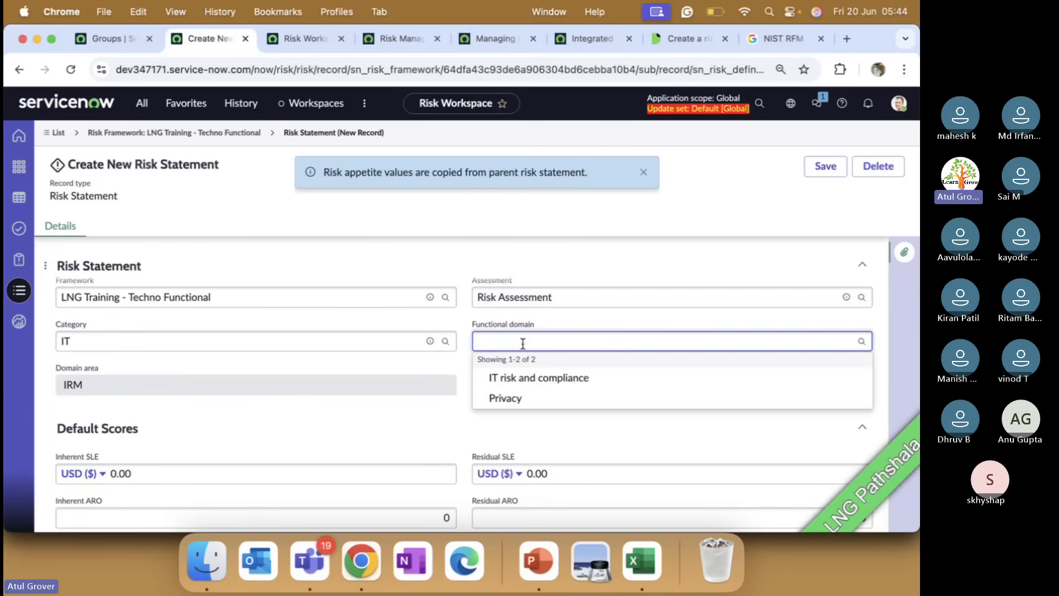
left_click(517, 378)
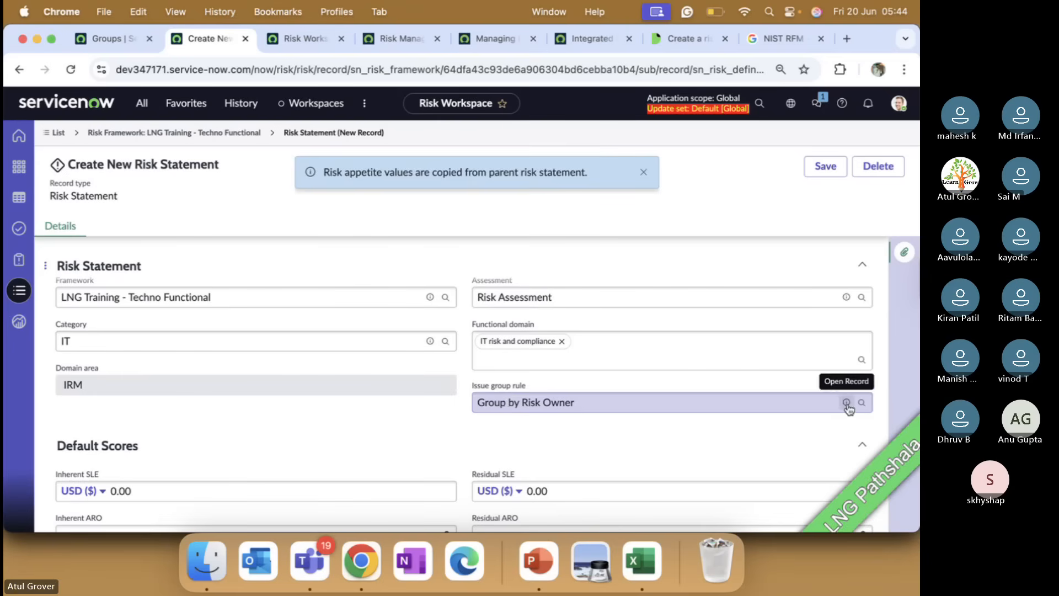
Bring PowerPoint forward and advance to slide 266, 'Risk creation'.
scroll(342, 407, "down", 3)
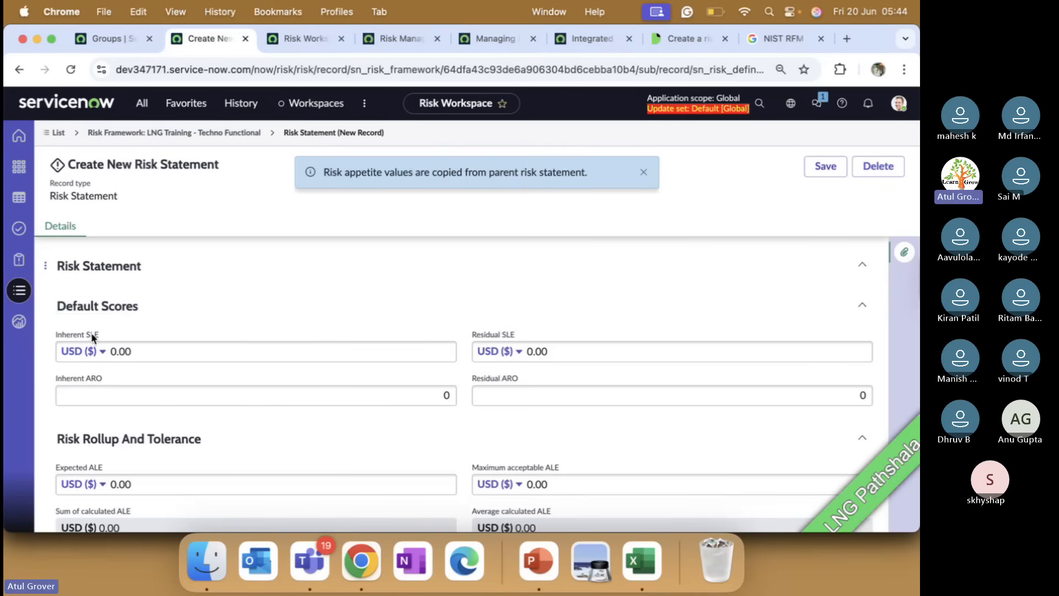
left_click(539, 559)
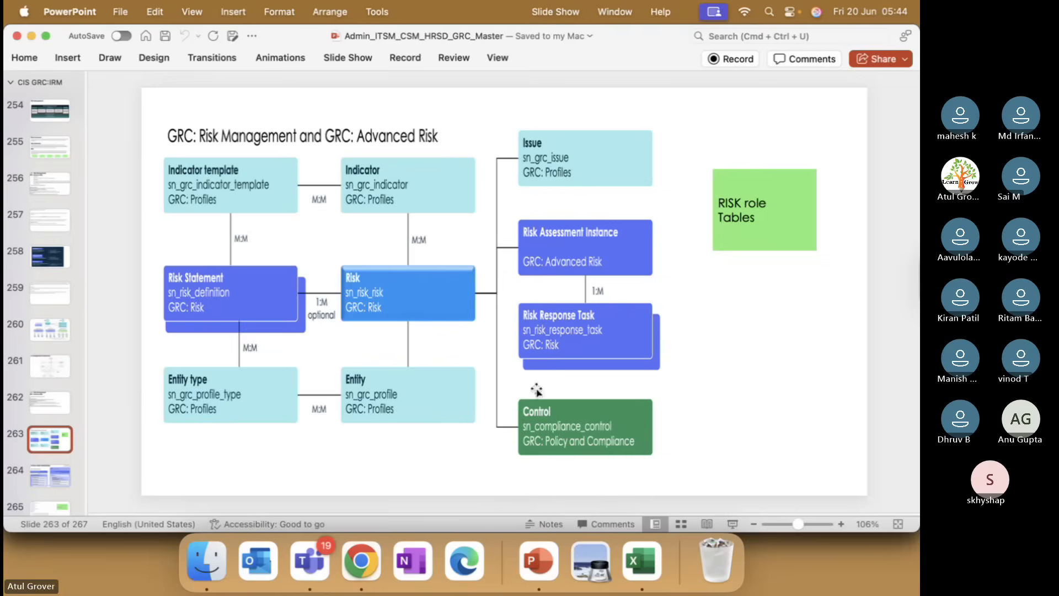
key("Down")
key("Down")
key("Down")
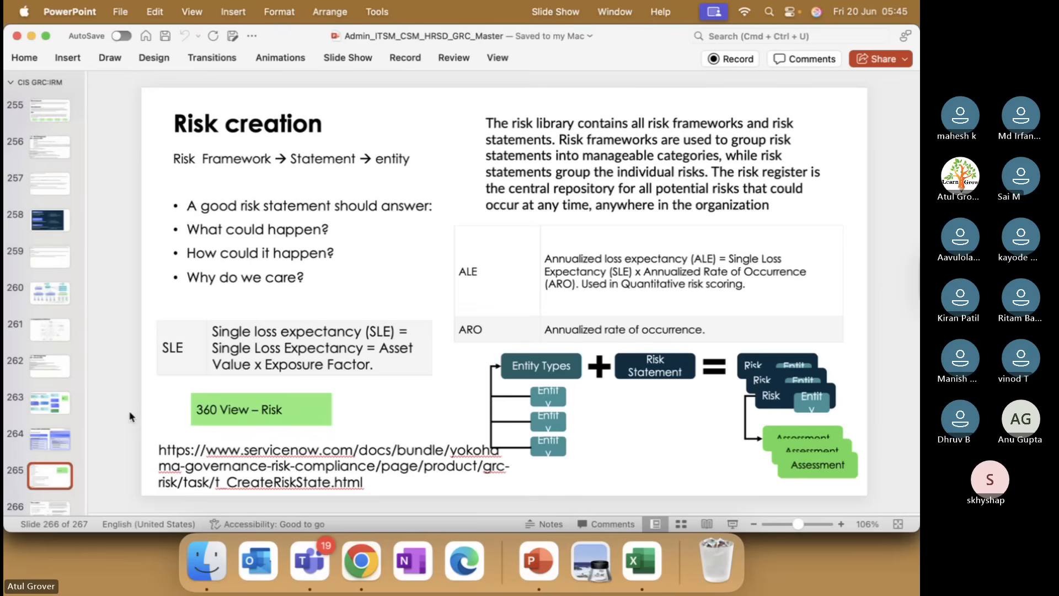
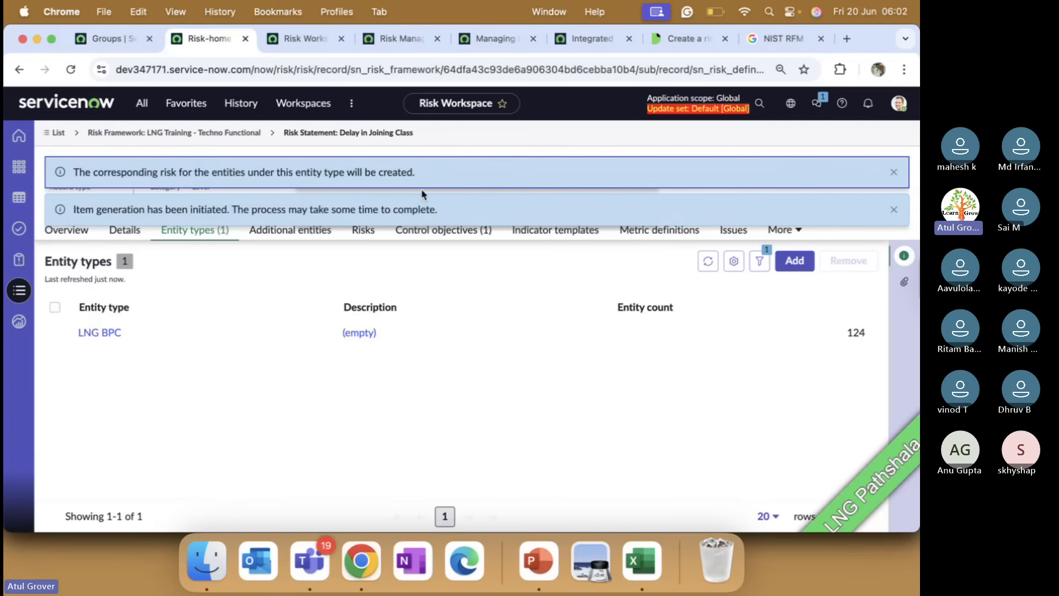
Dismiss both notices, check the 124 generated risks, then show the one linked control objective.
left_click(894, 172)
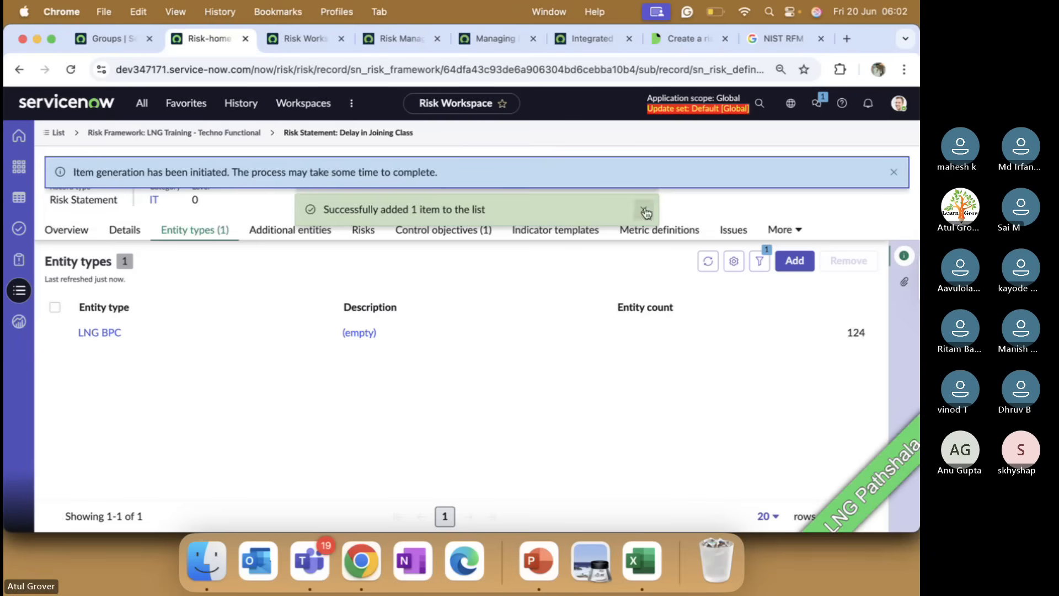
left_click(894, 172)
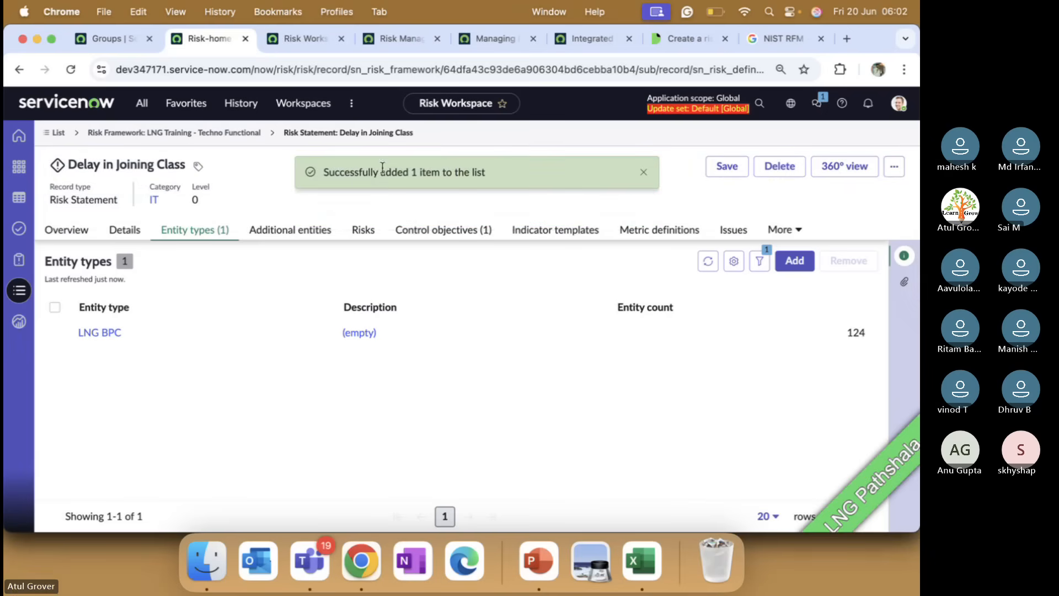
left_click(364, 231)
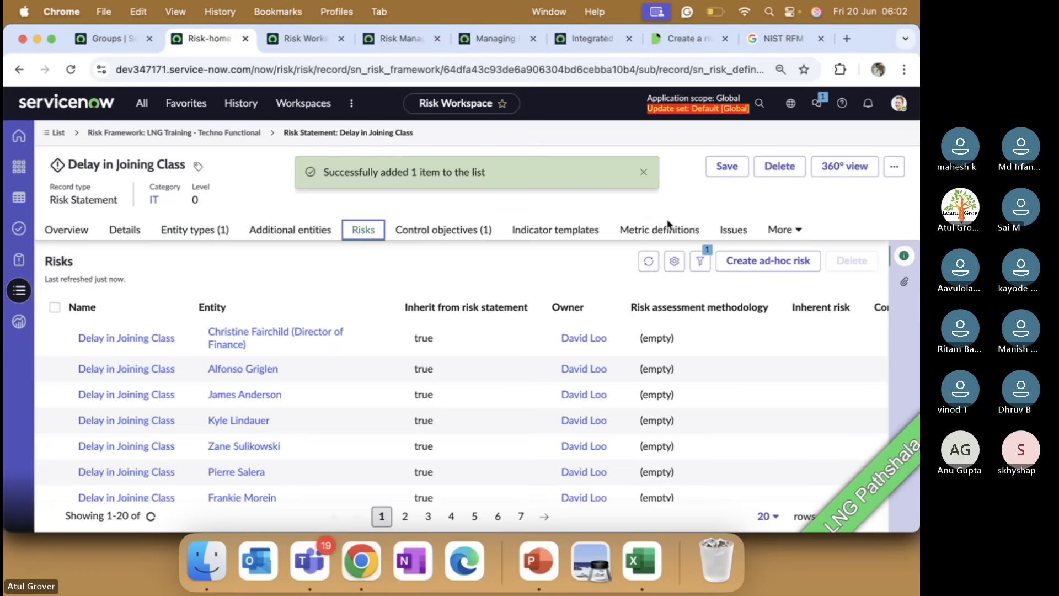
scroll(318, 433, "down", 2)
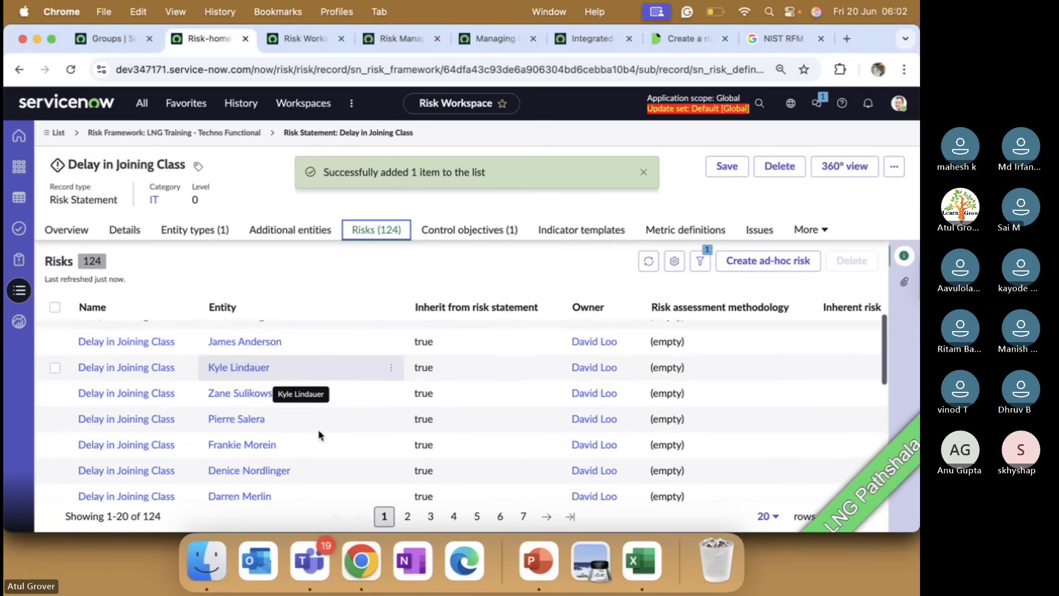
scroll(319, 435, "down", 10)
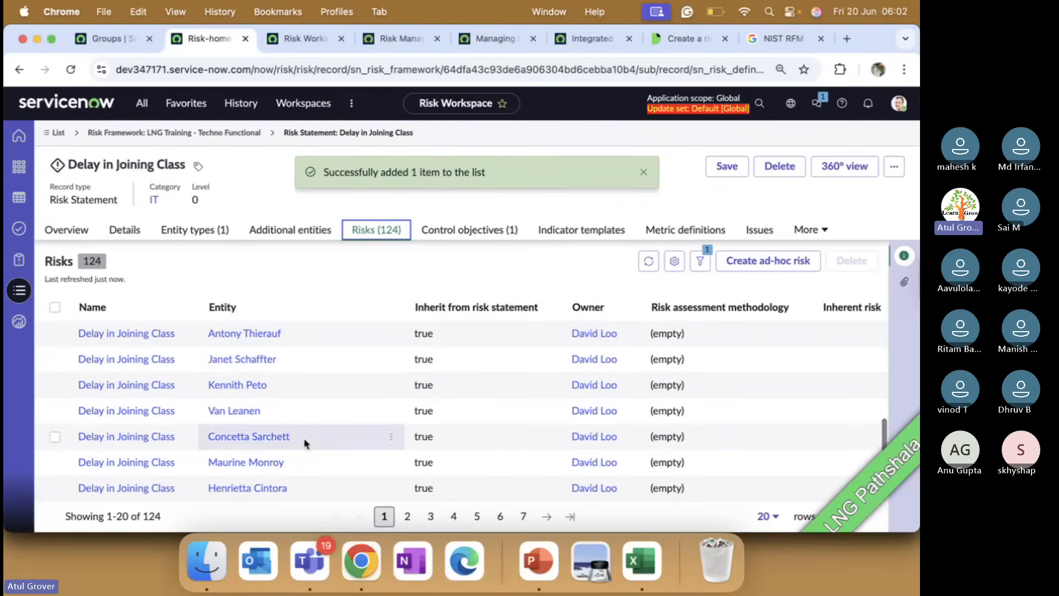
scroll(298, 367, "up", 10)
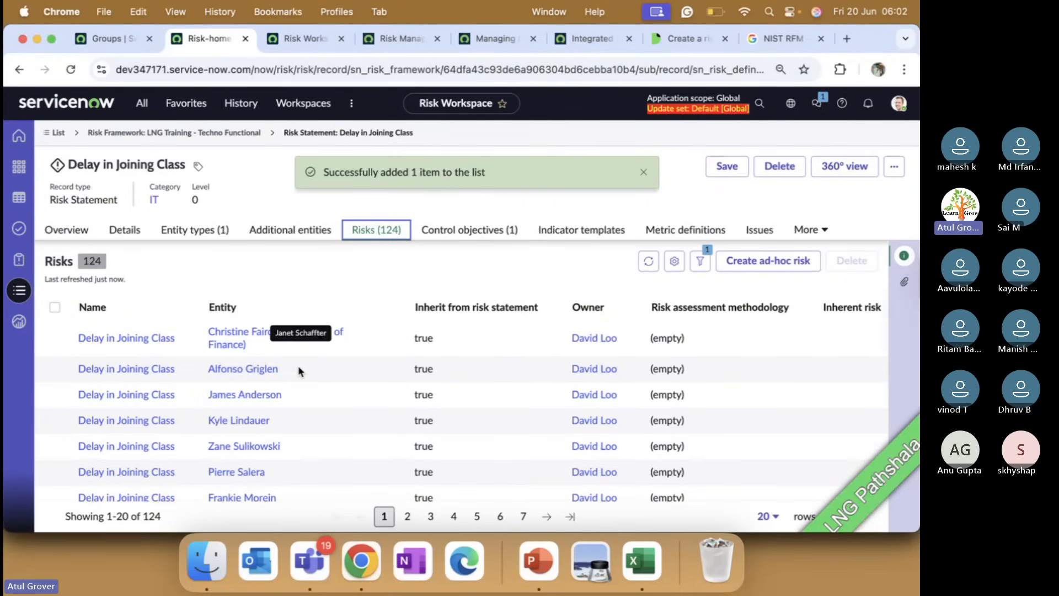
scroll(298, 366, "down", 10)
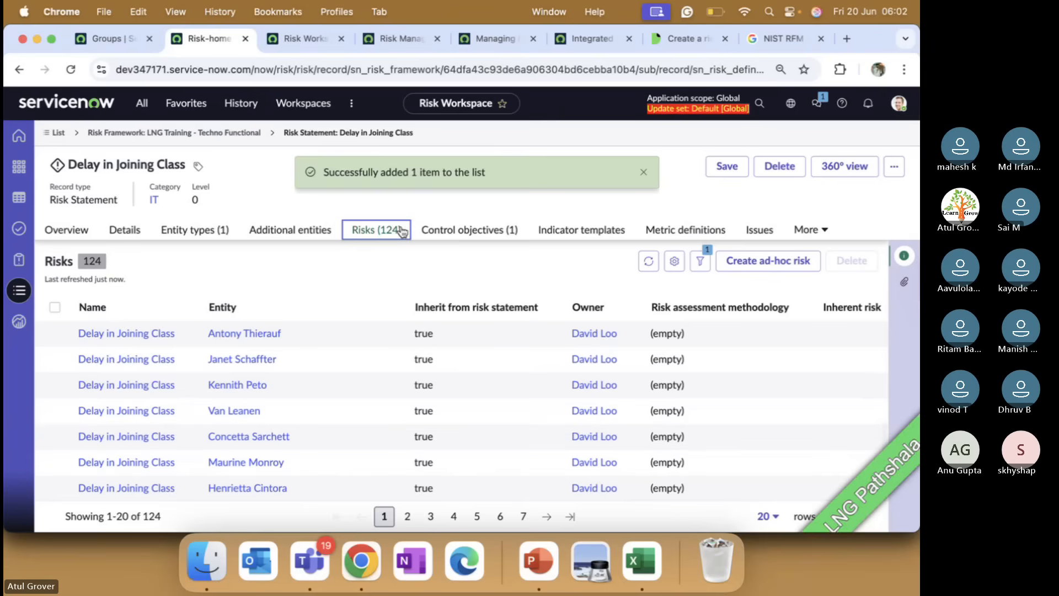
left_click(821, 229)
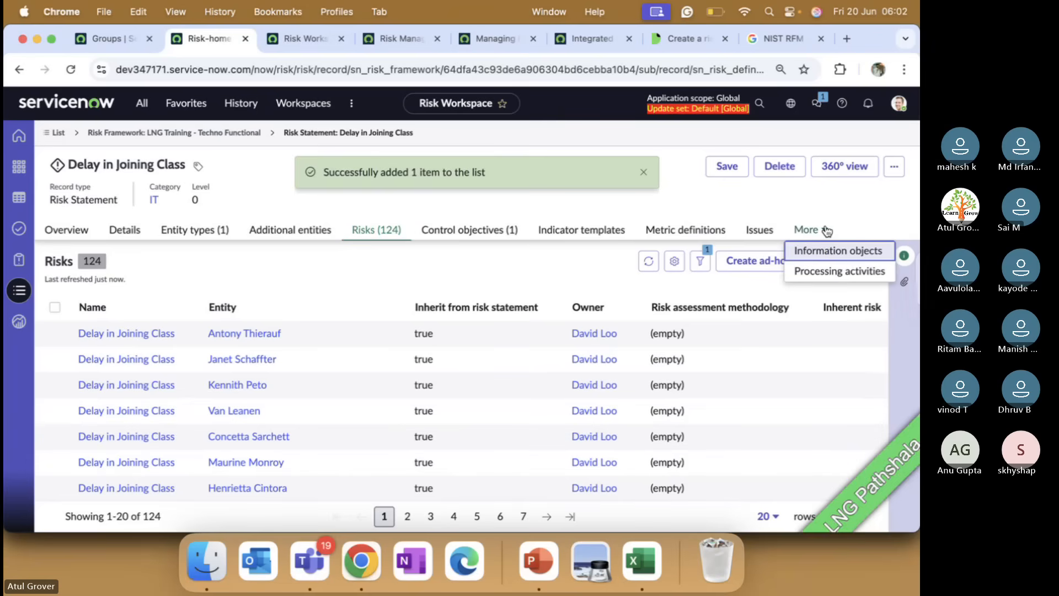
left_click(494, 231)
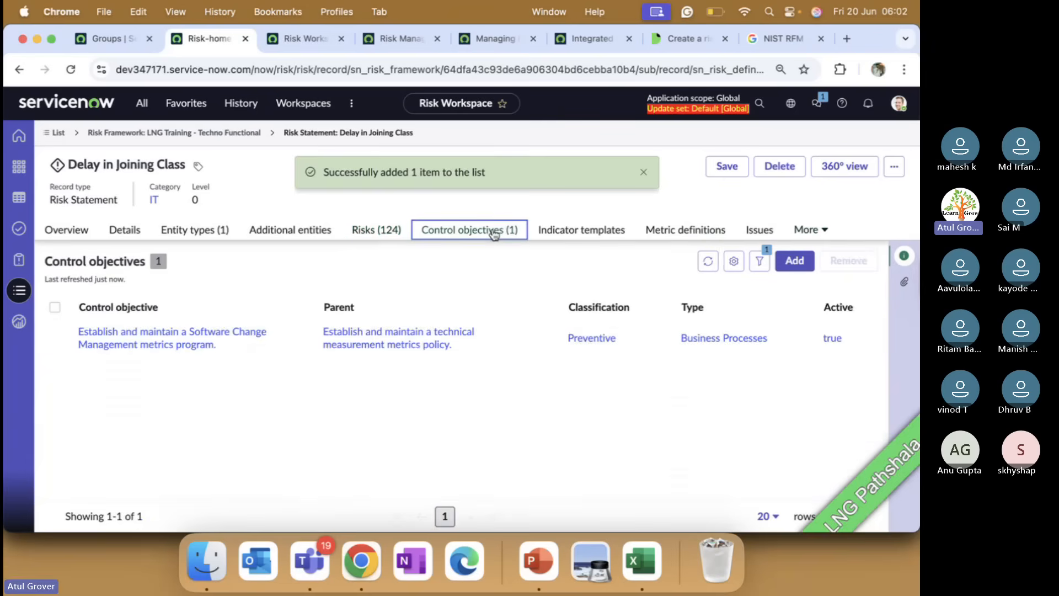
Enable Creates controls automatically on the Software Change Management metrics objective and save it.
left_click(171, 344)
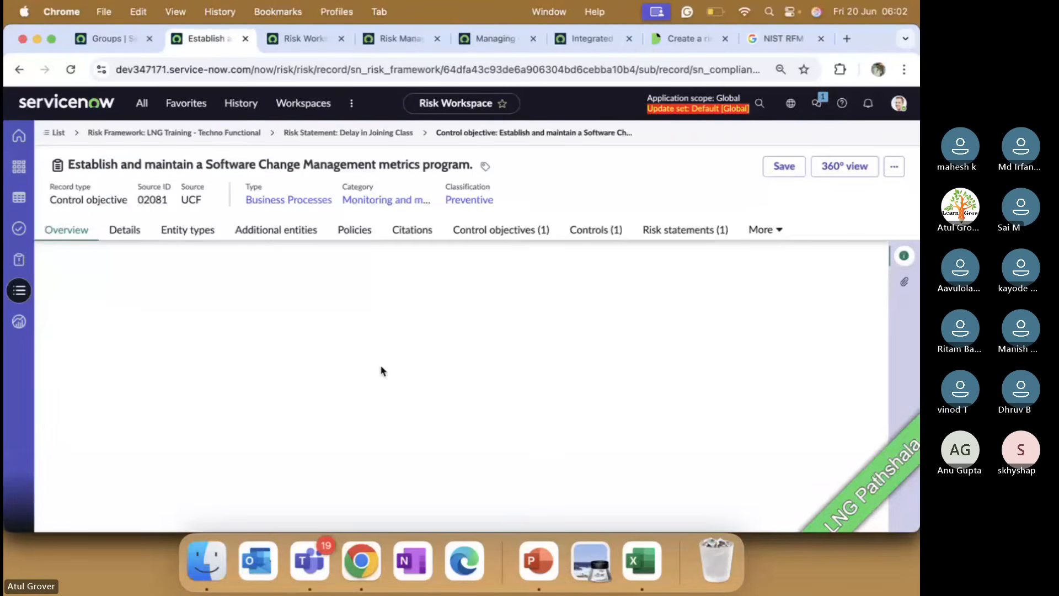
scroll(380, 365, "down", 3)
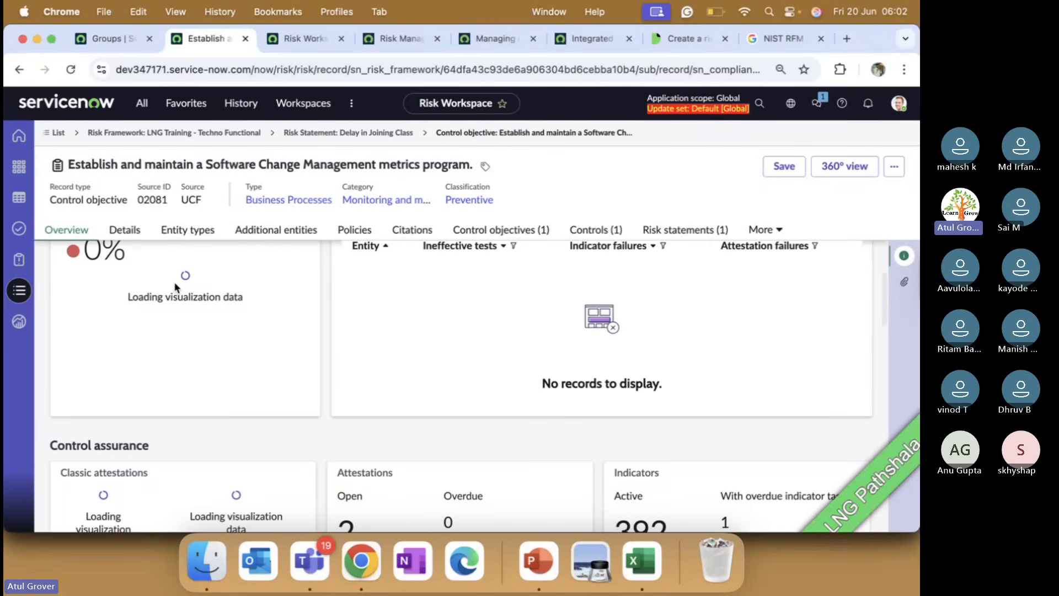
left_click(124, 229)
scroll(461, 380, "down", 5)
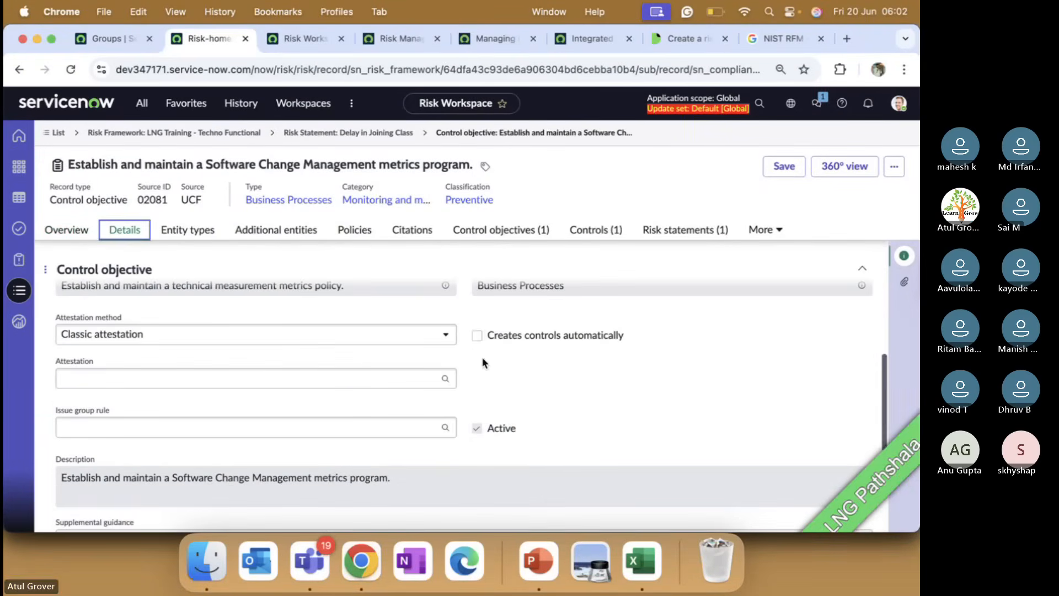
left_click(477, 335)
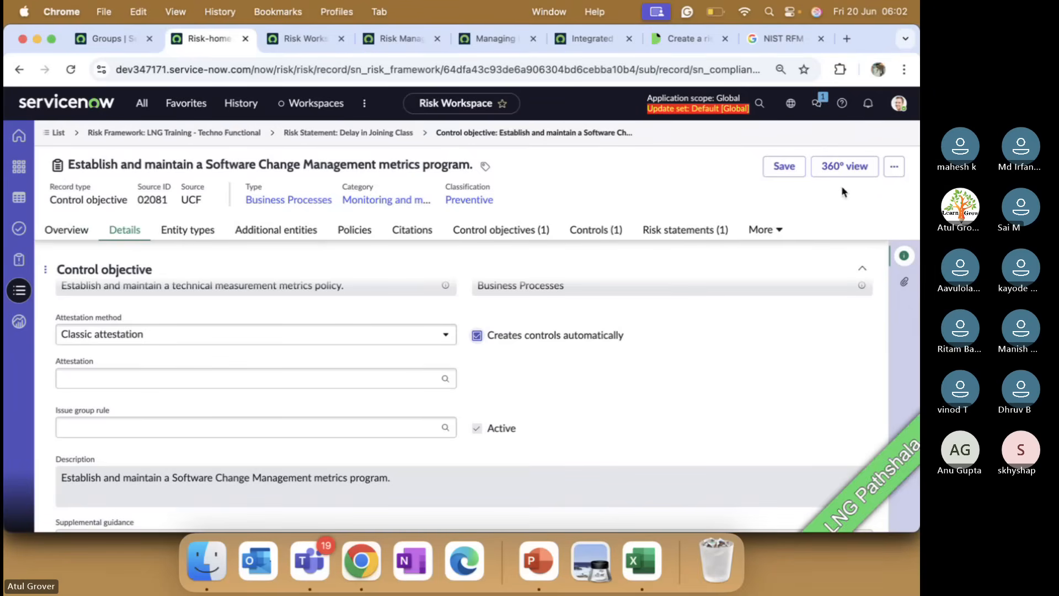
left_click(767, 172)
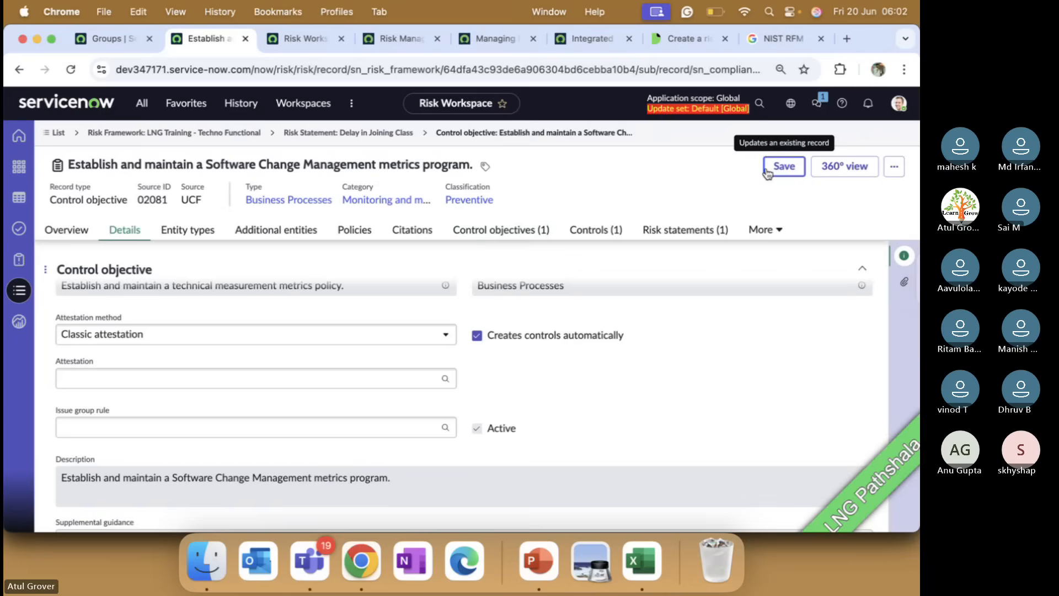
Review the objective's Controls and Risk statements lists, glancing at the risk management architecture slide.
left_click(595, 234)
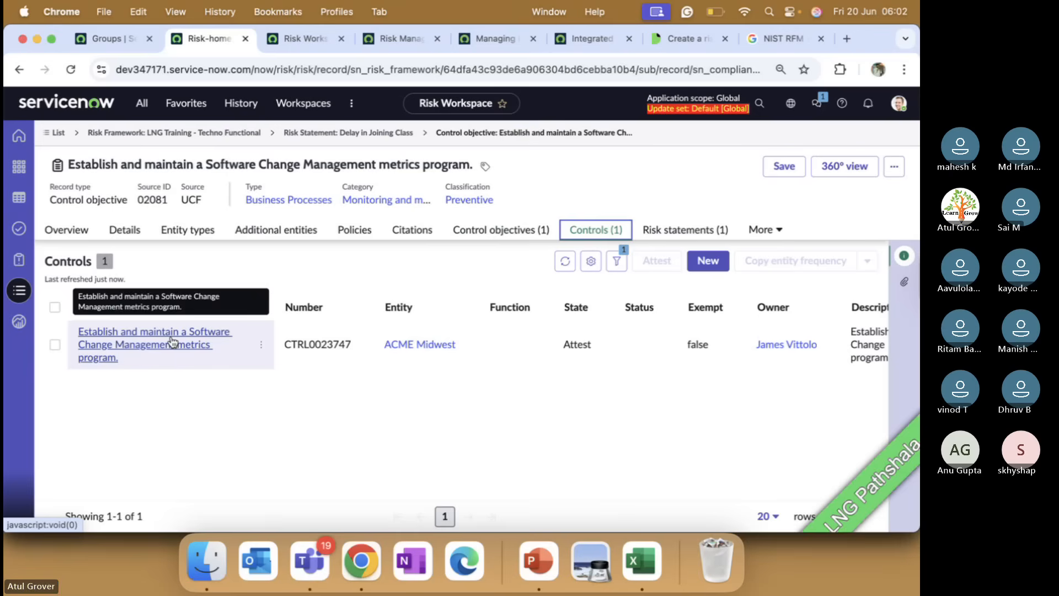
left_click(676, 231)
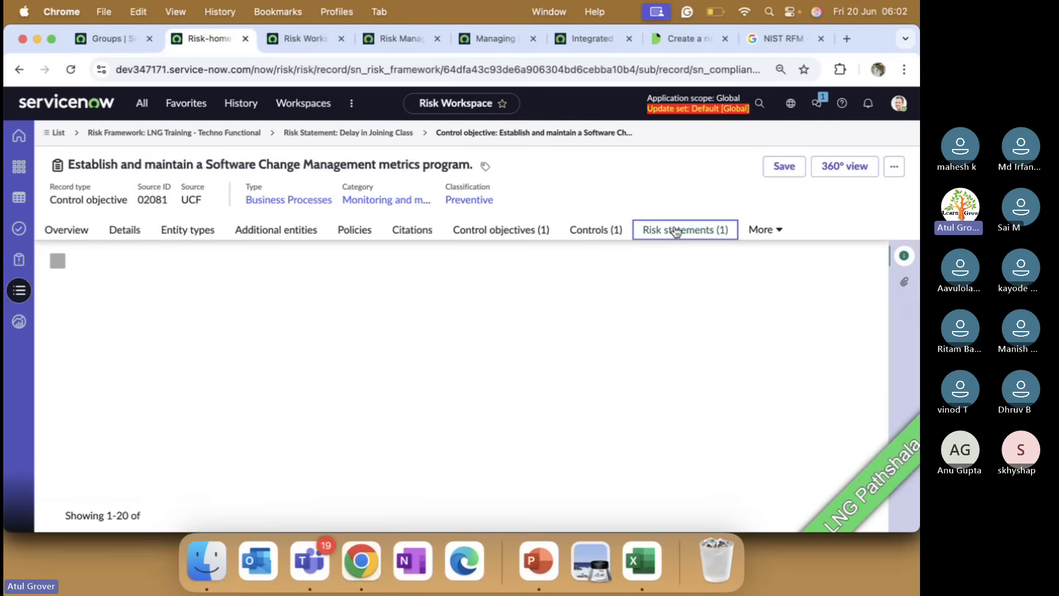
left_click(772, 230)
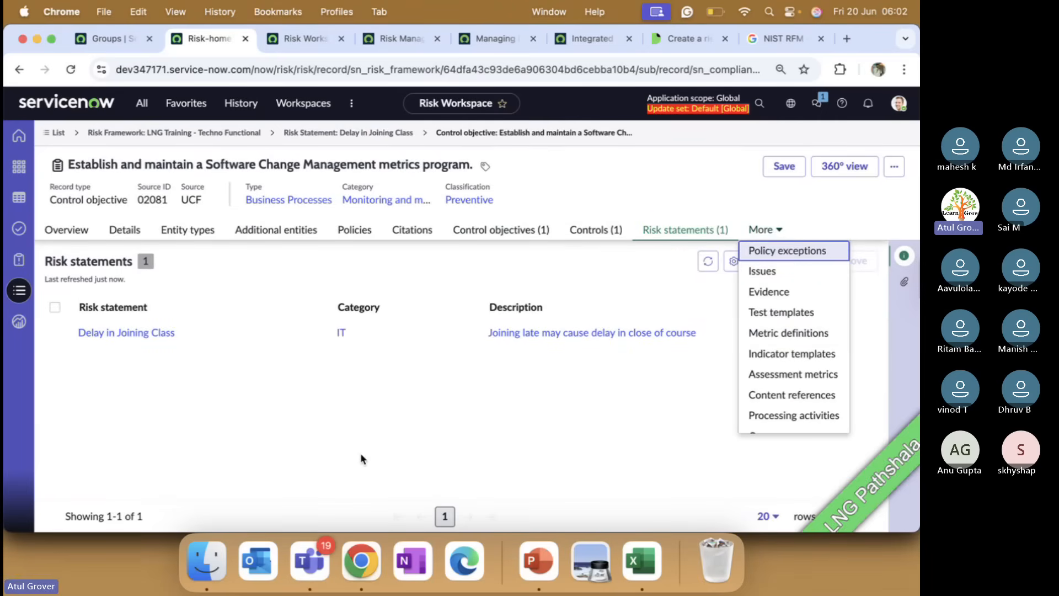
left_click(539, 560)
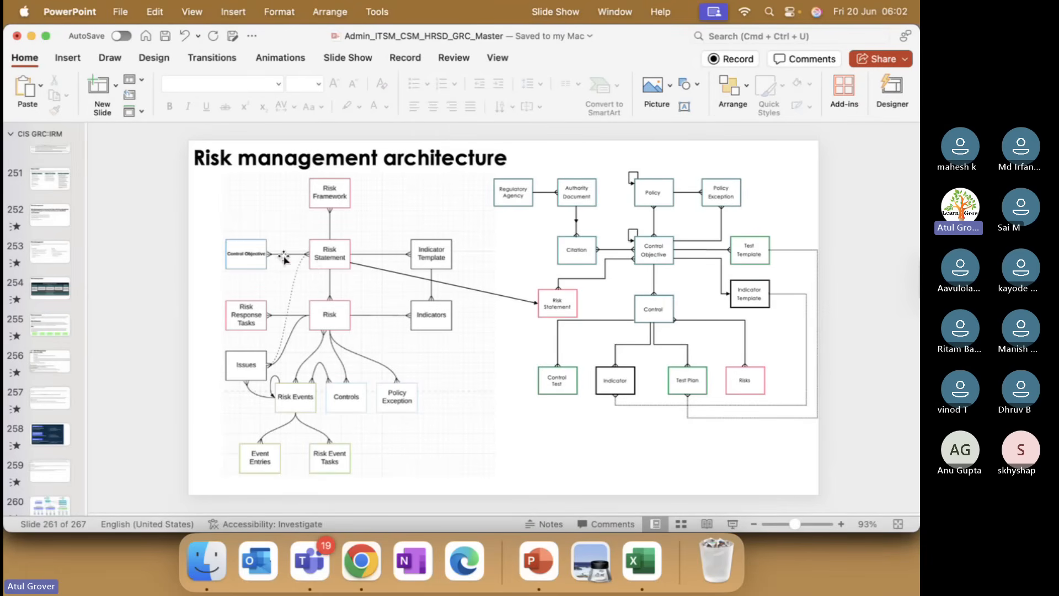
key("super+Tab")
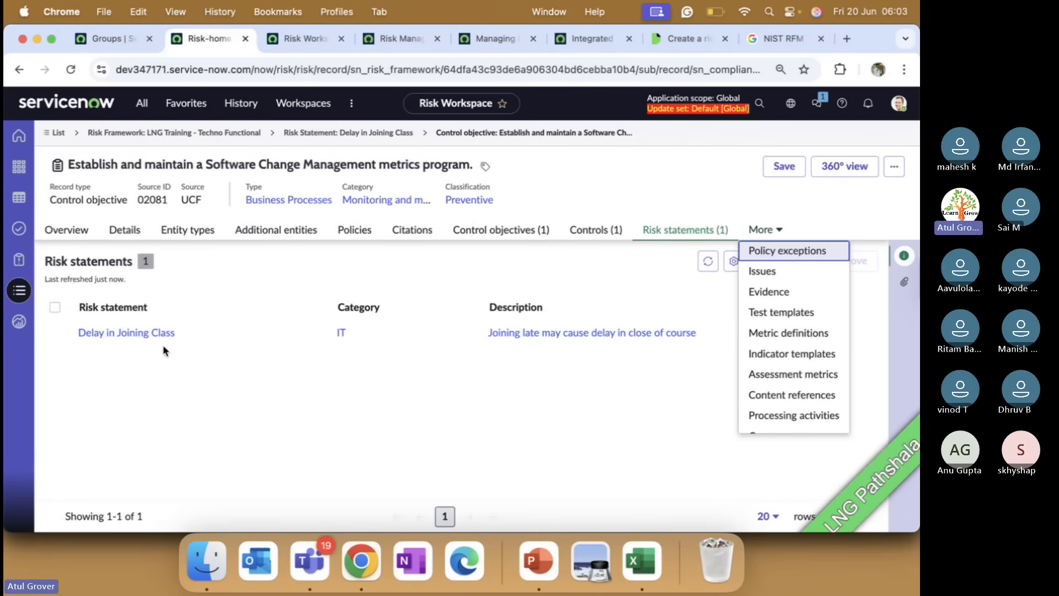
Return to Delay in Joining Class, save it, and recheck its 124 generated risks.
left_click(346, 133)
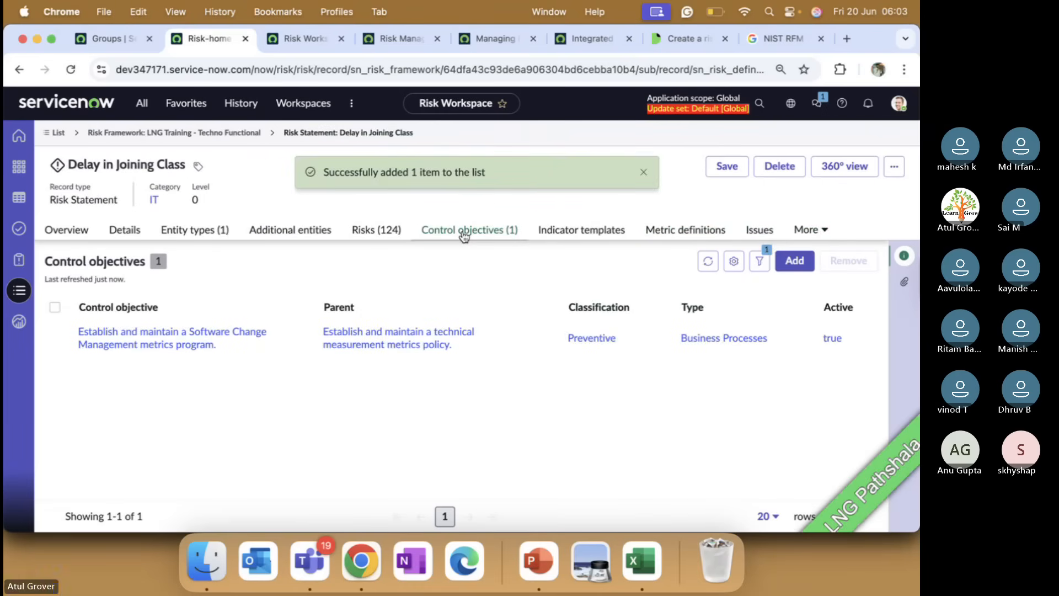
left_click(727, 166)
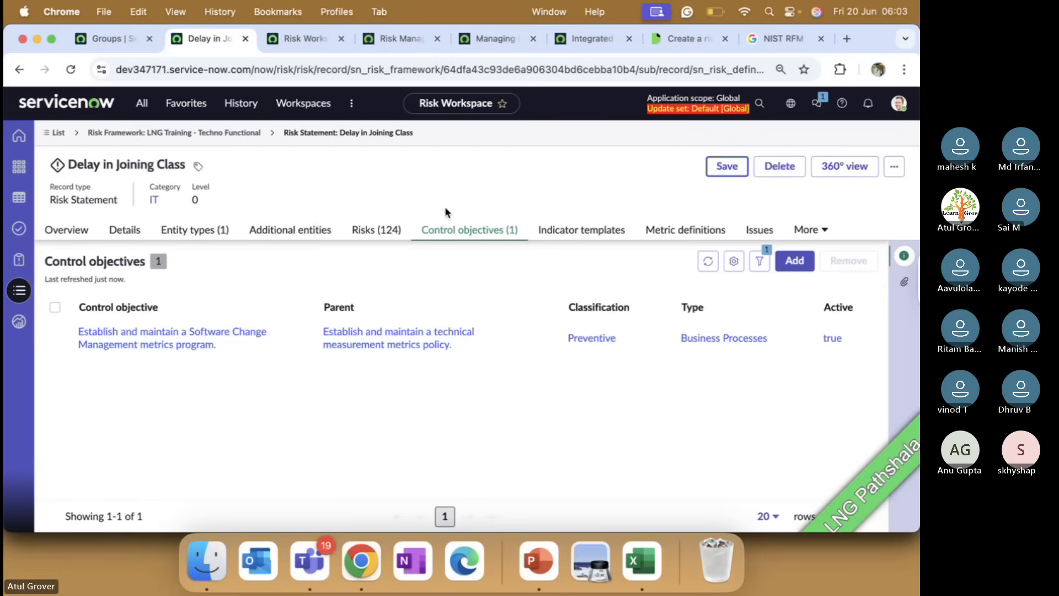
left_click(367, 230)
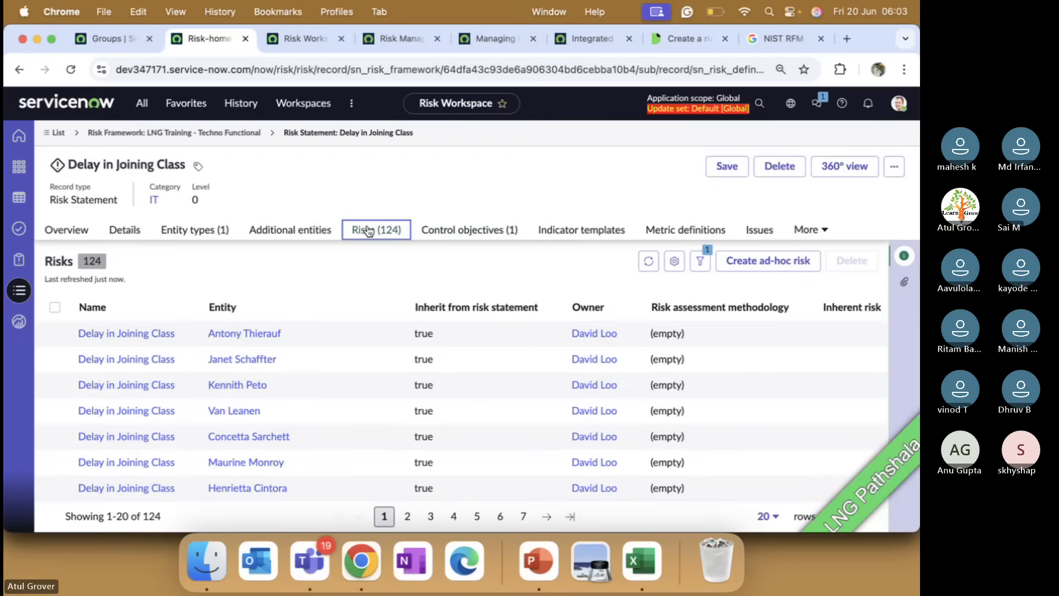
key("super+Tab")
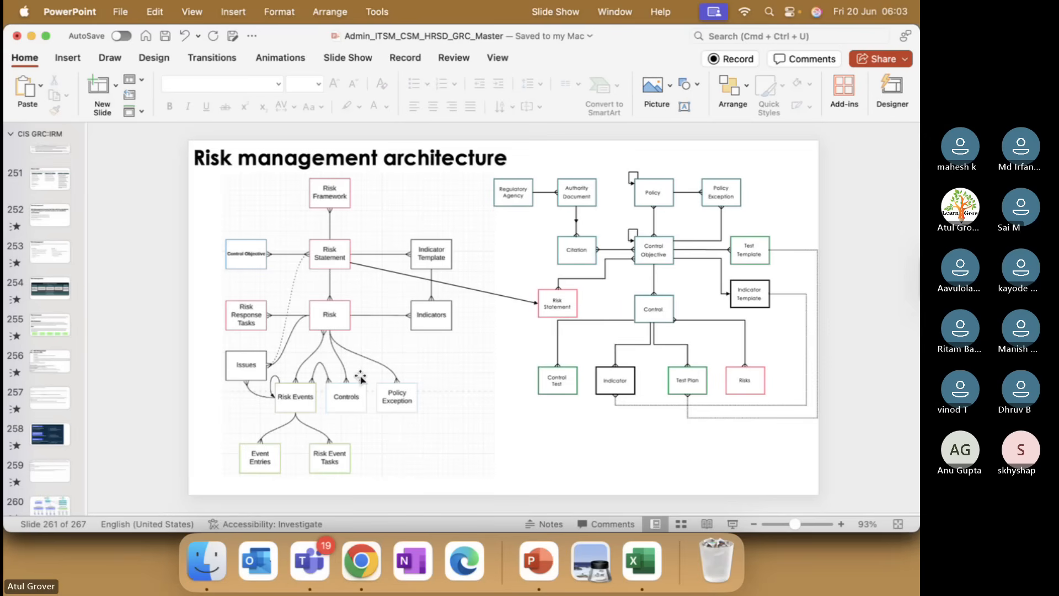
Switch from PowerPoint back to the ServiceNow risk statement in Chrome.
key("super+Tab")
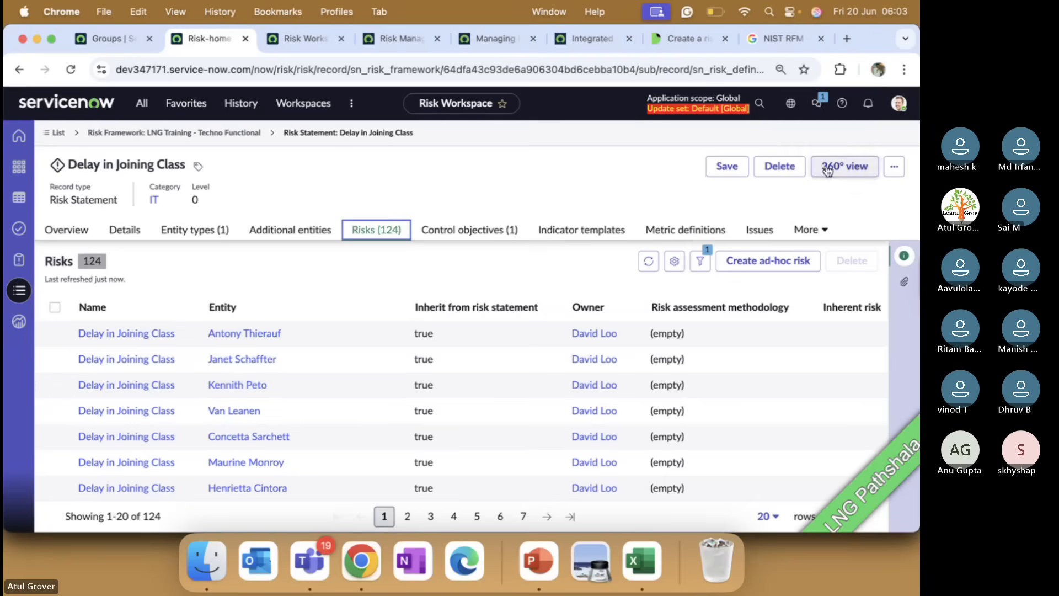
Open the Delay in Joining Class risk statement's 360° view and scroll through it.
left_click(727, 167)
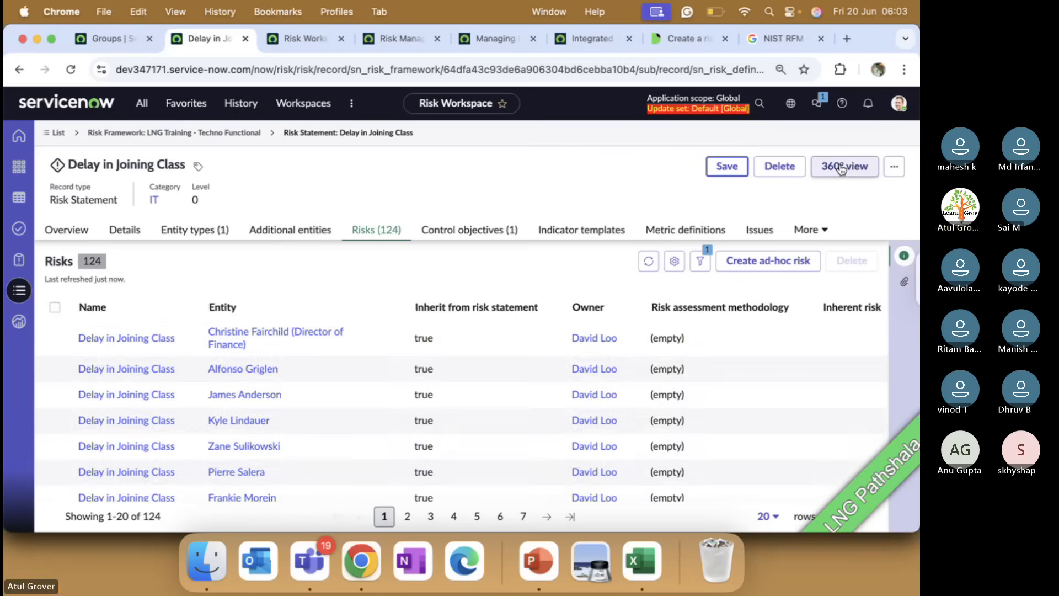
left_click(841, 167)
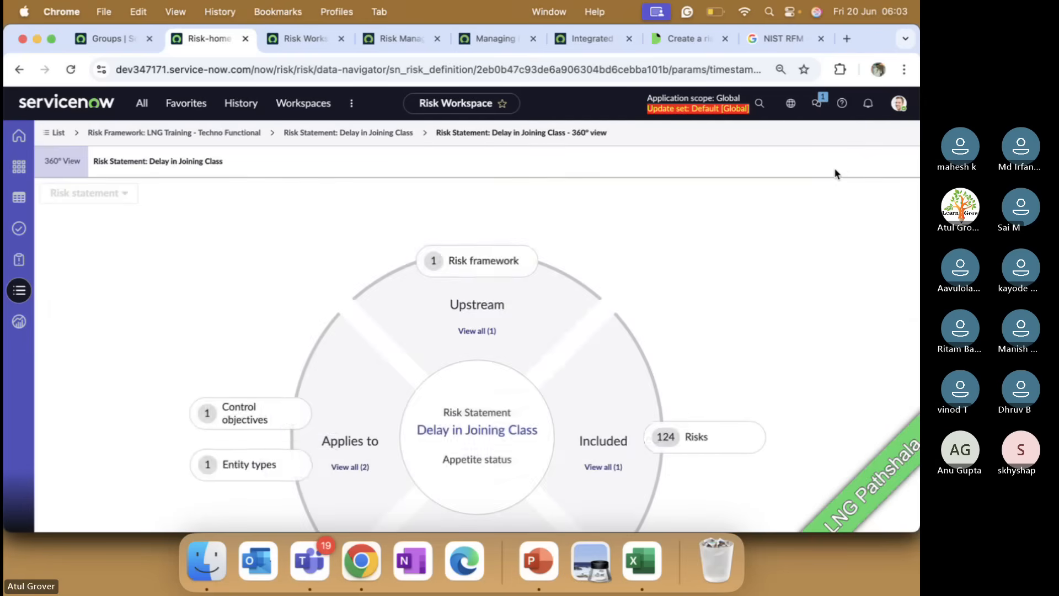
scroll(754, 250, "down", 3)
scroll(755, 252, "down", 2)
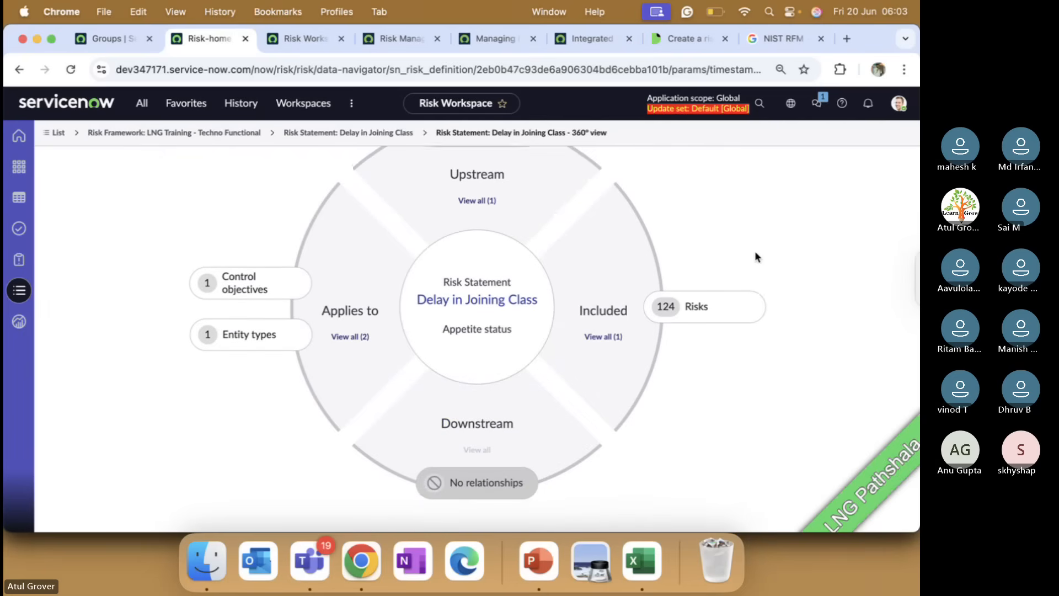
scroll(747, 257, "up", 2)
scroll(746, 254, "up", 1)
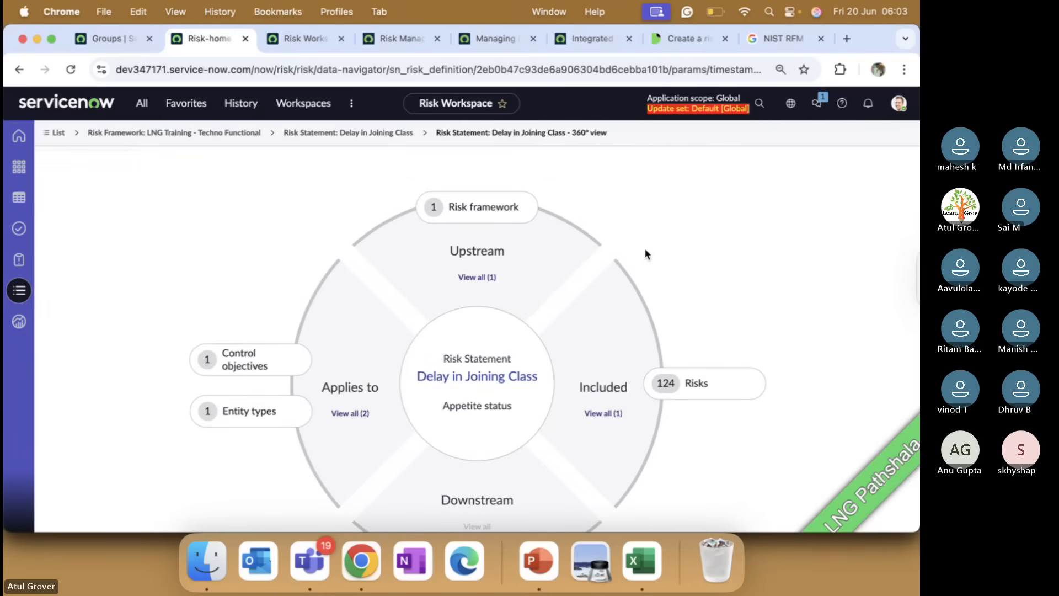
List the linked risk framework, control objective, entity types and the 124 generated risks.
left_click(489, 208)
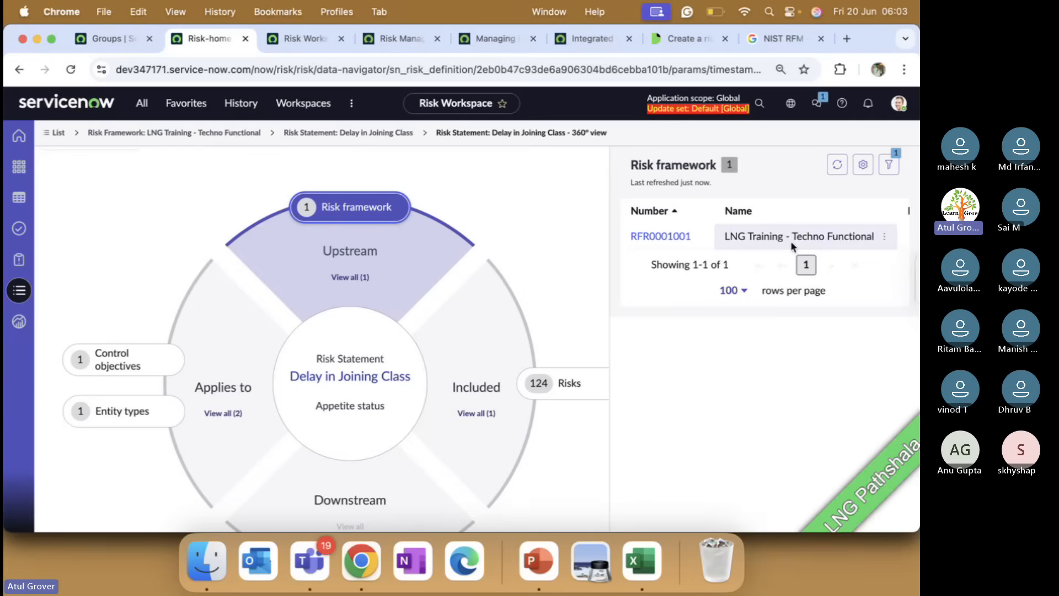
left_click(127, 353)
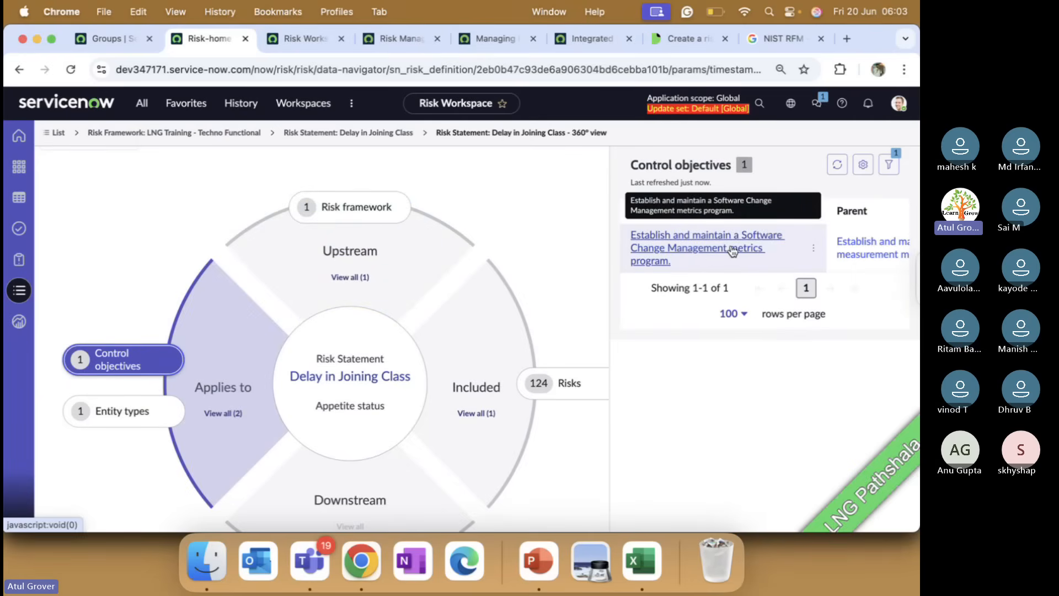
left_click(127, 411)
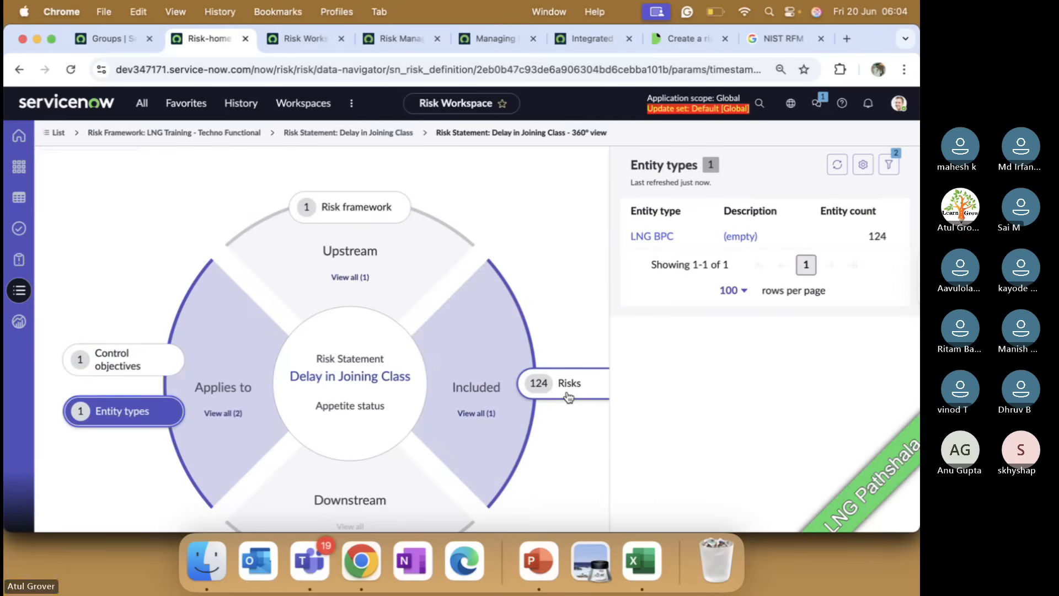
left_click(560, 383)
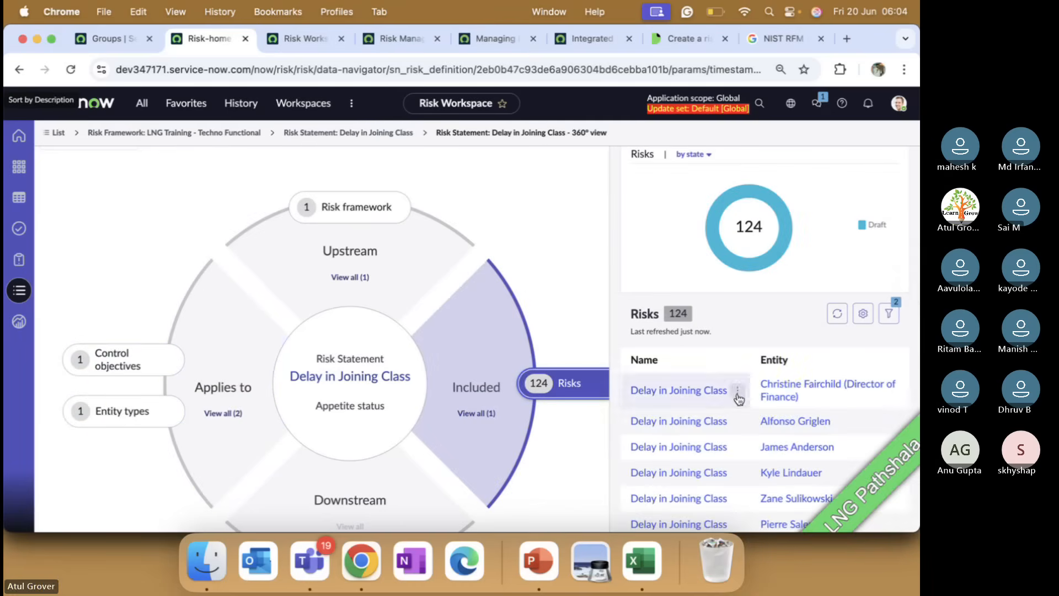
scroll(365, 402, "down", 2)
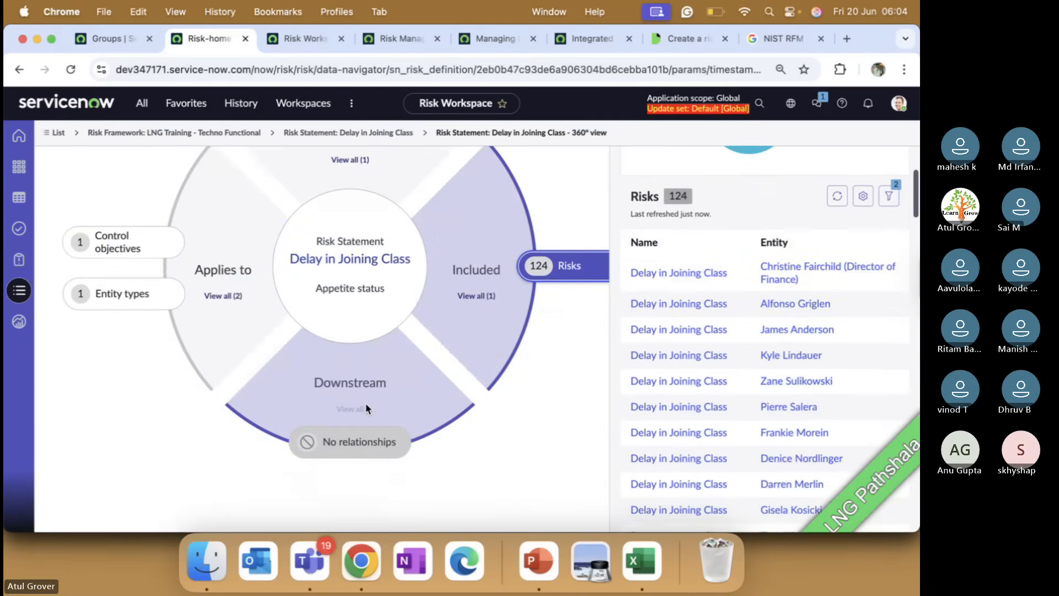
Open the Delay in Joining Class record, return to the 360° view and close the risks panel.
left_click(368, 268)
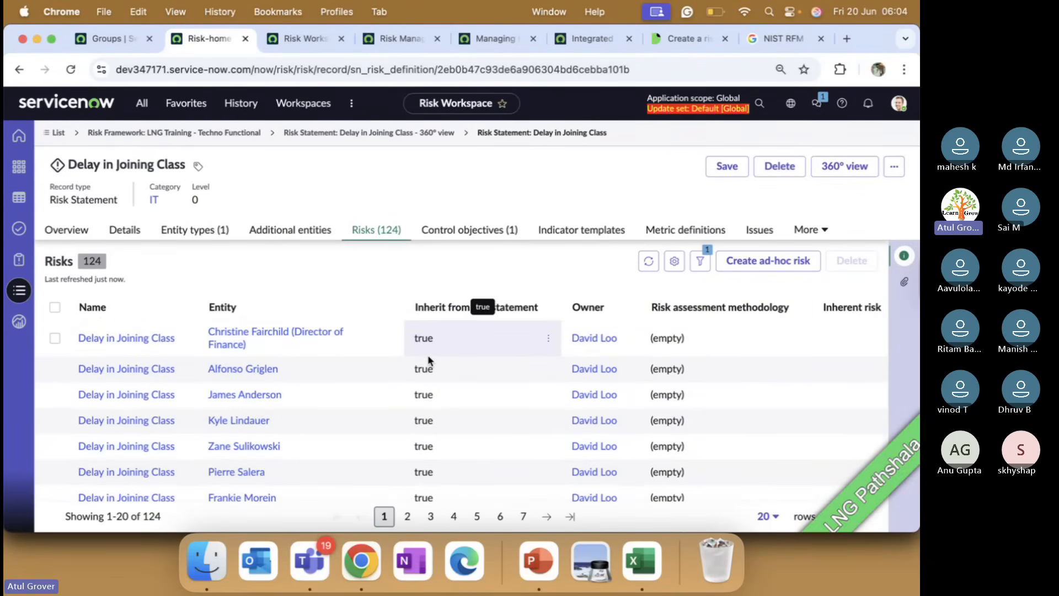
left_click(844, 166)
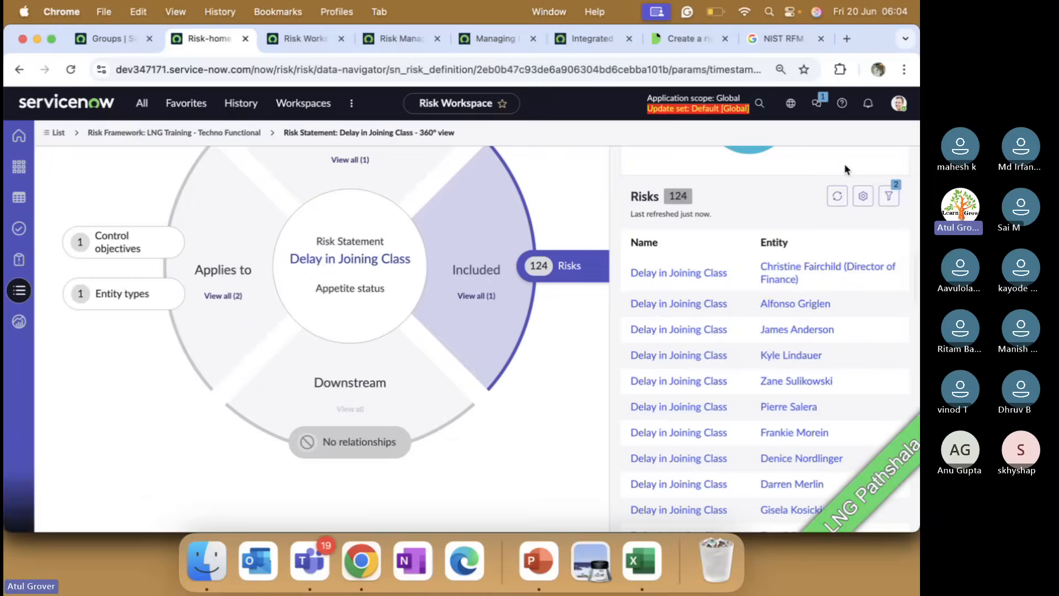
scroll(553, 380, "down", 1)
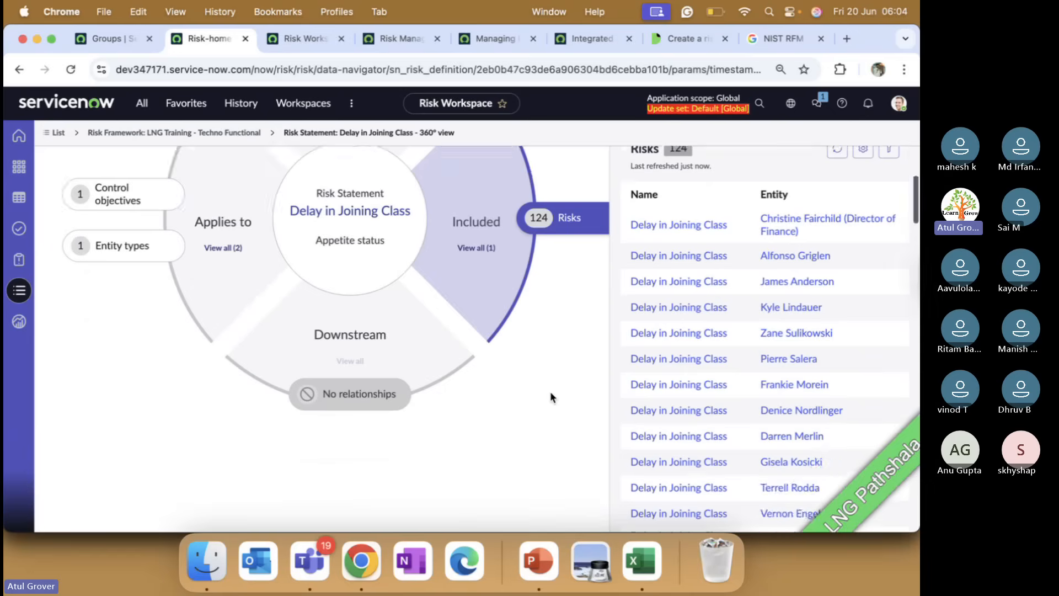
scroll(551, 392, "up", 4)
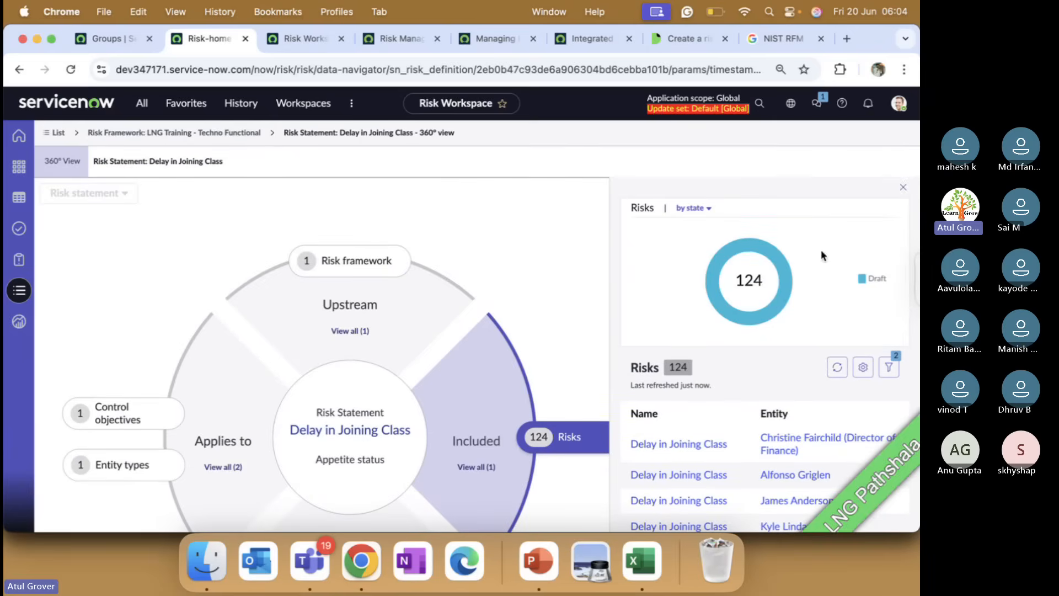
left_click(903, 187)
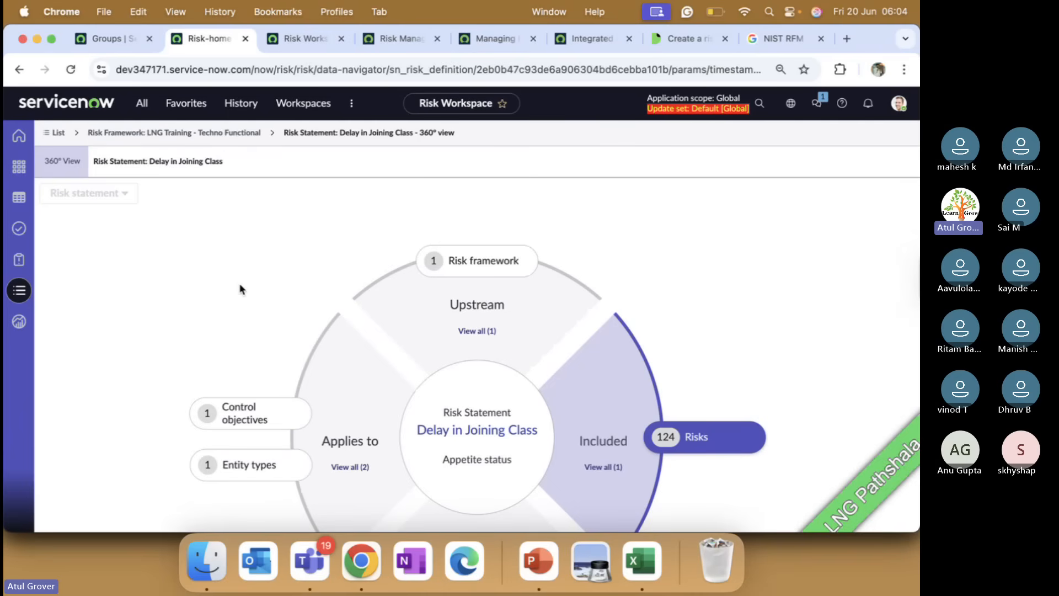
Review everything upstream of the risk statement, then switch over to the Teams meeting.
scroll(241, 288, "down", 3)
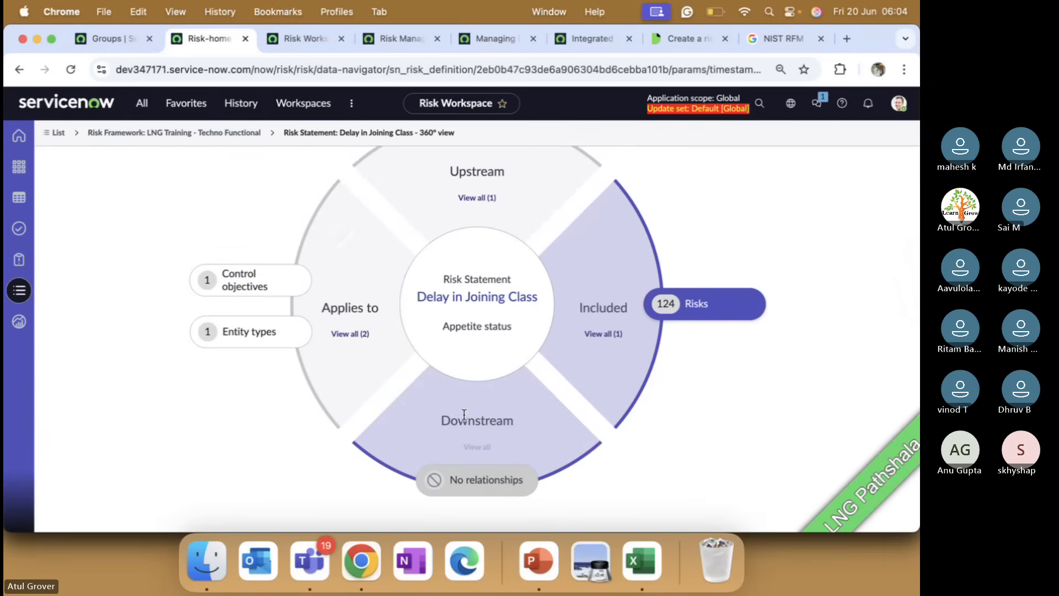
left_click(463, 199)
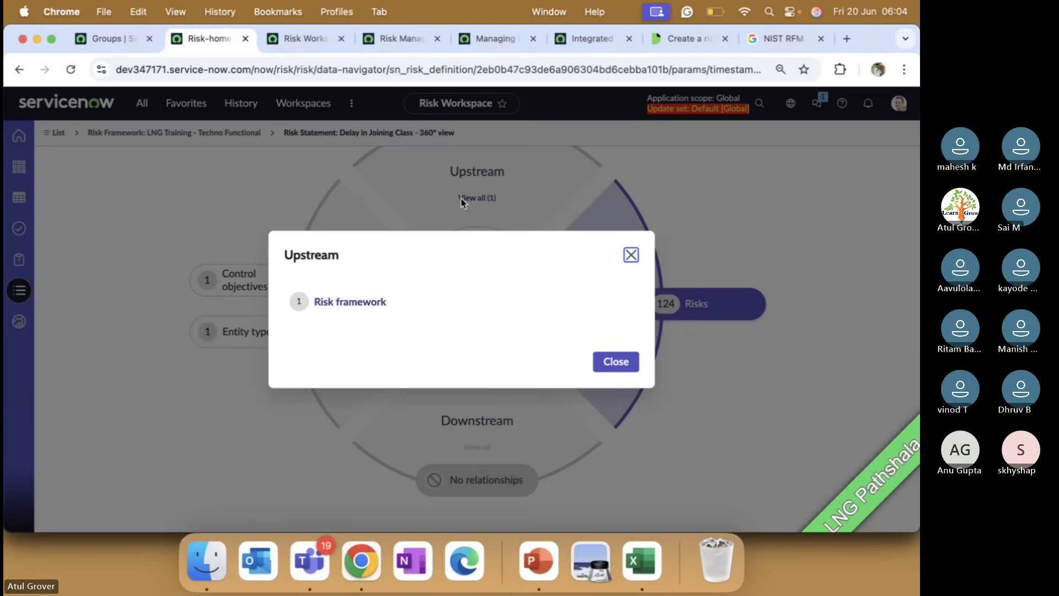
left_click(630, 255)
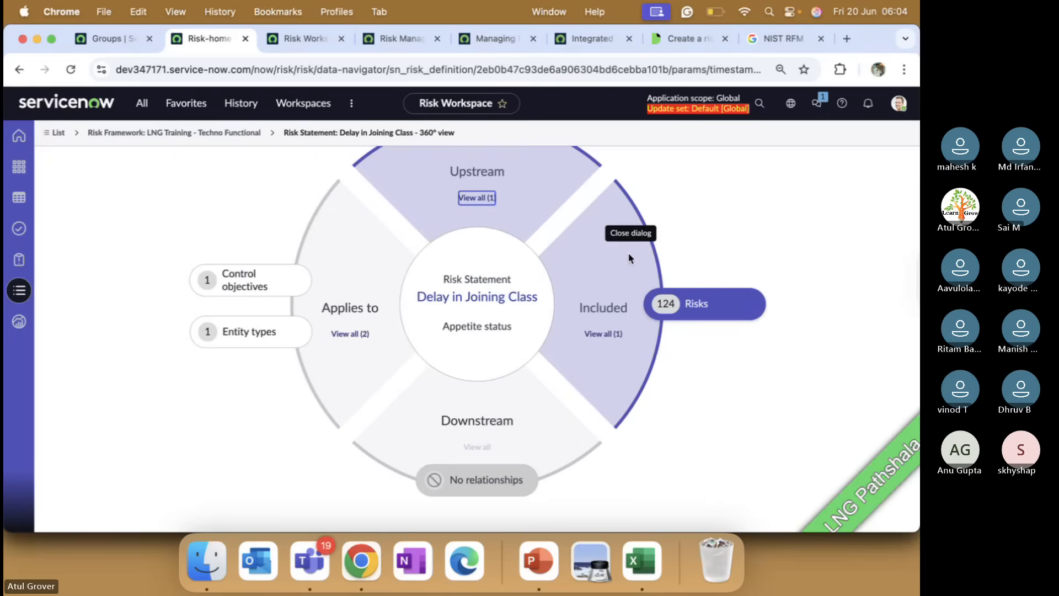
scroll(548, 303, "up", 3)
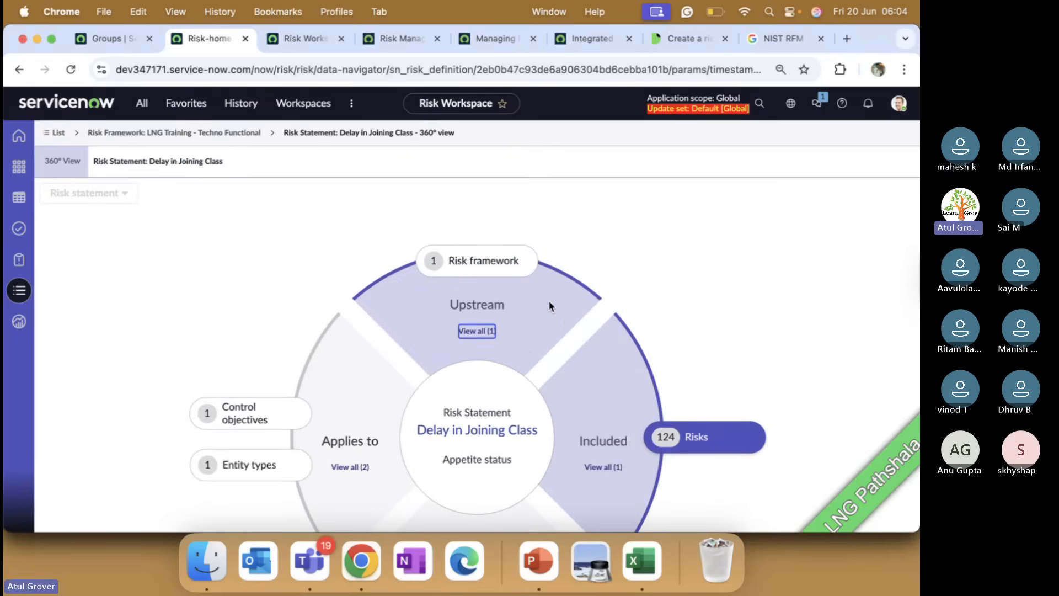
key("super+Tab")
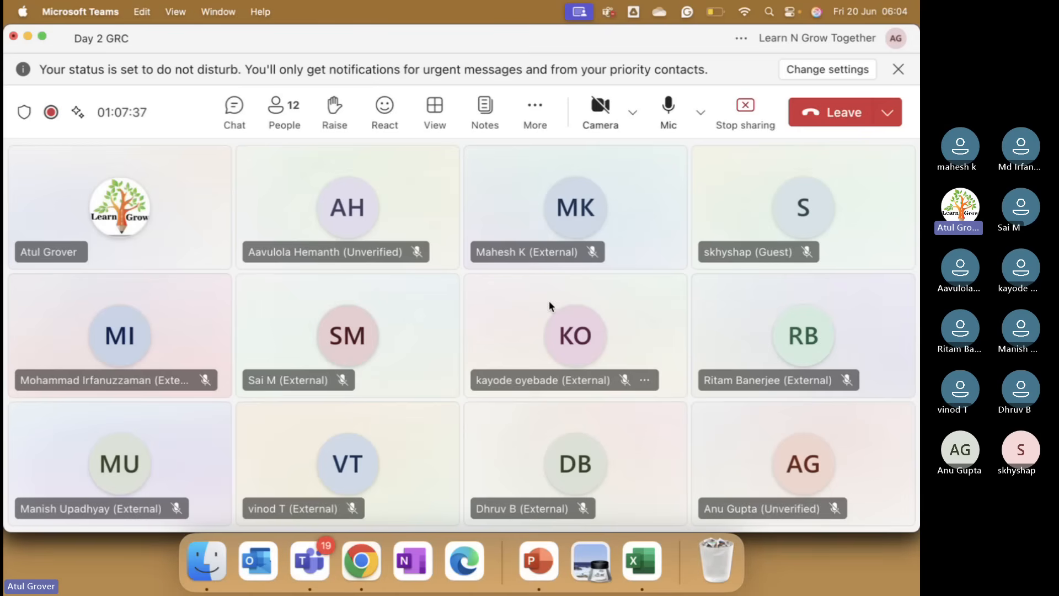
Choose Stop recording under More > Record and transcribe to get the confirmation prompt.
left_click(534, 104)
mouse_move(616, 239)
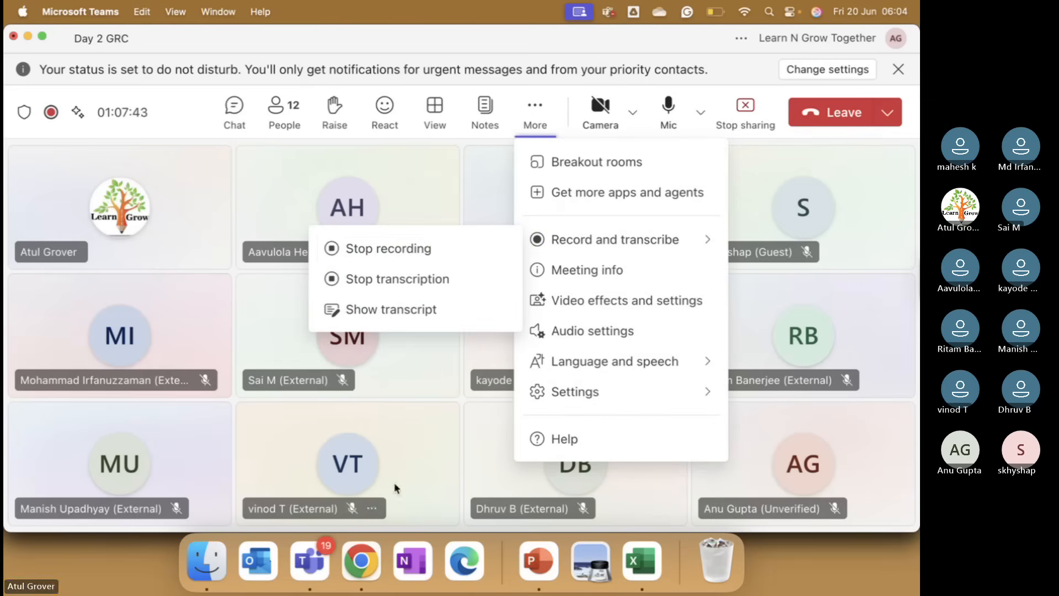
left_click(405, 252)
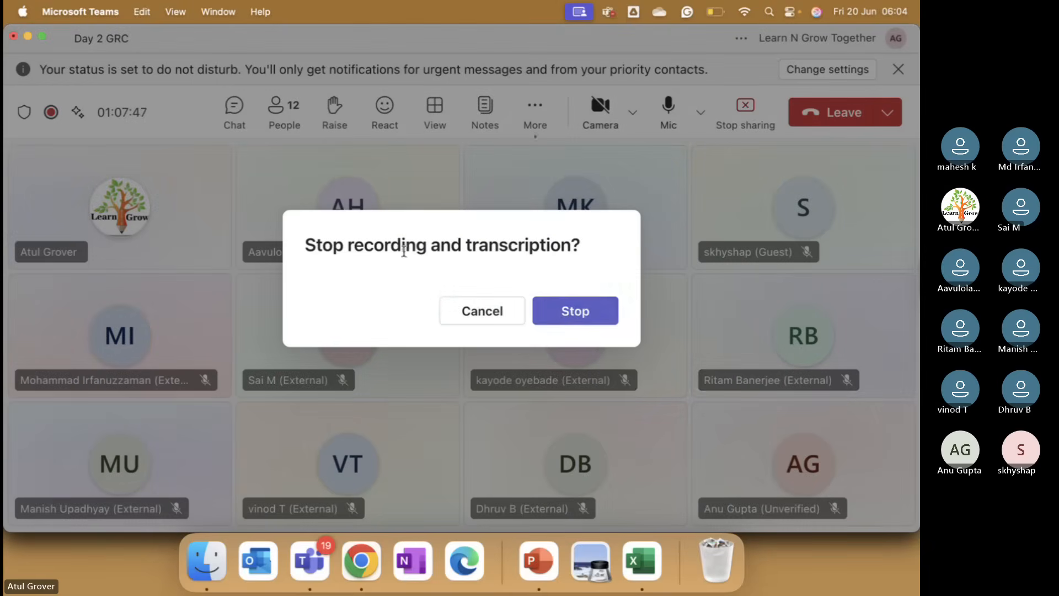